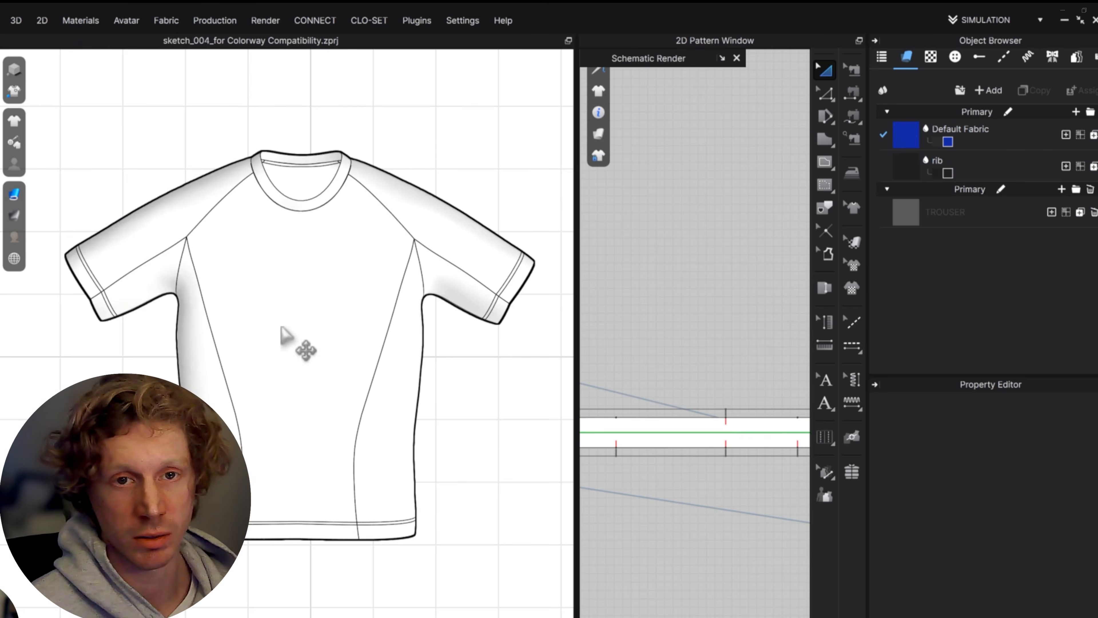
left_click(14, 258)
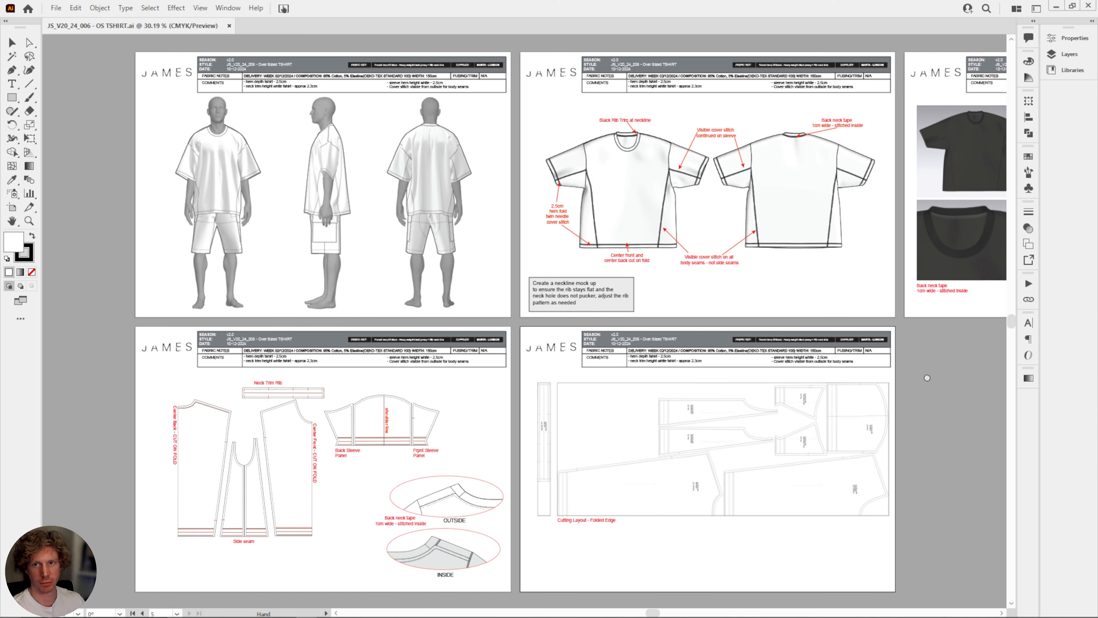
Examine the oversized T-shirt tech pack's avatar views, annotated front and back sketches, and fabric and stitch detail images.
left_click_drag(928, 381, 944, 440)
scroll(527, 349, "up", 1, "alt")
left_click_drag(483, 331, 448, 266)
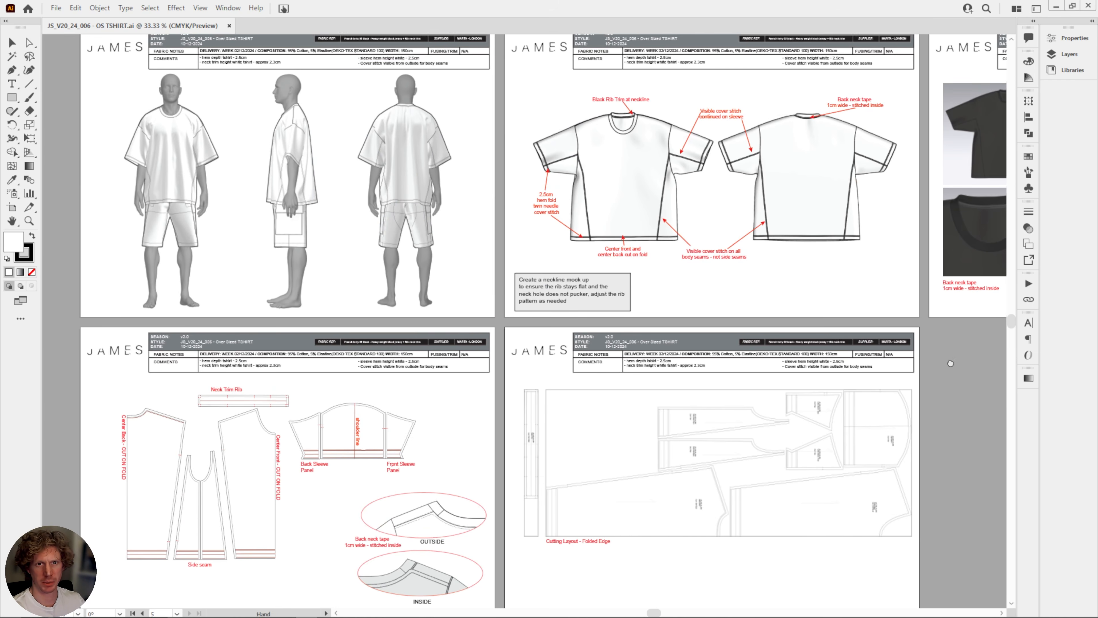
left_click_drag(446, 246, 718, 373)
scroll(504, 323, "up", 1, "alt")
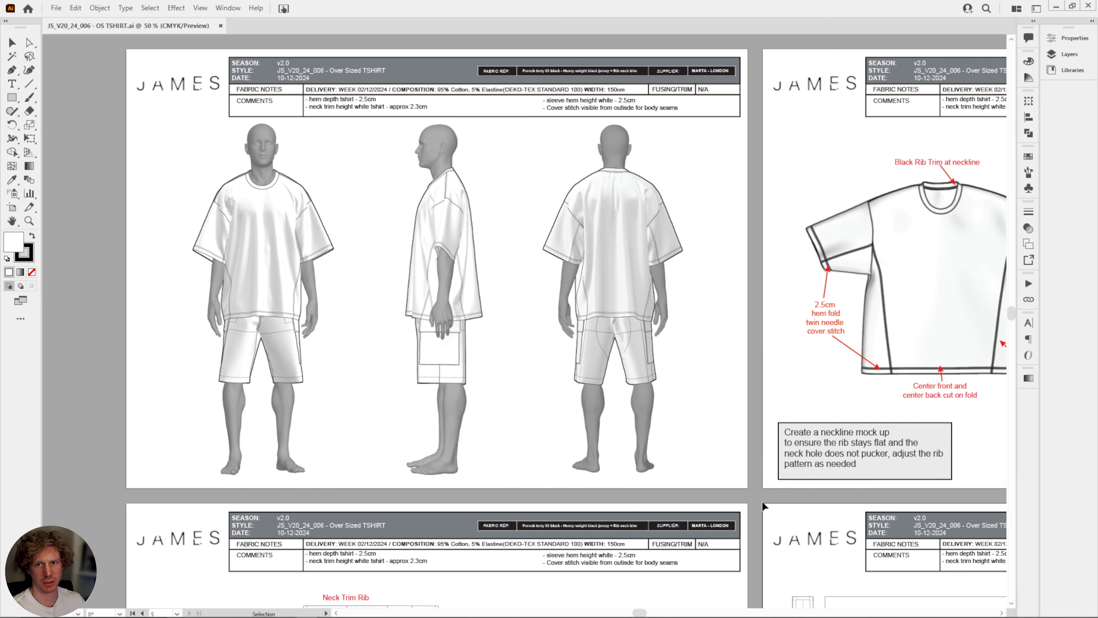
key("space")
left_click_drag(770, 499, 321, 497)
left_click_drag(798, 496, 720, 501)
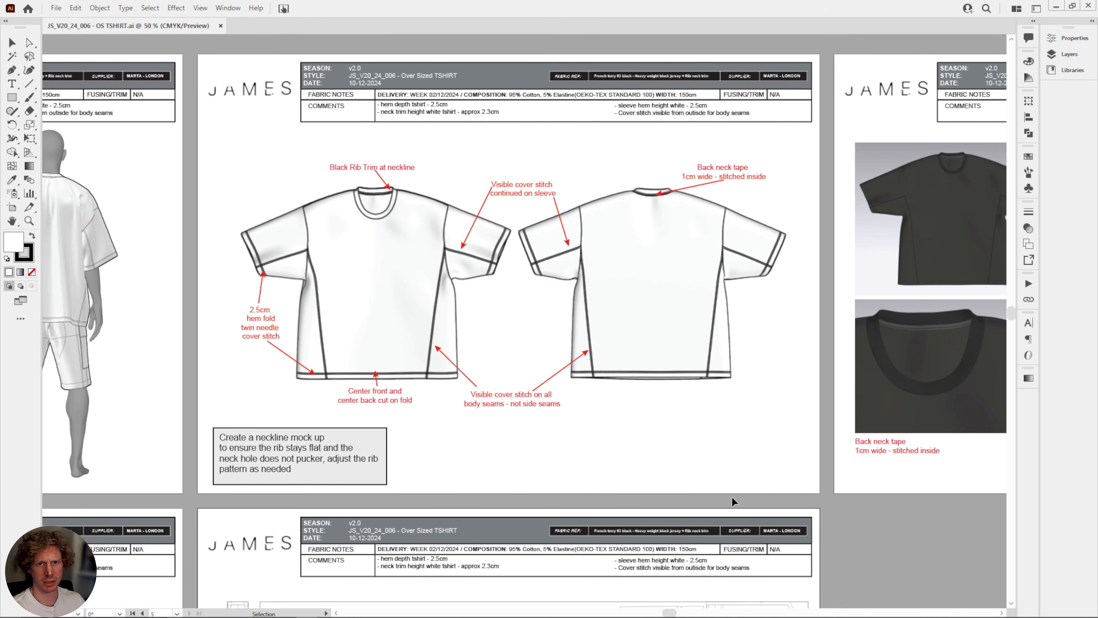
key("space")
left_click_drag(734, 502, 354, 509)
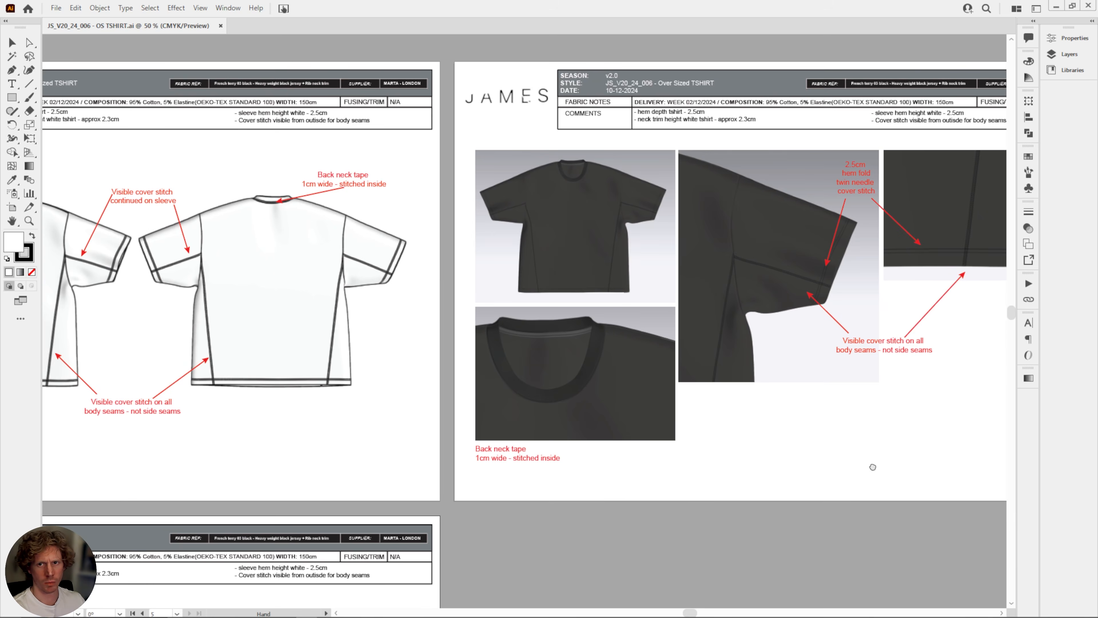
left_click_drag(873, 466, 740, 476)
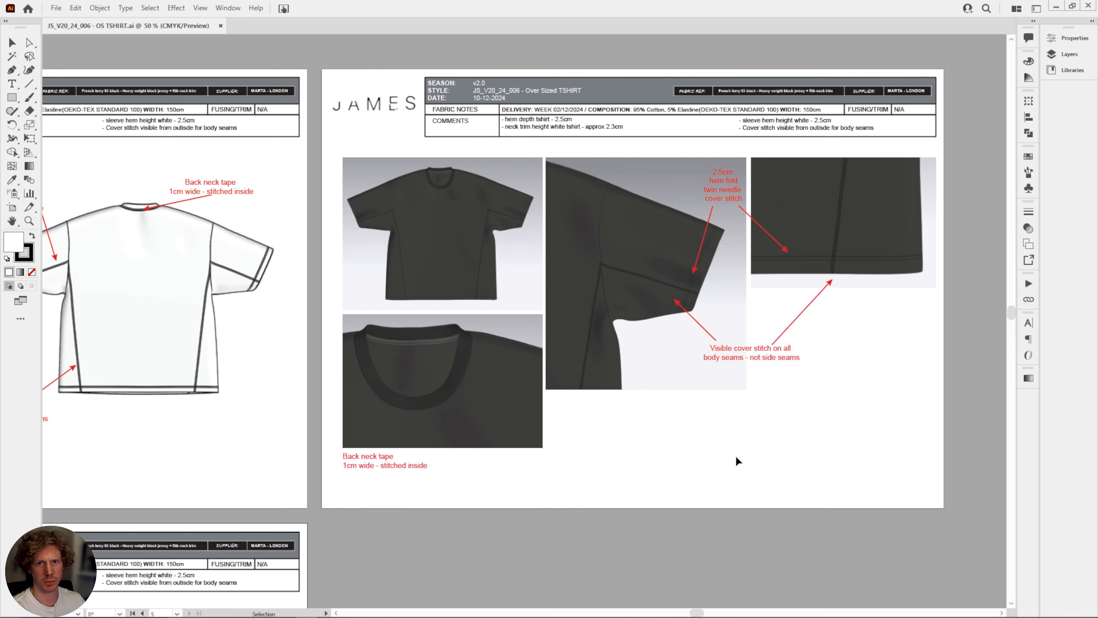
Examine the tech pack pages with the folded-edge cutting layout, the labelled pattern pieces and the back neck tape details.
middle_click_drag(377, 544, 941, 277)
middle_click_drag(532, 495, 692, 301)
left_click_drag(677, 442, 565, 449)
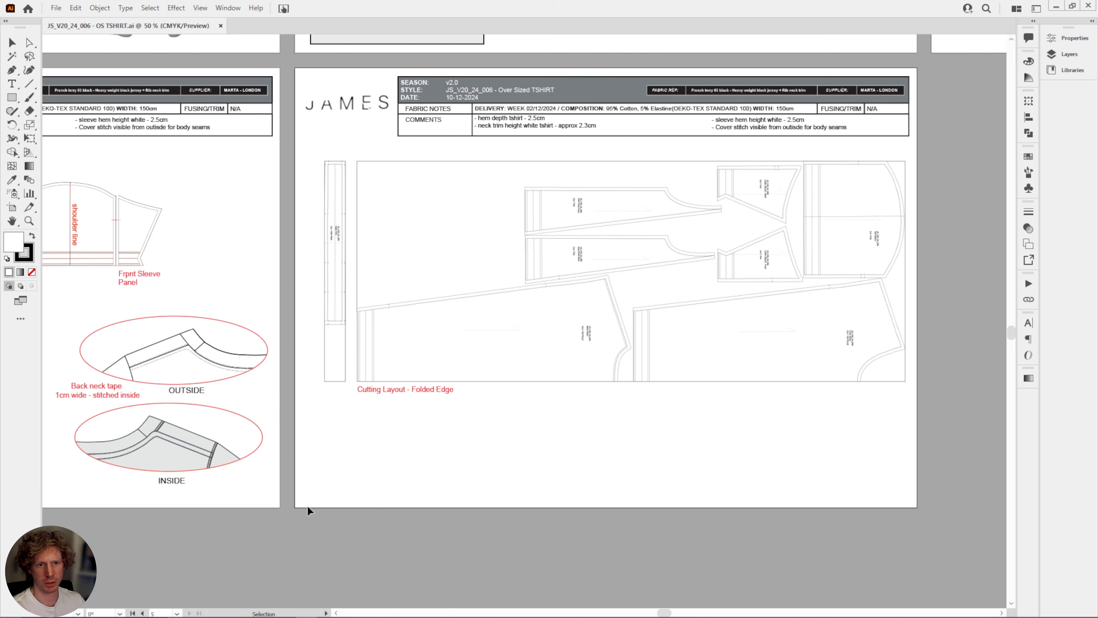
left_click_drag(191, 479, 679, 504)
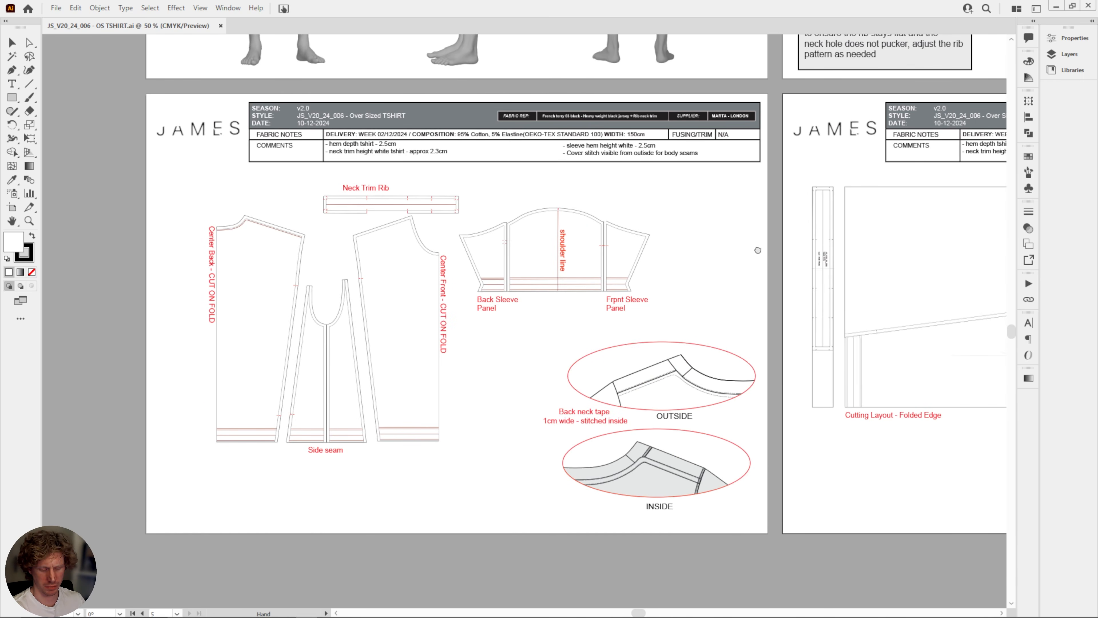
Review the header block on the first tech pack page, including style, fabric reference, supplier and comments.
left_click_drag(758, 250, 756, 386)
left_click_drag(713, 227, 767, 564)
left_click_drag(782, 340, 770, 410)
key("ctrl+plus")
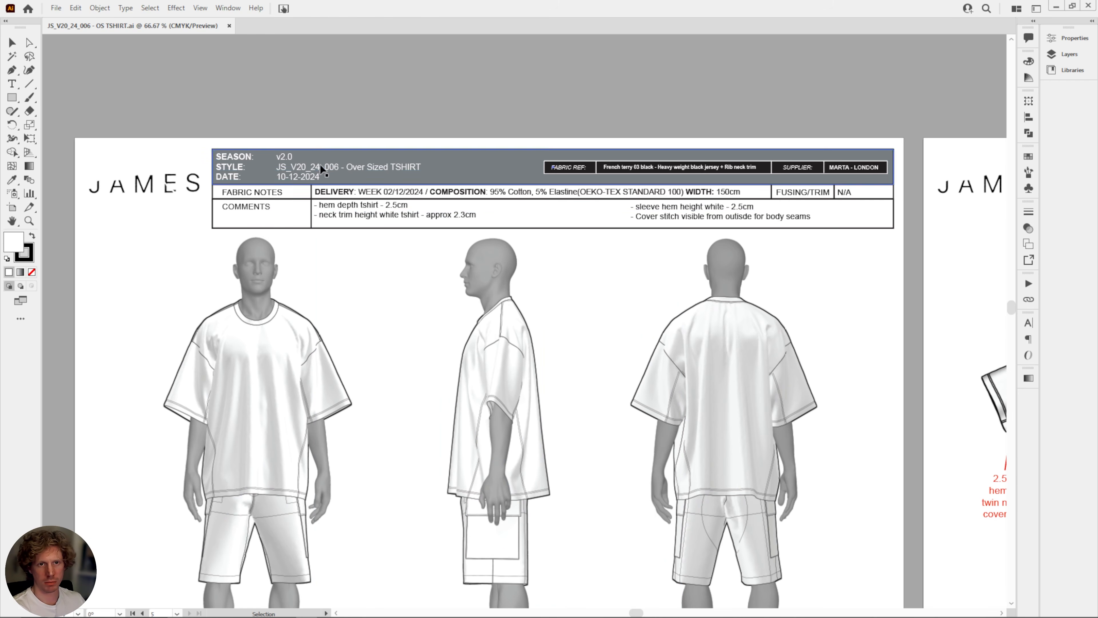
key("ctrl+minus")
key("ctrl+minus")
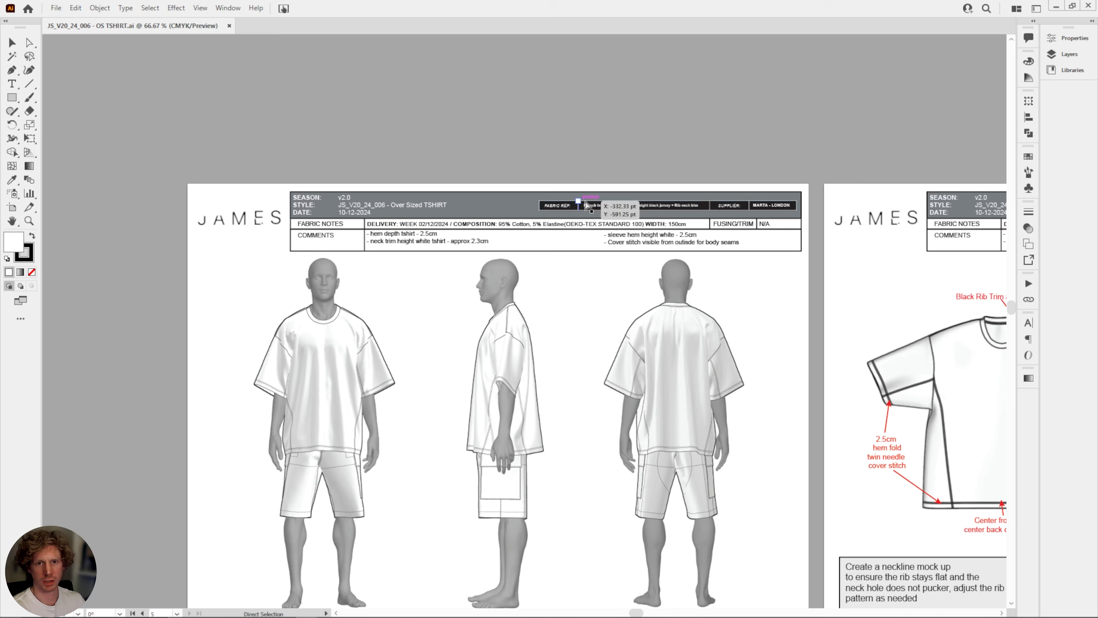
left_click_drag(765, 295, 526, 100)
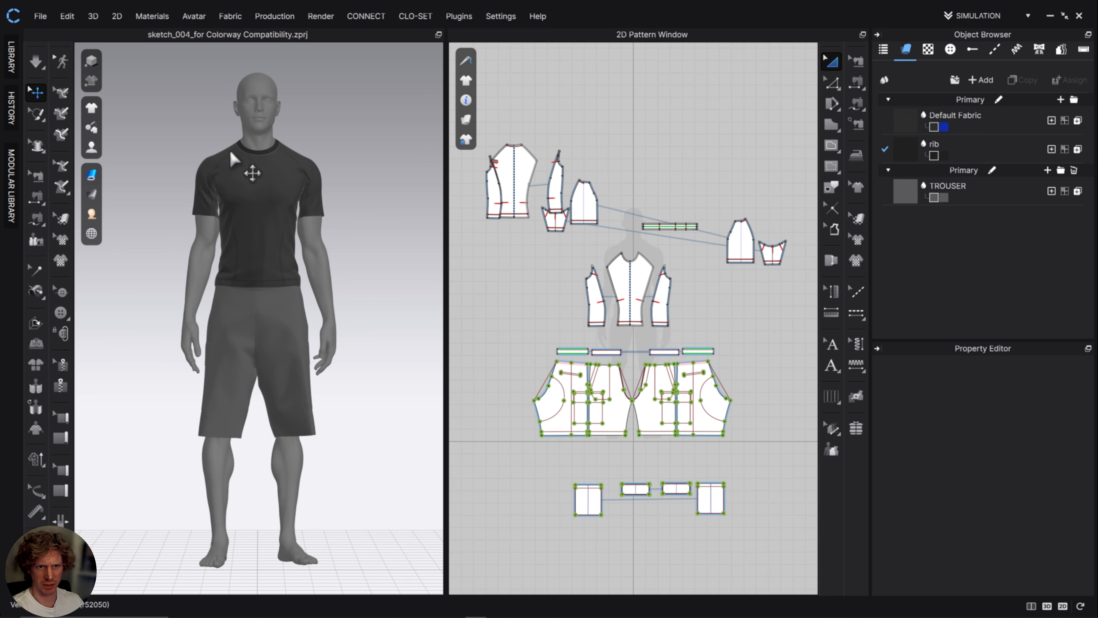
Look over the T-shirt and shorts pattern pieces in CLO's 2D Pattern Window.
middle_click_drag(558, 248, 617, 387)
scroll(554, 288, "down", 5)
scroll(554, 285, "up", 5)
scroll(567, 265, "up", 1)
middle_click_drag(715, 408, 598, 196)
middle_click_drag(664, 581, 622, 412)
scroll(623, 412, "down", 2)
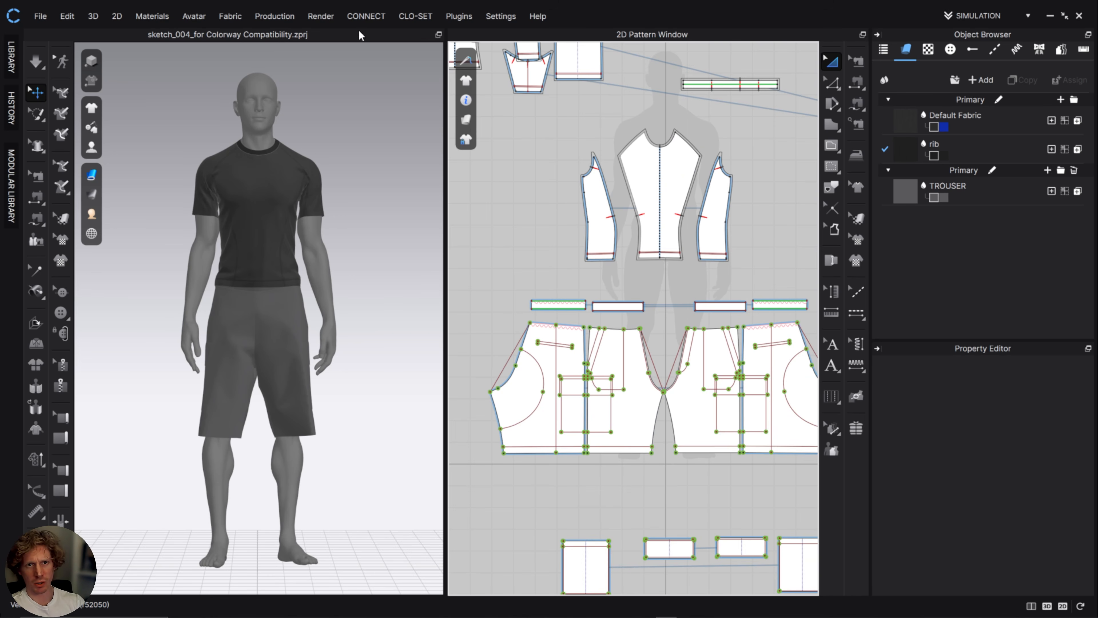
Open the Colorway Editor and apply Colorway 1 to the garment, inspecting the blue T-shirt and shorts up close in 3D.
left_click(275, 17)
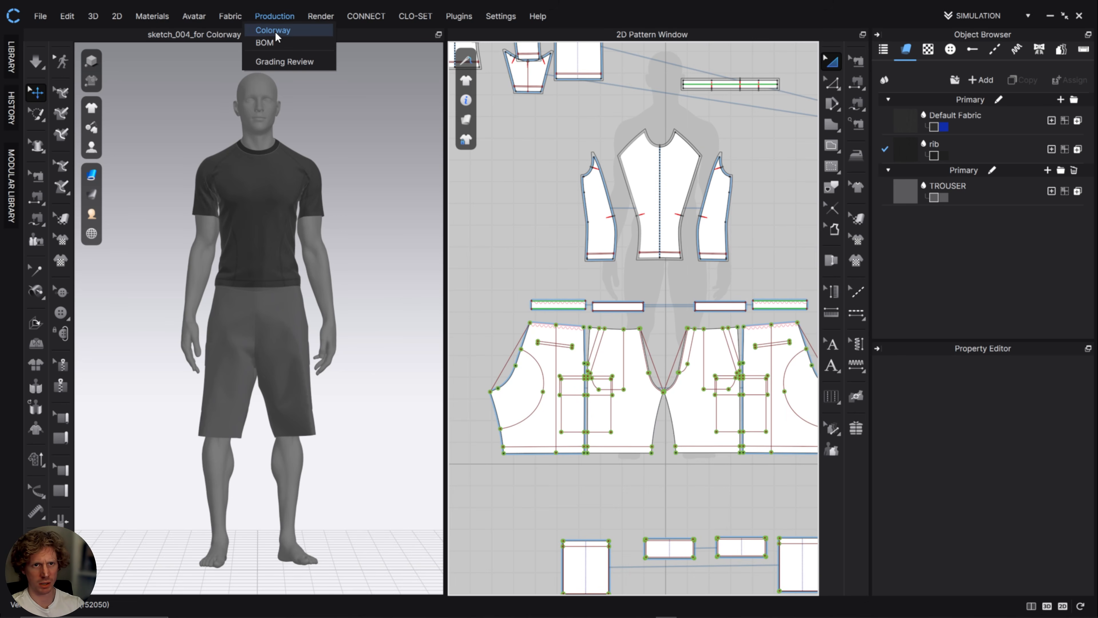
left_click(273, 29)
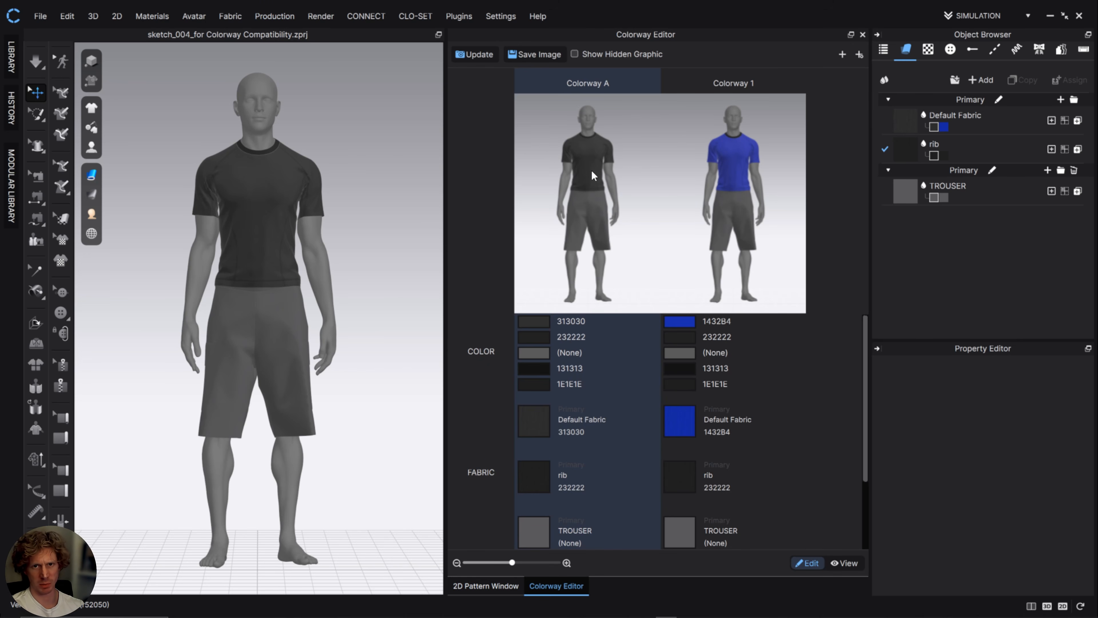
left_click(742, 179)
scroll(281, 360, "down", 2)
scroll(287, 311, "up", 5)
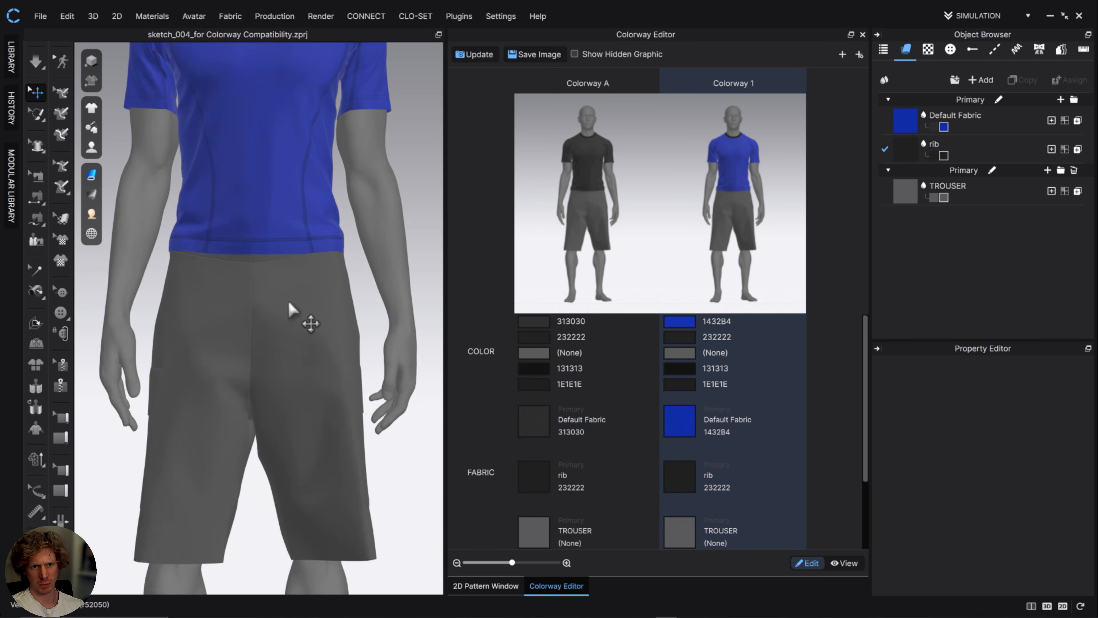
scroll(294, 446, "down", 3)
scroll(381, 312, "up", 5)
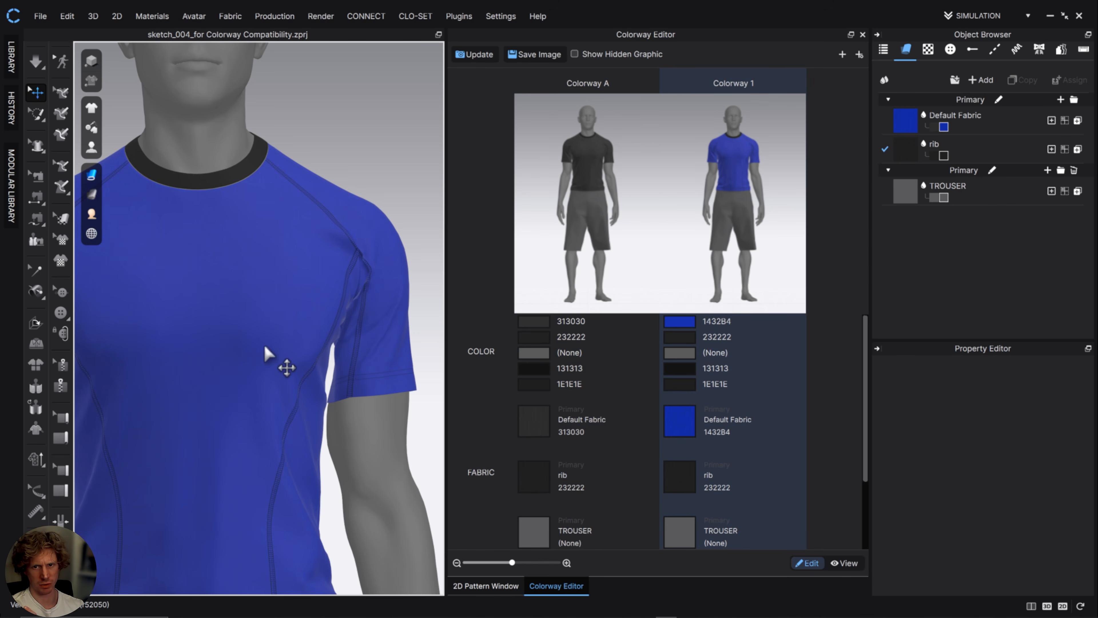
Switch the garment back to Colorway A and inspect the dark T-shirt and shorts in the 3D view.
left_click(581, 229)
scroll(318, 411, "down", 1)
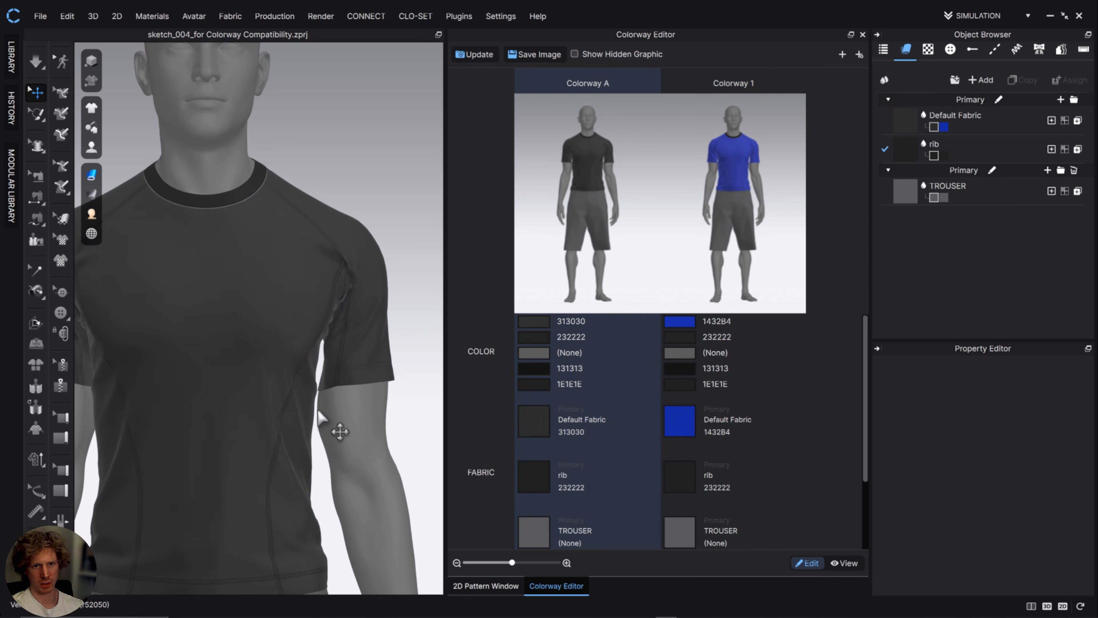
scroll(319, 415, "down", 2)
scroll(270, 346, "up", 4)
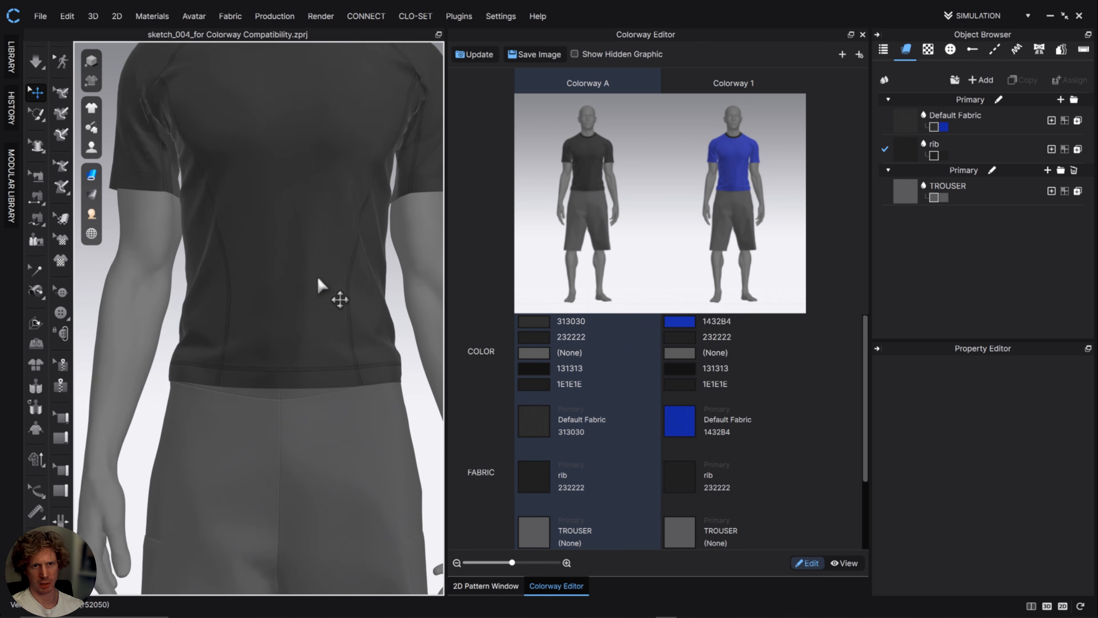
scroll(317, 279, "down", 2)
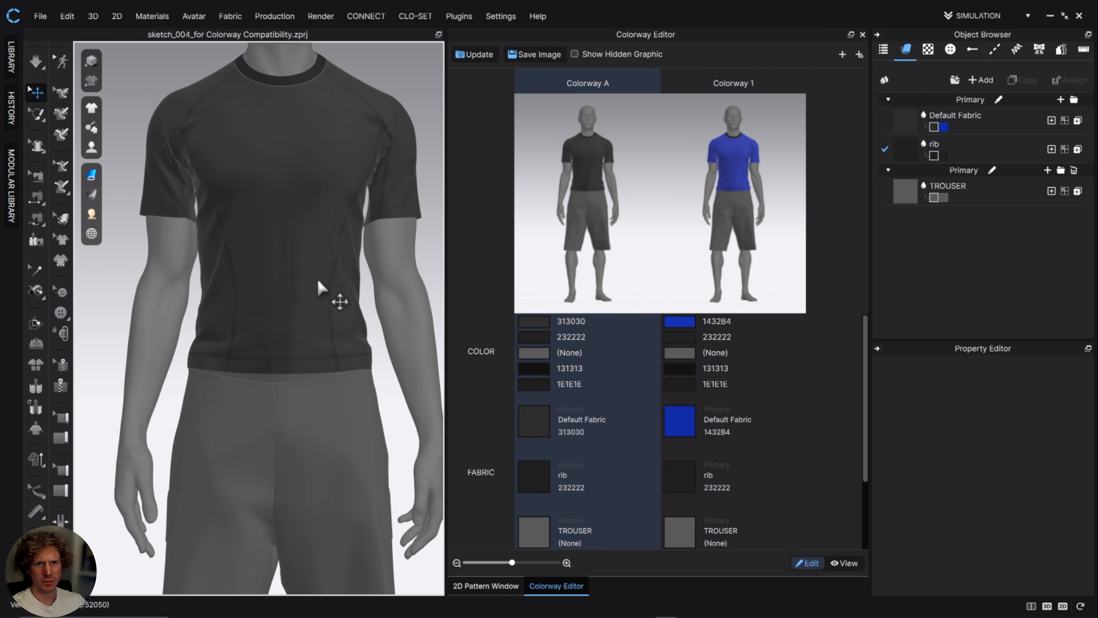
scroll(318, 281, "down", 3)
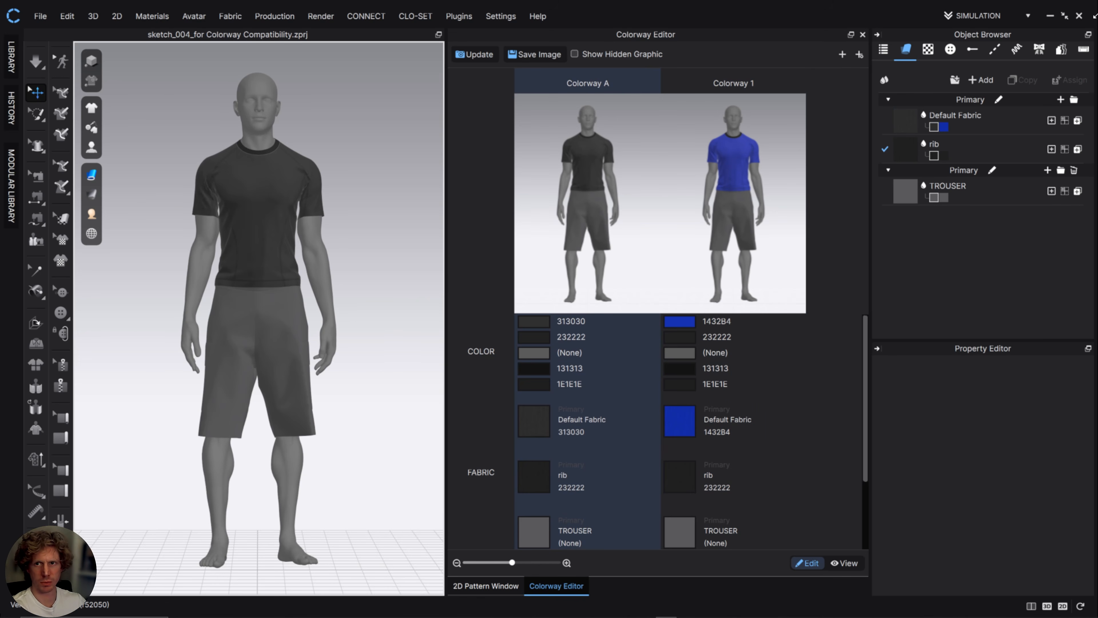
left_click(1049, 16)
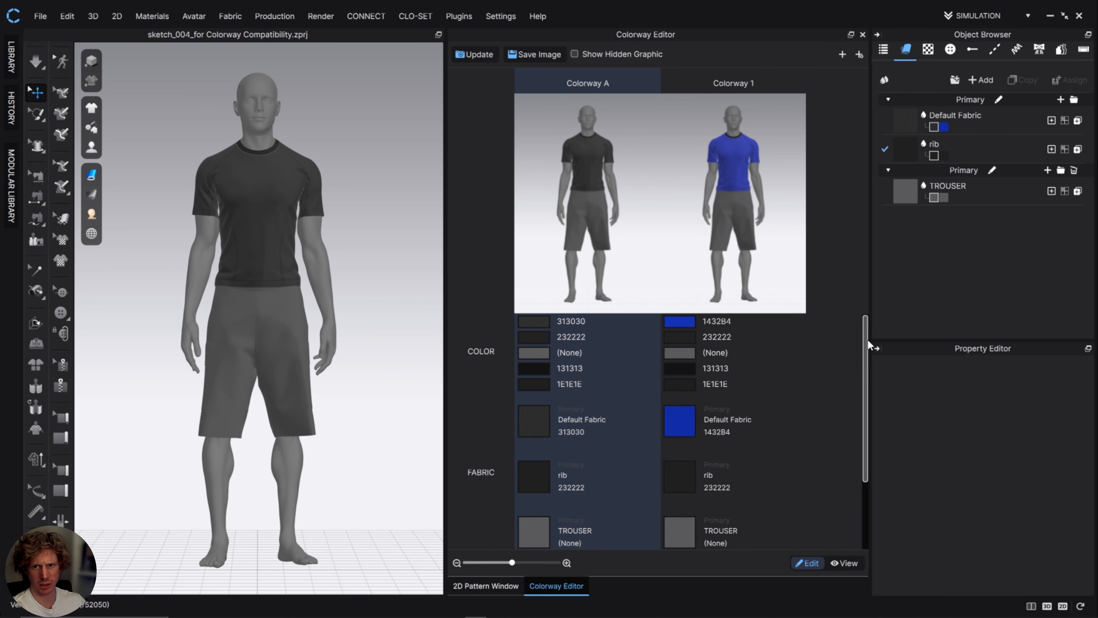
Compare the colour, fabric and topstitch entries of Colorway A and Colorway 1.
mouse_move(866, 340)
left_mouse_down()
mouse_move(848, 425)
mouse_move(849, 342)
left_mouse_up()
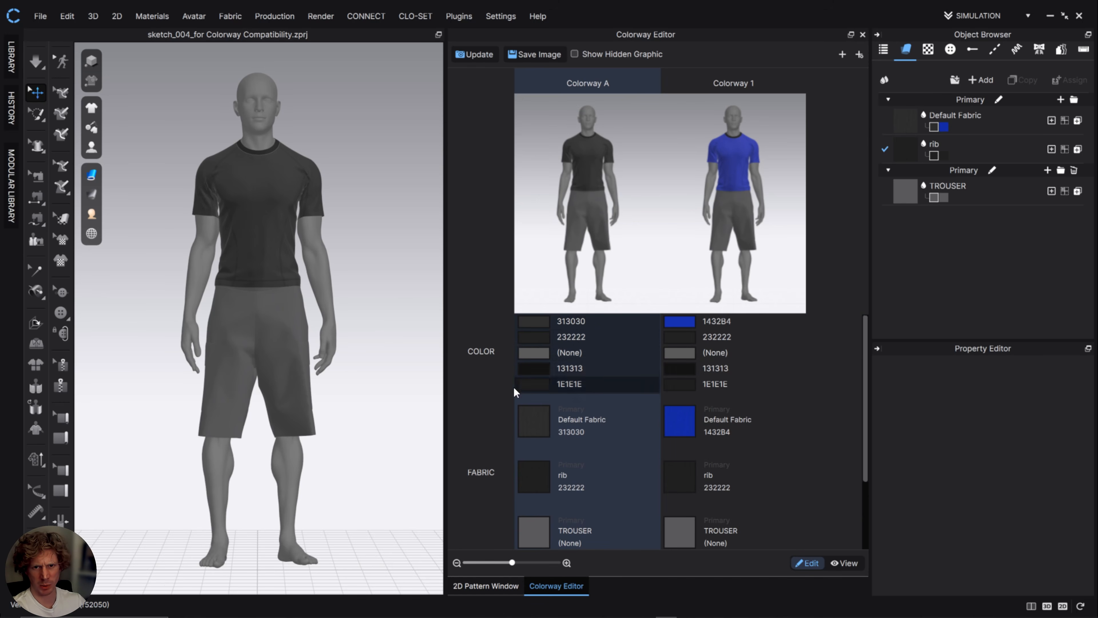
scroll(583, 387, "down", 4)
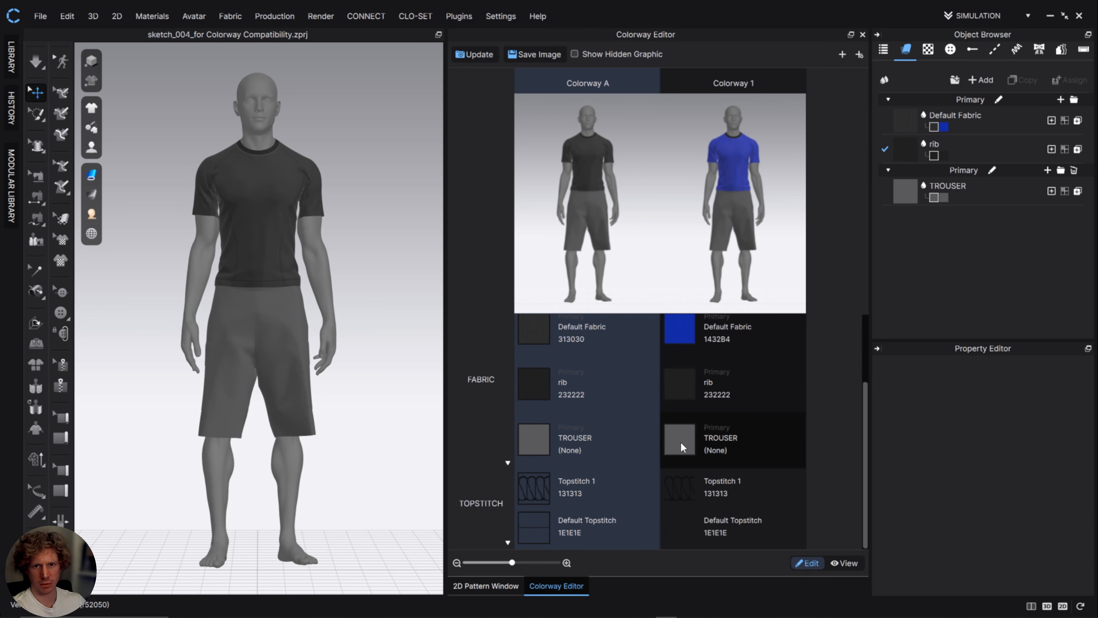
scroll(687, 443, "up", 1)
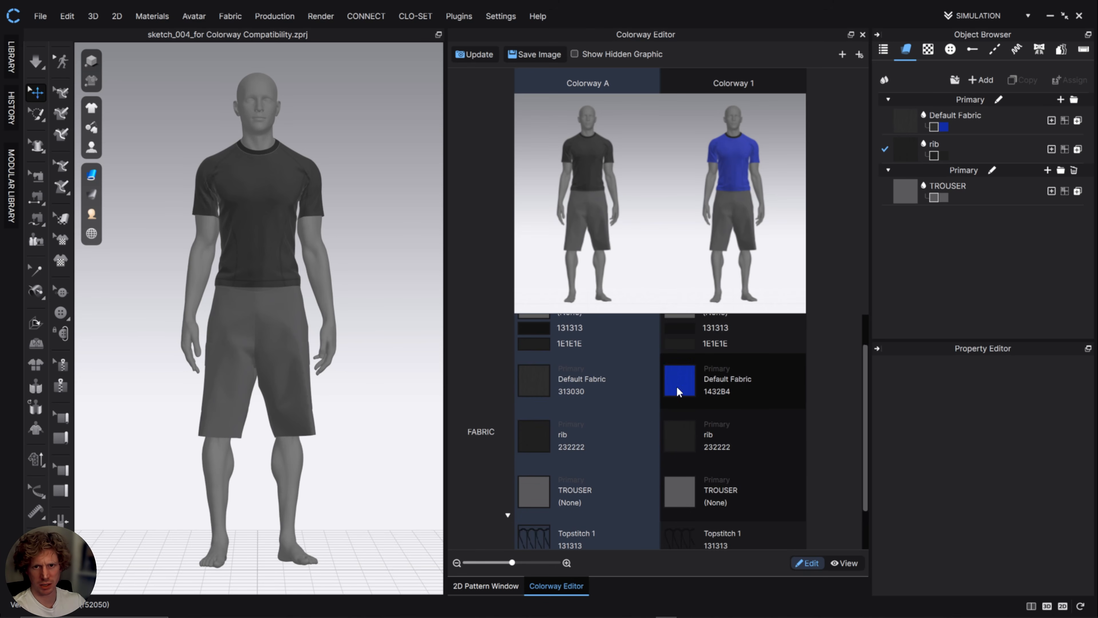
scroll(725, 429, "up", 1)
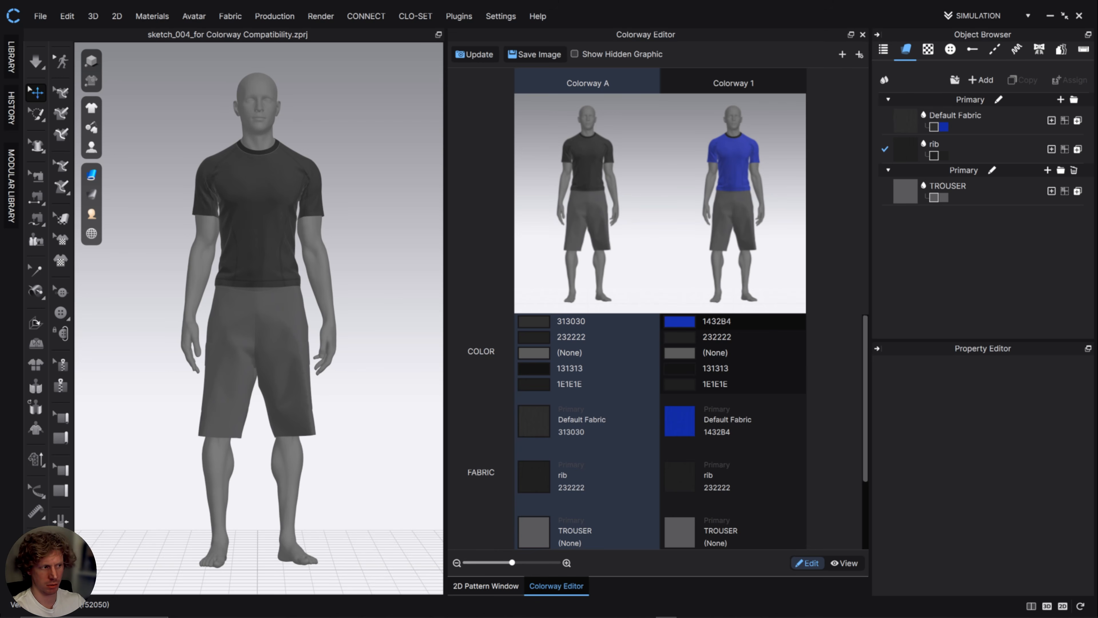
Select the Default Fabric colour in Colorway 1, view its base colour palette, and cancel without choosing another colour.
left_click(685, 322)
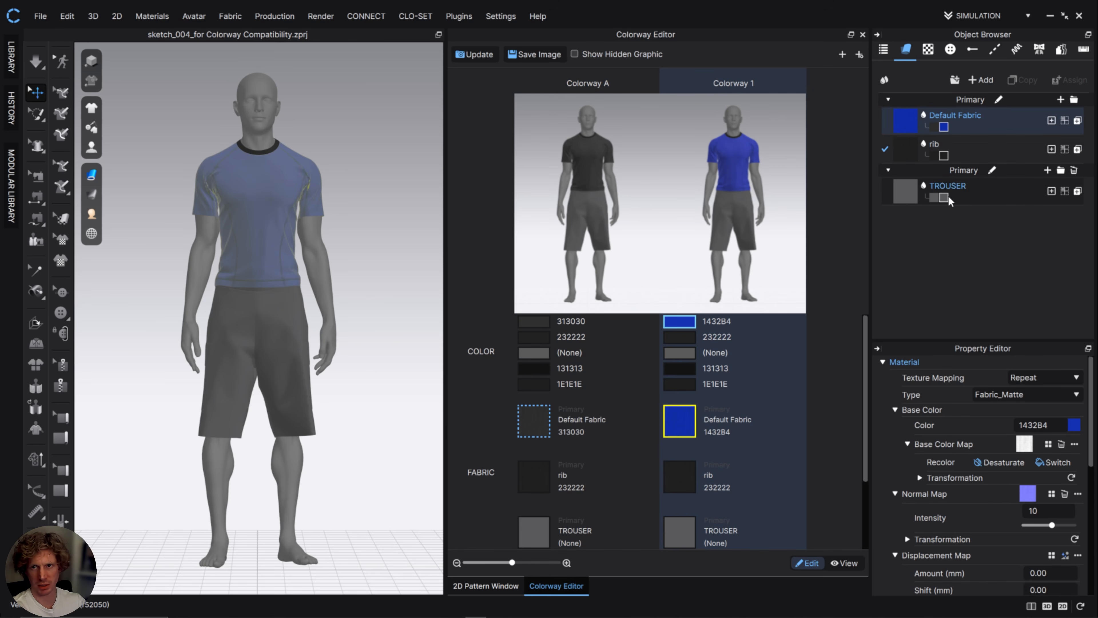
left_click(1074, 425)
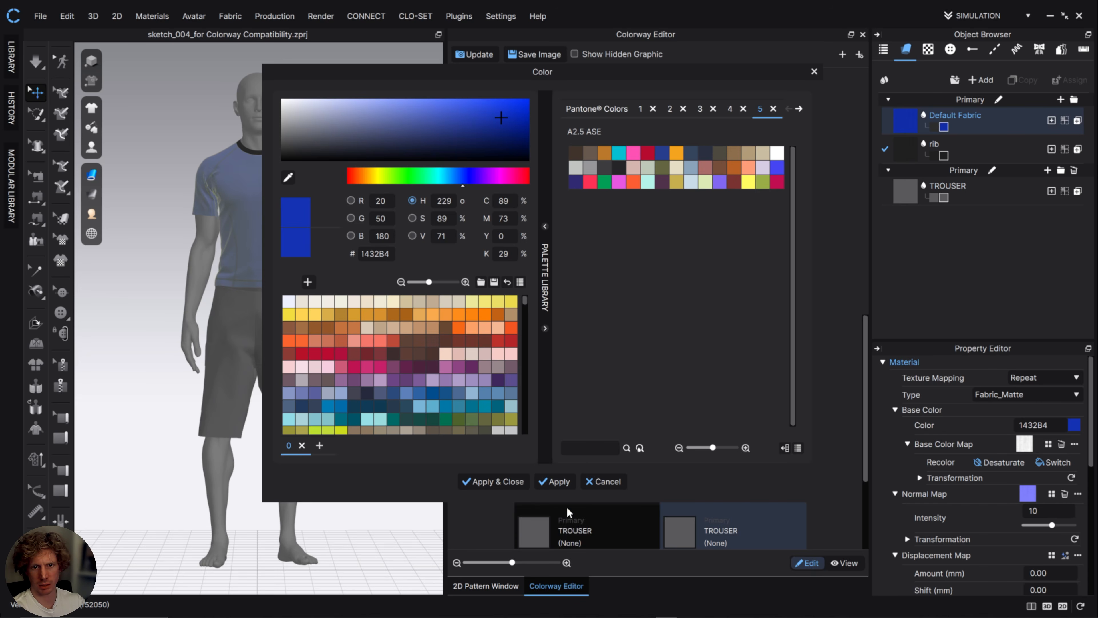
left_click(623, 486)
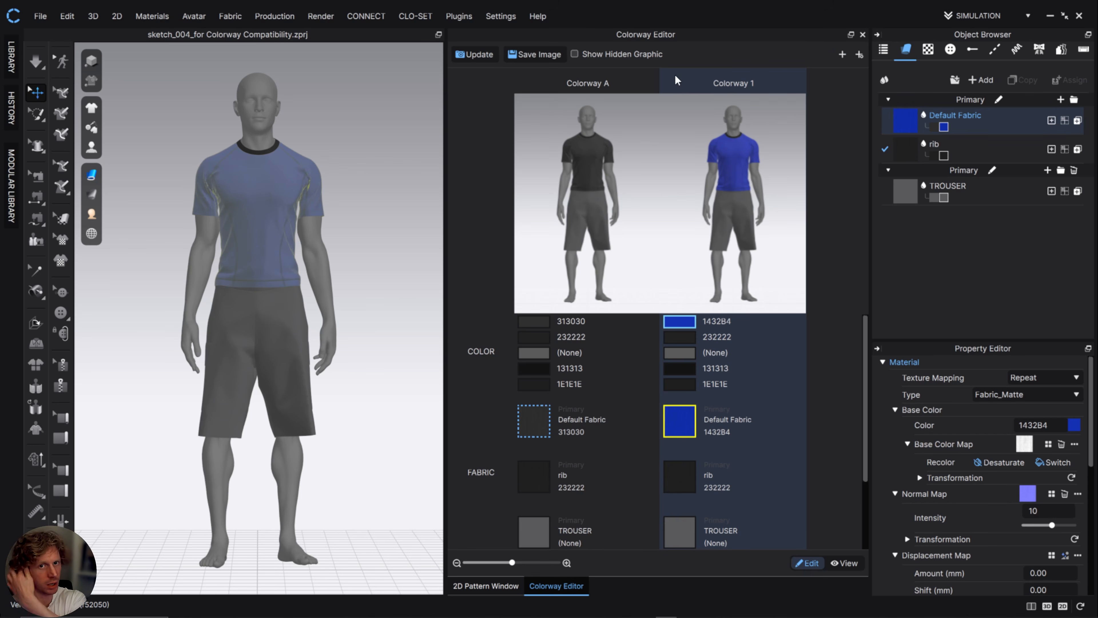
Close the Colorway Editor with Colorway 1 active and clear the fabric selection.
scroll(730, 389, "down", 2)
scroll(738, 397, "up", 2)
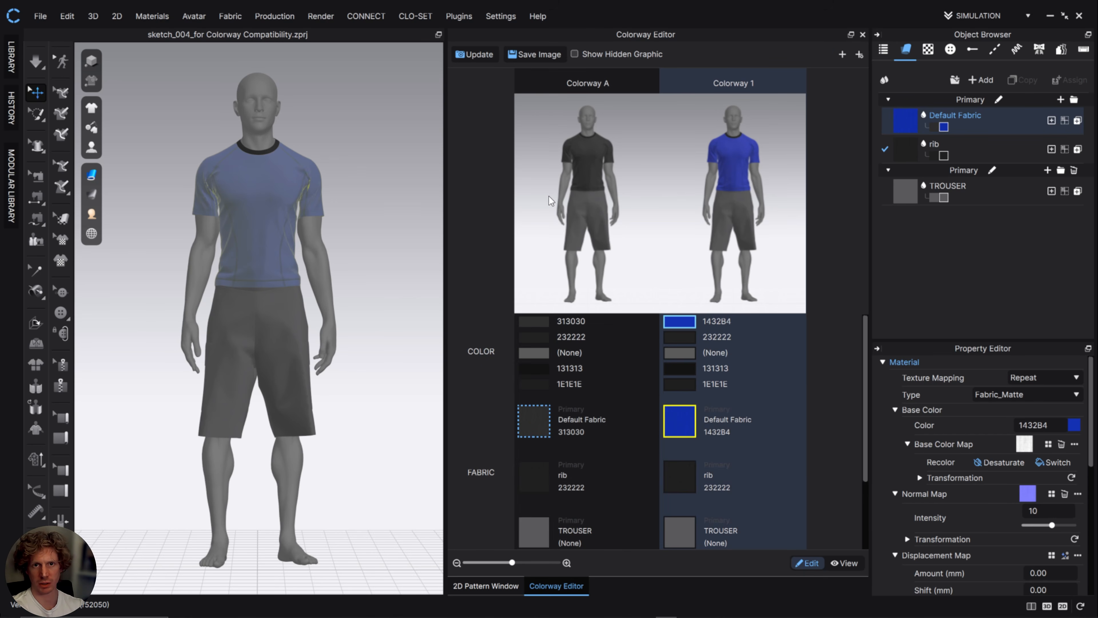
left_click(862, 34)
left_click(391, 139)
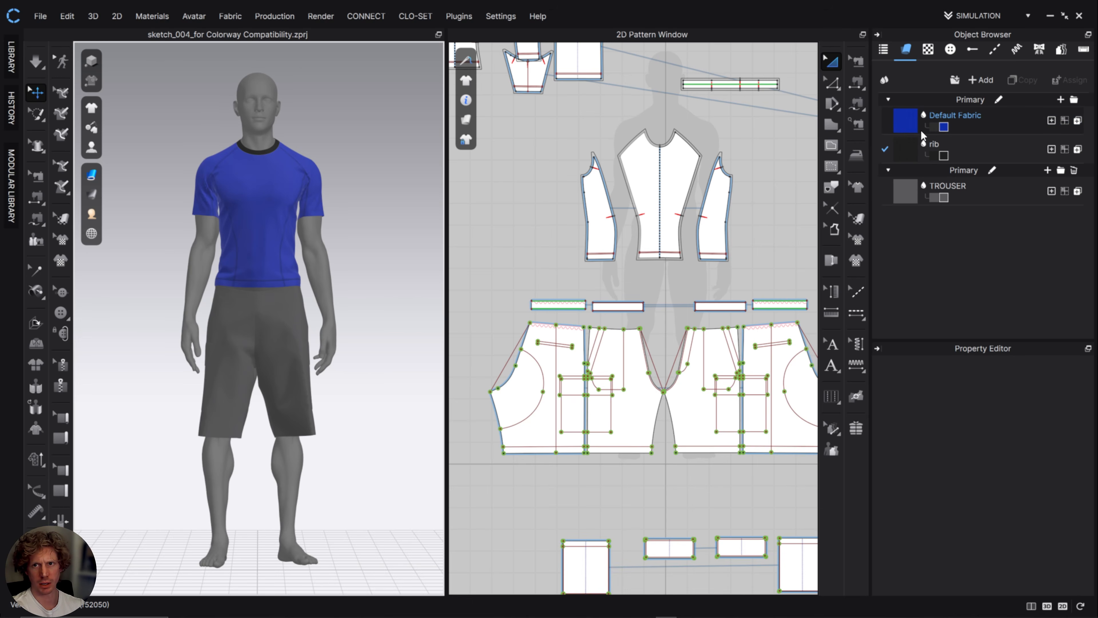
Select the Default Fabric to view its properties and assigned pattern pieces, and deselect it without renaming it.
left_click(934, 132)
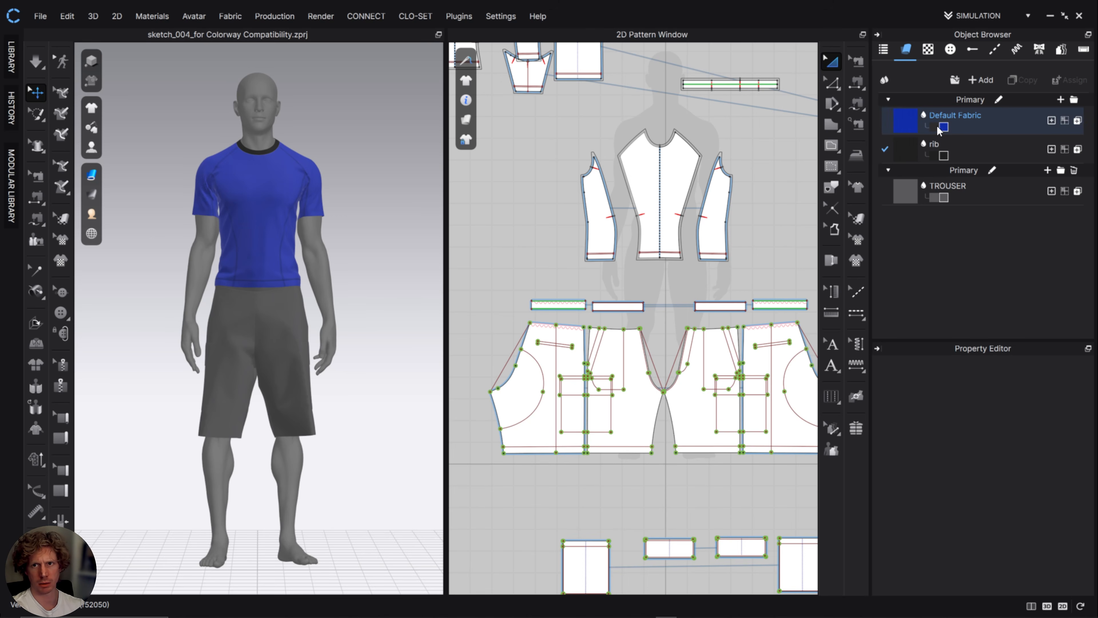
double_click(956, 116)
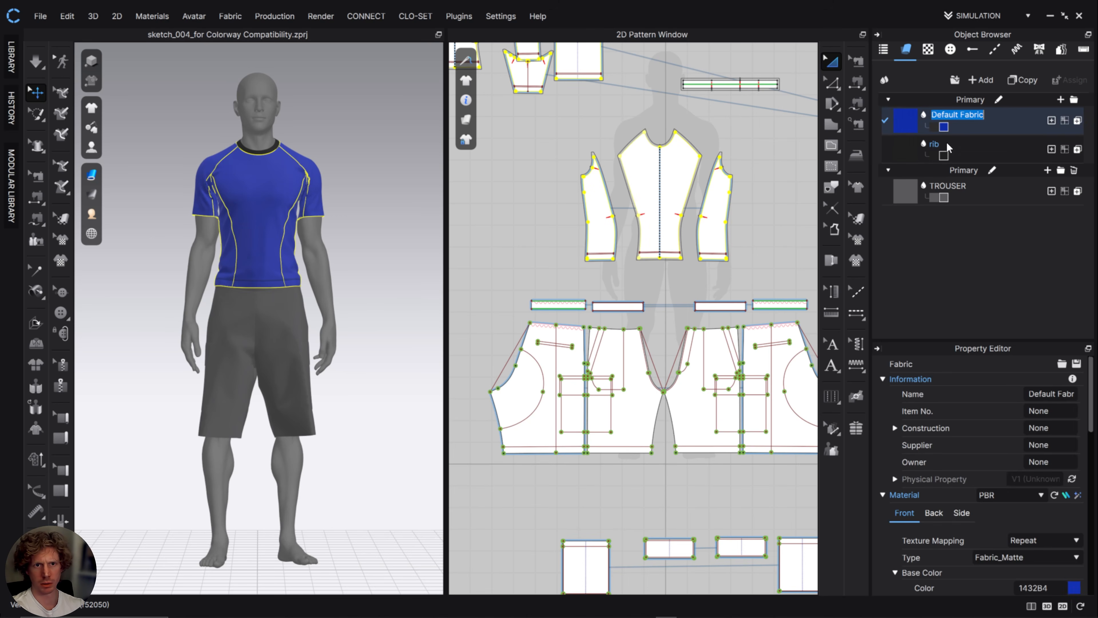
left_click(365, 178)
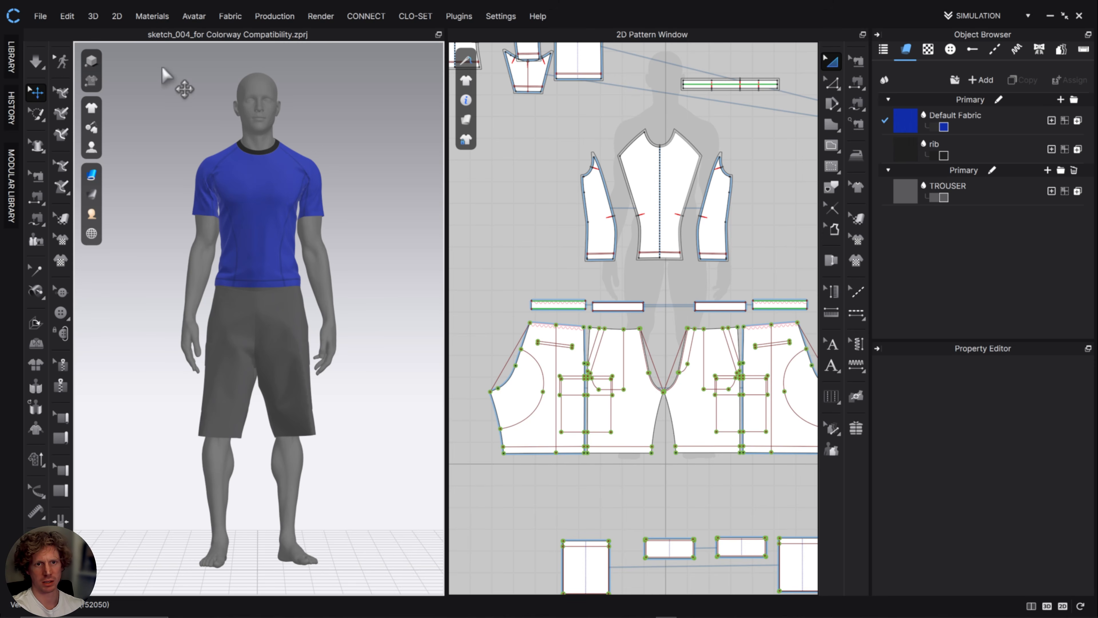
Show the garment in Schematic Render, and start a Snapshot with the sketch_004 folder as its save location.
left_click(90, 81)
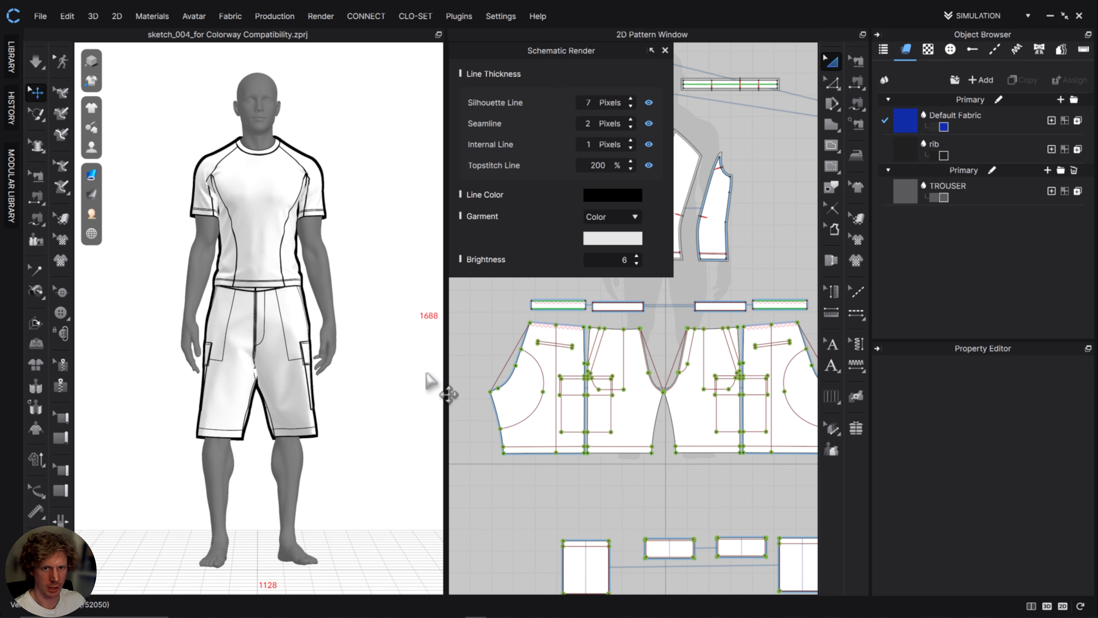
key("F10")
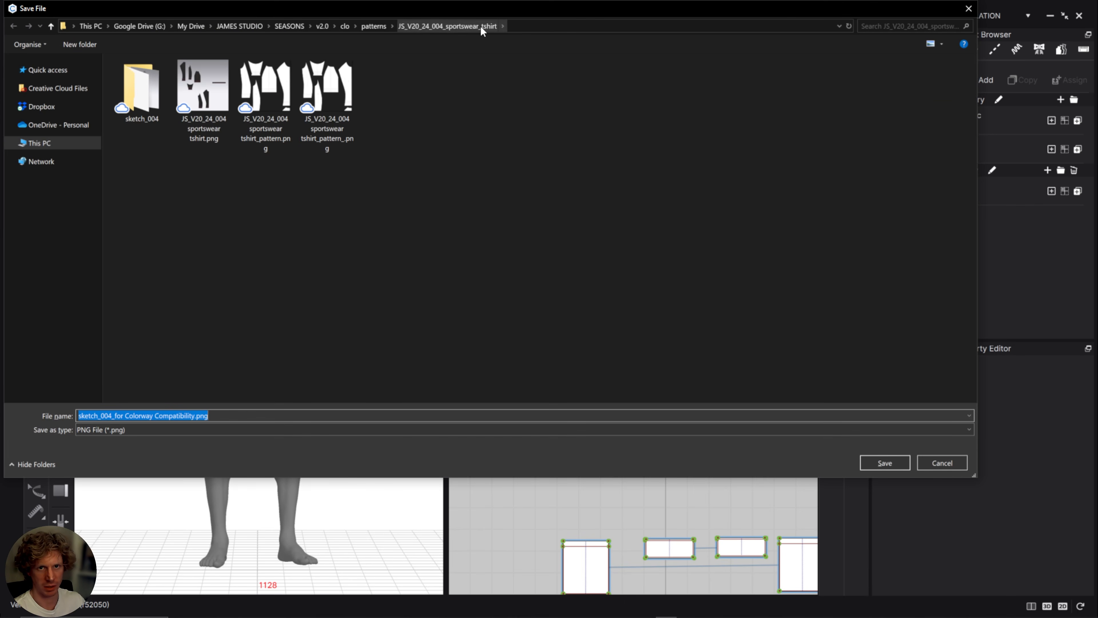
left_click(142, 416)
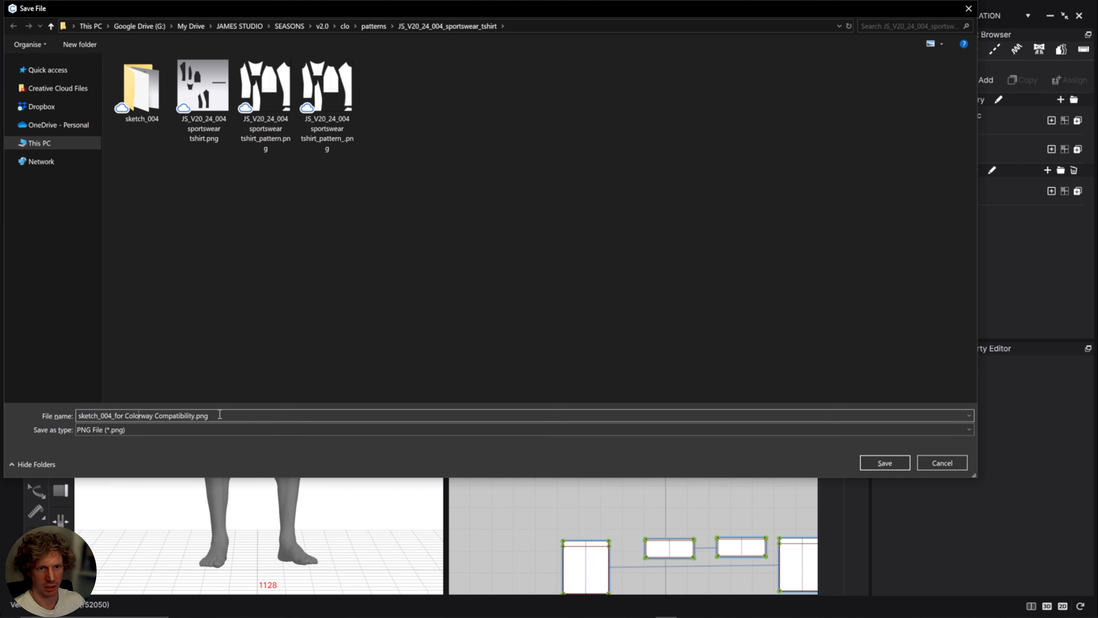
left_click_drag(220, 415, 77, 417)
left_click(147, 416)
left_click(292, 413)
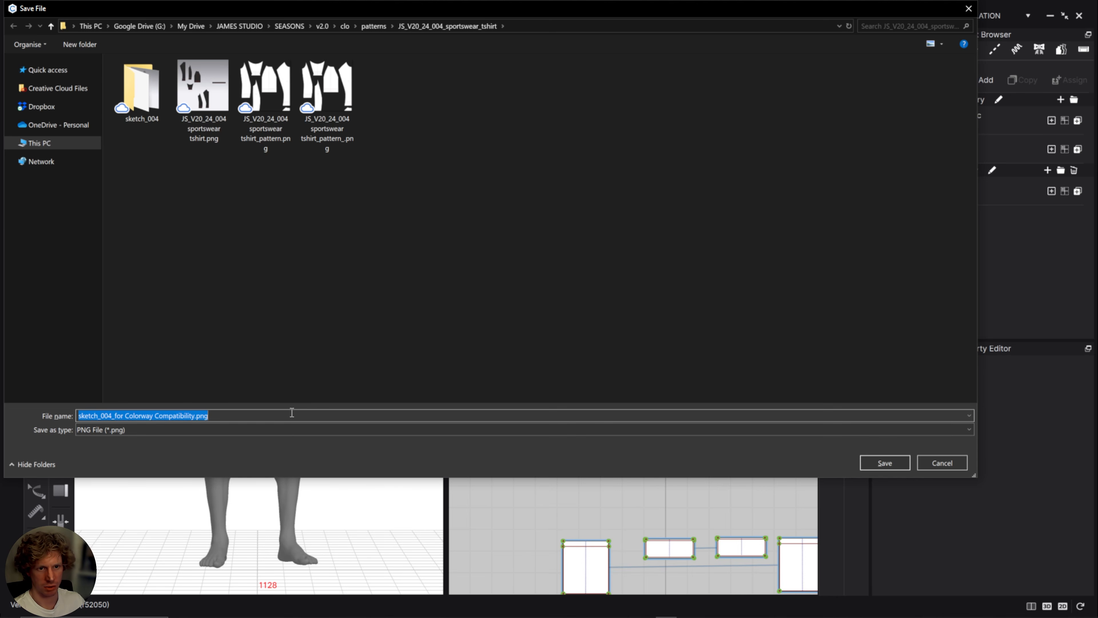
left_click_drag(291, 414, 117, 430)
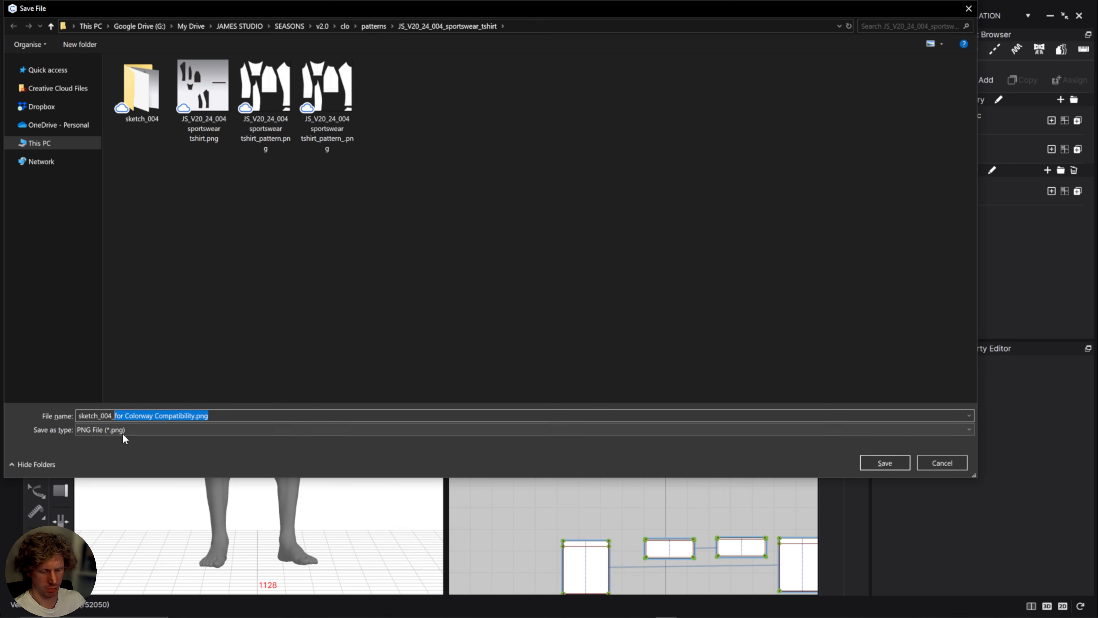
key("BackSpace")
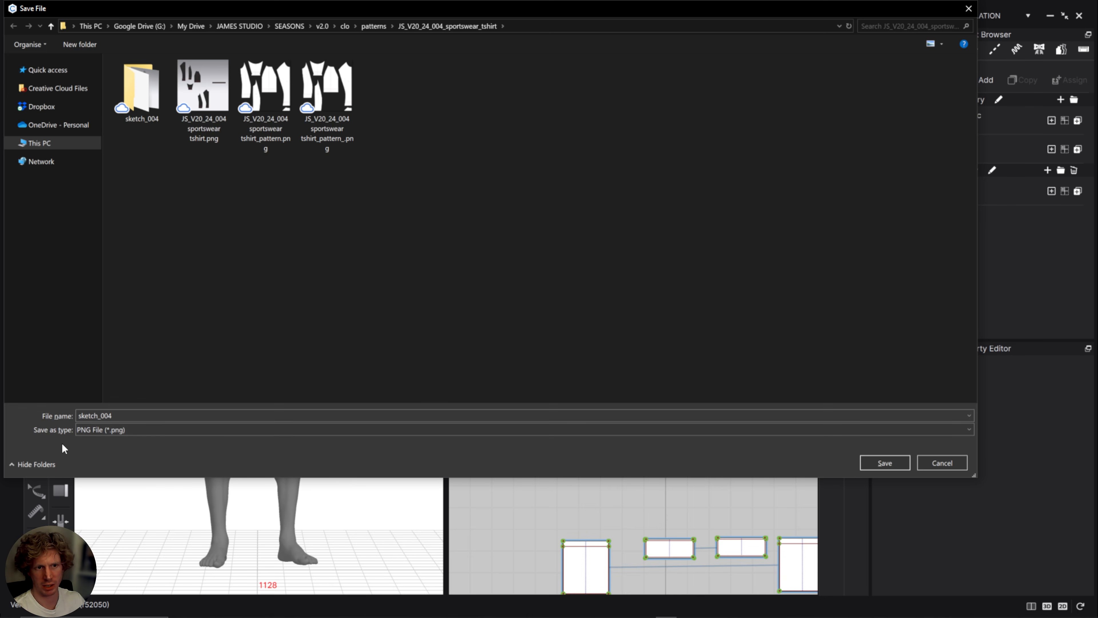
left_click(893, 462)
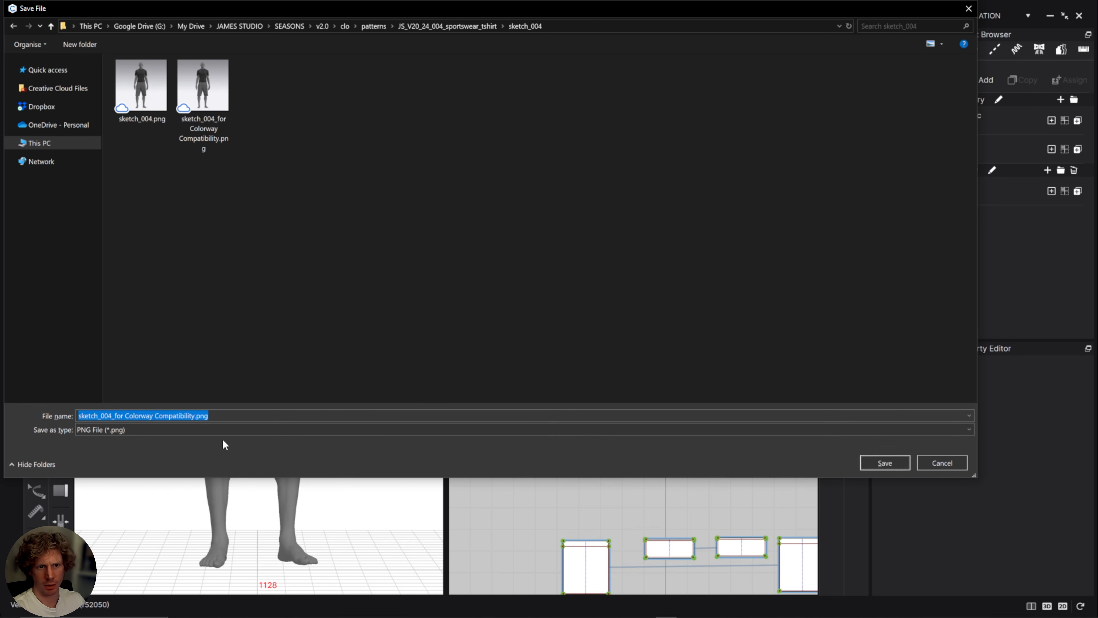
Name the snapshot file sketch_004_.png and confirm the name to reach the image settings.
left_click(215, 413)
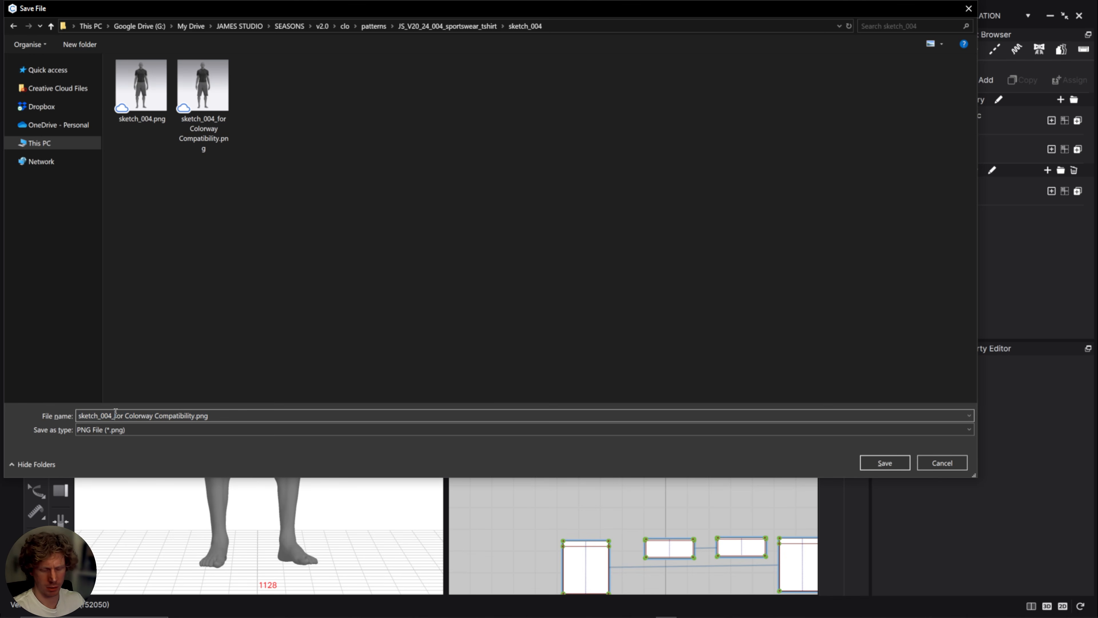
left_click_drag(115, 414, 195, 422)
key("BackSpace")
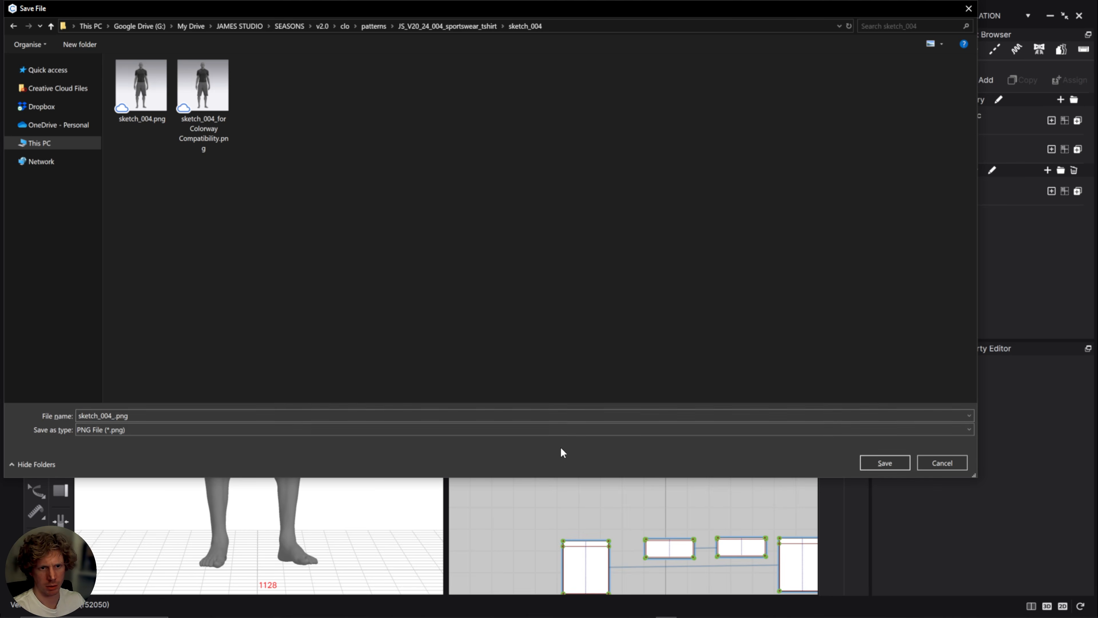
left_click(895, 460)
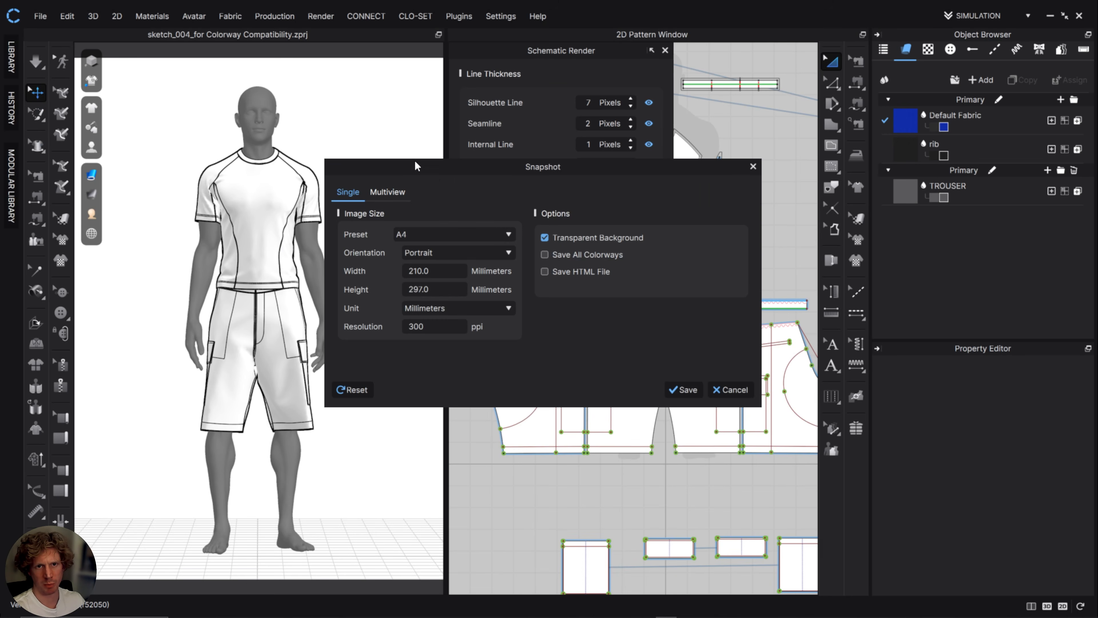
Set the Snapshot to Multiview with the A4 preset and move it clear of the Schematic Render settings.
left_click_drag(415, 162, 568, 310)
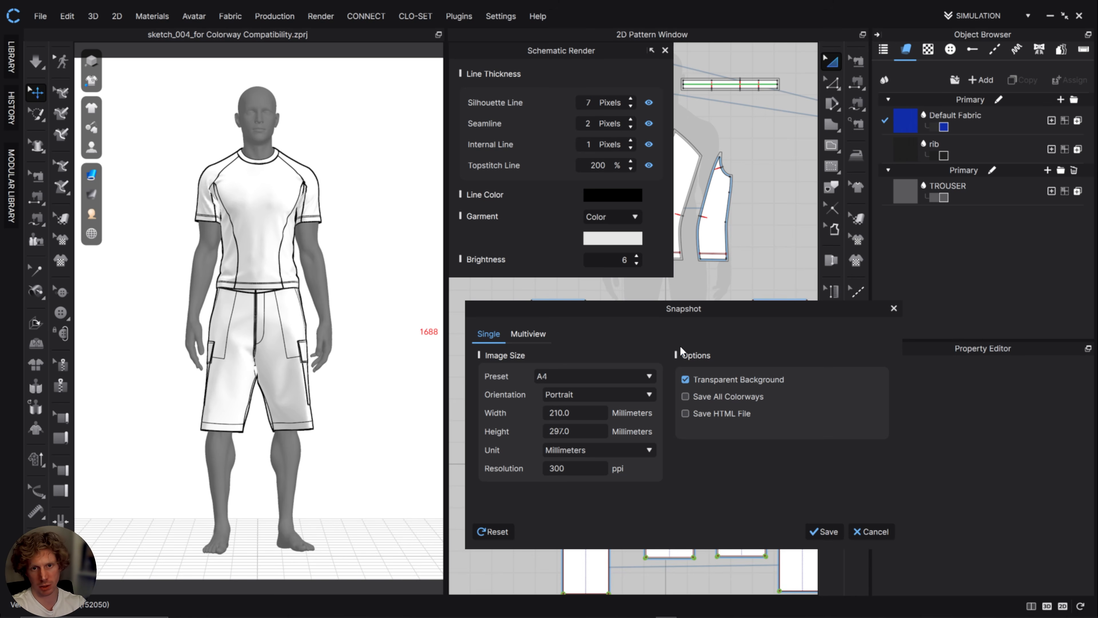
left_click(531, 333)
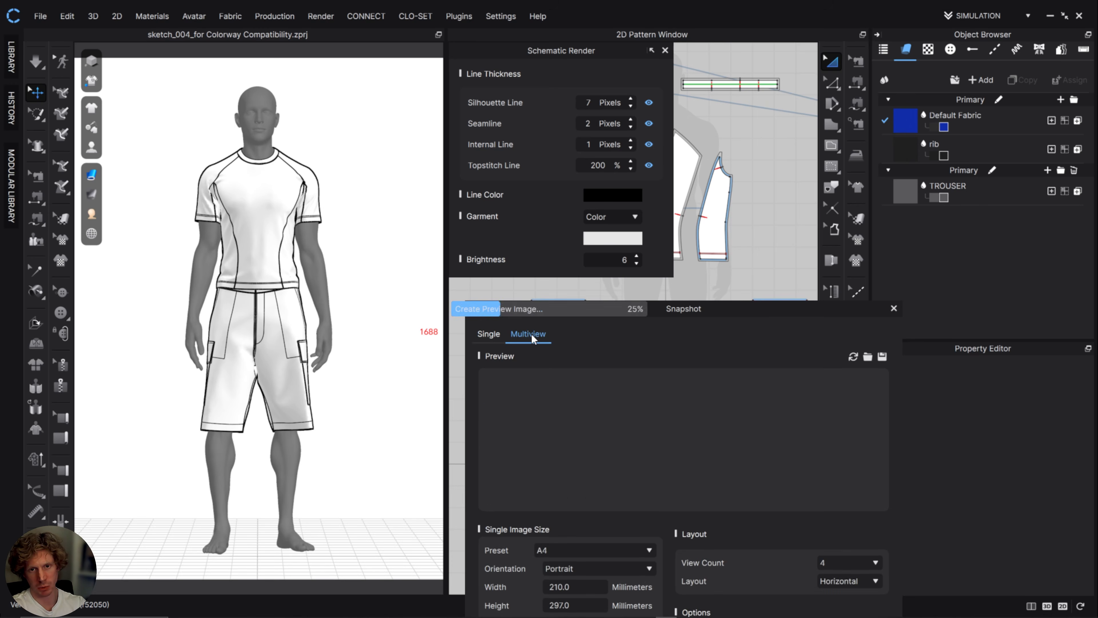
left_click_drag(699, 311, 684, 162)
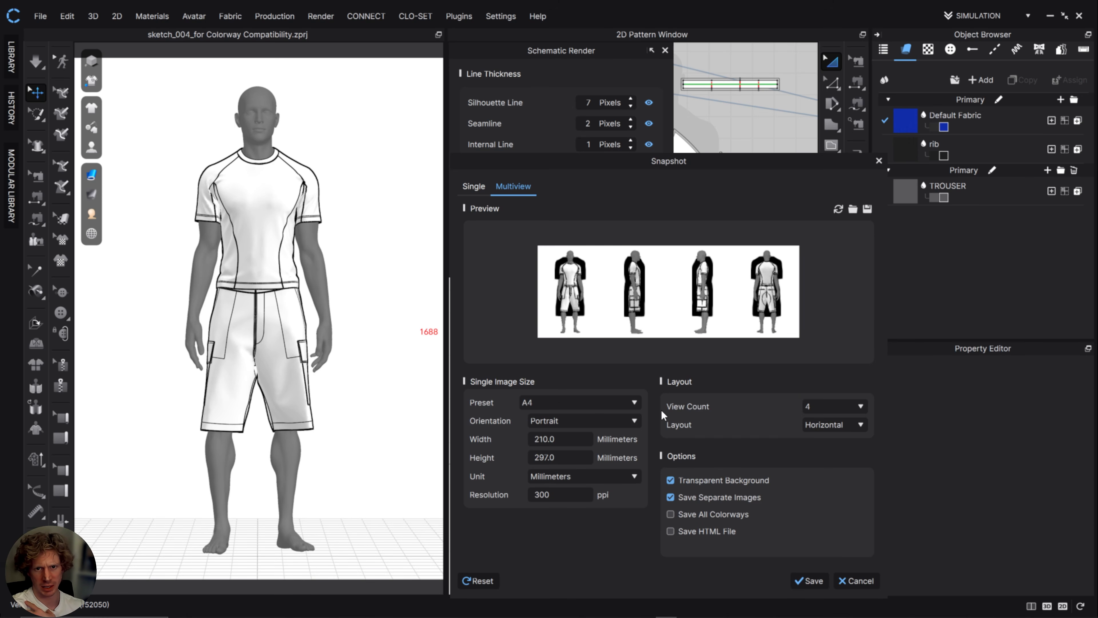
left_click(561, 406)
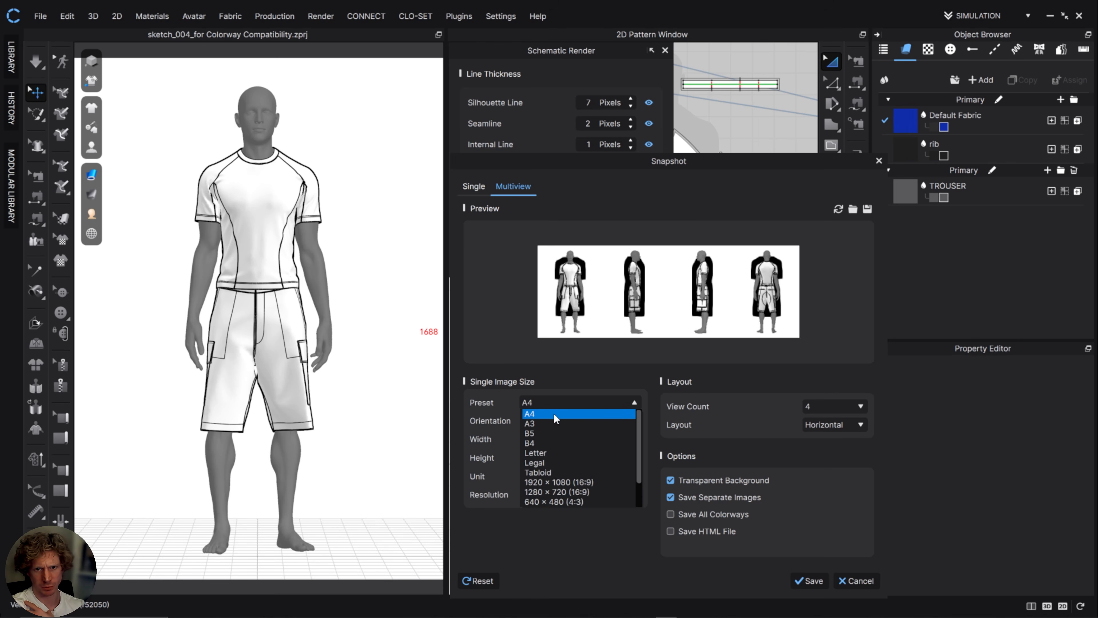
left_click(556, 416)
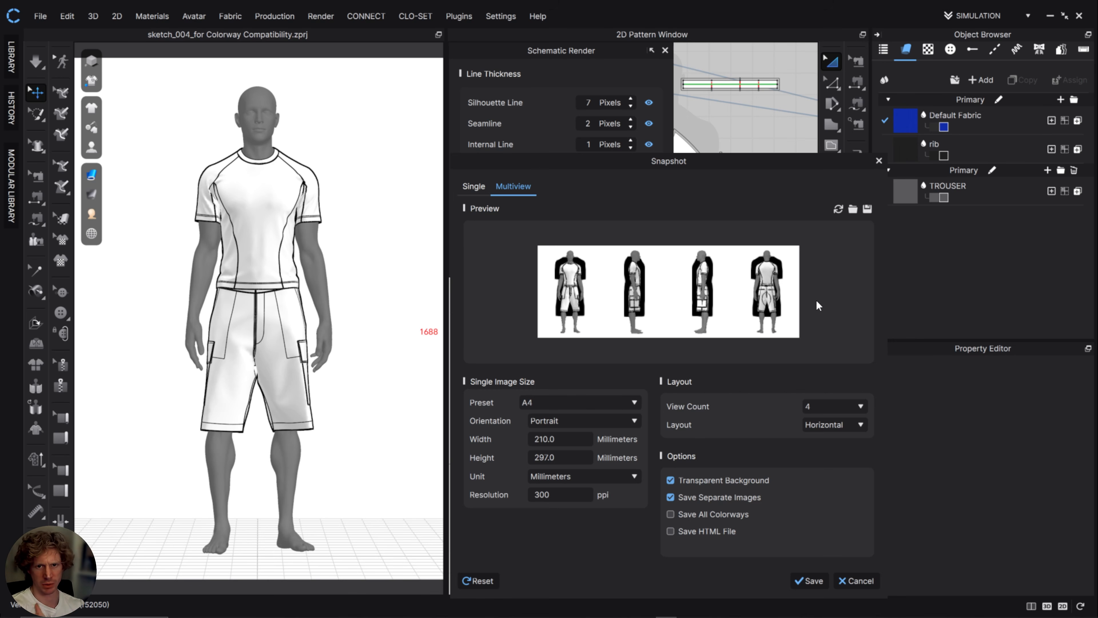
left_click_drag(619, 160, 804, 135)
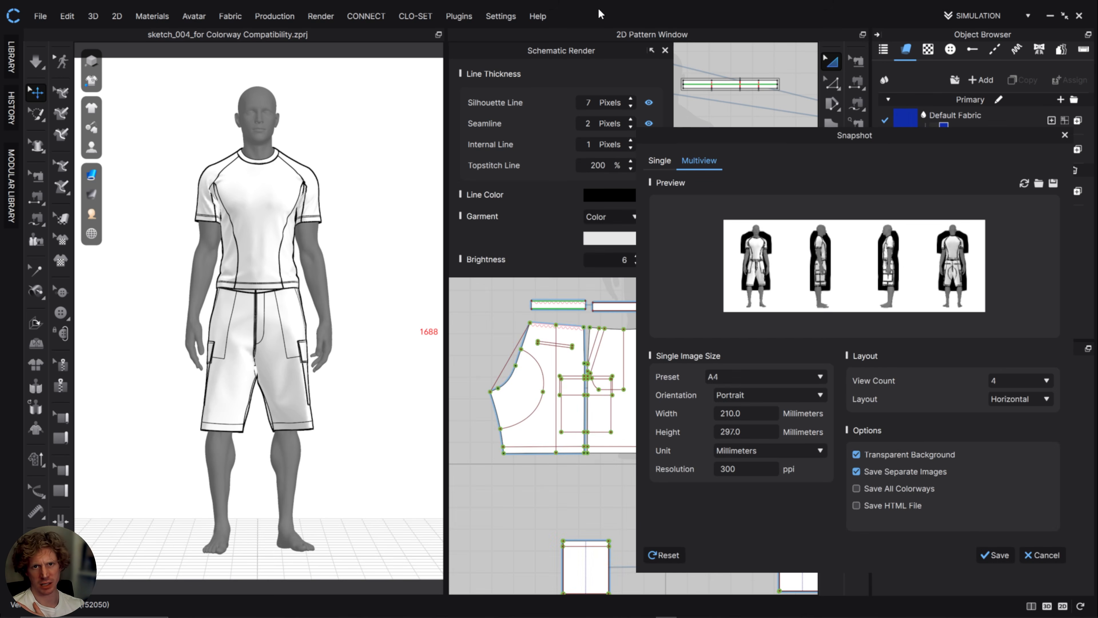
left_click_drag(499, 51, 466, 76)
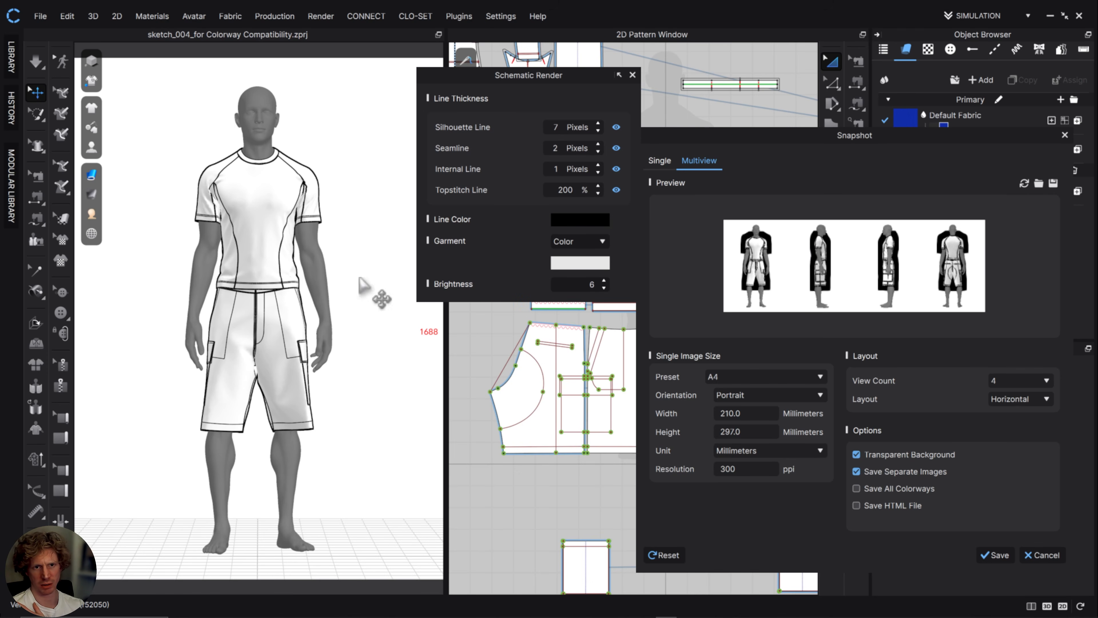
Try the silhouette line at 10 pixels and return it to 7 pixels.
left_click(598, 124)
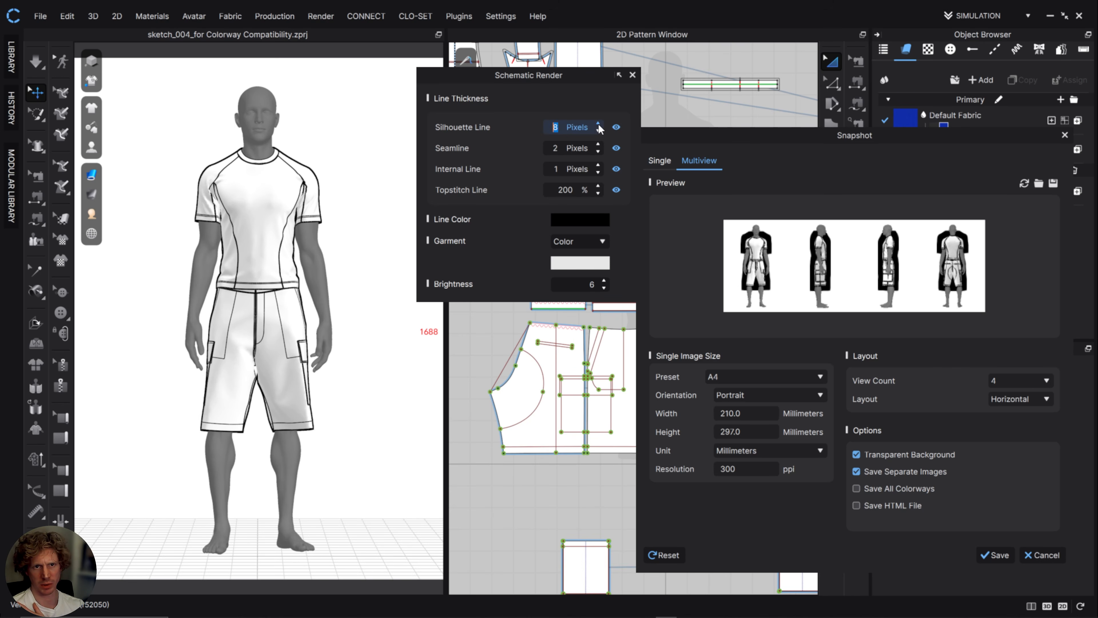
double_click(598, 124)
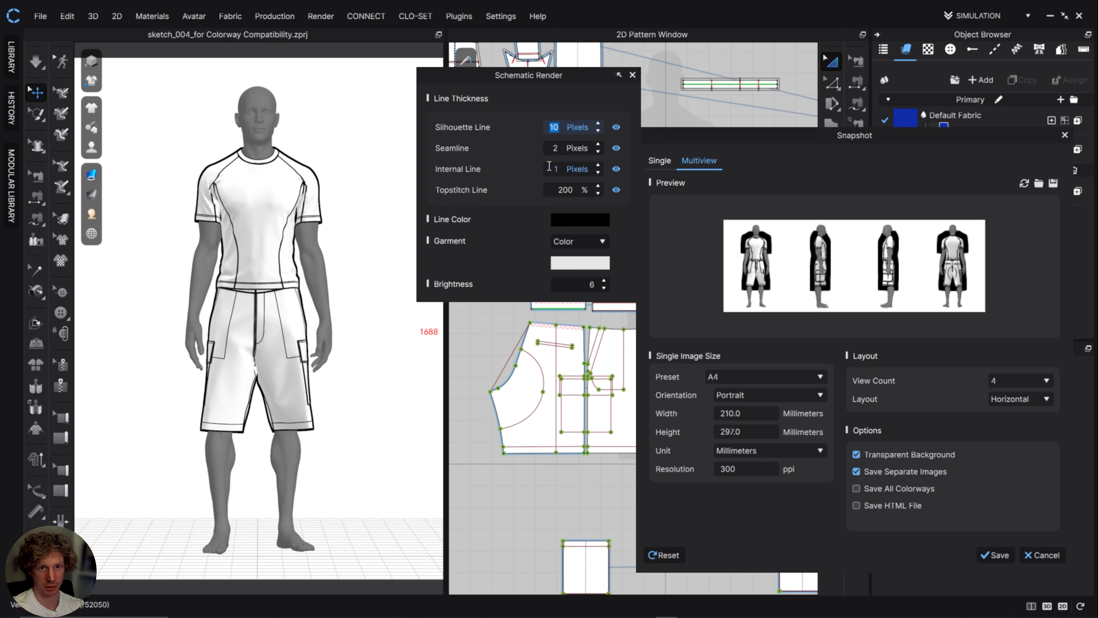
left_click(598, 130)
double_click(599, 131)
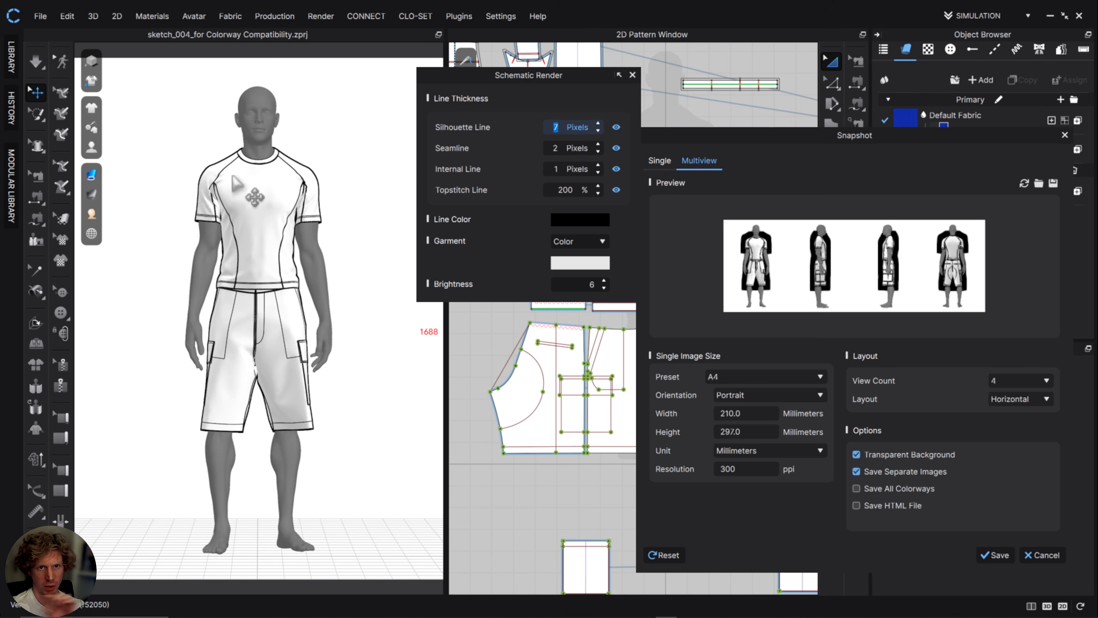
Set the seamline thickness and the internal line thickness to 1 pixel each.
left_click(598, 151)
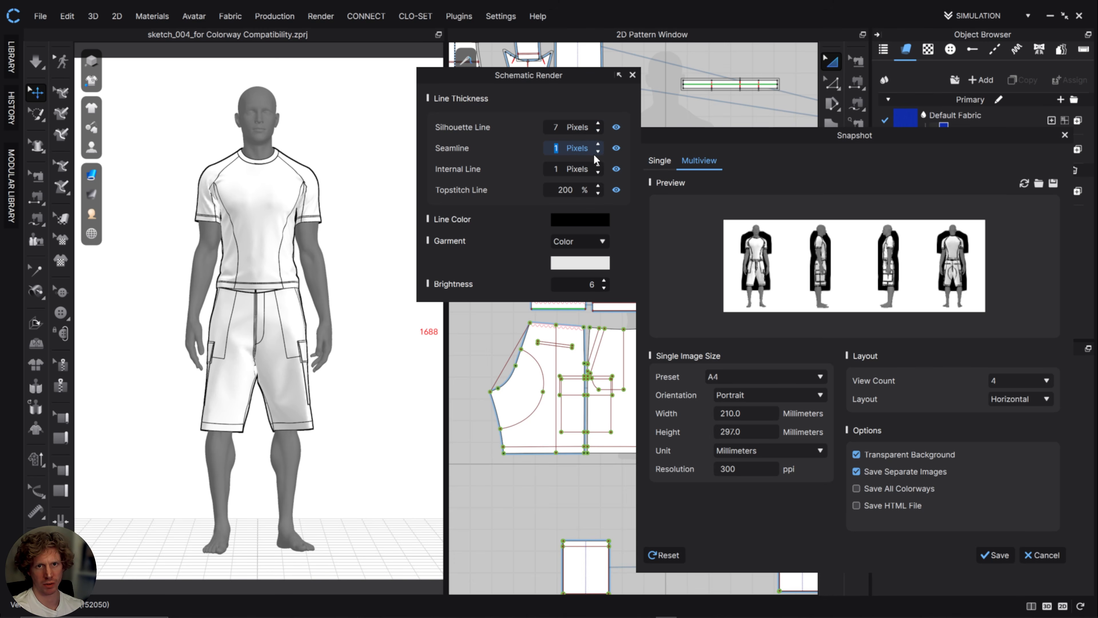
left_click(598, 166)
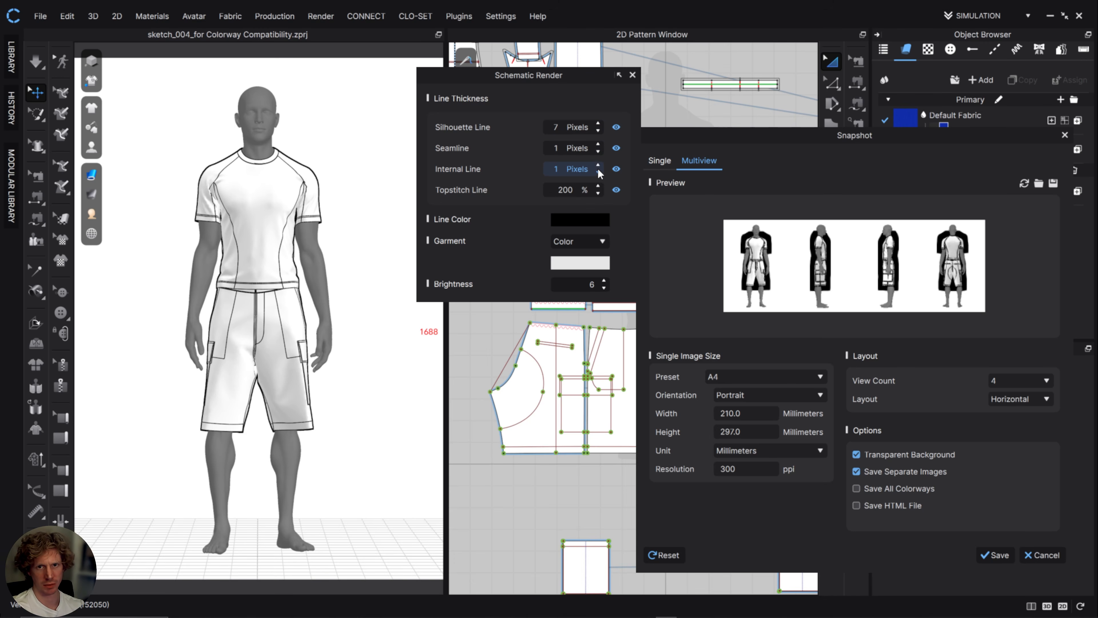
left_click(598, 172)
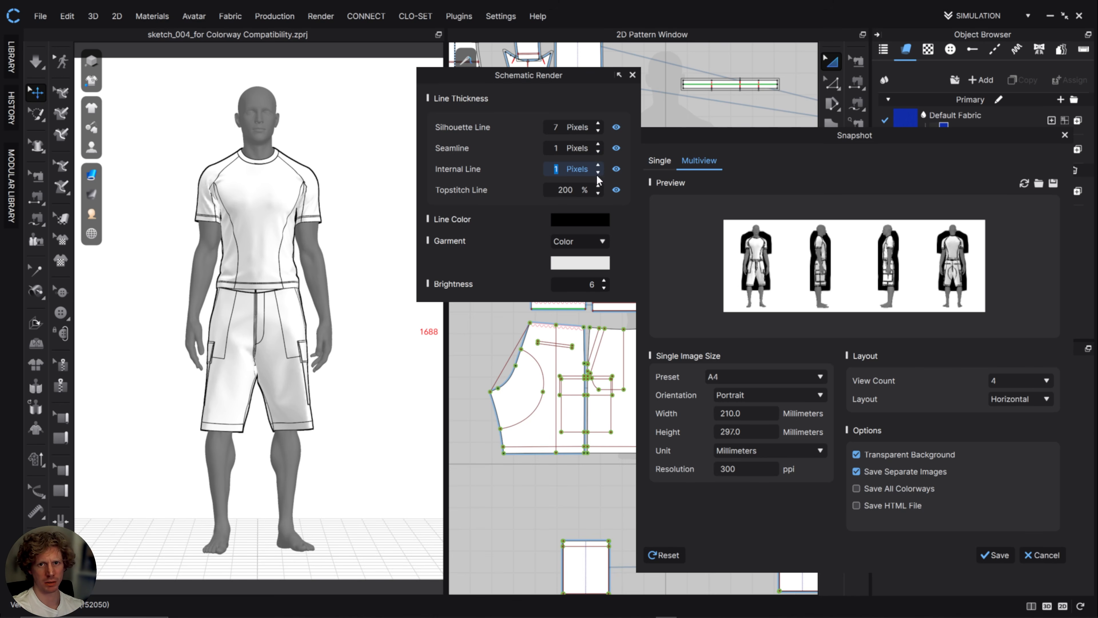
Try other garment colours for the schematic render, including a dark grey, and cancel the colour selection.
left_click(564, 268)
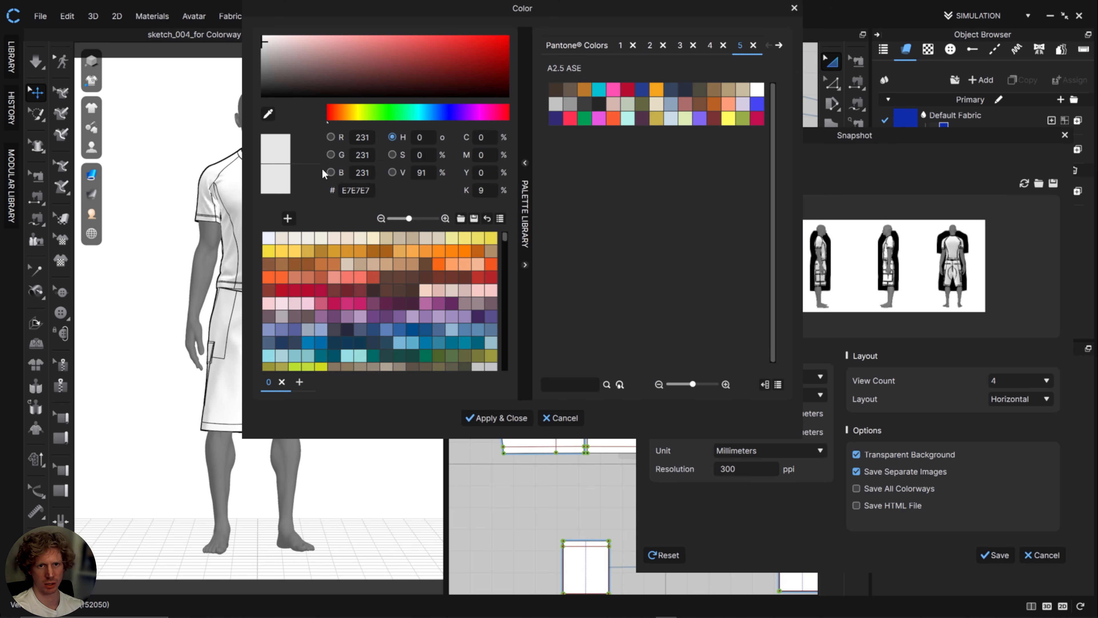
left_click(286, 68)
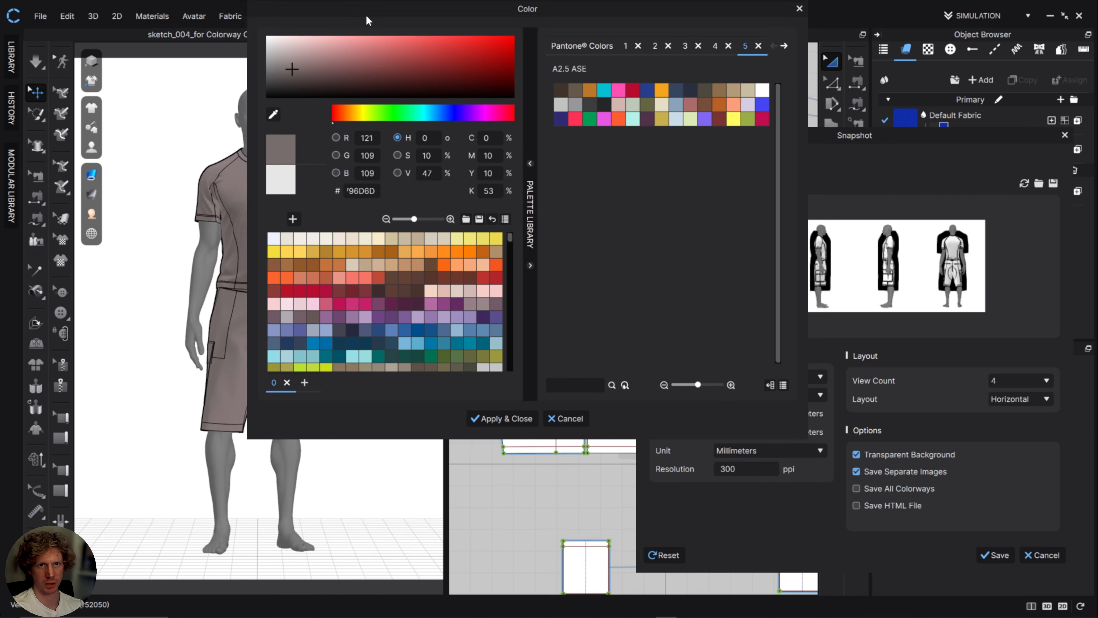
left_click_drag(365, 14, 562, 50)
left_click_drag(547, 94, 594, 83)
left_click_drag(462, 96, 453, 80)
left_click(761, 454)
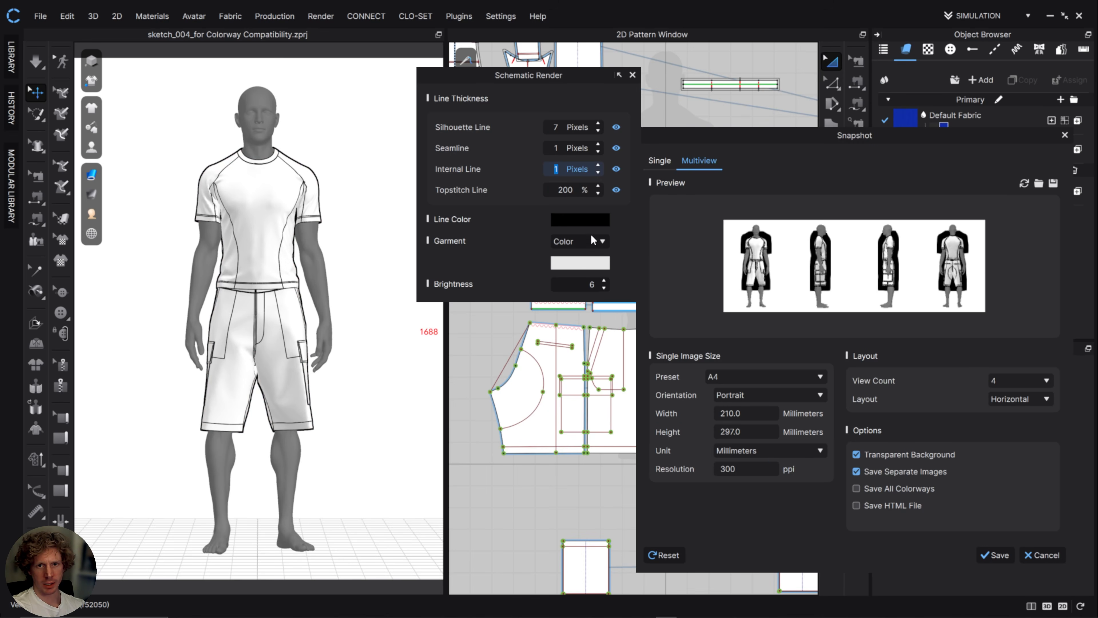
Try the schematic garment fill as Texture and switch it back to Color.
left_click(579, 241)
left_click(571, 263)
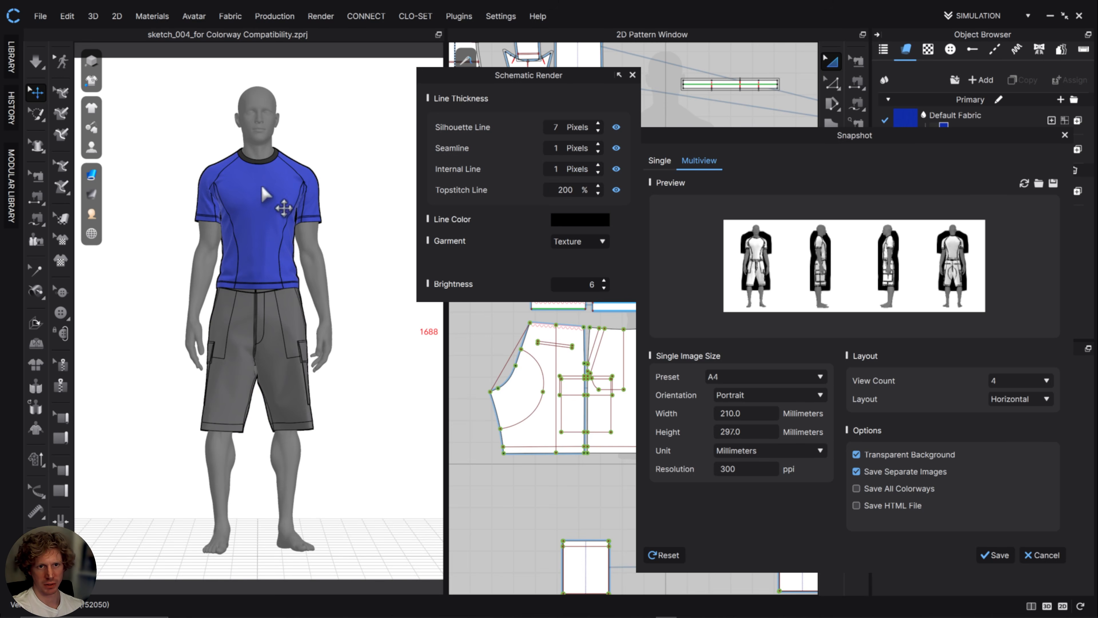
left_click(570, 241)
left_click(573, 252)
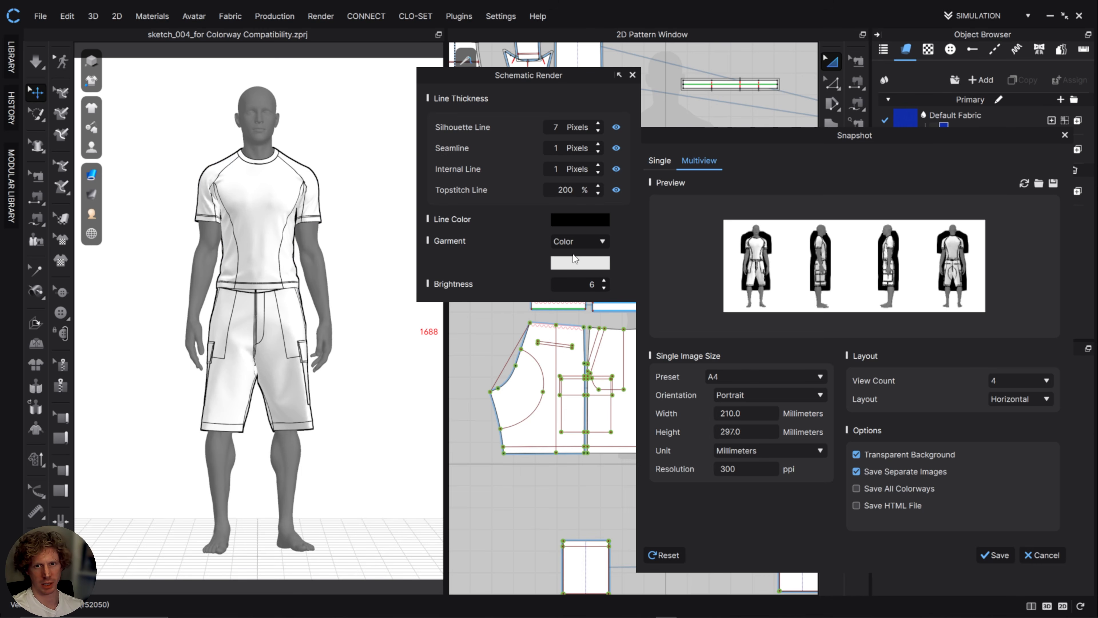
Try a higher schematic render brightness of 11 and return it to 6.
left_click(604, 280)
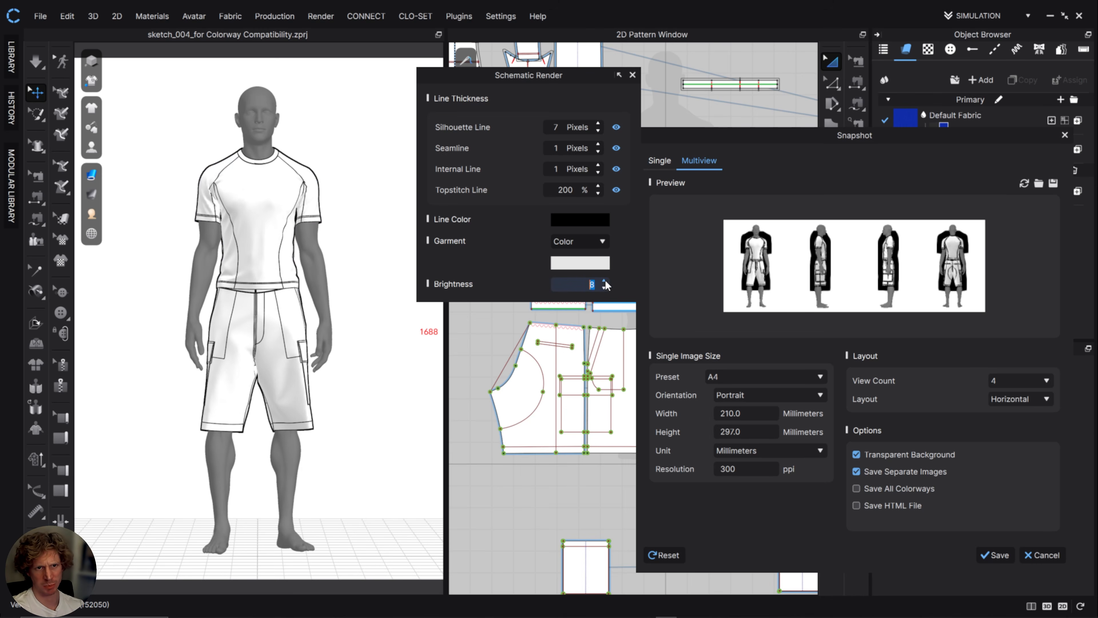
left_click(603, 280)
left_click(604, 287)
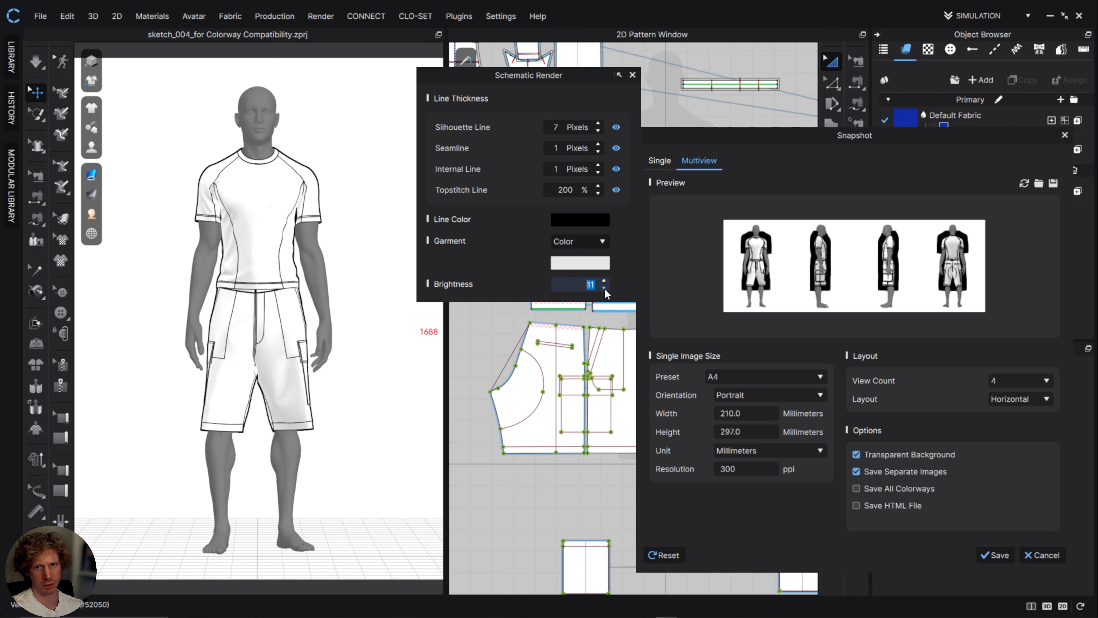
left_click(604, 288)
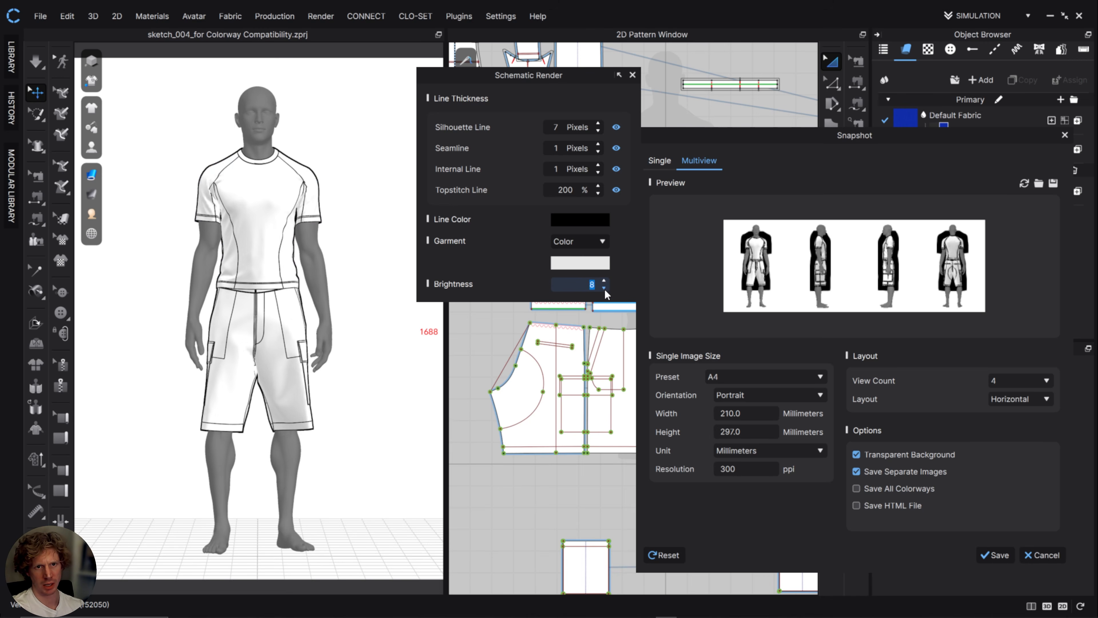
Save the horizontal four-view Multiview snapshot with a transparent background and separate images.
left_click(93, 63)
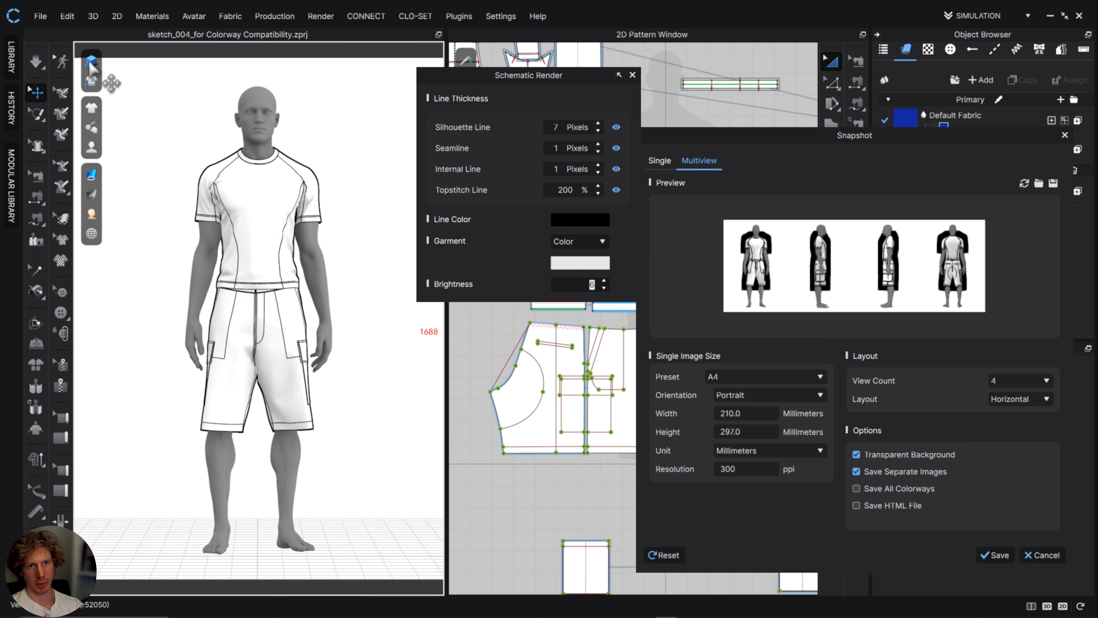
left_click(993, 555)
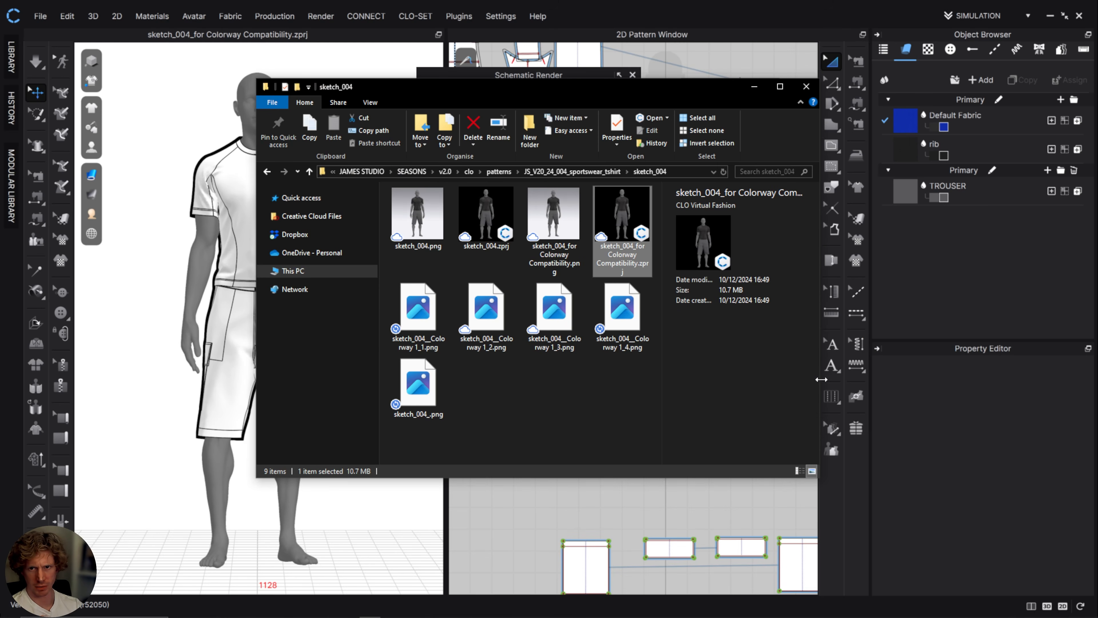
Check the exported Colorway 1 view PNG files in the sketch_004 folder, widening the window to fit them.
left_click_drag(821, 379, 862, 380)
left_click(418, 312)
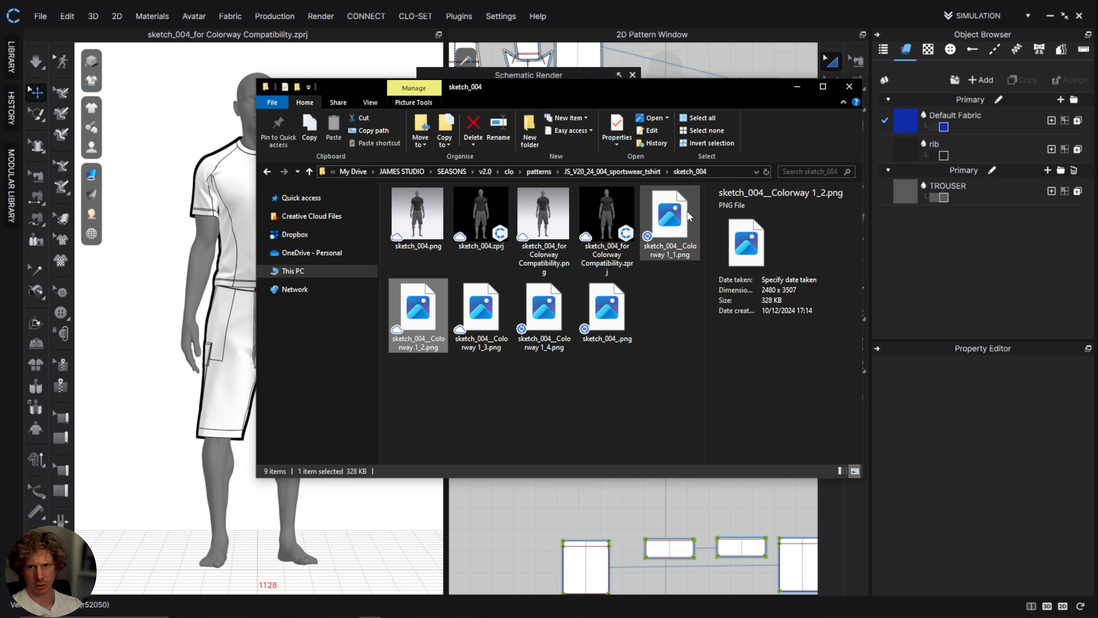
left_click(467, 308)
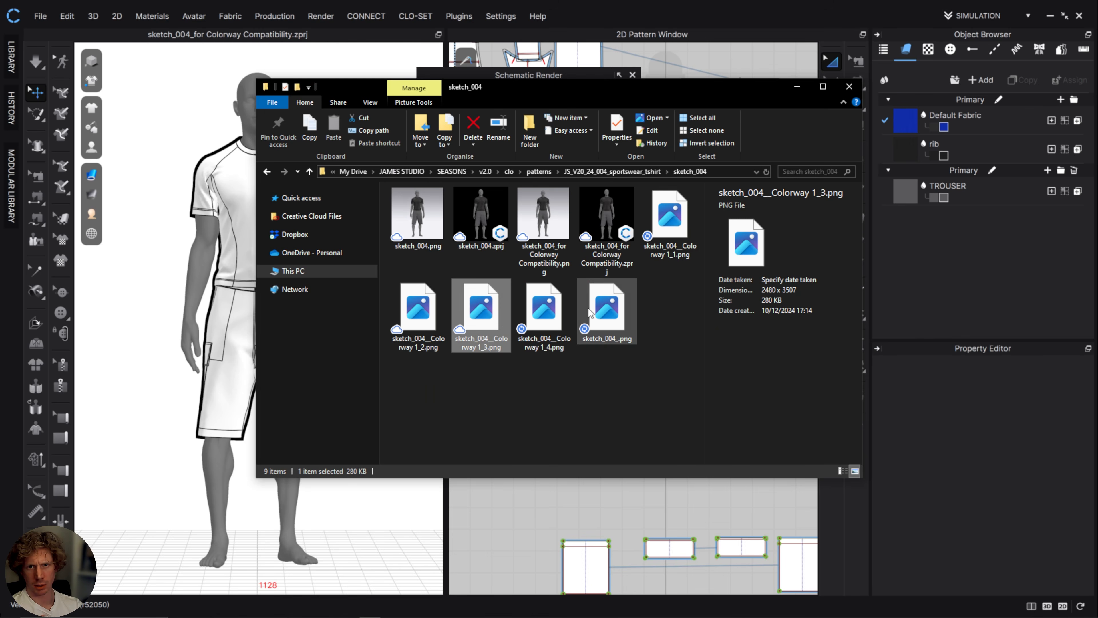
Open the combined sketch_004_.png image and examine the line quality across its four garment views.
left_click(604, 310)
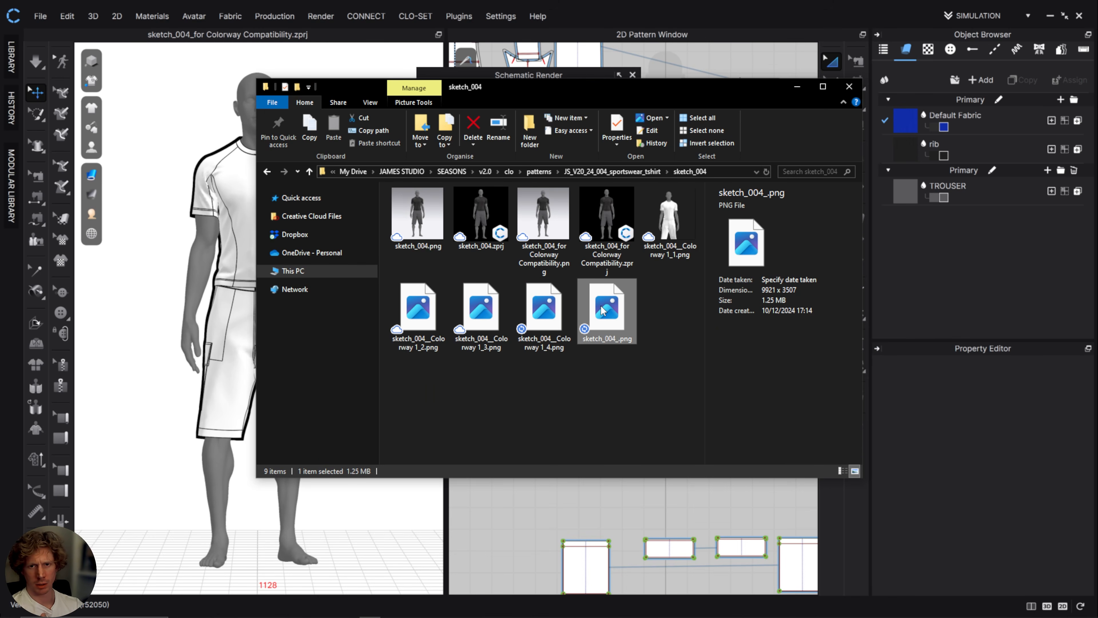
double_click(604, 310)
left_click(800, 81)
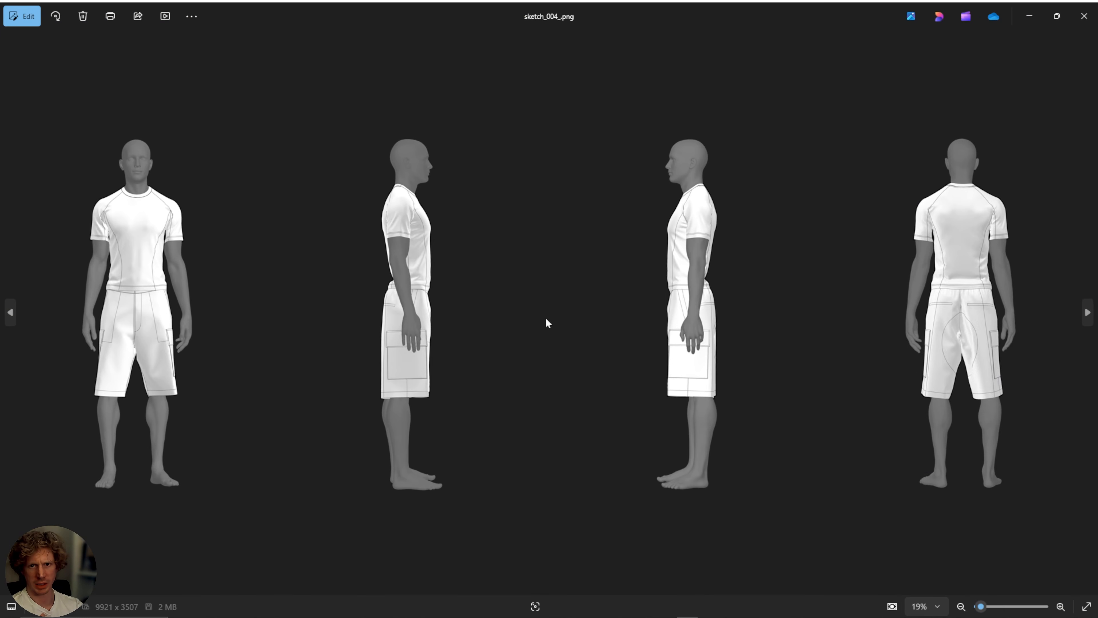
scroll(412, 319, "up", 5)
scroll(360, 281, "down", 2)
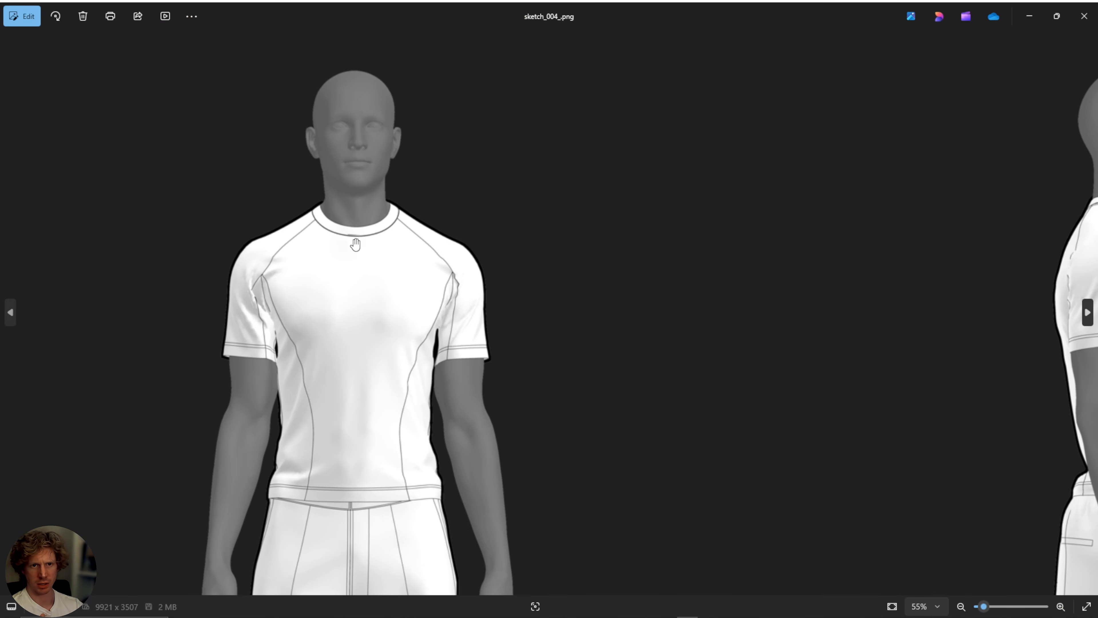
scroll(448, 402, "down", 2)
scroll(448, 402, "right", 12)
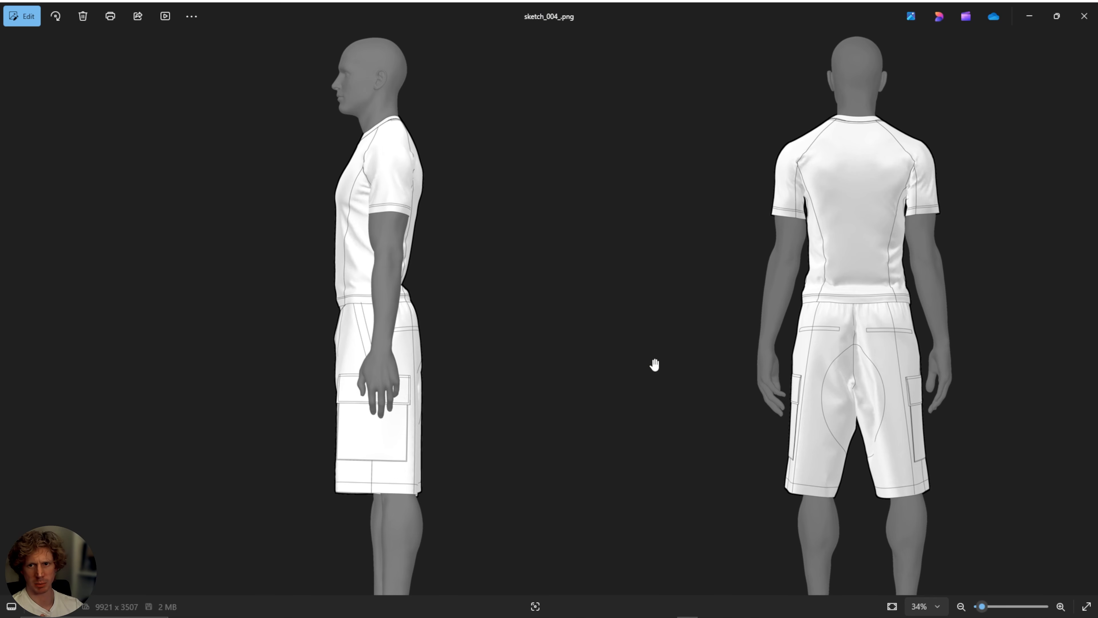
scroll(650, 370, "down", 3)
left_click(1085, 18)
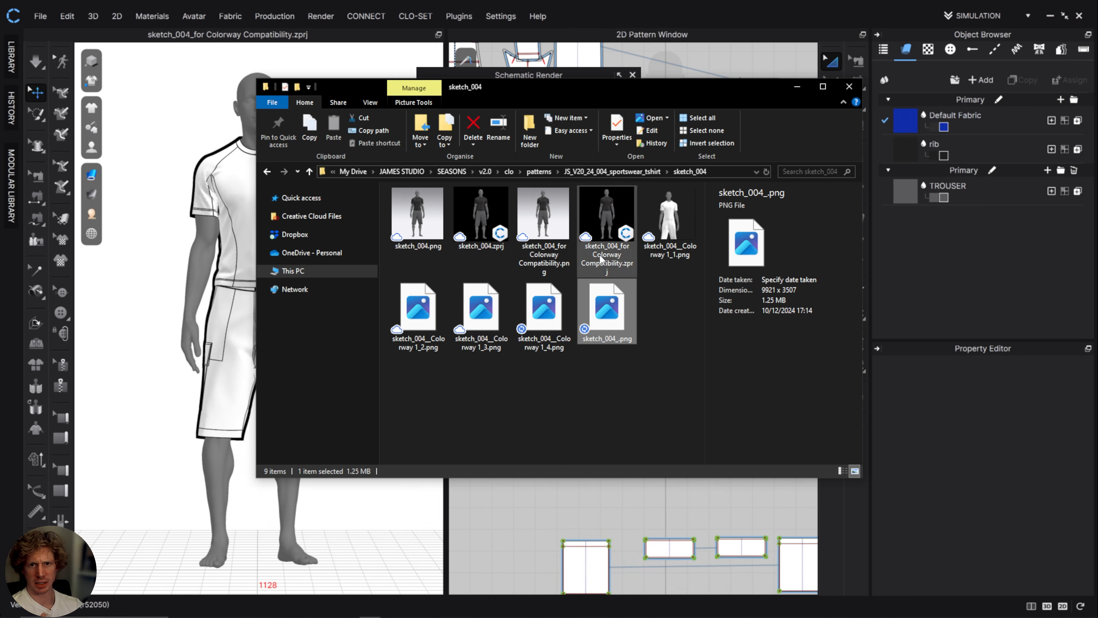
Open sketch_004__Colorway 1_1.png, look through the separate view images, and close the image viewer.
left_click(671, 221)
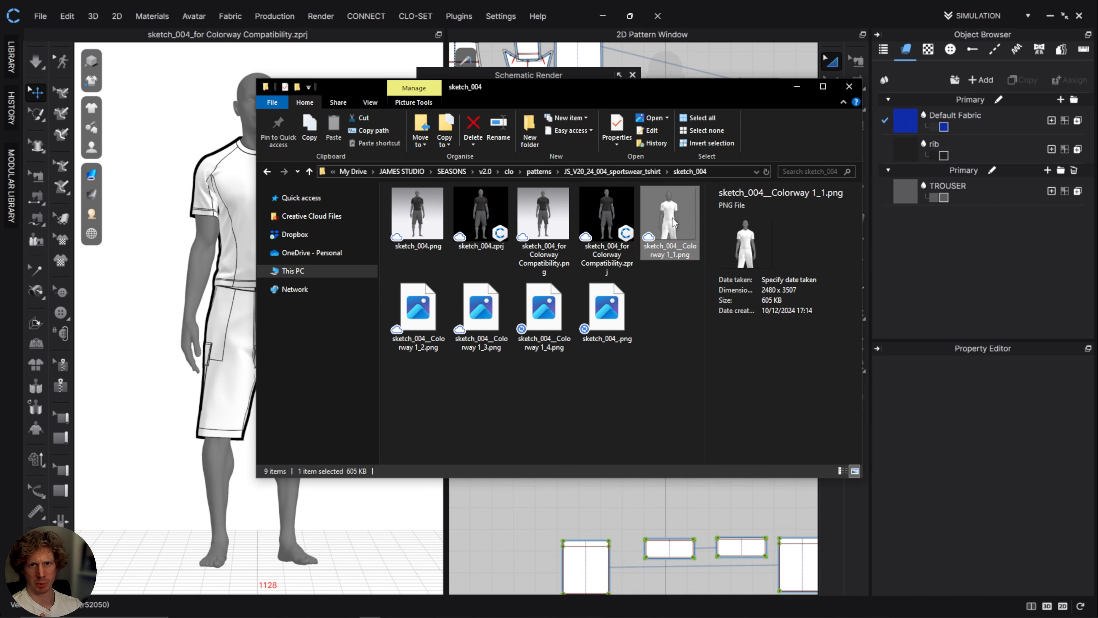
double_click(672, 222)
left_click(1088, 312)
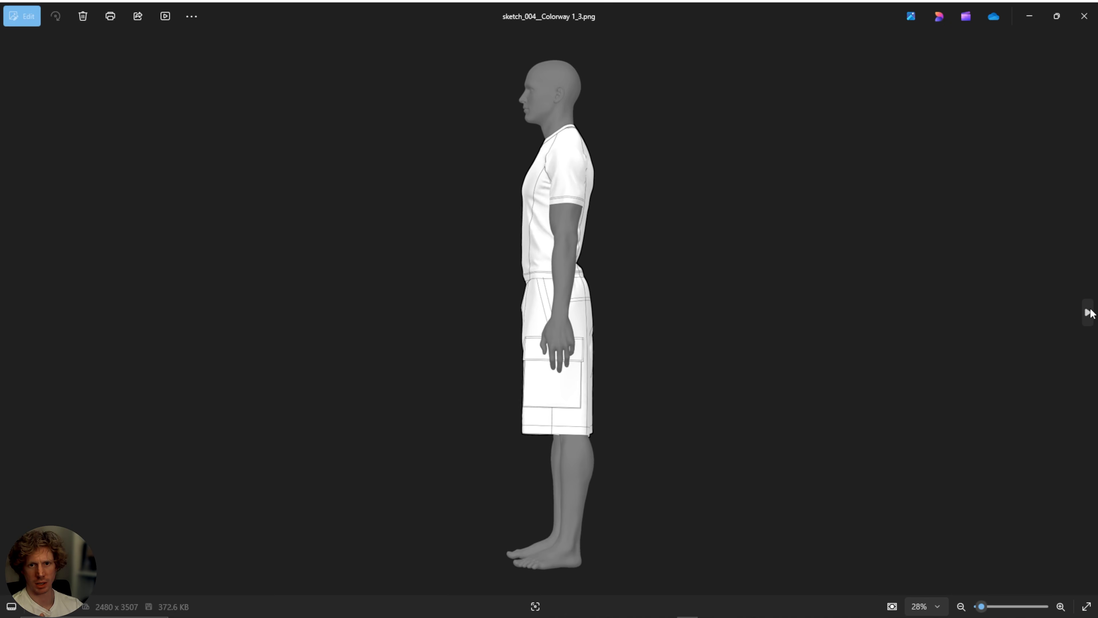
left_click(1088, 312)
left_click(1088, 312)
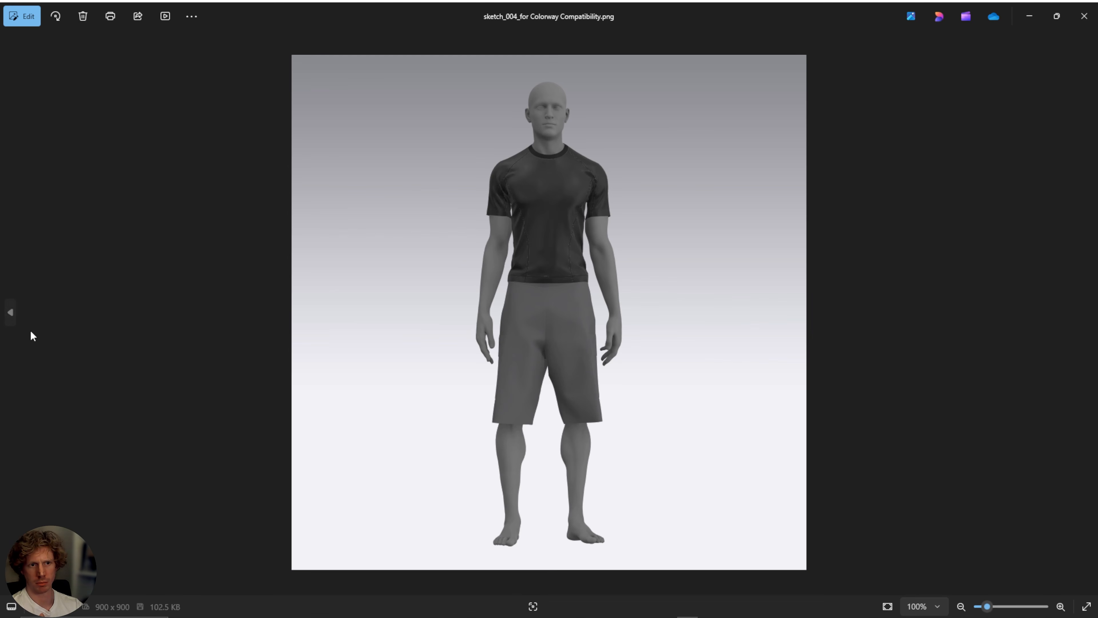
left_click(10, 312)
left_click(10, 312)
left_click(10, 313)
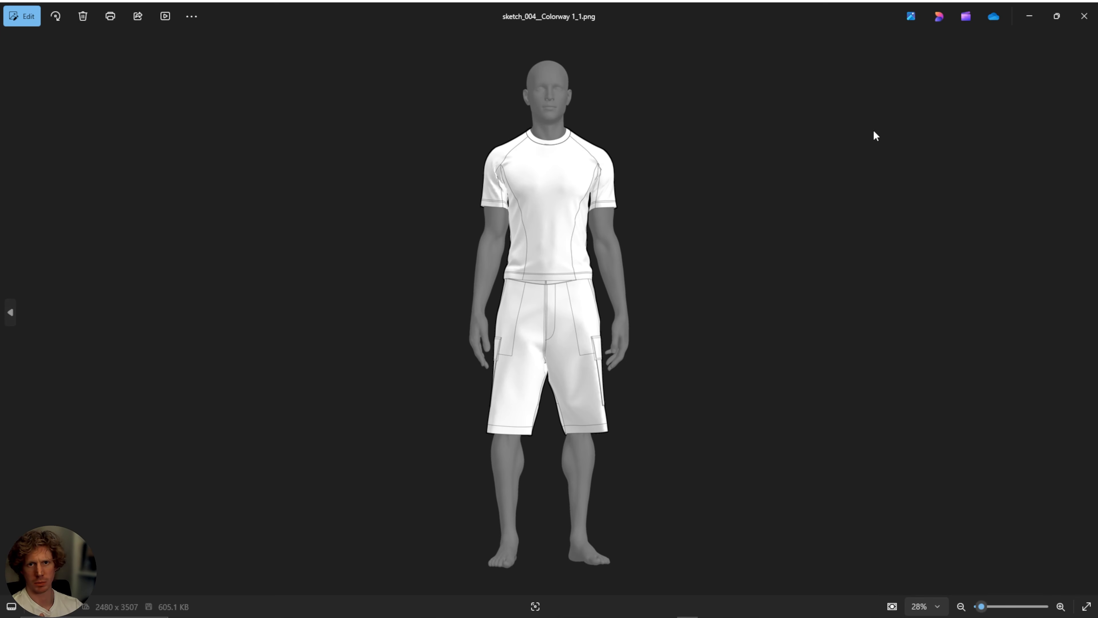
left_click(1084, 16)
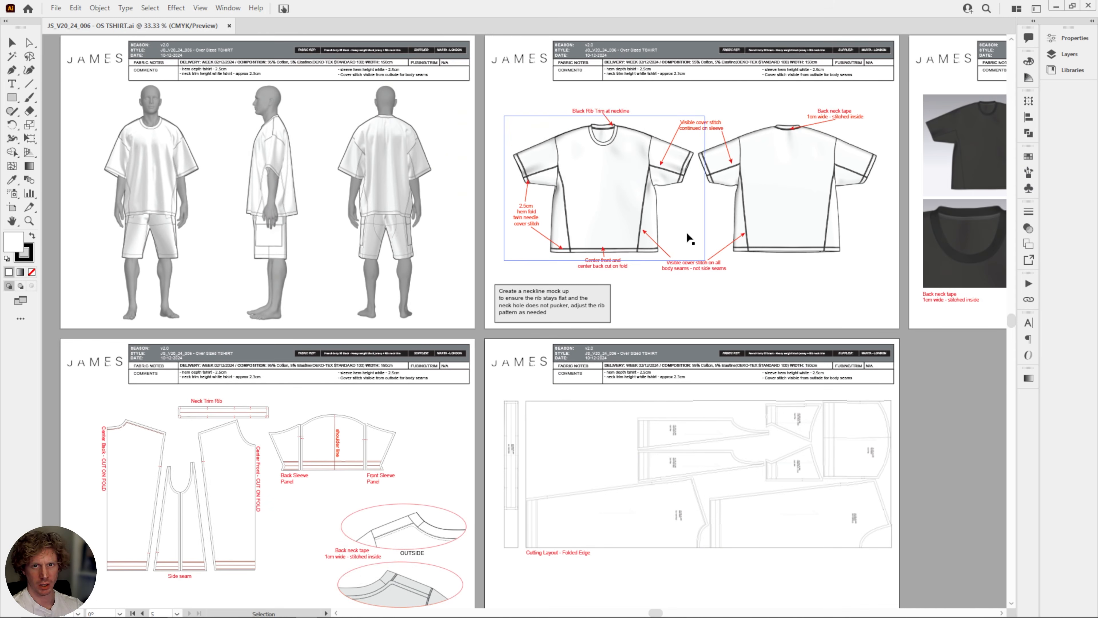
Review the annotated flats in the JS_V20_24_006 - OS TSHIRT.ai tech pack in Illustrator and return to CLO.
scroll(688, 238, "up", 1, "alt")
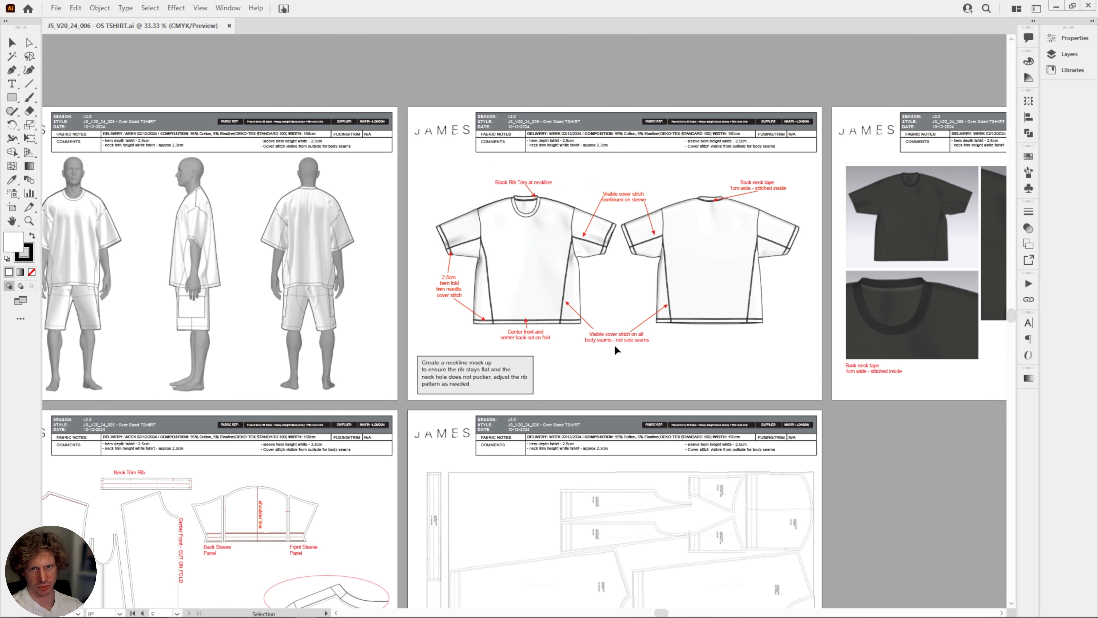
left_click_drag(603, 355, 651, 289)
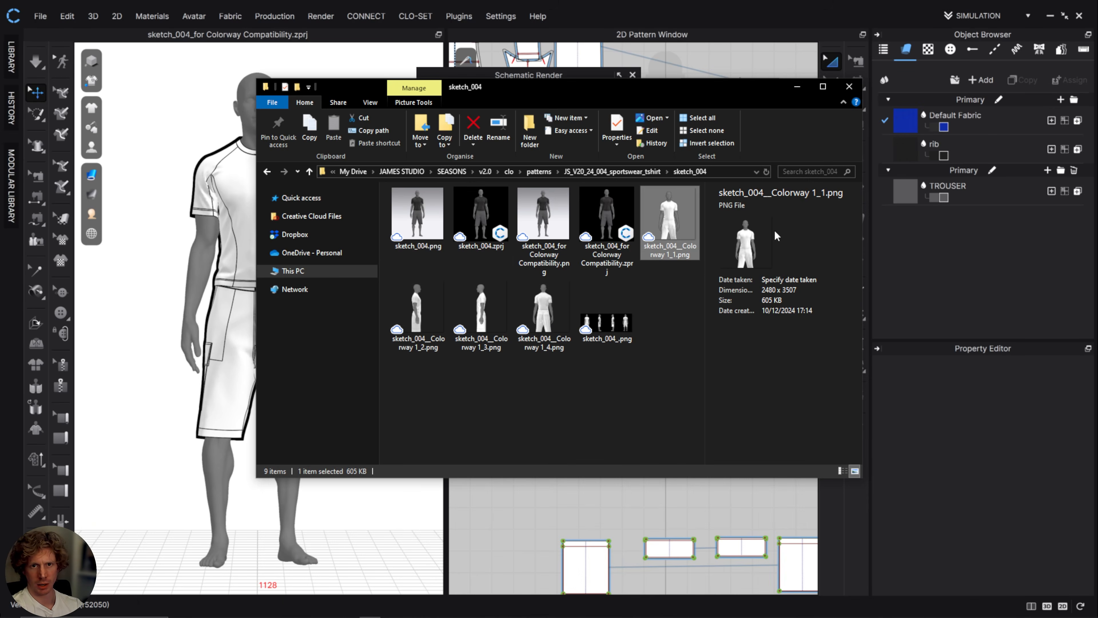
left_click(797, 86)
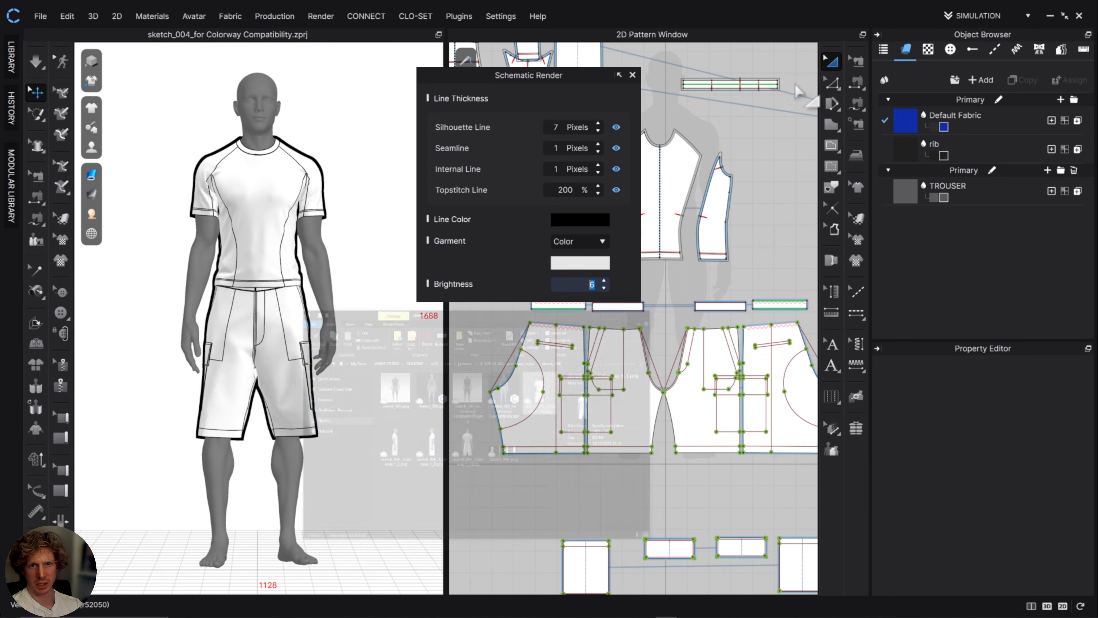
Close the Schematic Render settings and delete the trouser pattern pieces.
left_click(631, 76)
scroll(637, 350, "down", 5)
left_click_drag(741, 493, 556, 362)
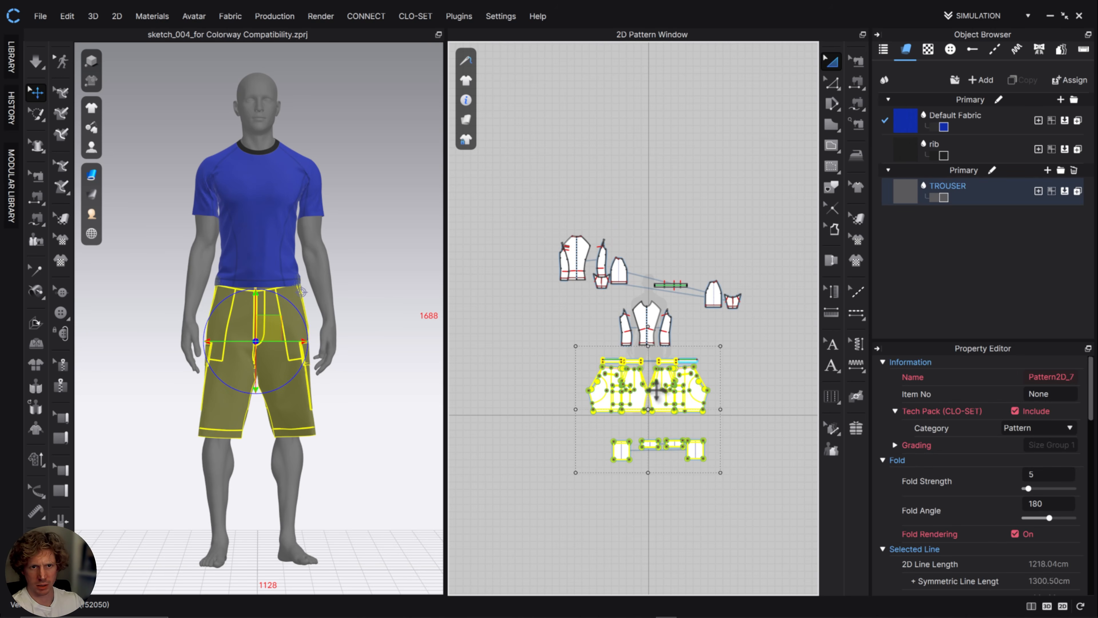
key("Delete")
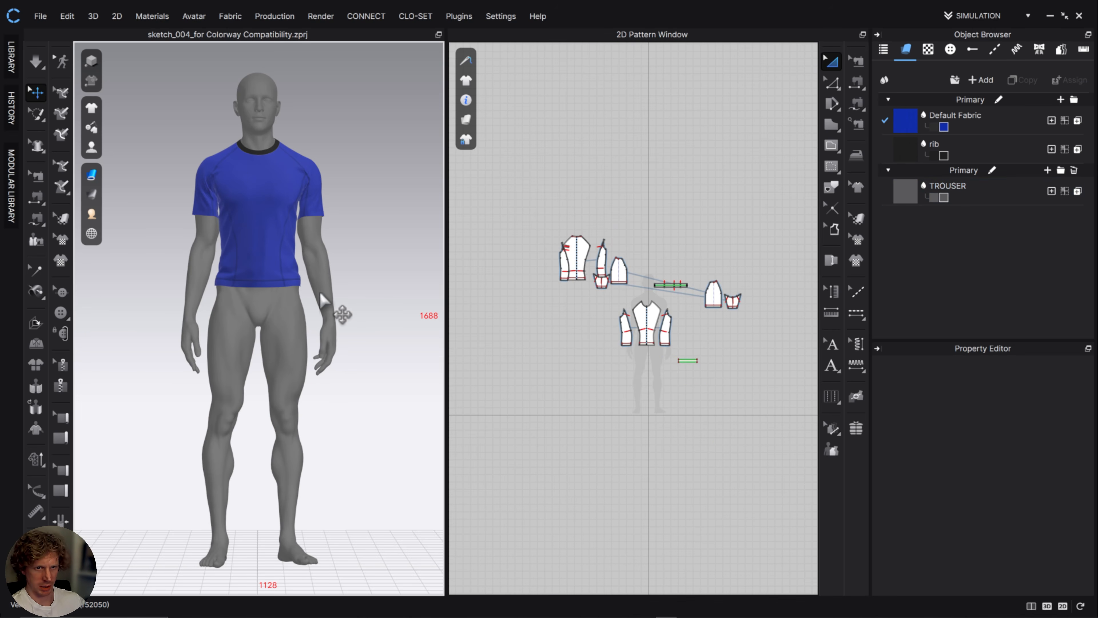
Hide the avatar and select all remaining pattern pieces of the T-shirt.
left_click(321, 271)
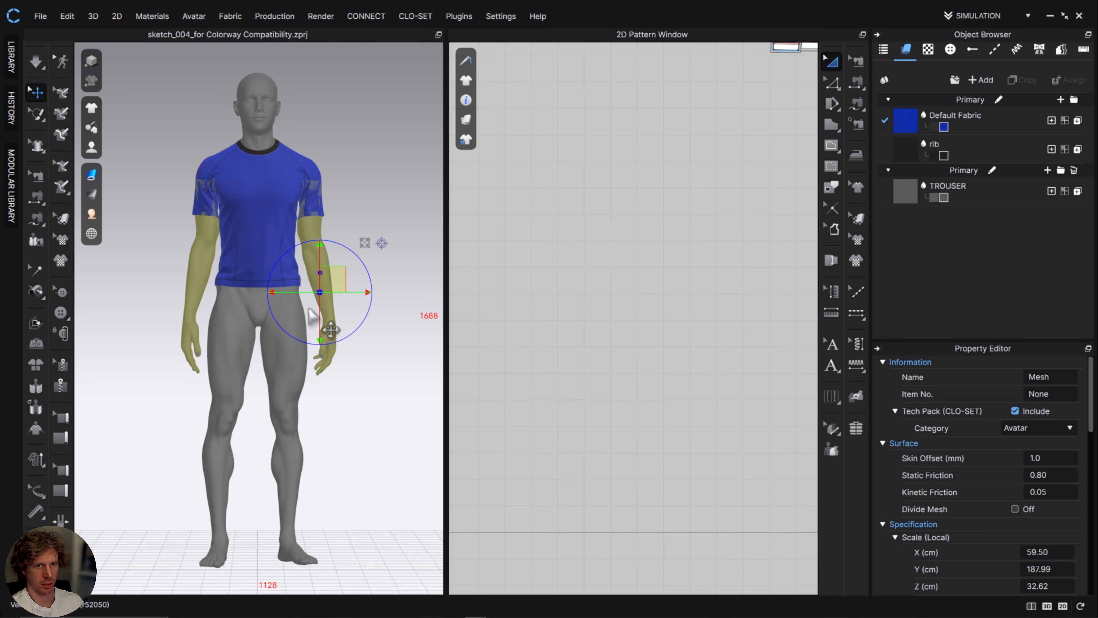
left_click(285, 347)
key("shift+a")
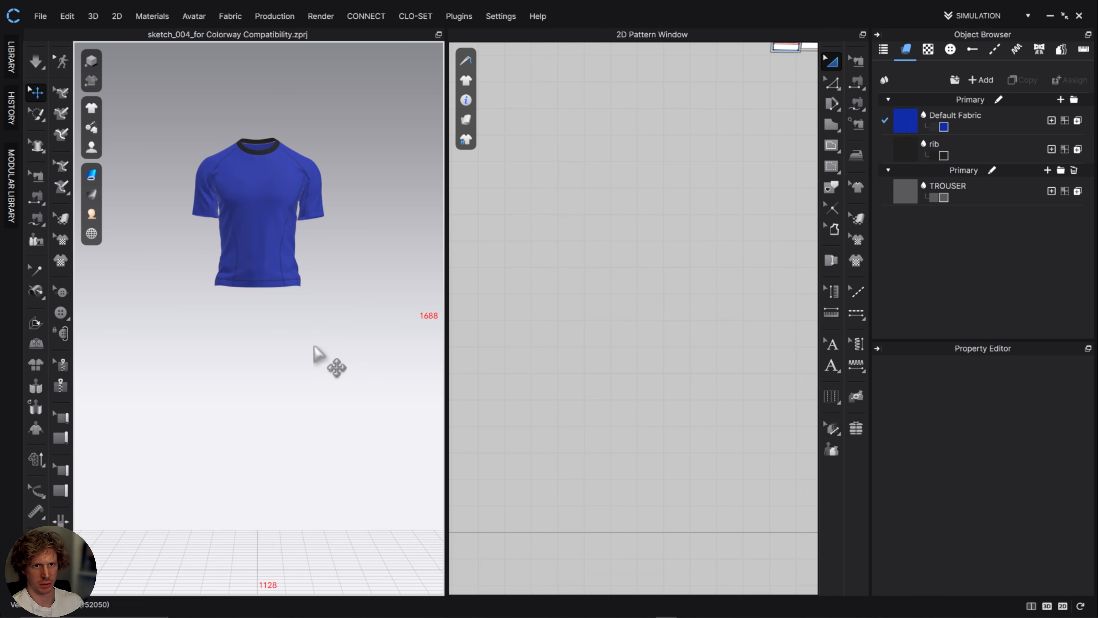
scroll(621, 328, "down", 6)
left_click_drag(580, 201, 799, 437)
right_click_drag(155, 219, 239, 242)
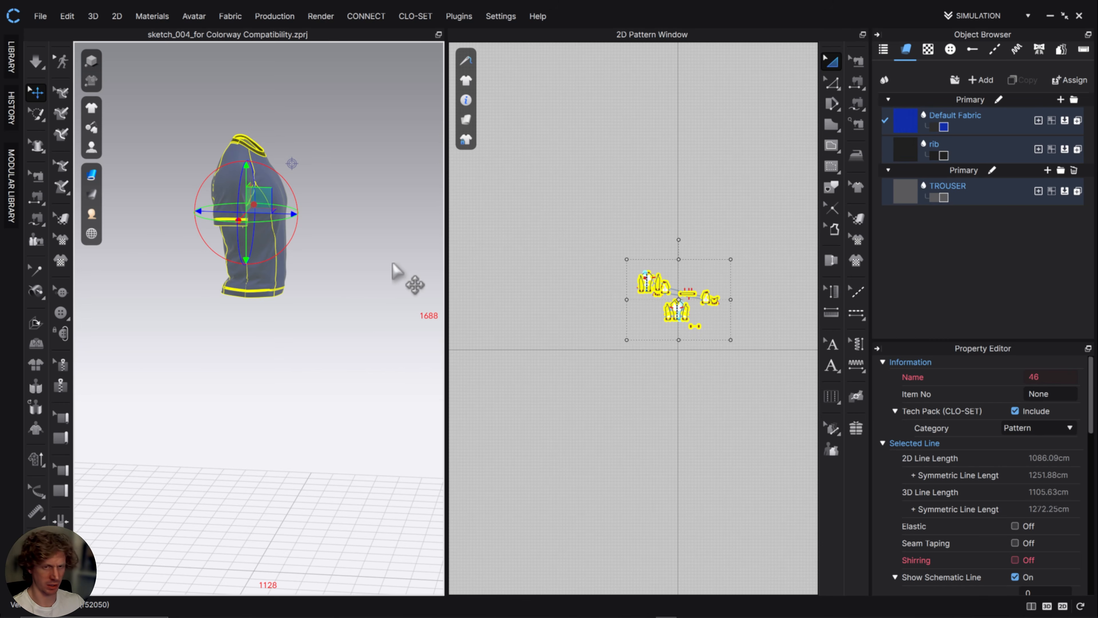
Rotate the T-shirt from the side view so it lies horizontally, and lower it to the ground grid.
key("4")
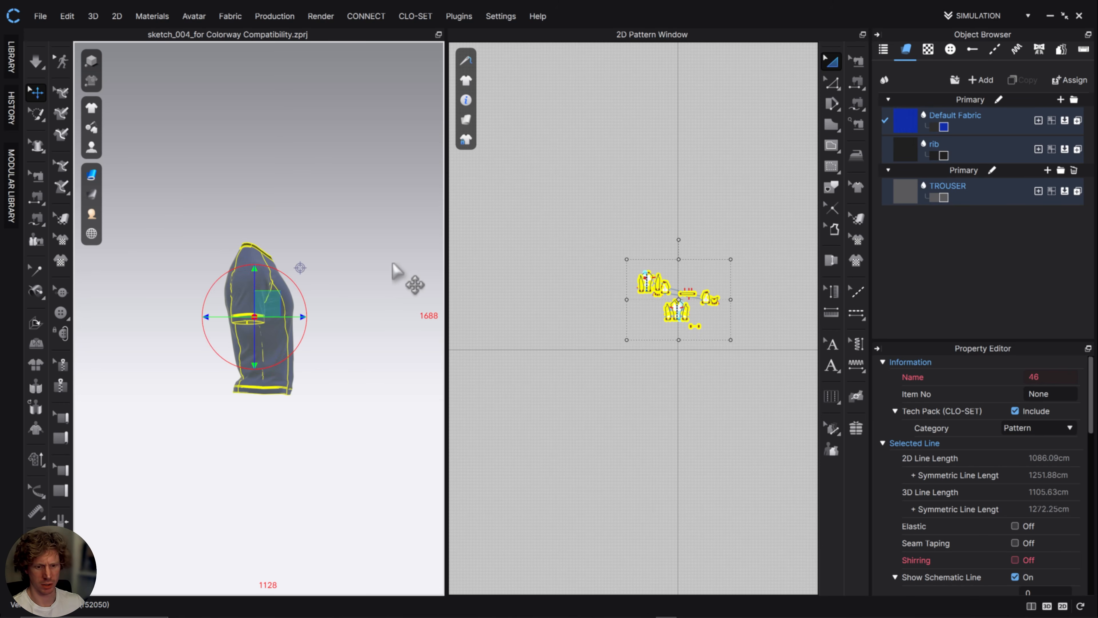
key("6")
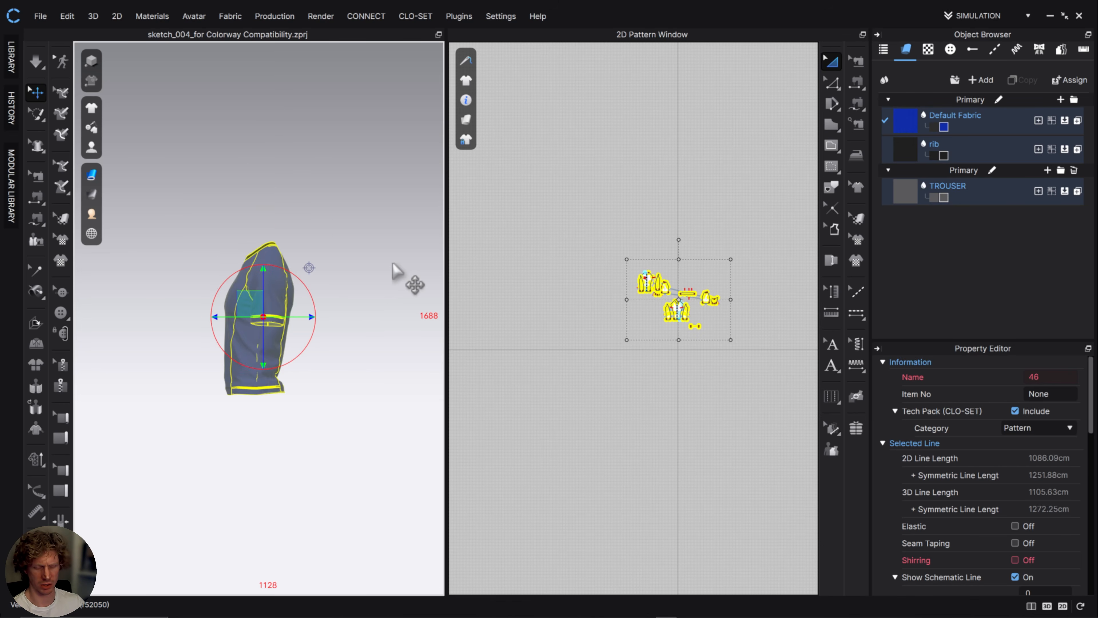
key("5")
key("2")
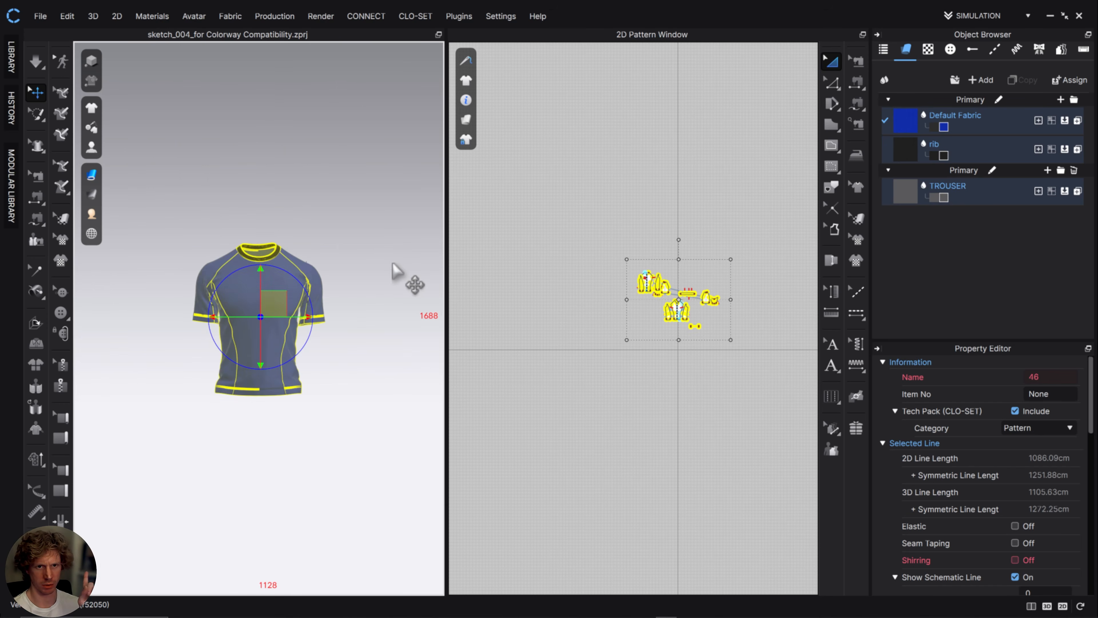
key("8")
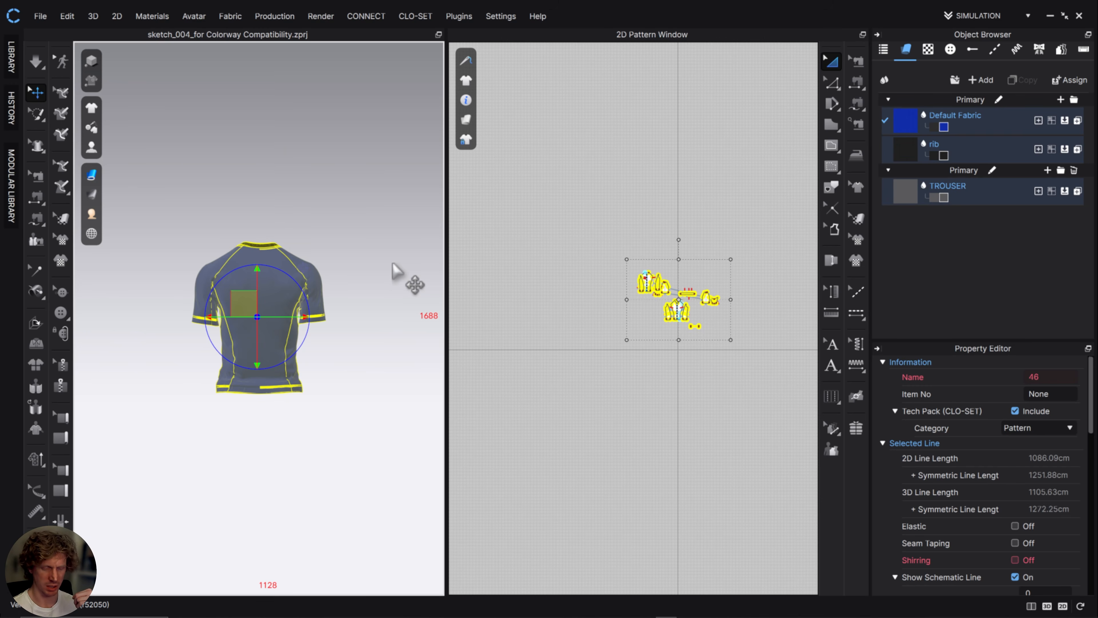
key("6")
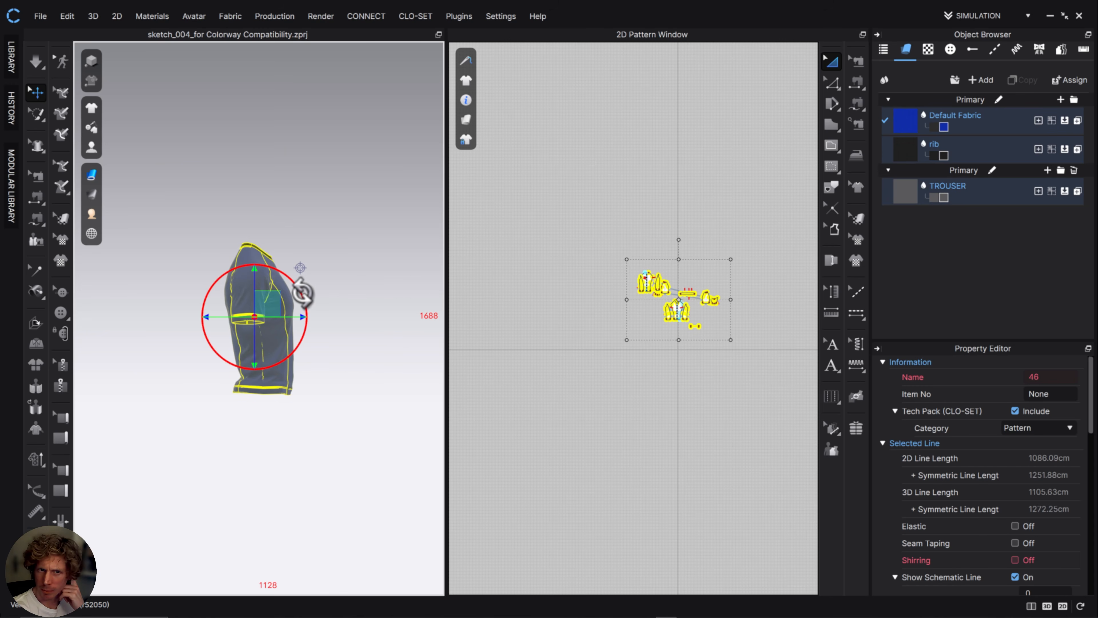
left_click_drag(303, 293, 228, 259)
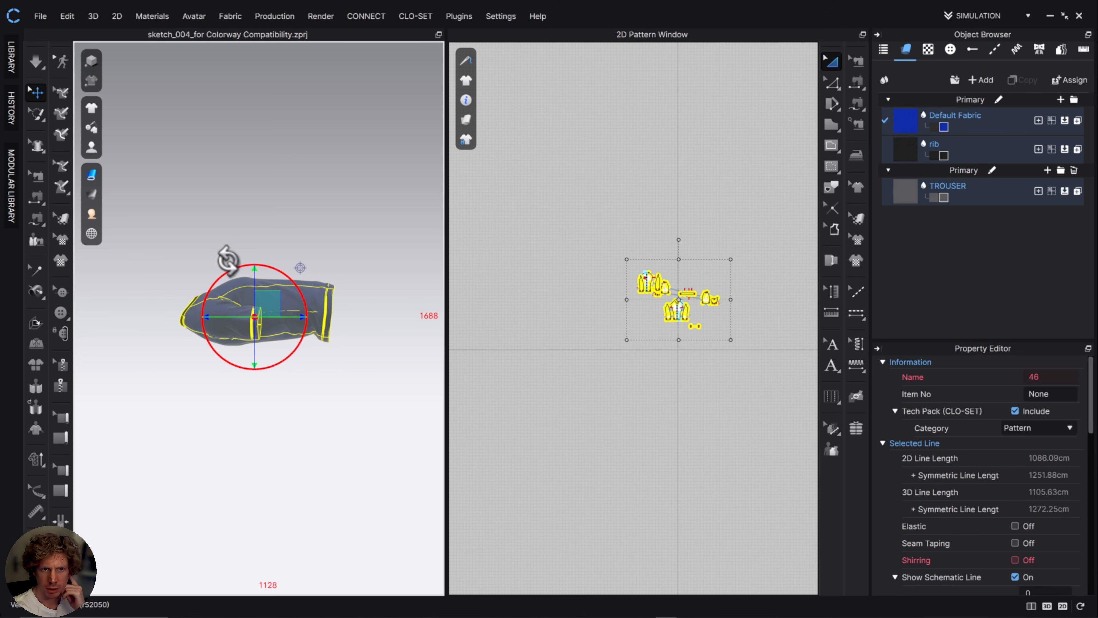
middle_click_drag(299, 382, 312, 245)
right_click_drag(289, 155, 277, 147)
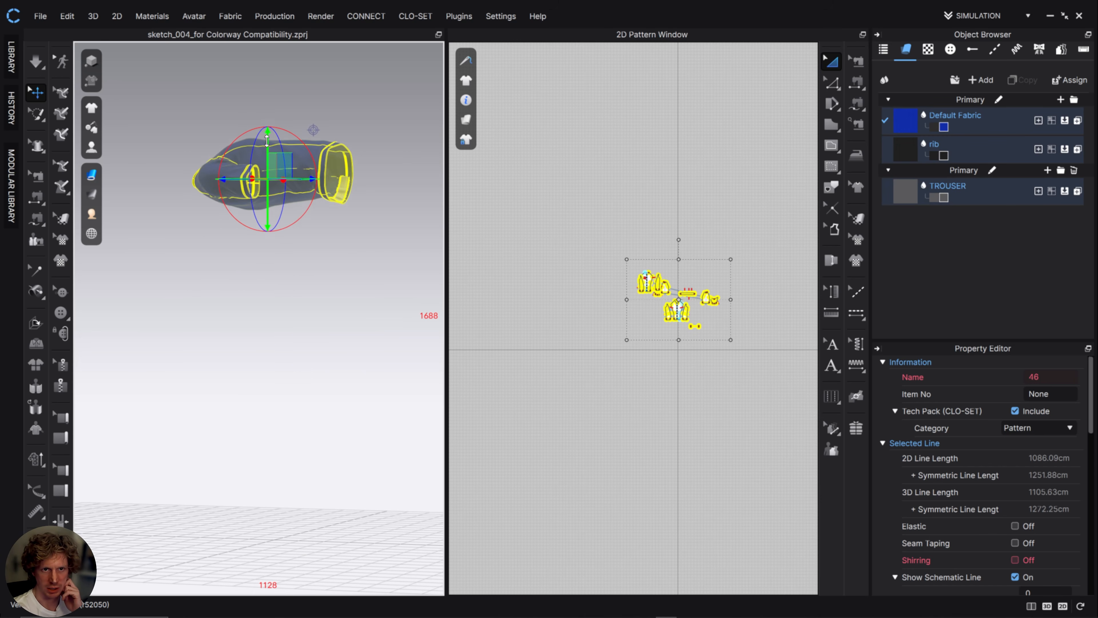
left_click_drag(266, 140, 314, 471)
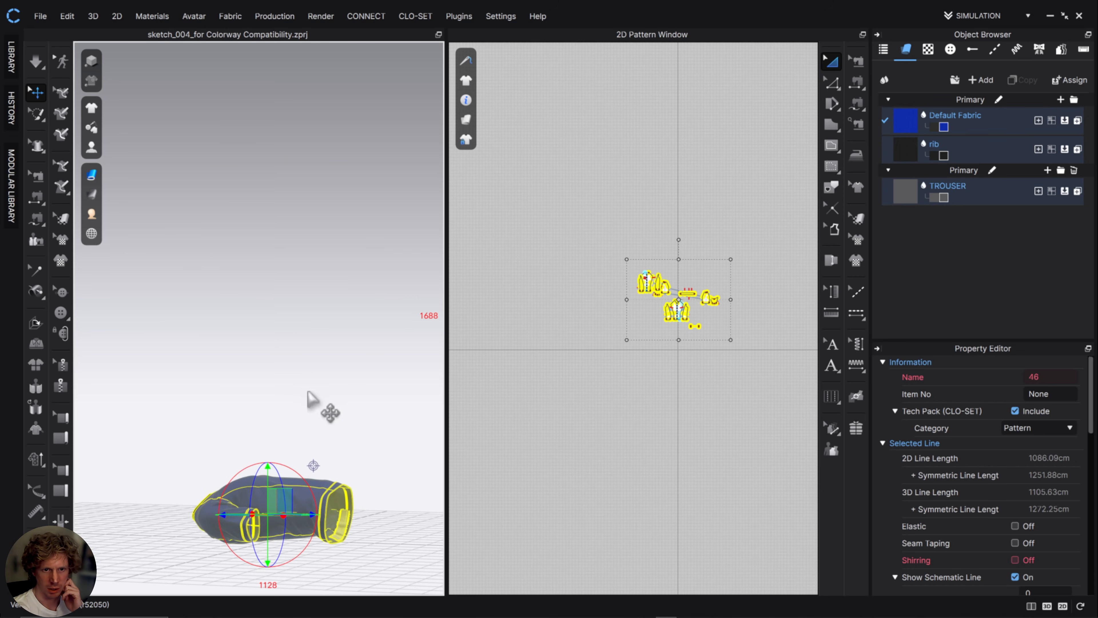
Apply Strengthen to the selected T-shirt patterns and clear the selection.
right_click(326, 487)
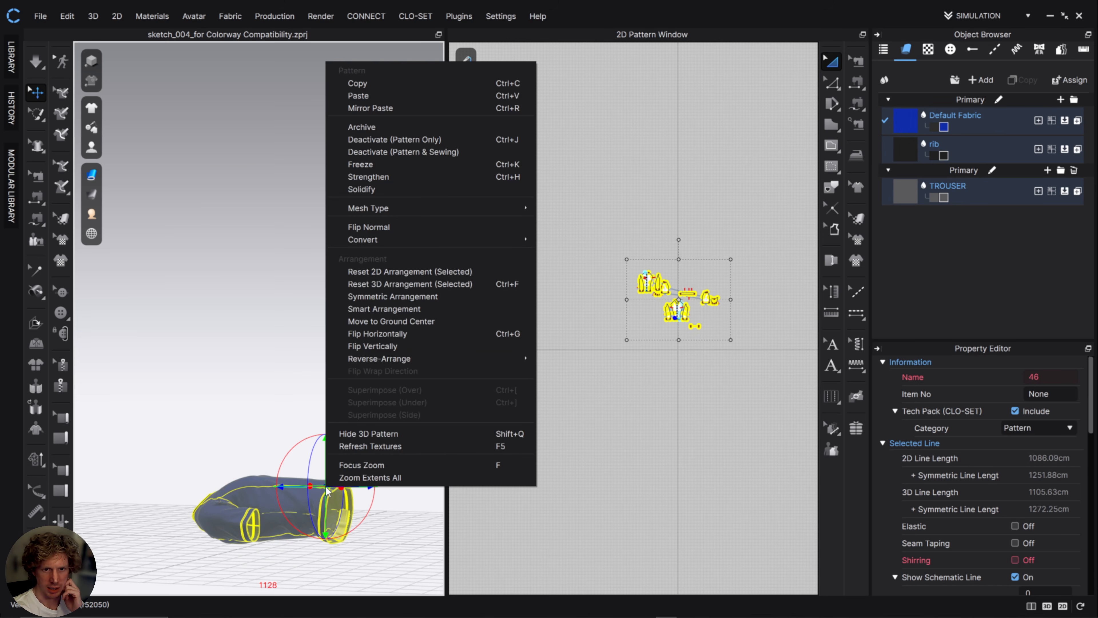
left_click(426, 177)
left_click(677, 412)
Delete the leftover trouser waistband piece below the T-shirt patterns.
scroll(676, 363, "up", 8)
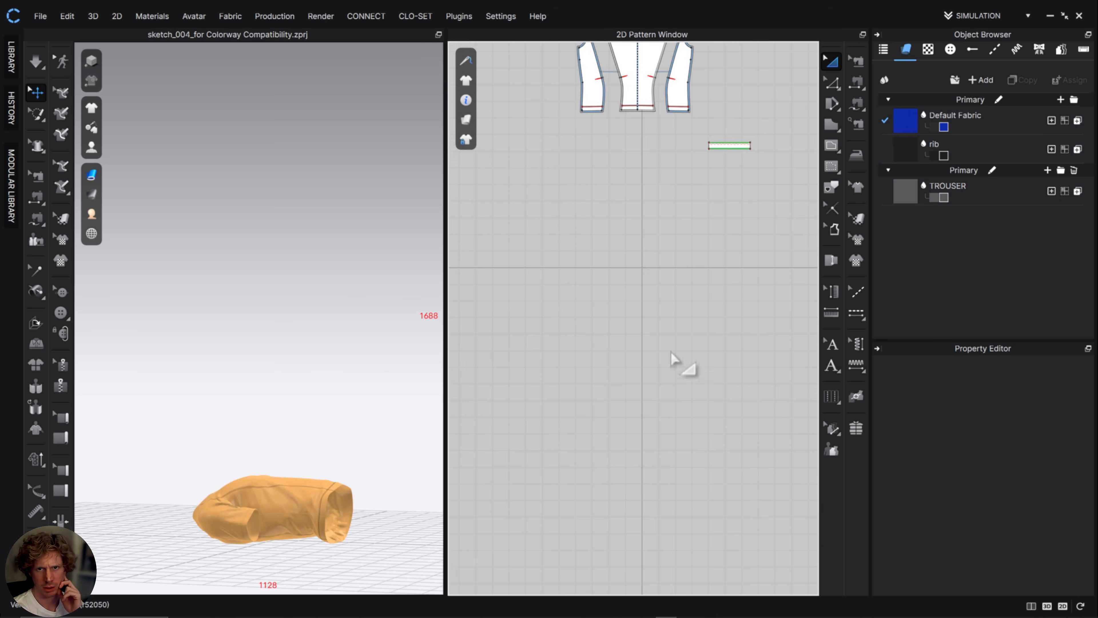
left_click_drag(587, 283, 694, 335)
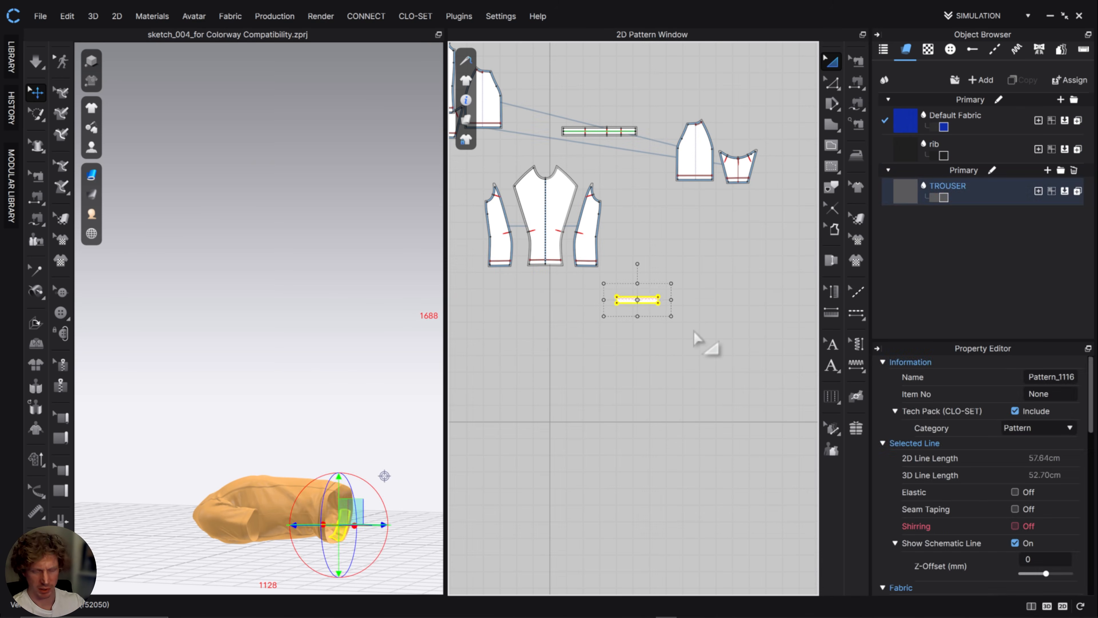
key("Delete")
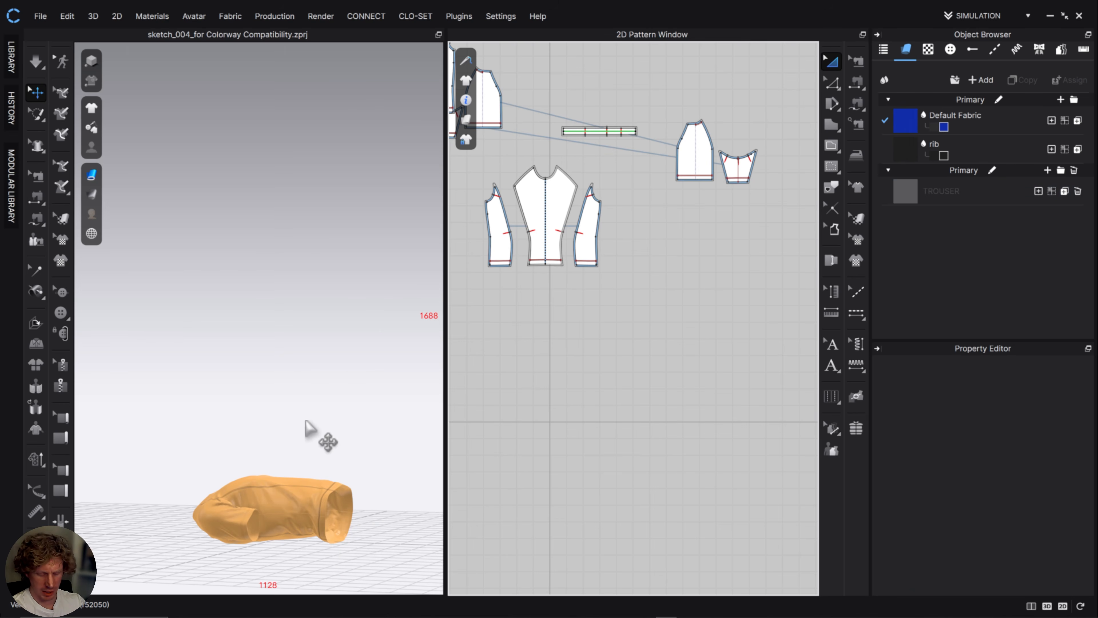
Simulate the T-shirt flat on the ground from the top view and pull both sleeves outward, stopping the simulation when spread.
key("5")
scroll(322, 320, "down", 2)
scroll(319, 327, "up", 4)
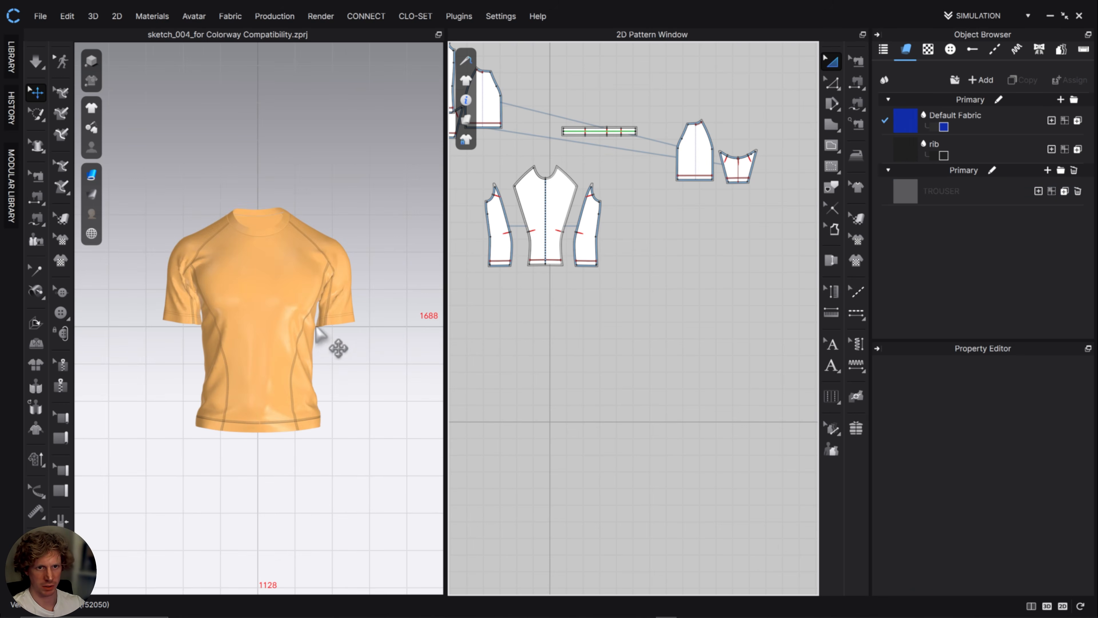
middle_click_drag(319, 332, 346, 359)
key("space")
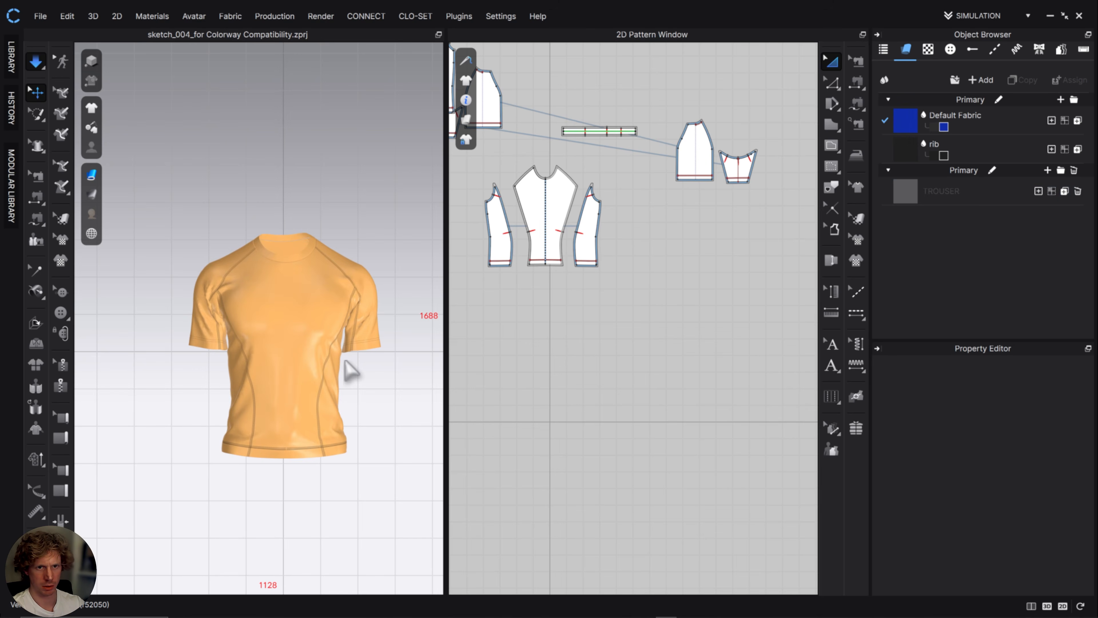
left_click_drag(196, 355, 161, 319)
mouse_move(391, 325)
left_mouse_down()
mouse_move(416, 312)
mouse_move(392, 318)
mouse_move(398, 310)
left_mouse_up()
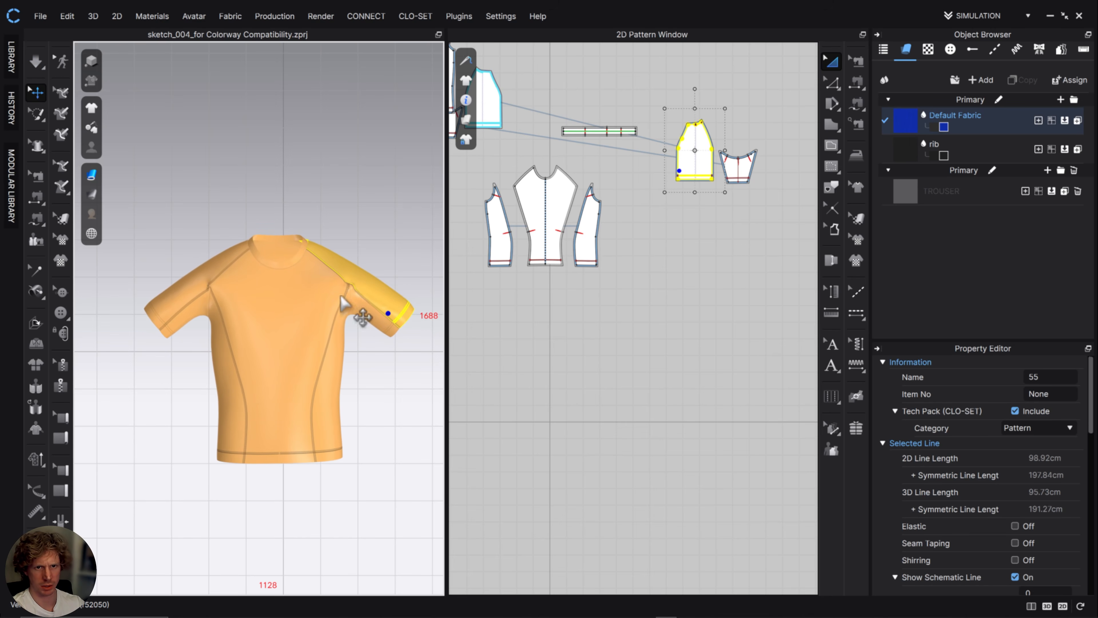
key("space")
Inspect the sleeve and neck rib pattern pieces up close in the 2D pattern layout.
scroll(723, 225, "up", 5)
middle_click_drag(737, 346, 728, 529)
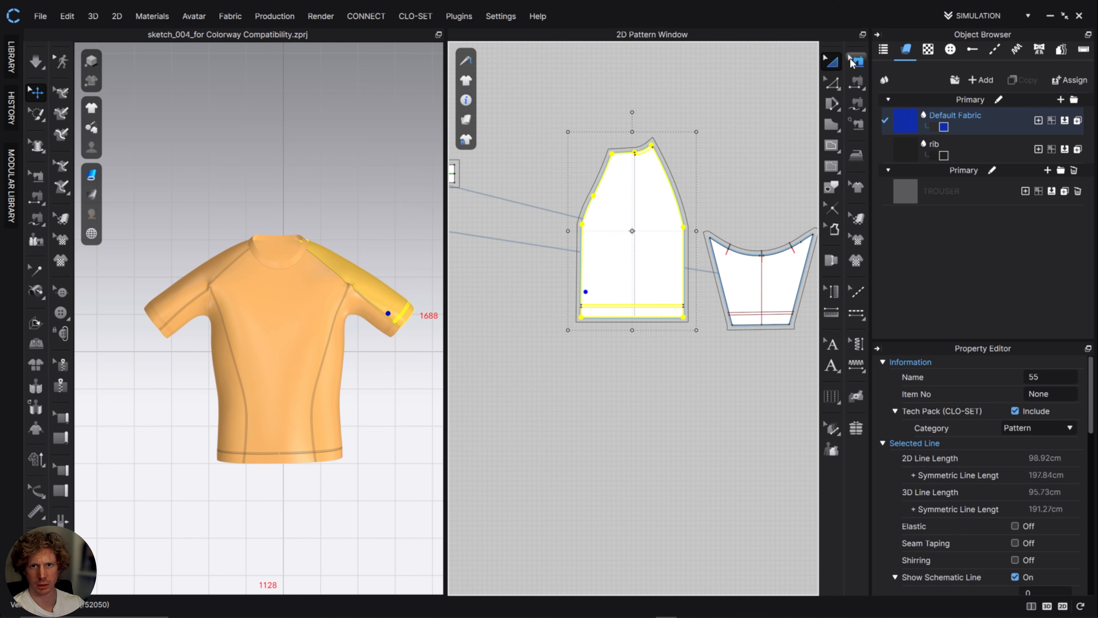
left_click(850, 57)
scroll(641, 233, "up", 5)
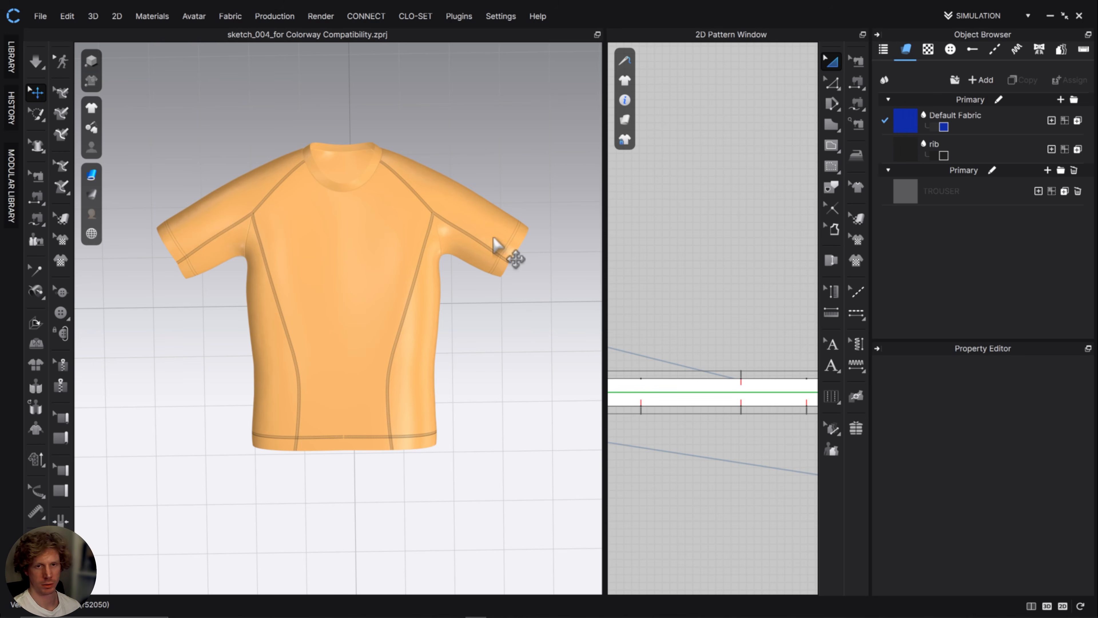
Check the flattened T-shirt from several angles, remove Strengthen from all its patterns and simulate the garment.
scroll(490, 326, "up", 5)
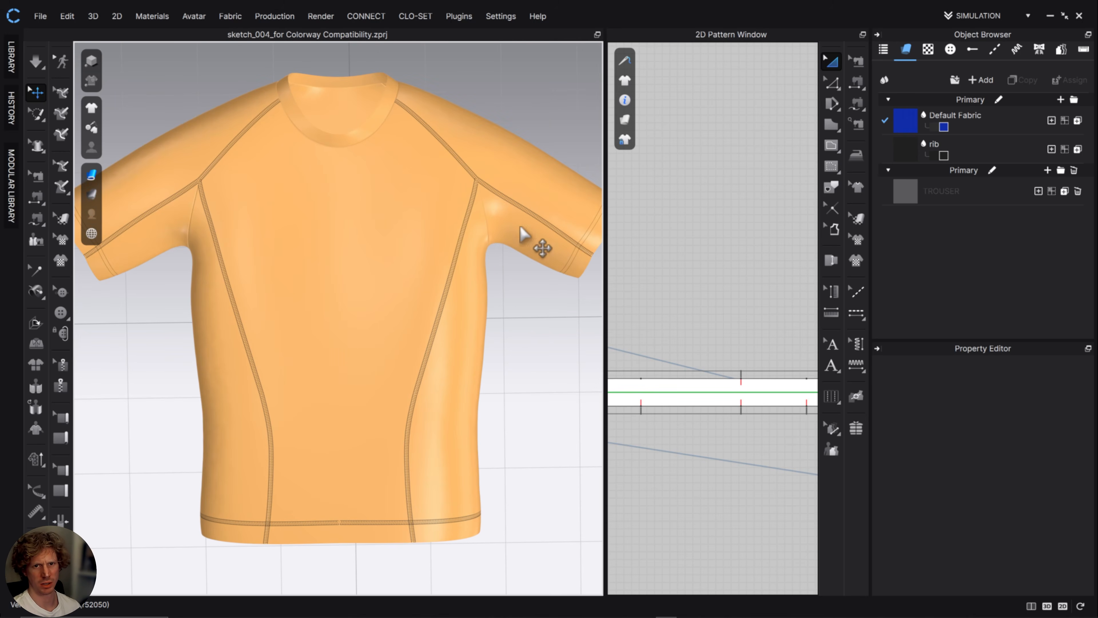
scroll(465, 364, "down", 3)
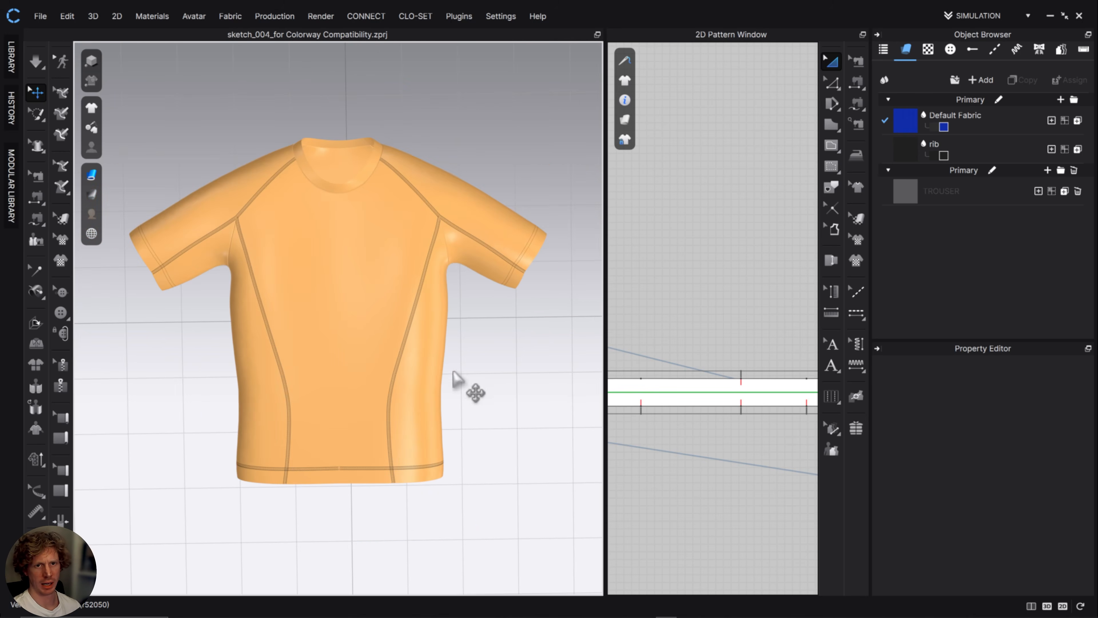
right_click_drag(476, 450, 478, 380)
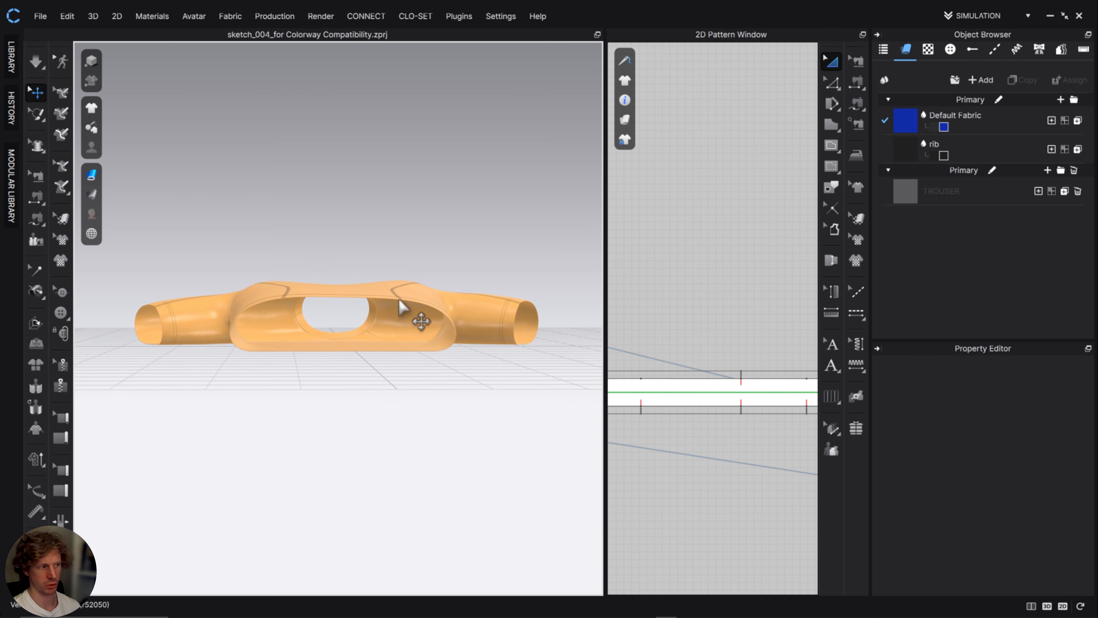
right_click_drag(432, 300, 450, 342)
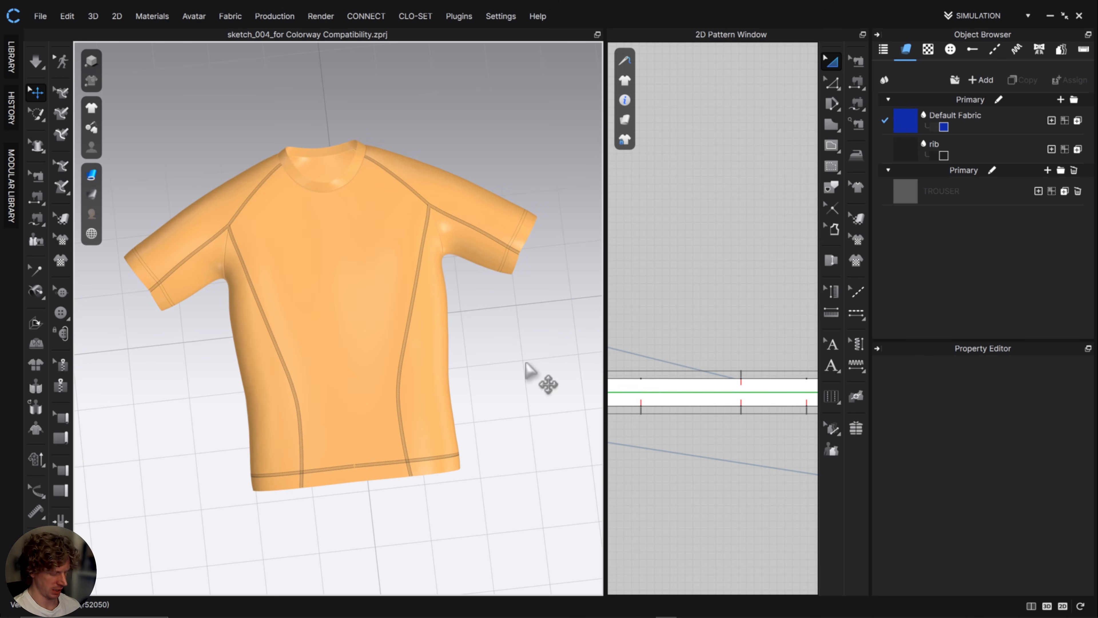
key("ctrl+a")
right_click(399, 287)
left_click(463, 115)
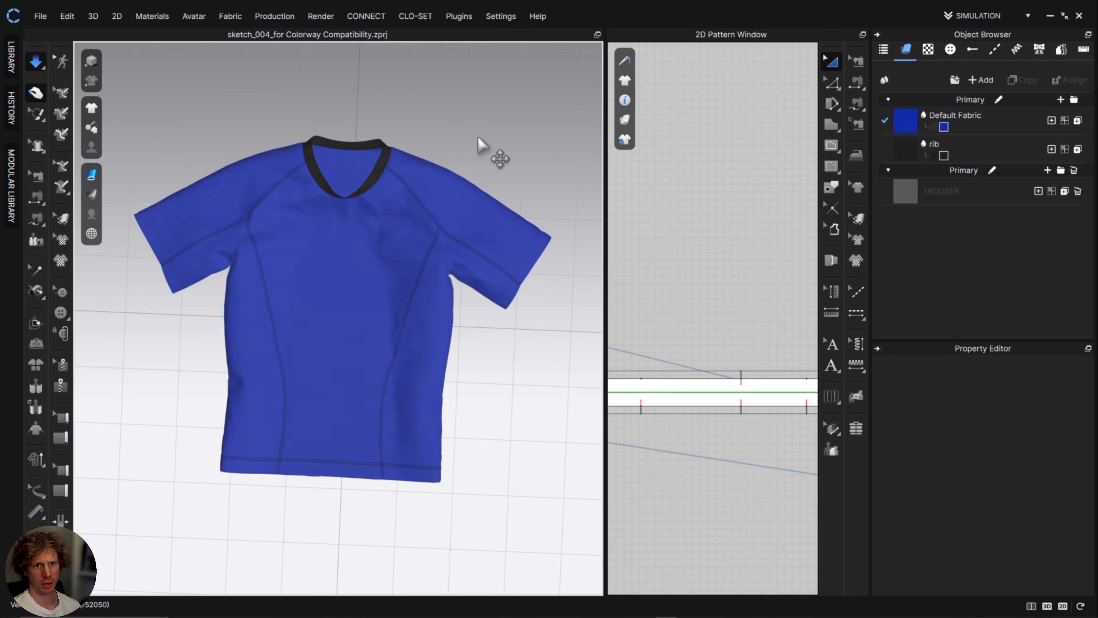
Try strengthening only the neck rib and simulating the T-shirt again, clearing the selection at the end.
right_click_drag(431, 326, 388, 315)
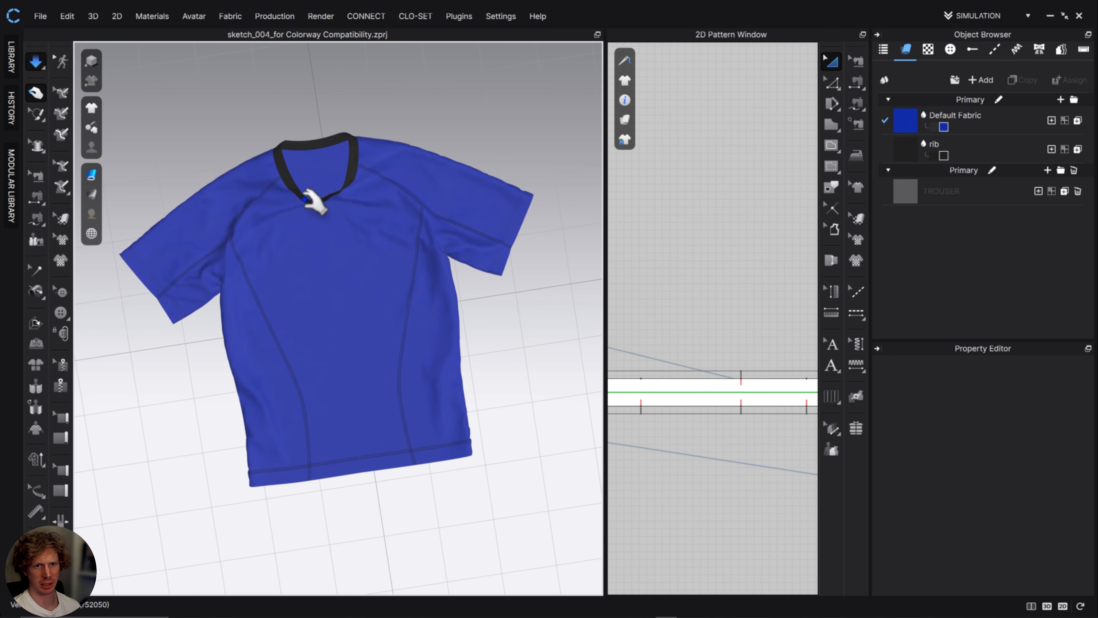
left_click(309, 191)
right_click(318, 144)
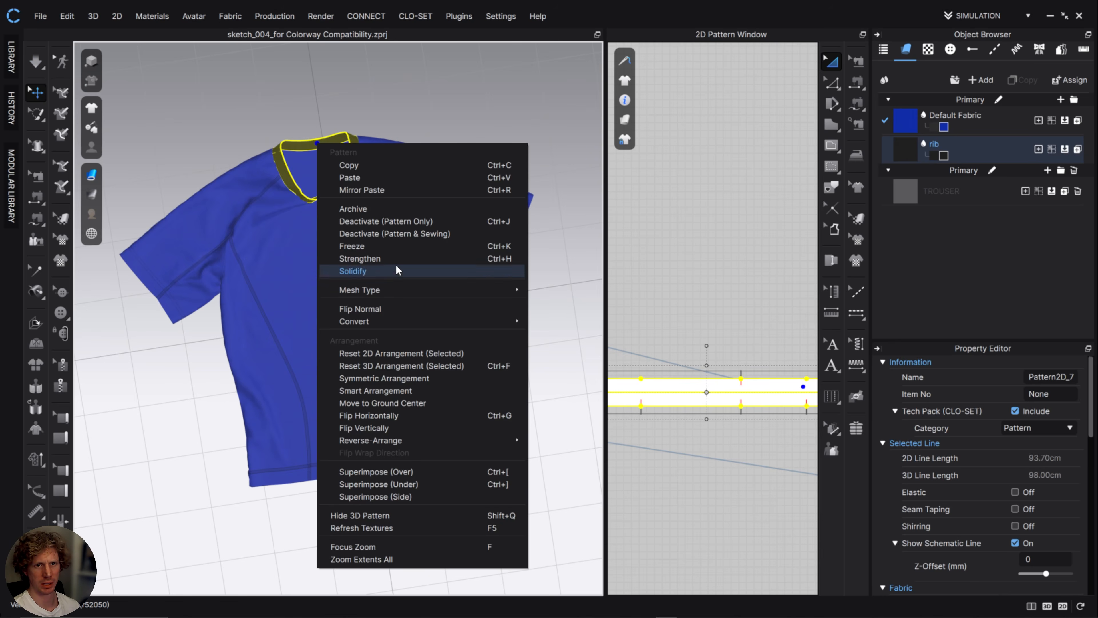
left_click(449, 164)
key("space")
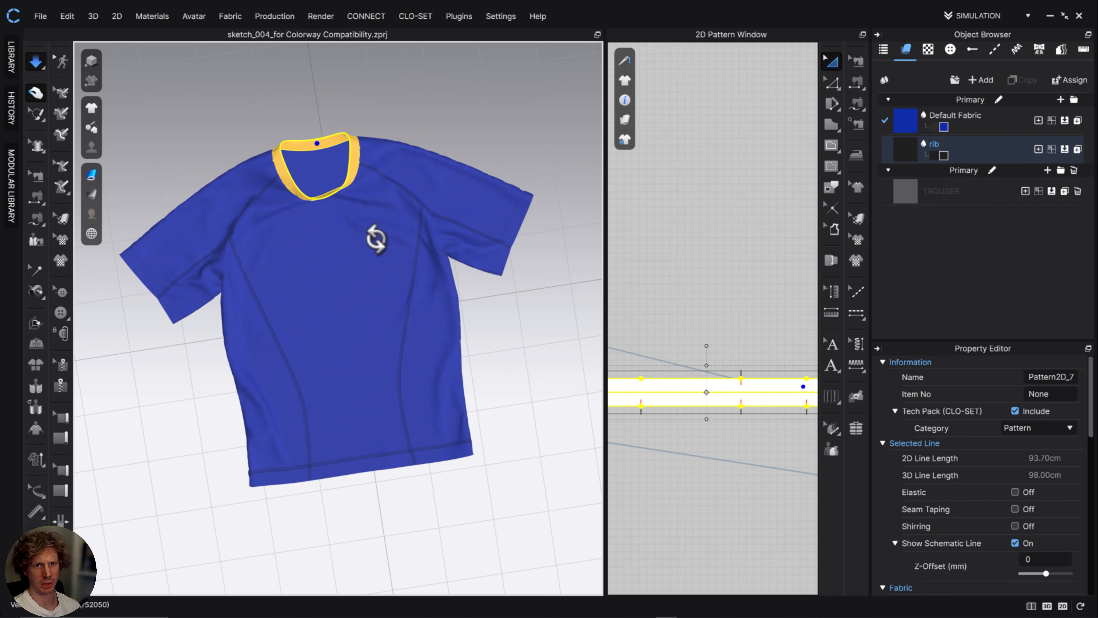
key("space")
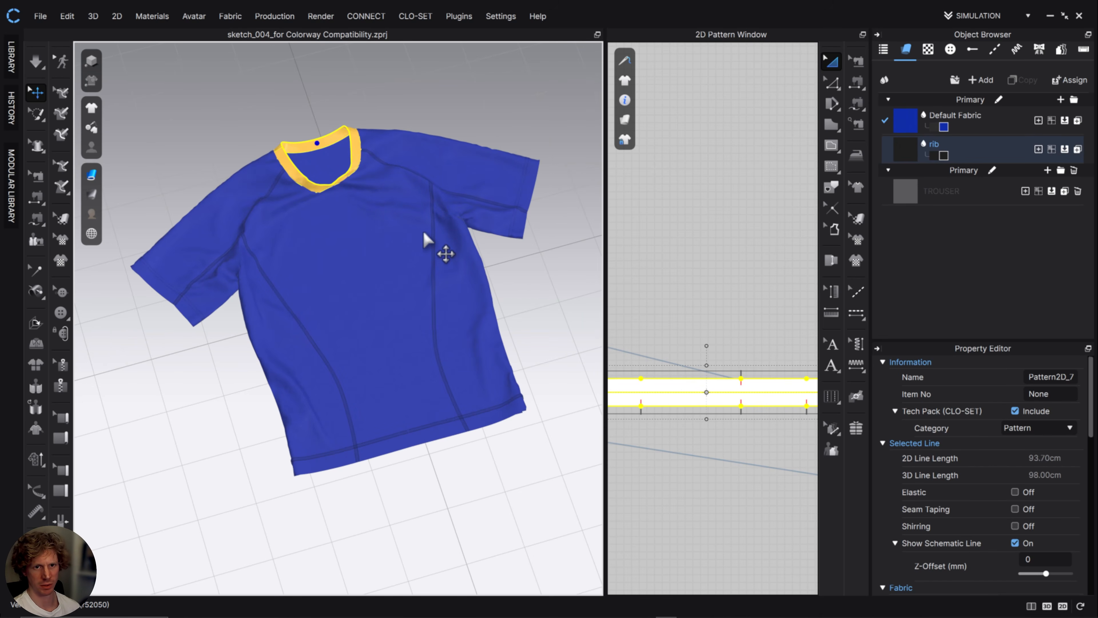
left_click(534, 295)
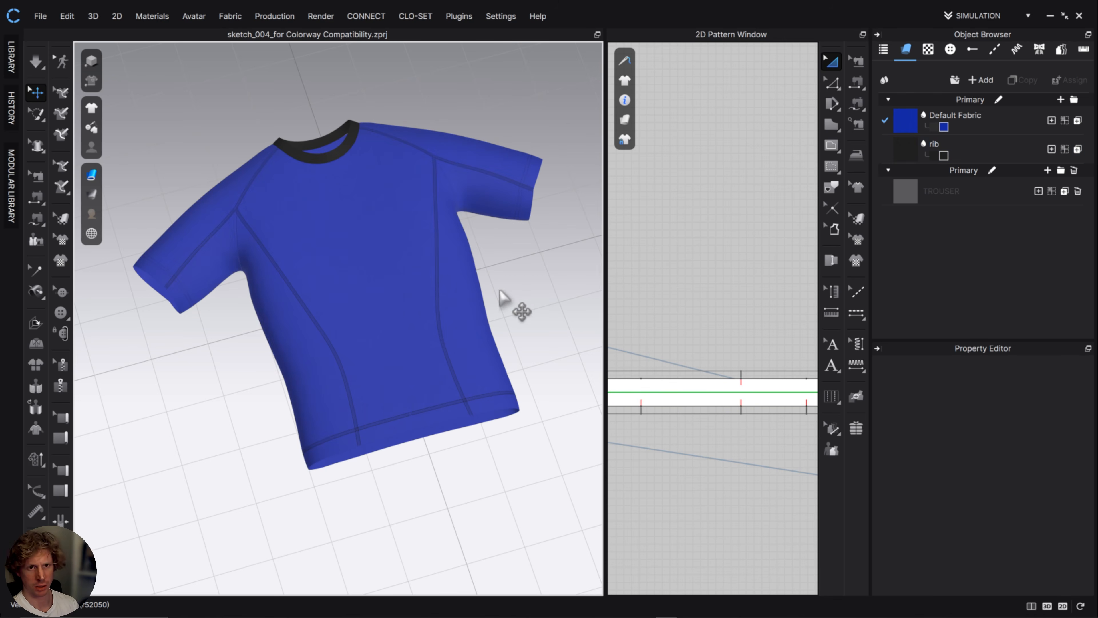
Show the flat T-shirt in Schematic Render from the top view and hide the ground grid.
key("2")
scroll(416, 341, "up", 3)
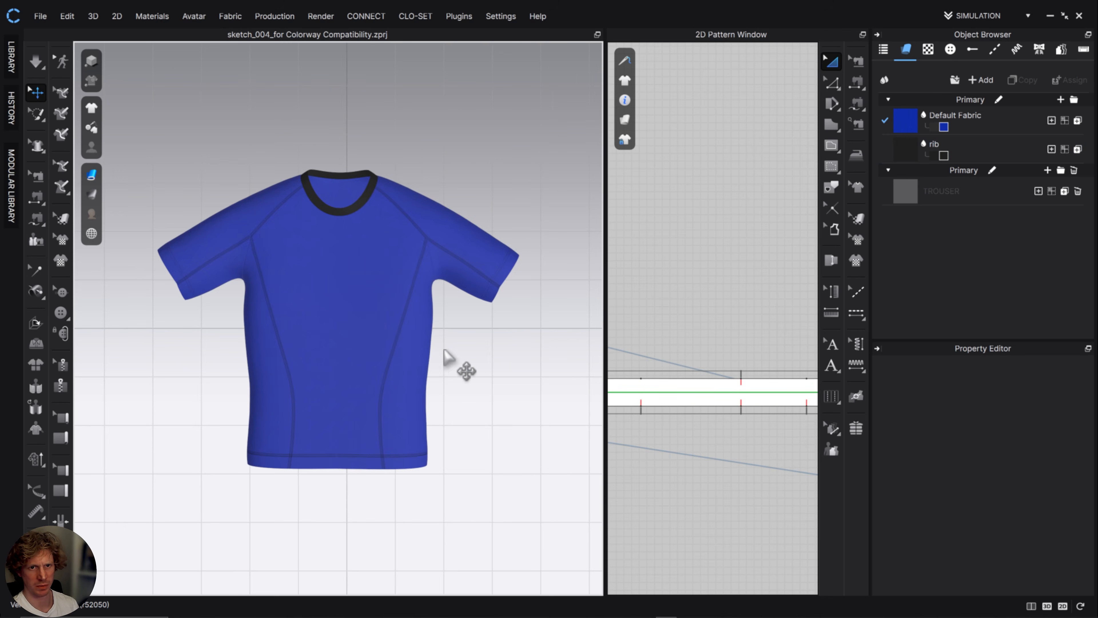
scroll(449, 361, "down", 3)
scroll(449, 363, "up", 5)
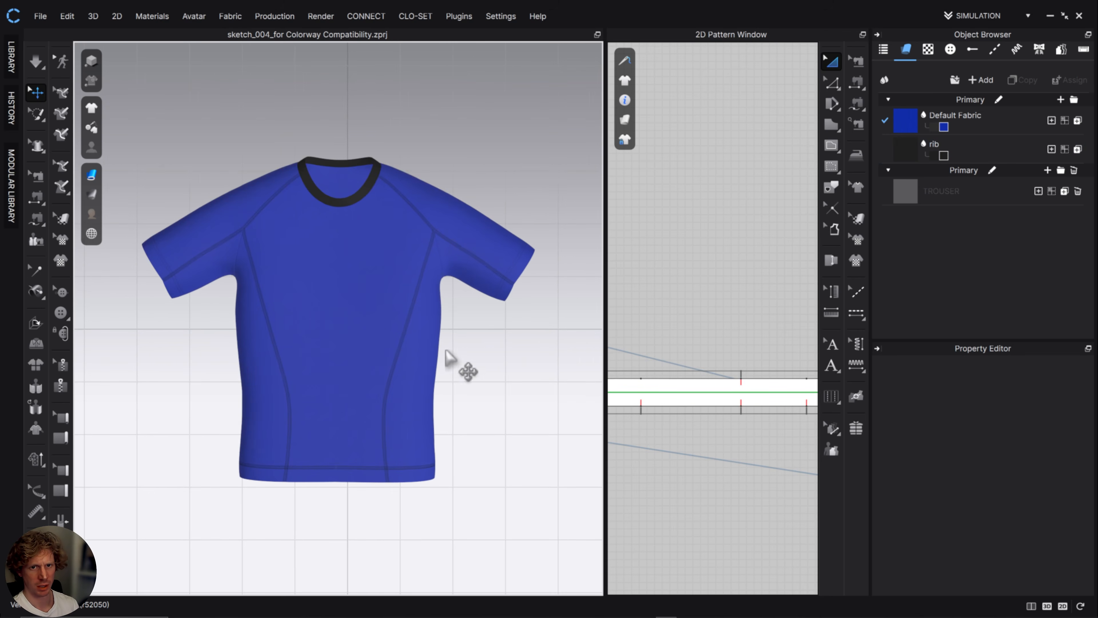
middle_click_drag(475, 352, 462, 358)
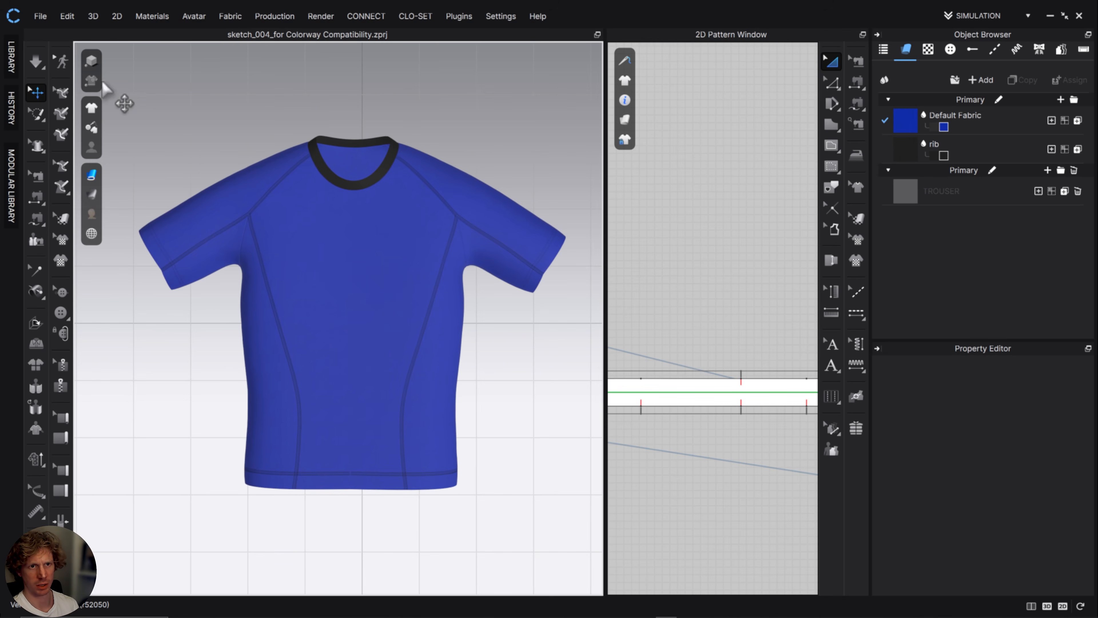
left_click(91, 81)
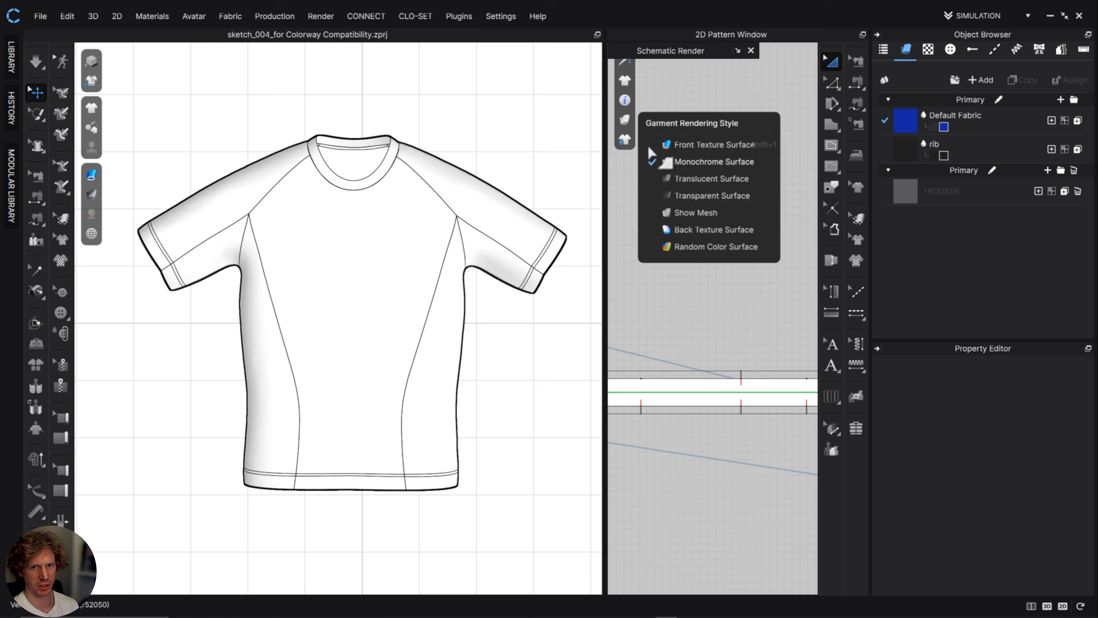
mouse_move(93, 236)
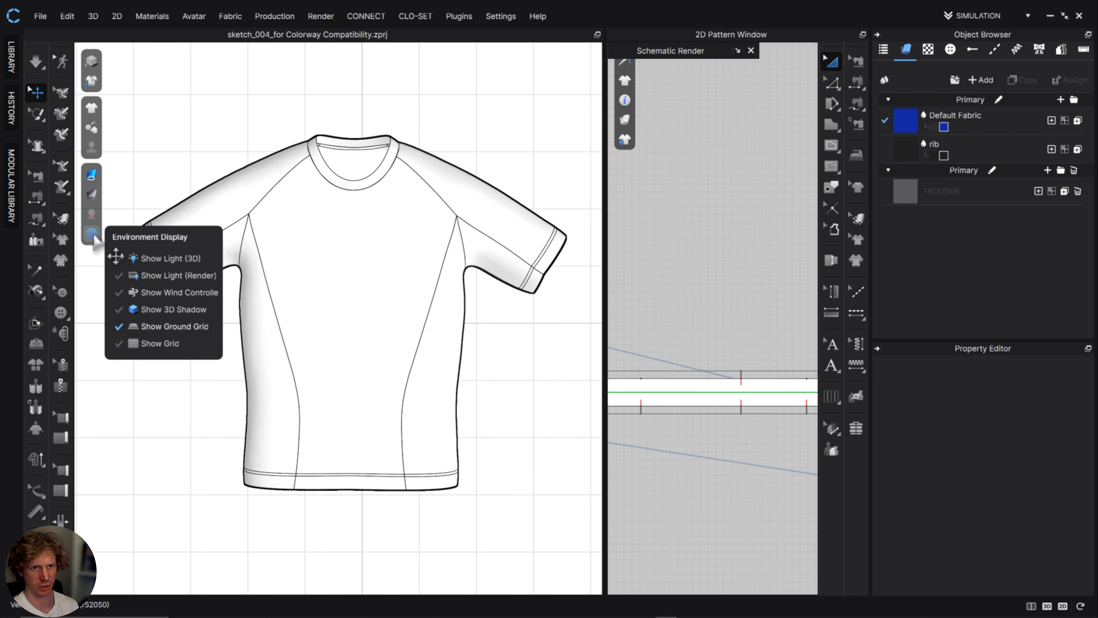
left_click(175, 327)
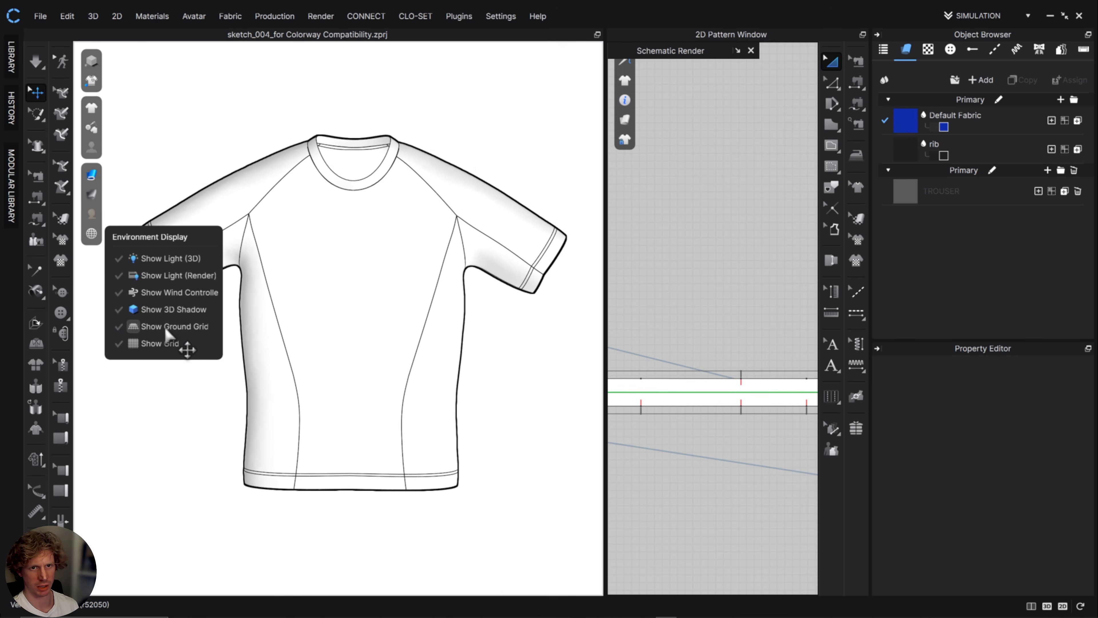
Frame the schematic T-shirt in the 3D view and capture a screen snip around the whole garment.
scroll(563, 369, "up", 2)
scroll(563, 369, "down", 3)
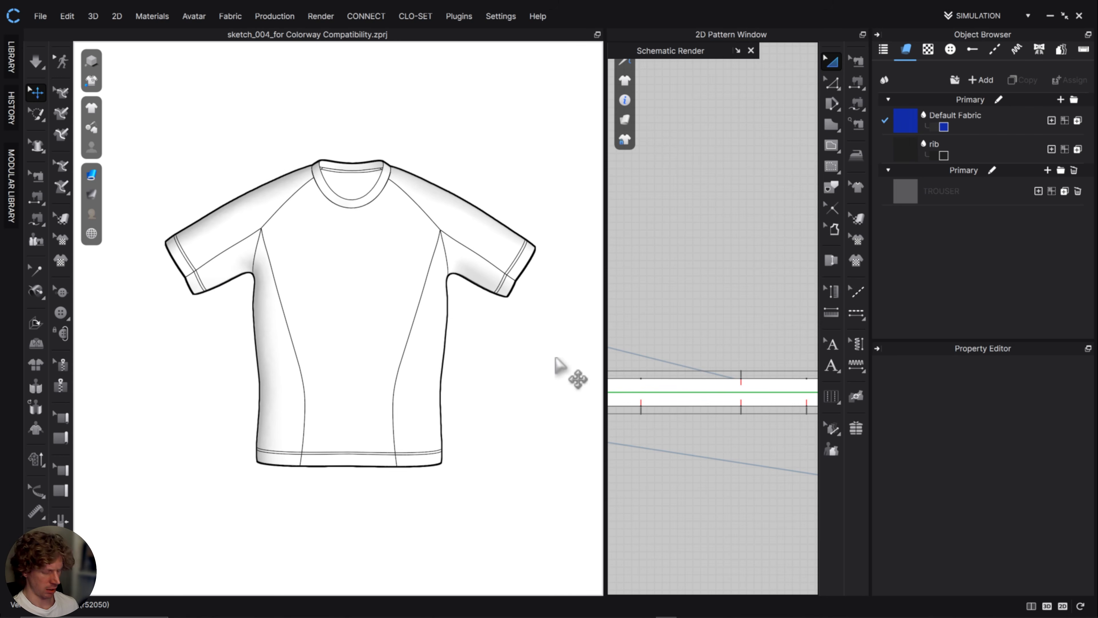
scroll(560, 368, "up", 2)
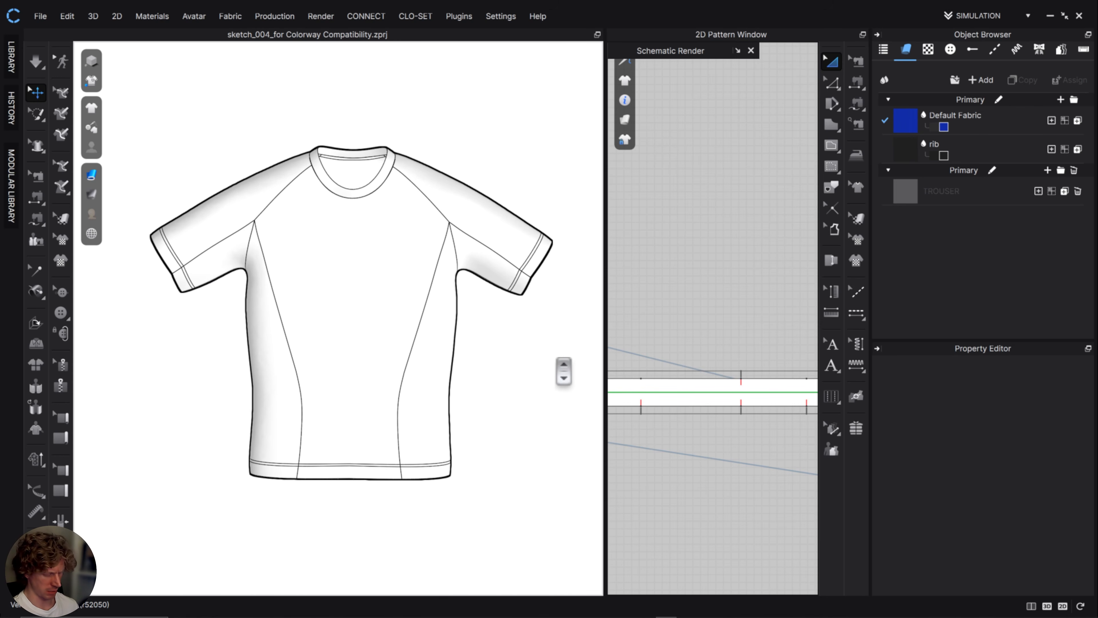
key("super+shift+s")
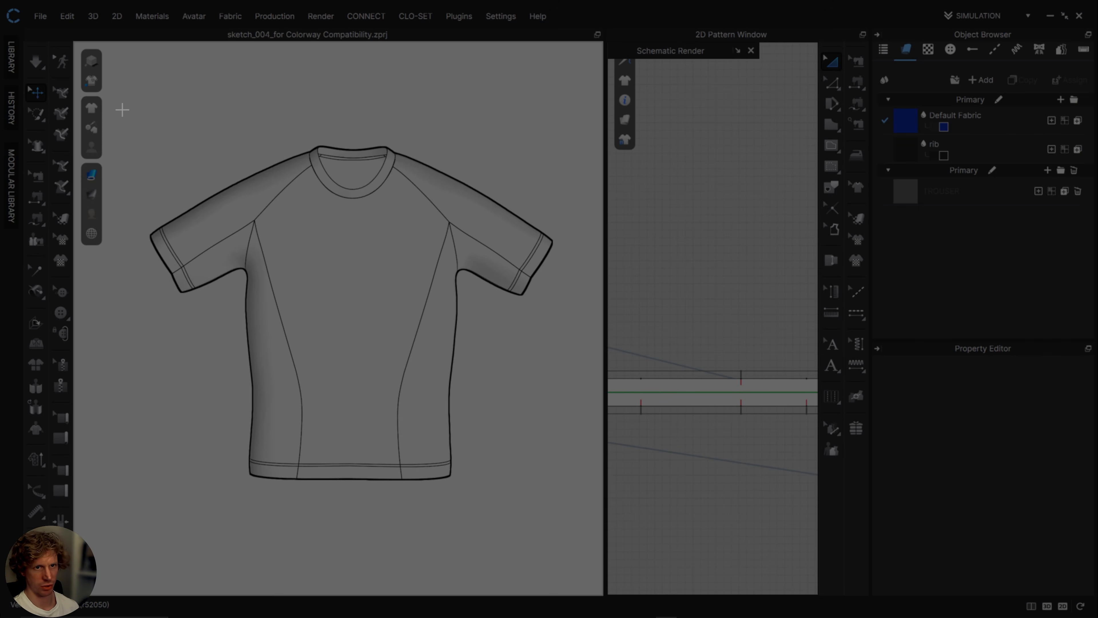
left_click_drag(116, 111, 584, 521)
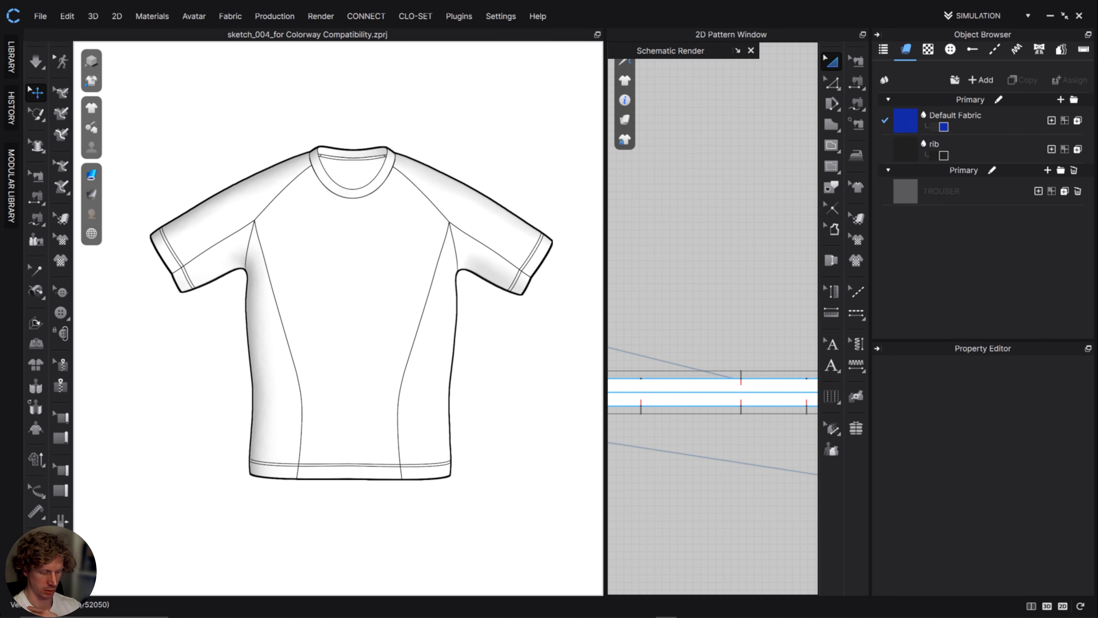
Switch to Illustrator and open the recent tech pack file JS_V20_24_004 - FITTED TSHIRT.ai at its first artboard.
key("alt+Tab")
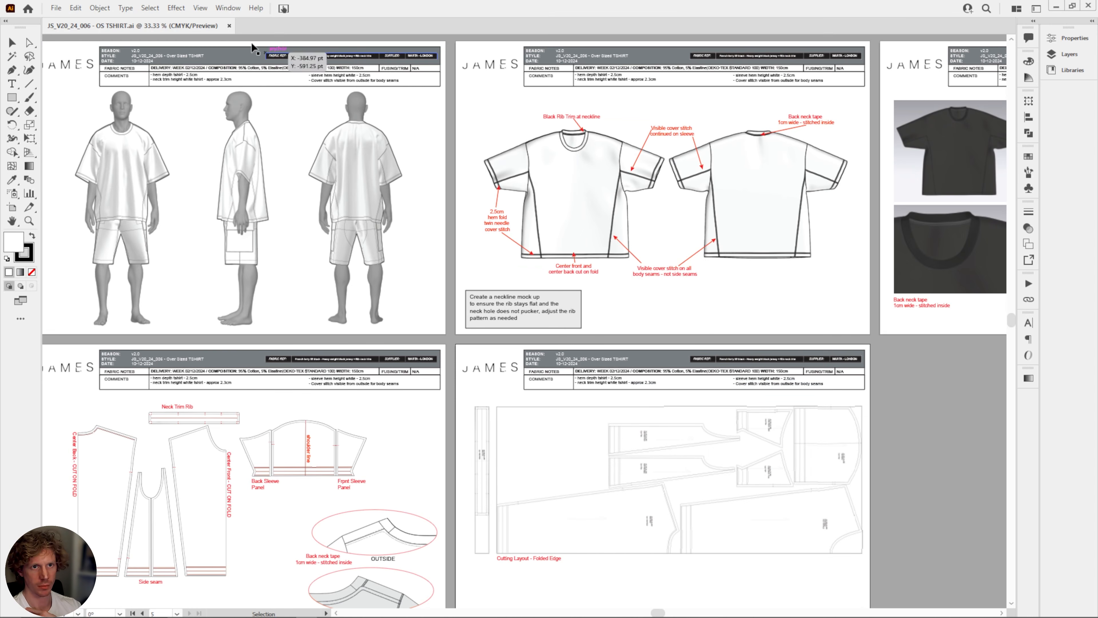
left_click(56, 8)
mouse_move(99, 60)
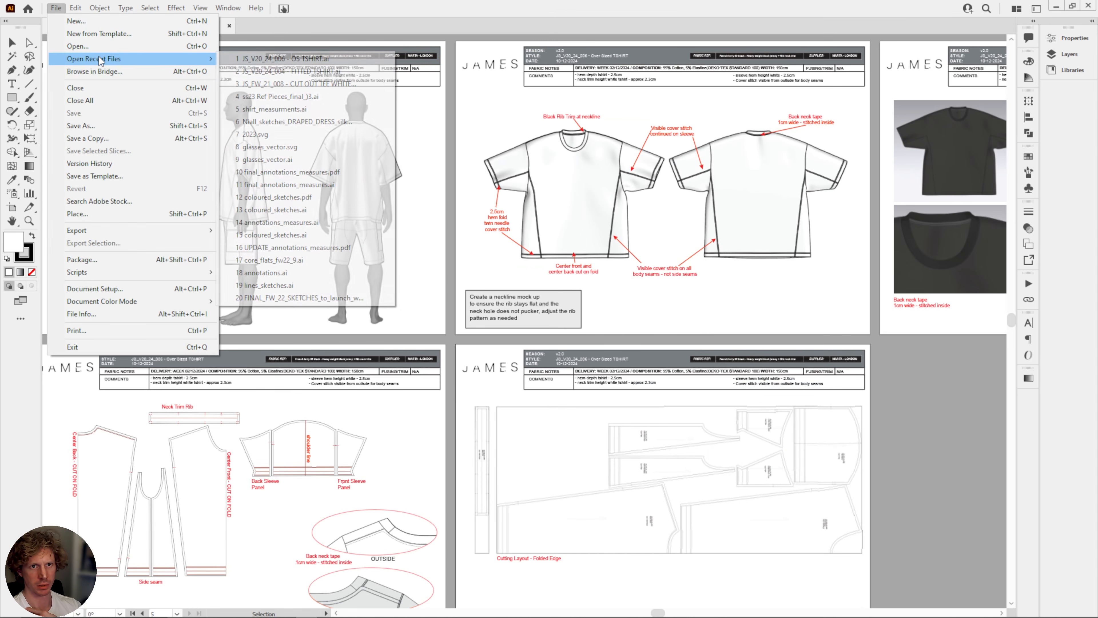
left_click(294, 71)
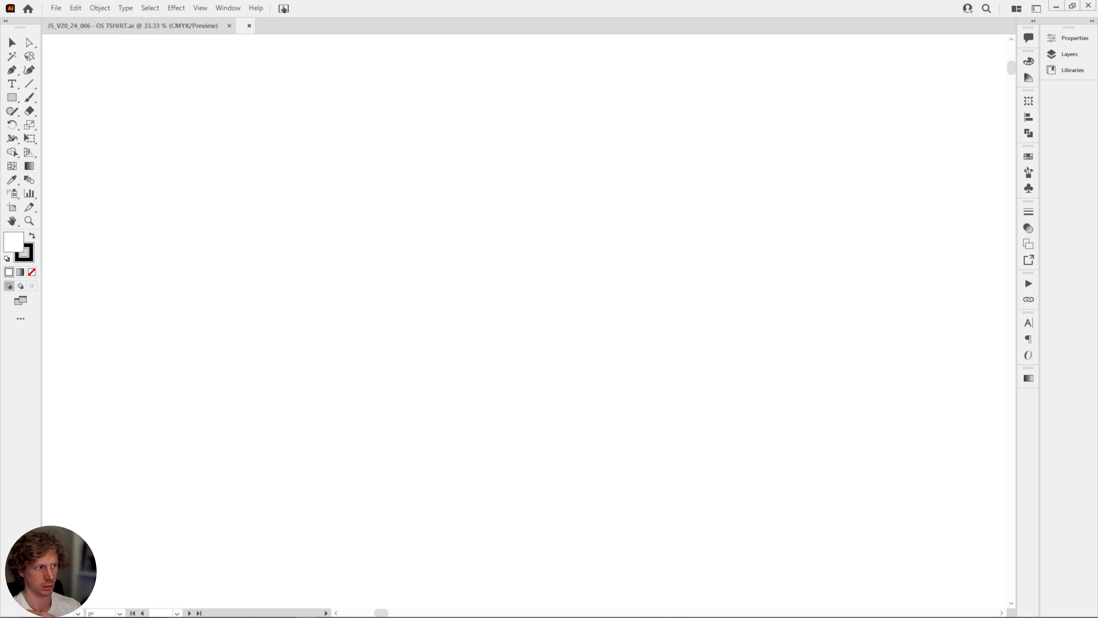
left_click_drag(569, 250, 738, 405)
key("ctrl+plus")
key("ctrl+plus")
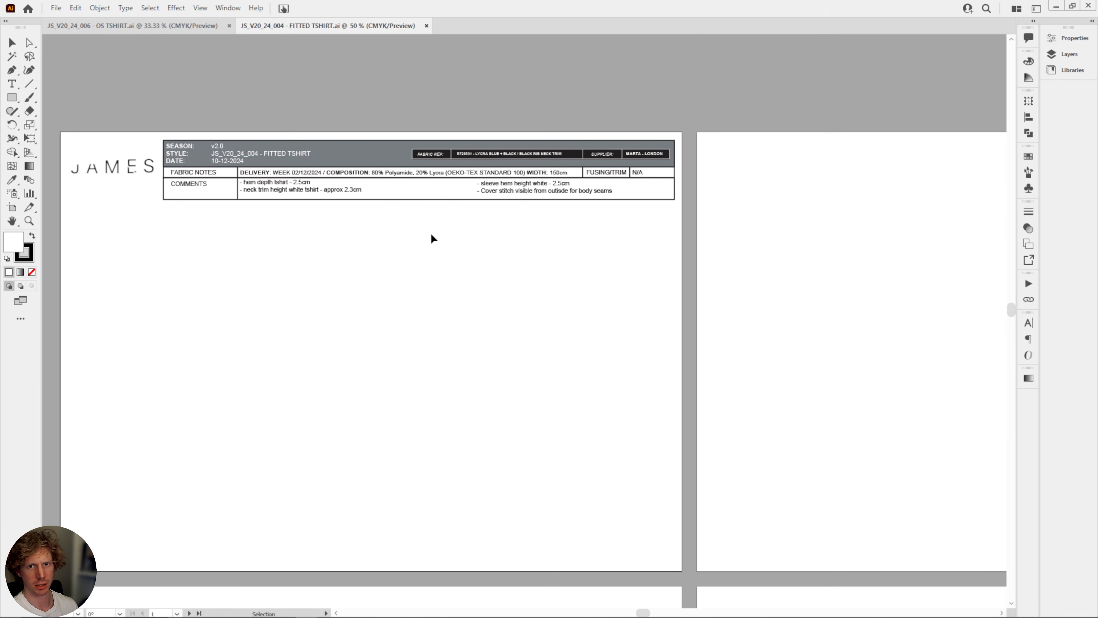
Paste the captured T-shirt sketch, scale it down proportionally to about half size and place it below the first artboard's header.
left_click_drag(431, 238, 507, 234)
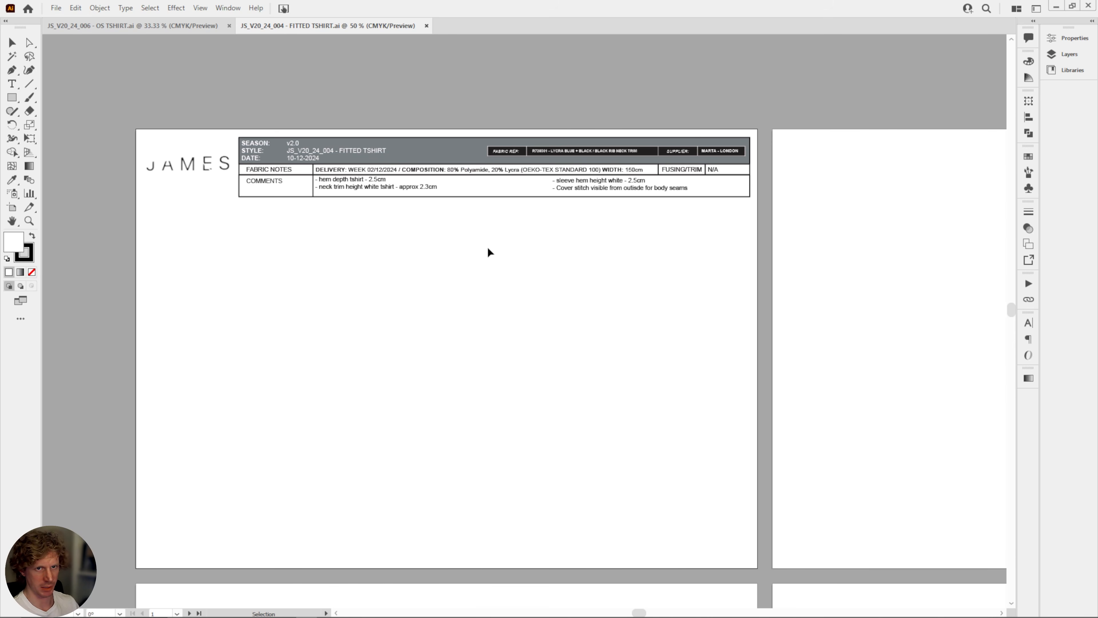
left_click_drag(379, 284, 389, 277)
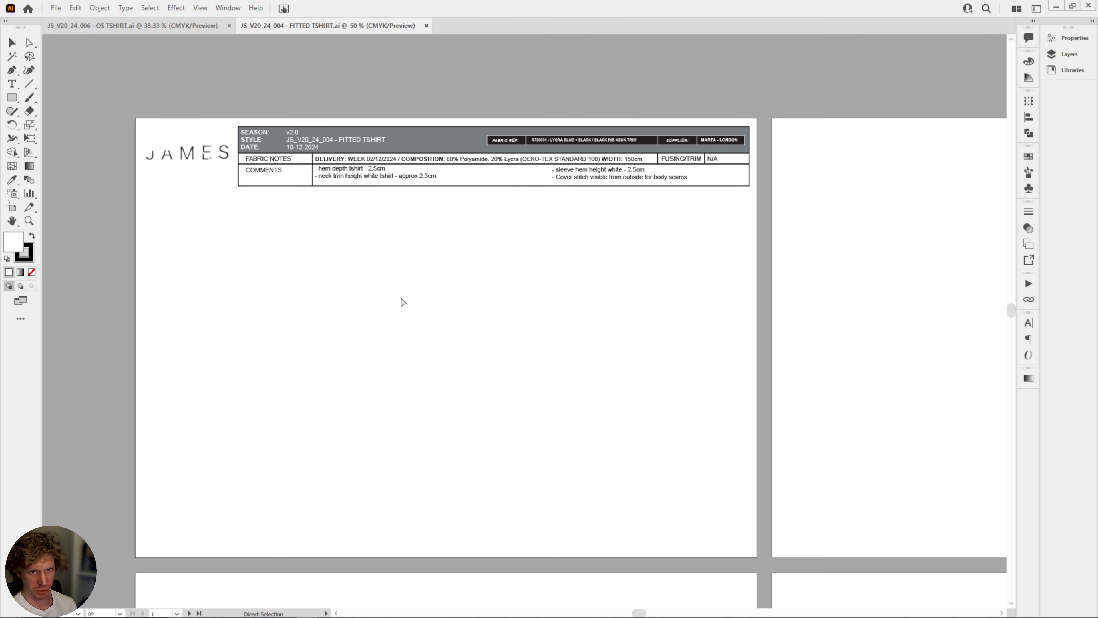
key("ctrl+v")
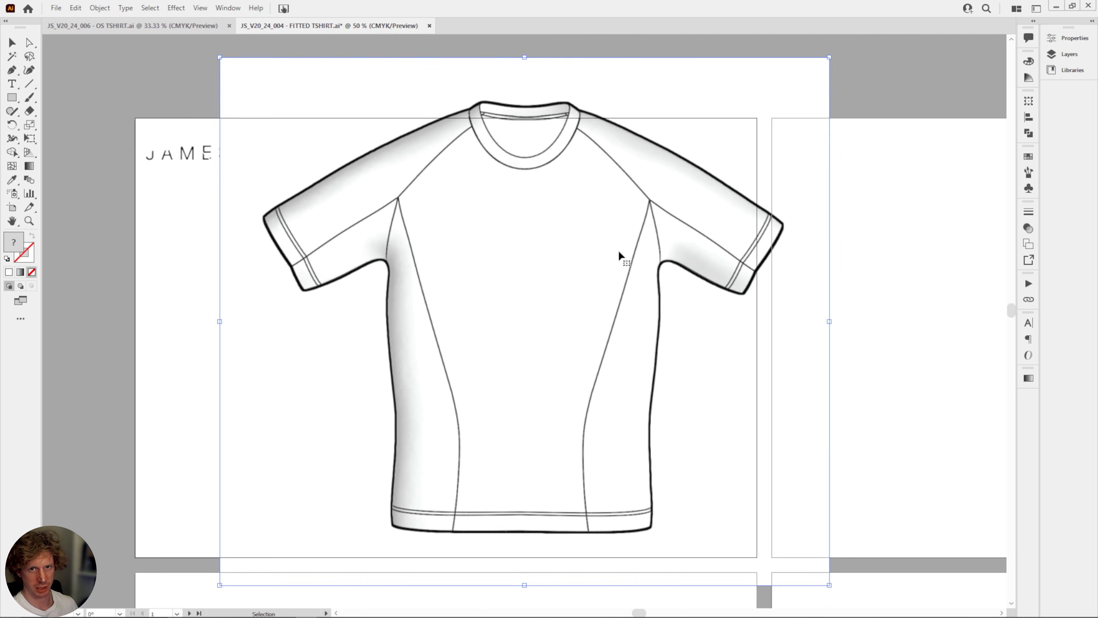
left_click_drag(829, 59, 583, 323, "shift")
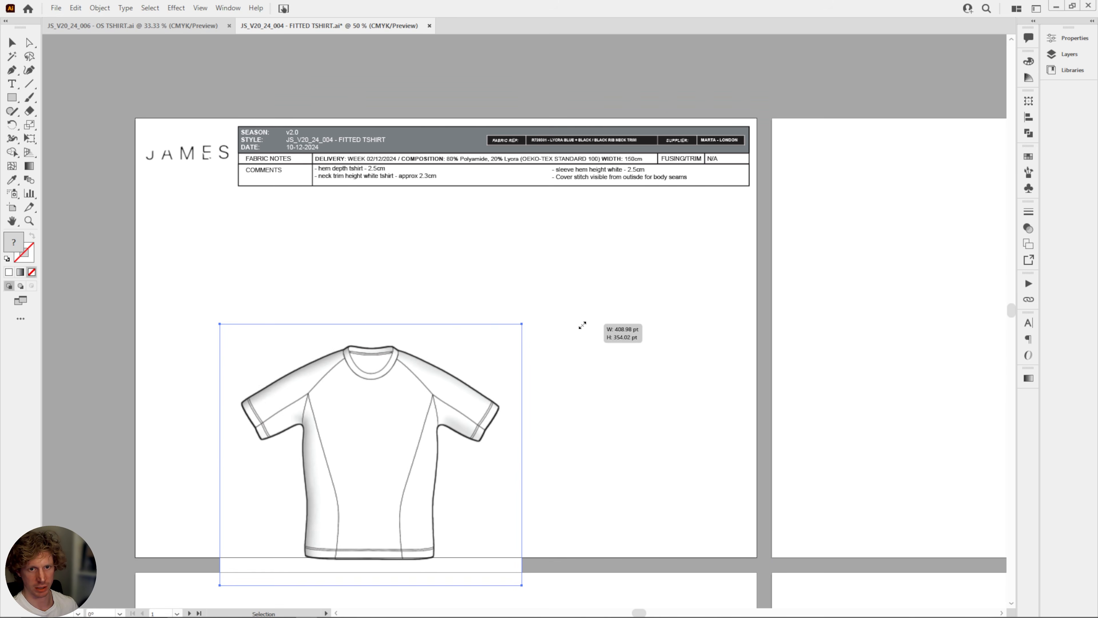
left_click_drag(401, 426, 349, 341)
left_click_drag(495, 271, 505, 311)
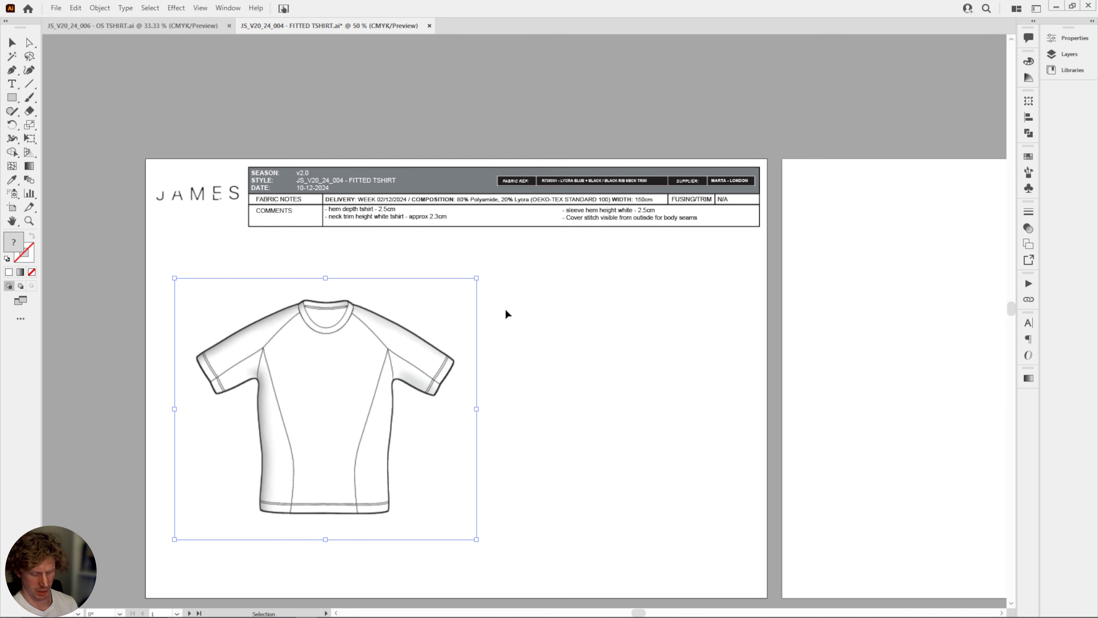
Examine the style, fabric, supplier and comment details in the first artboard's header up close, then the overall page layout.
key("ctrl+equal")
key("ctrl+equal")
left_click_drag(485, 272, 310, 551)
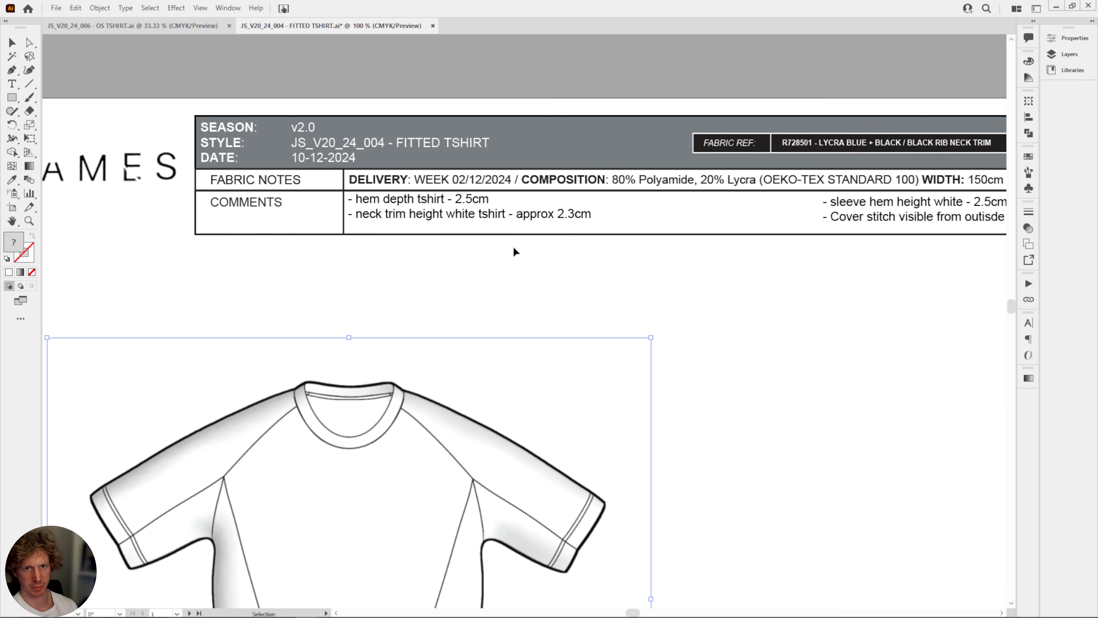
left_click_drag(450, 221, 336, 233)
left_click_drag(692, 234, 660, 256)
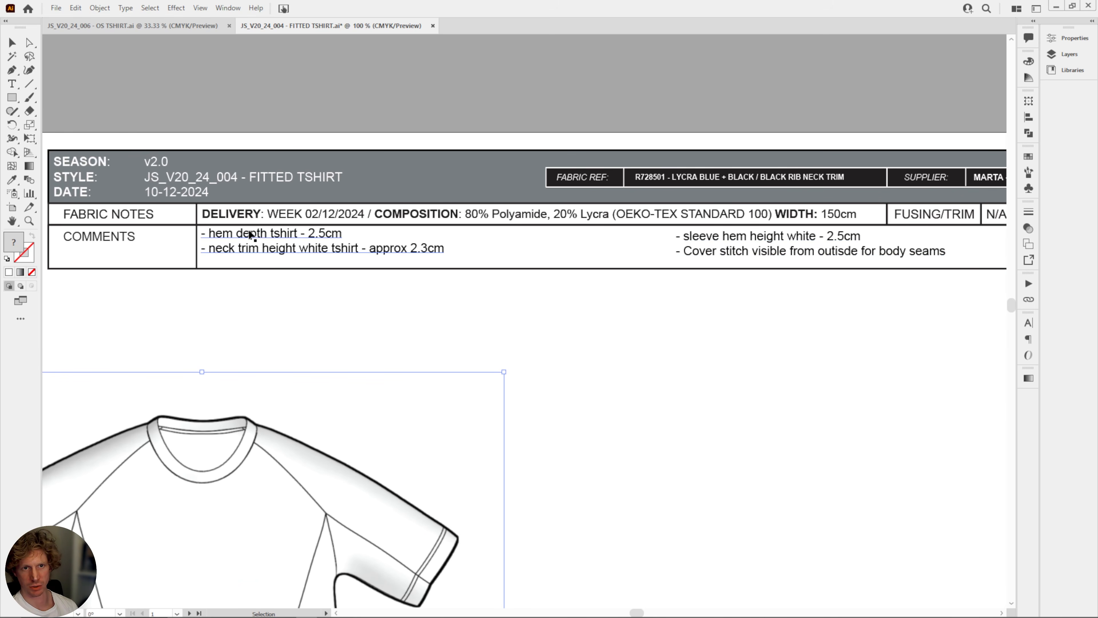
left_click_drag(874, 313, 761, 323)
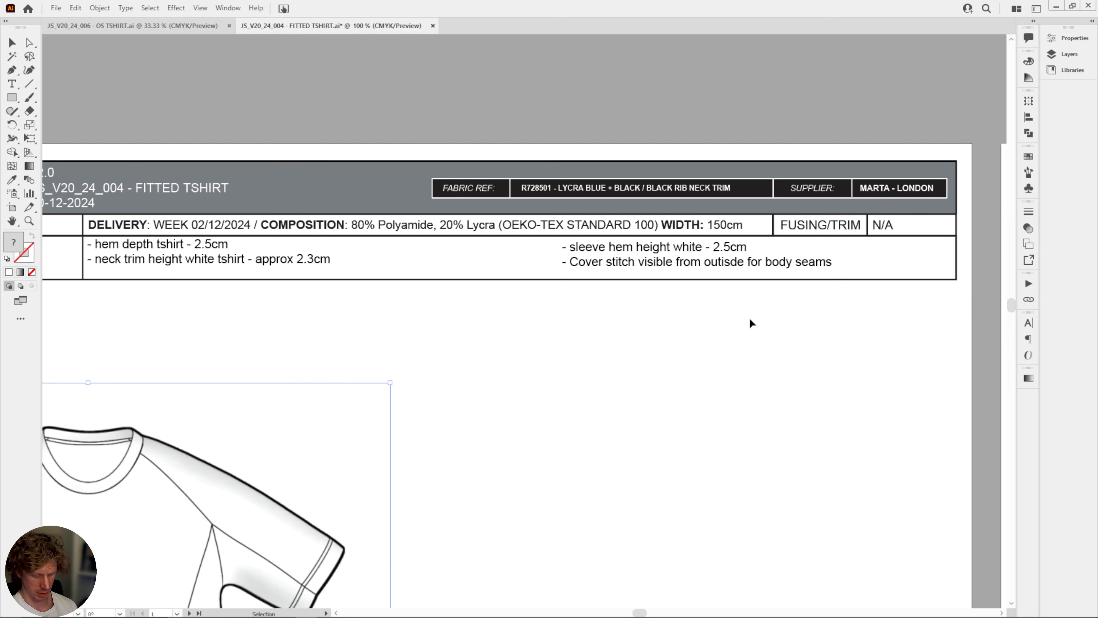
key("ctrl+minus")
key("ctrl+minus")
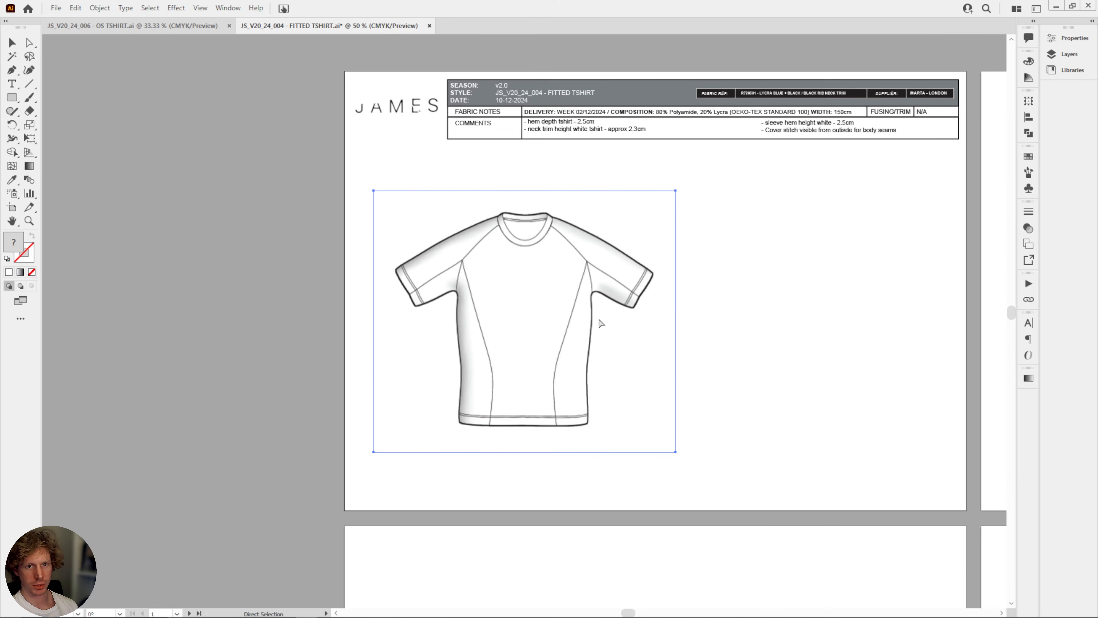
left_click_drag(609, 307, 314, 294)
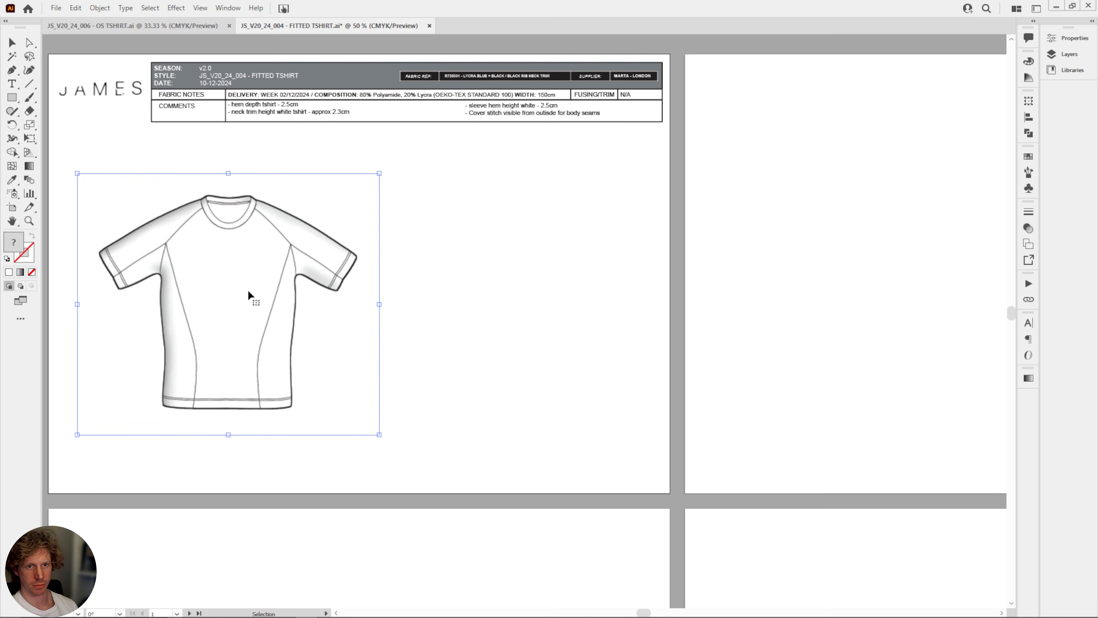
key("ctrl+minus")
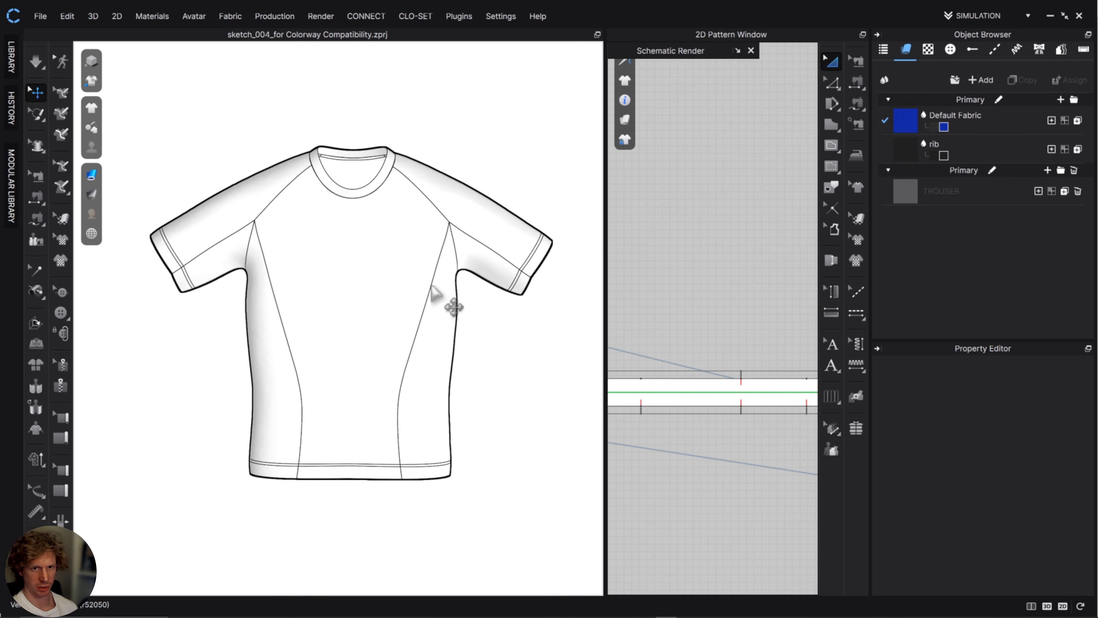
Turn the T-shirt around to its back view, centre it in the 3D view and capture a screen snip around it.
left_click(441, 299)
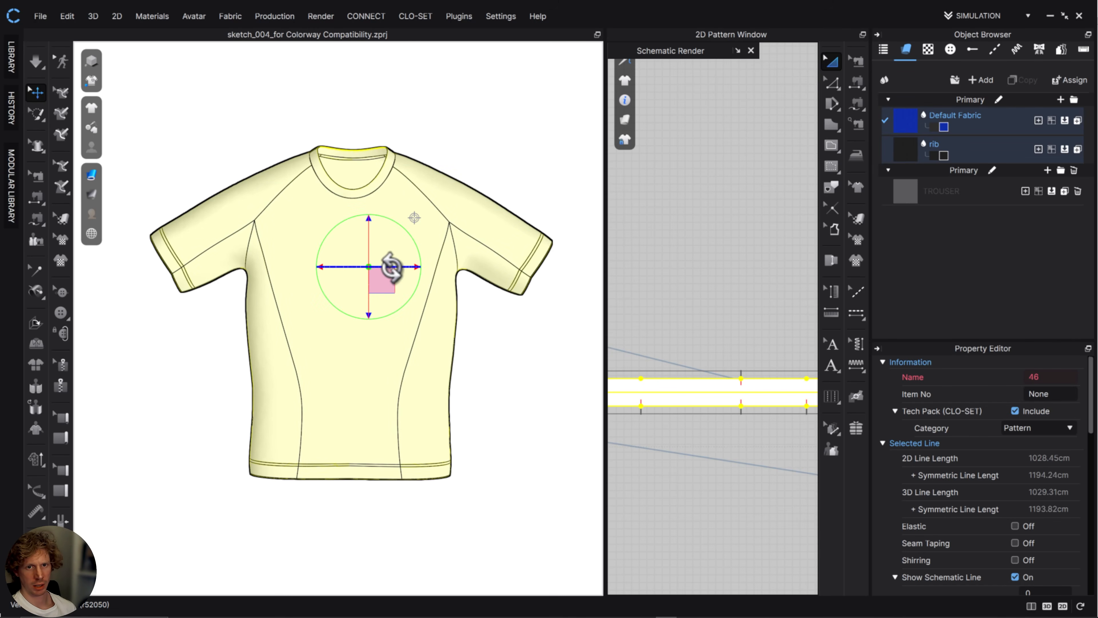
right_click_drag(399, 266, 48, 267)
right_click_drag(400, 267, 125, 270)
right_click_drag(10, 190, 546, 248)
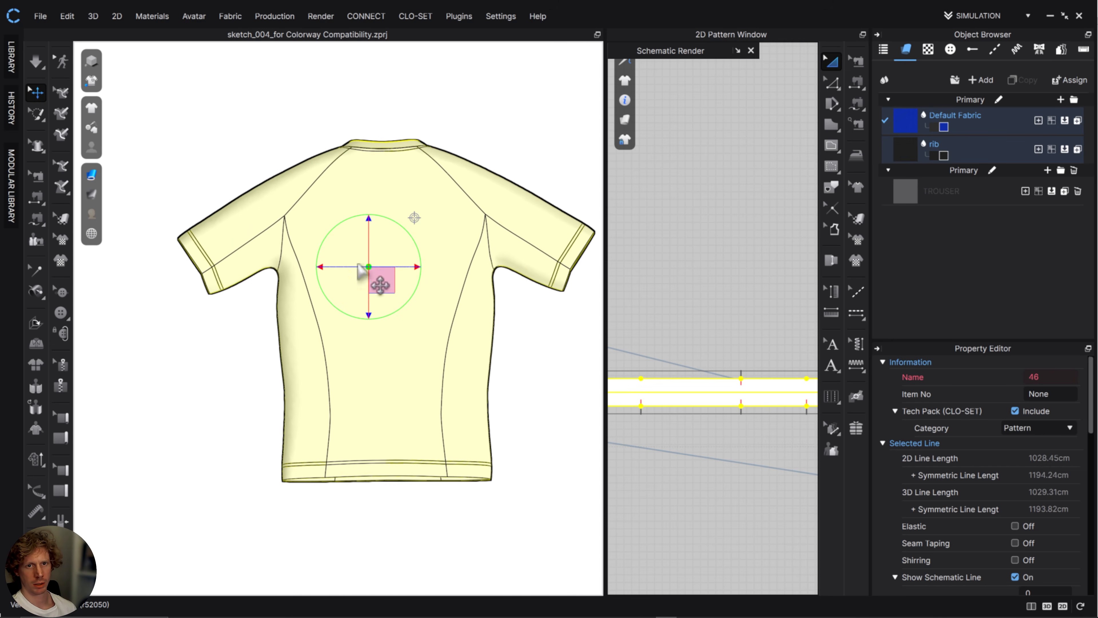
left_click_drag(373, 277, 336, 280)
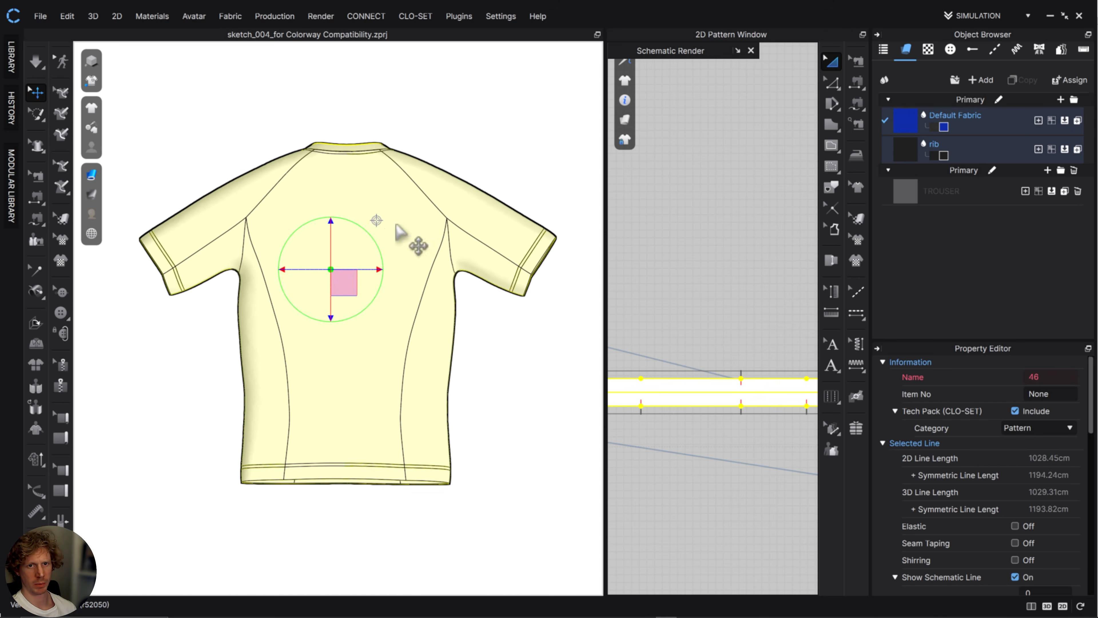
left_click(504, 119)
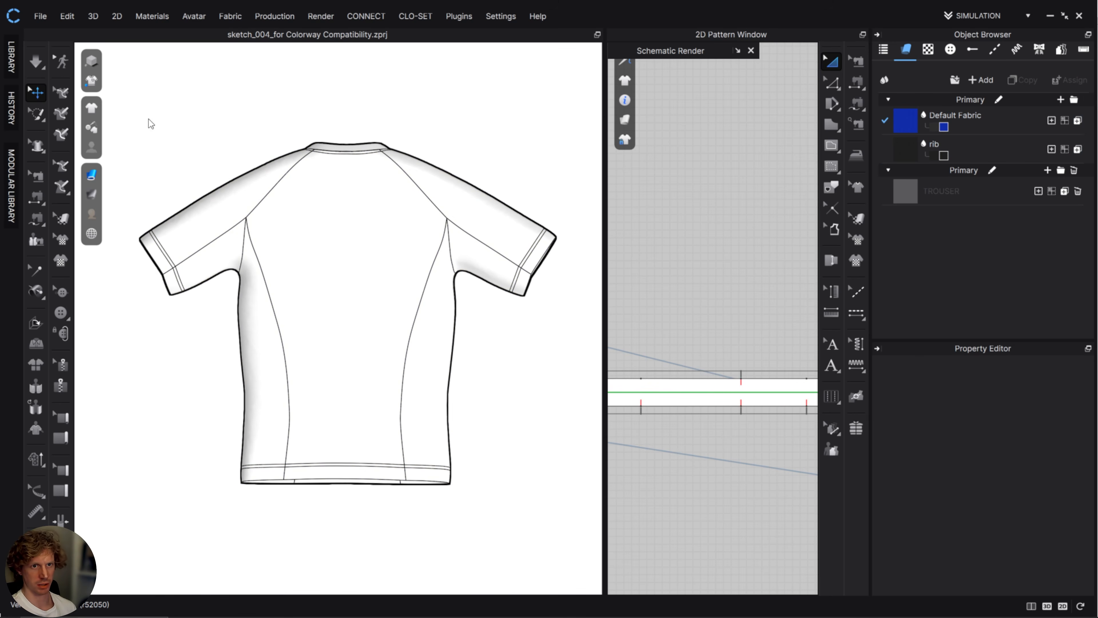
key("super+shift+s")
left_click_drag(115, 108, 588, 512)
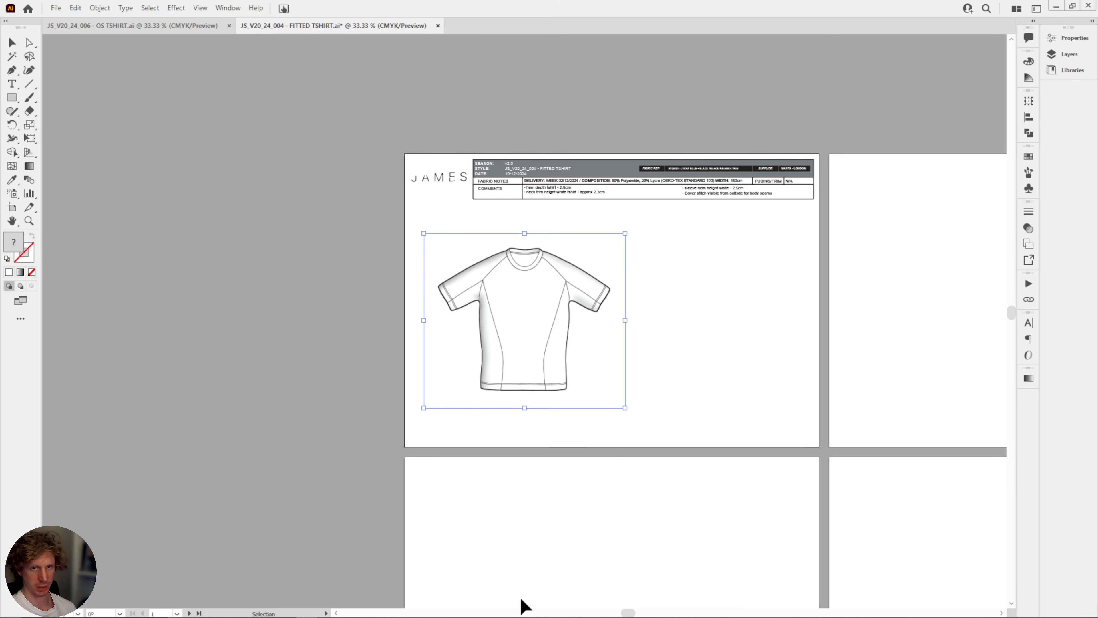
Switch to Illustrator, paste the back-view sketch, scale it down to the front sketch's size and place it beside it.
key("a")
left_click(756, 326)
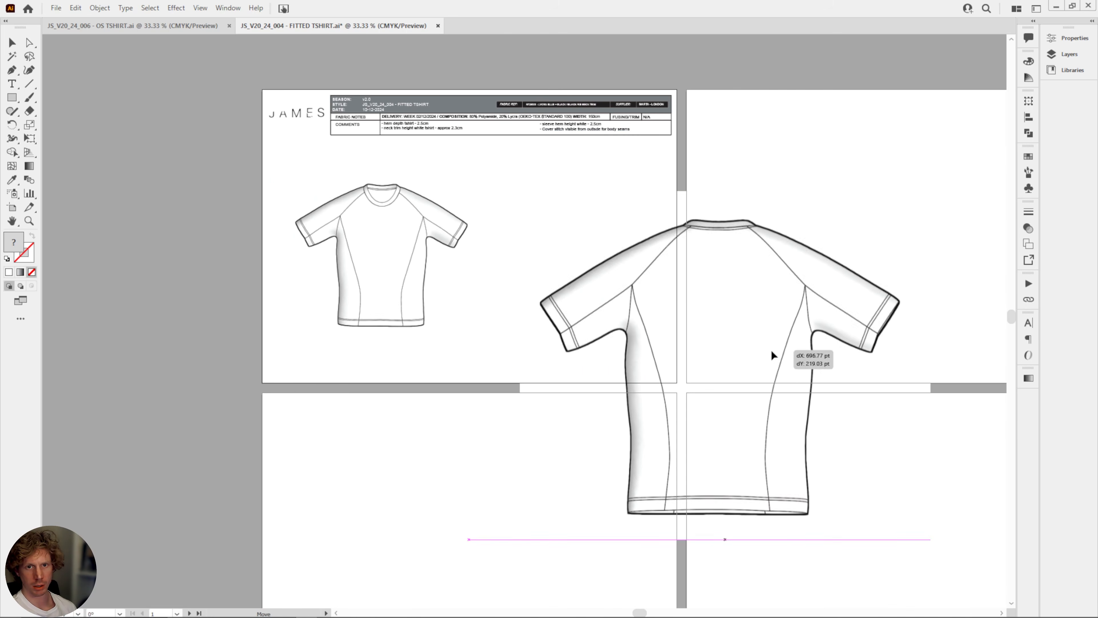
left_click_drag(772, 356, 755, 355)
left_click_drag(903, 523, 709, 359)
mouse_move(587, 289)
left_mouse_down()
mouse_move(544, 247)
mouse_move(575, 281)
left_mouse_up()
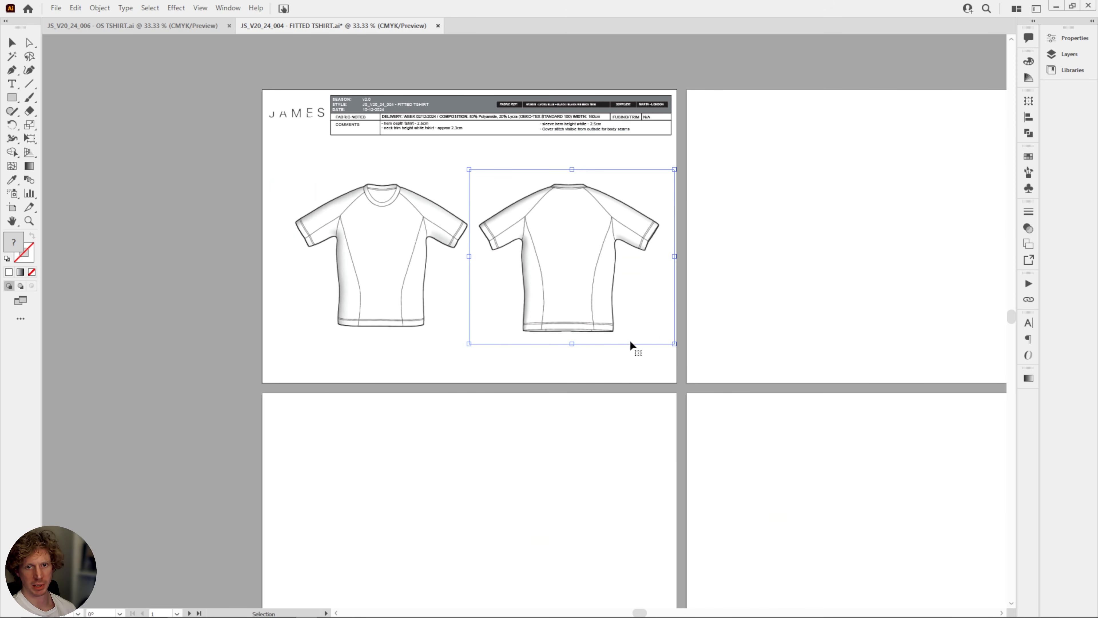
left_click_drag(676, 346, 588, 278)
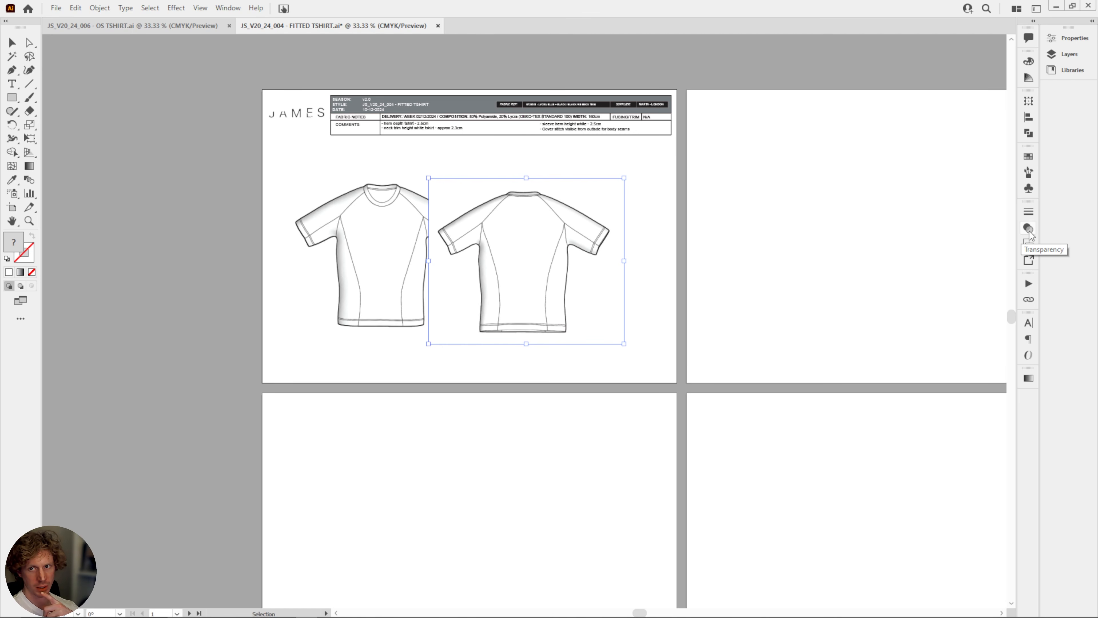
Set the back-view sketch's transparency blending mode to Darken.
left_click(200, 7)
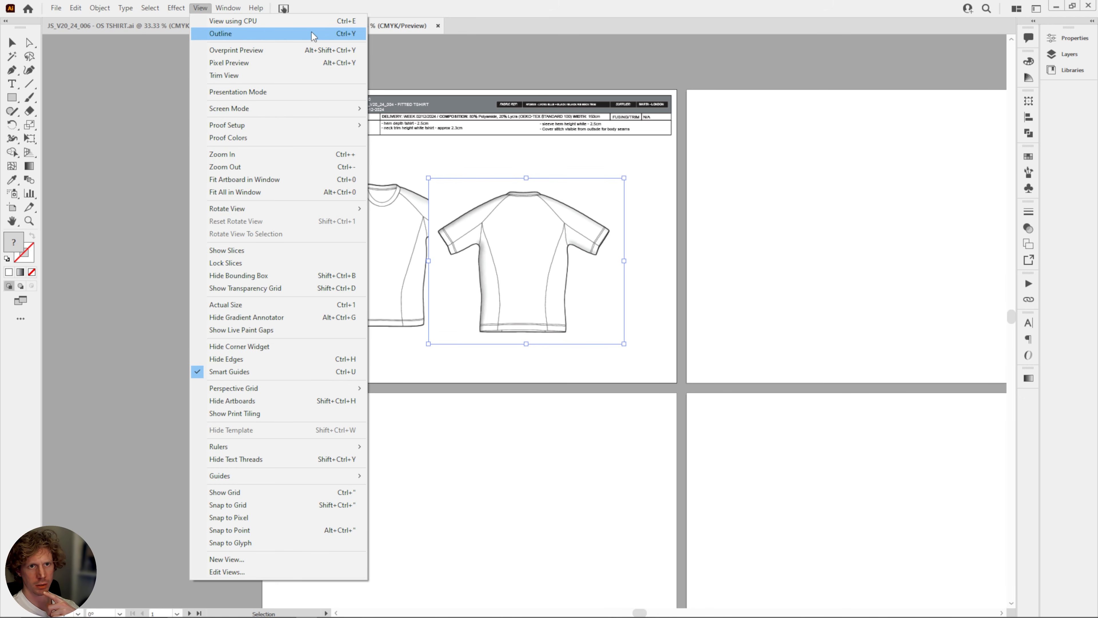
left_click(228, 7)
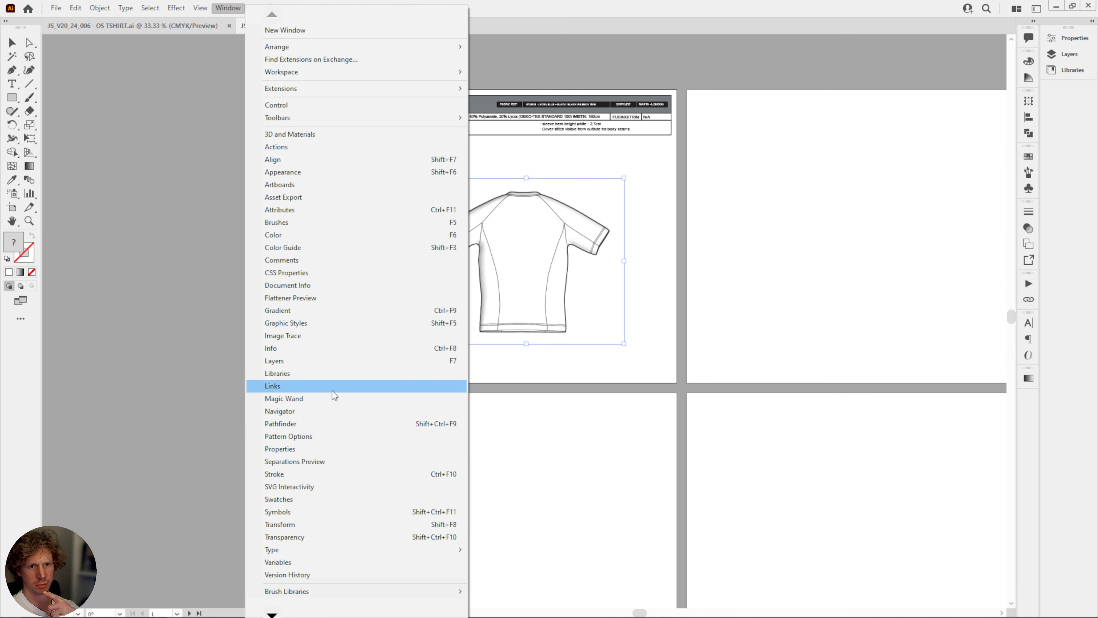
left_click(1031, 226)
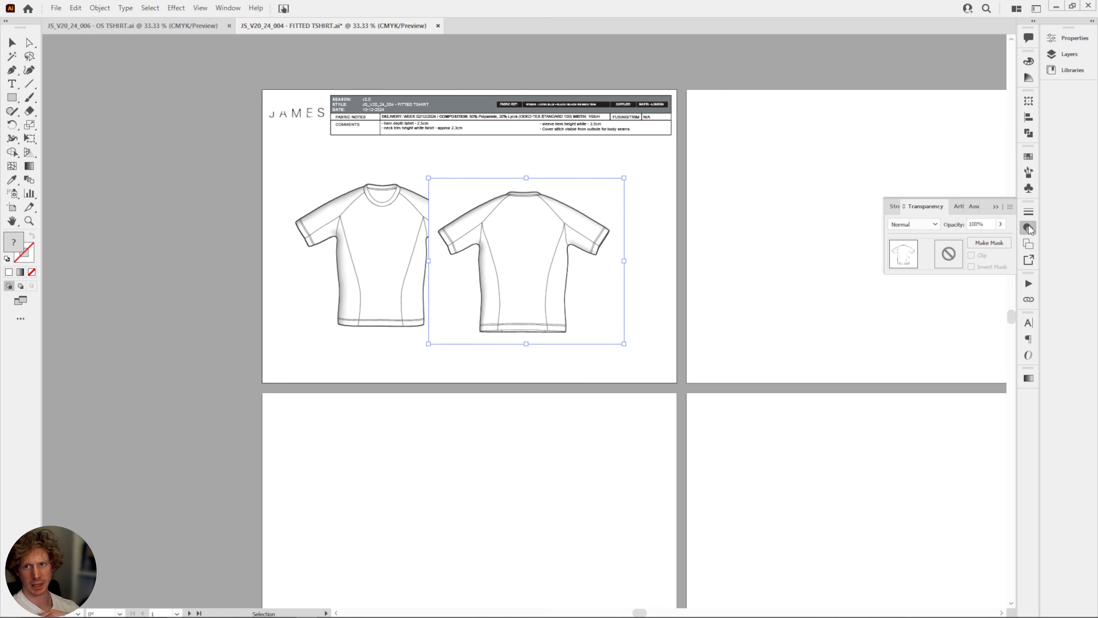
left_click(912, 225)
left_click(907, 249)
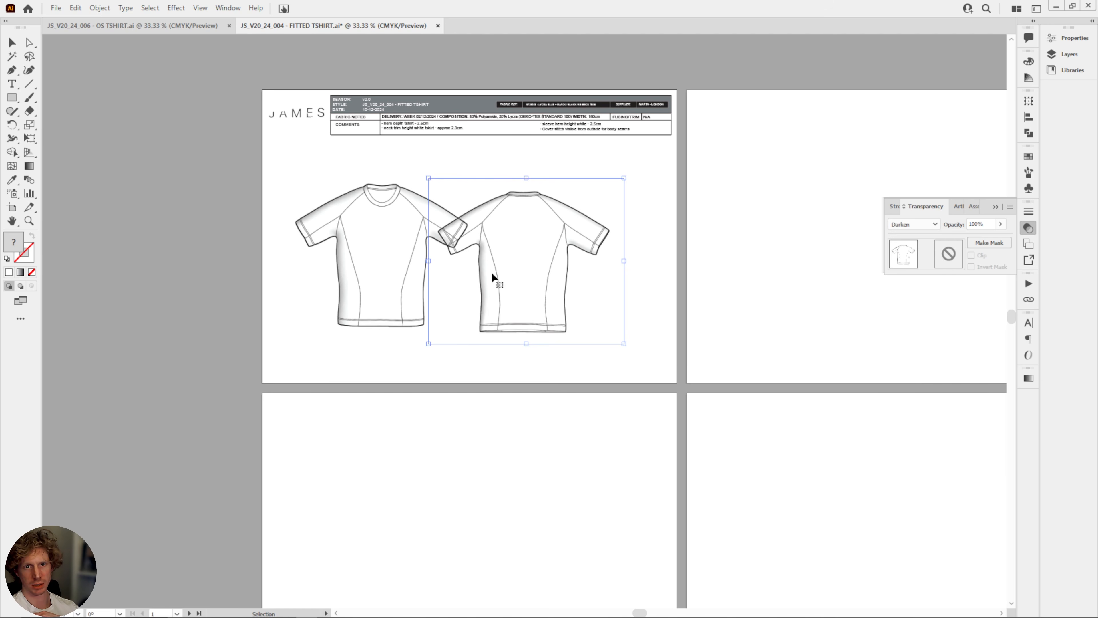
Move the back-view sketch clear of the front one and nudge it until both T-shirts line up horizontally.
left_click_drag(493, 277, 521, 252)
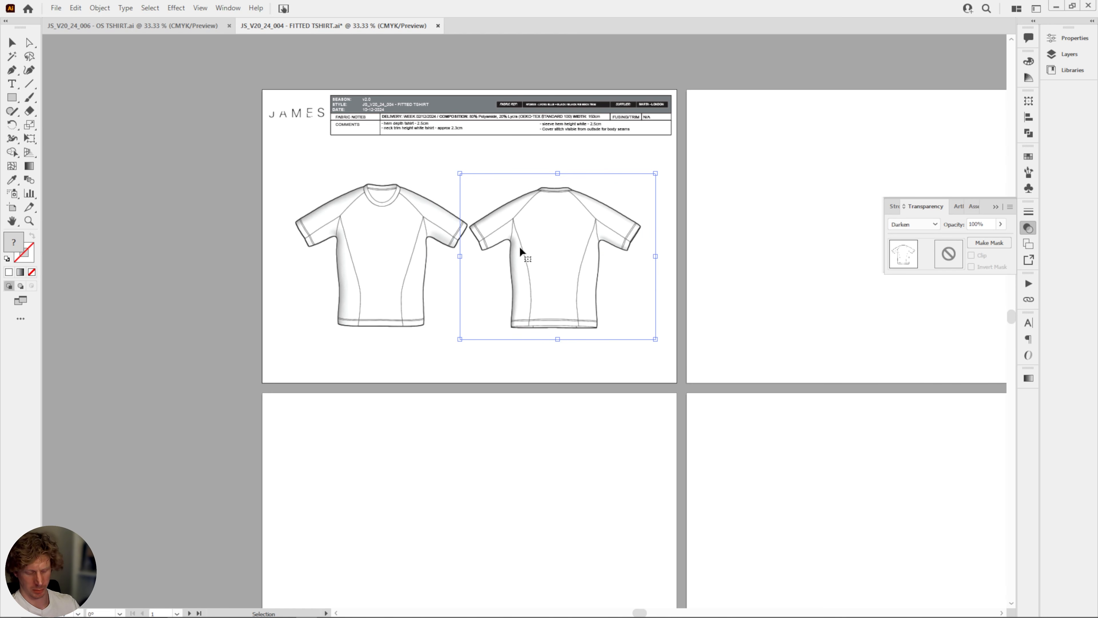
key("Up")
key("Up")
key("Up")
key("Up")
key("Up")
key("Up")
key("Right")
key("Right")
key("Right")
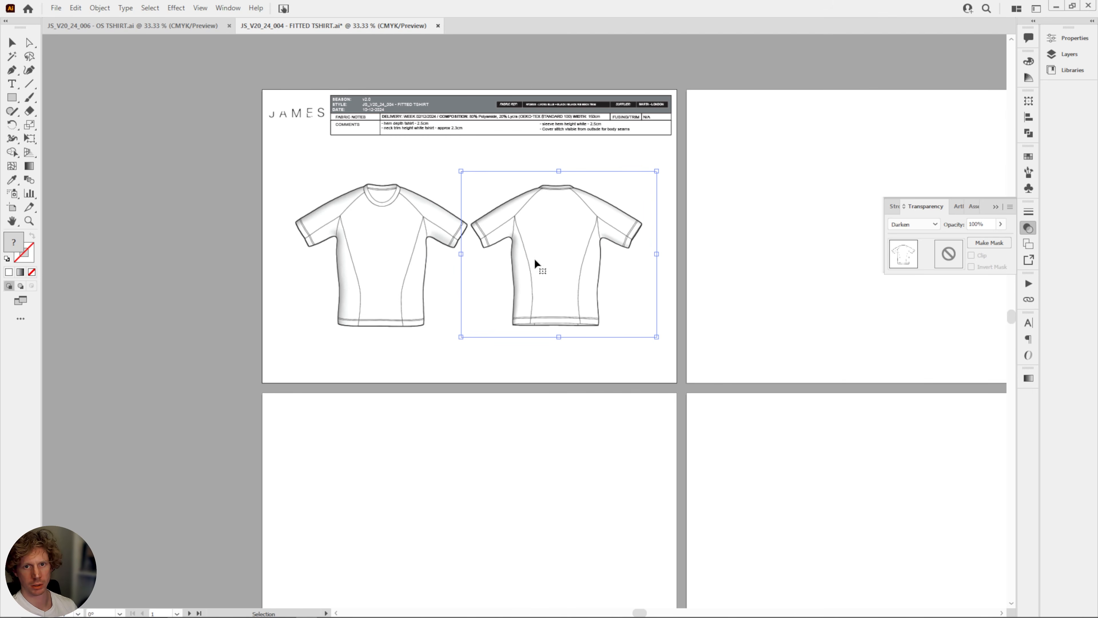
key("Right")
key("Left")
key("Down")
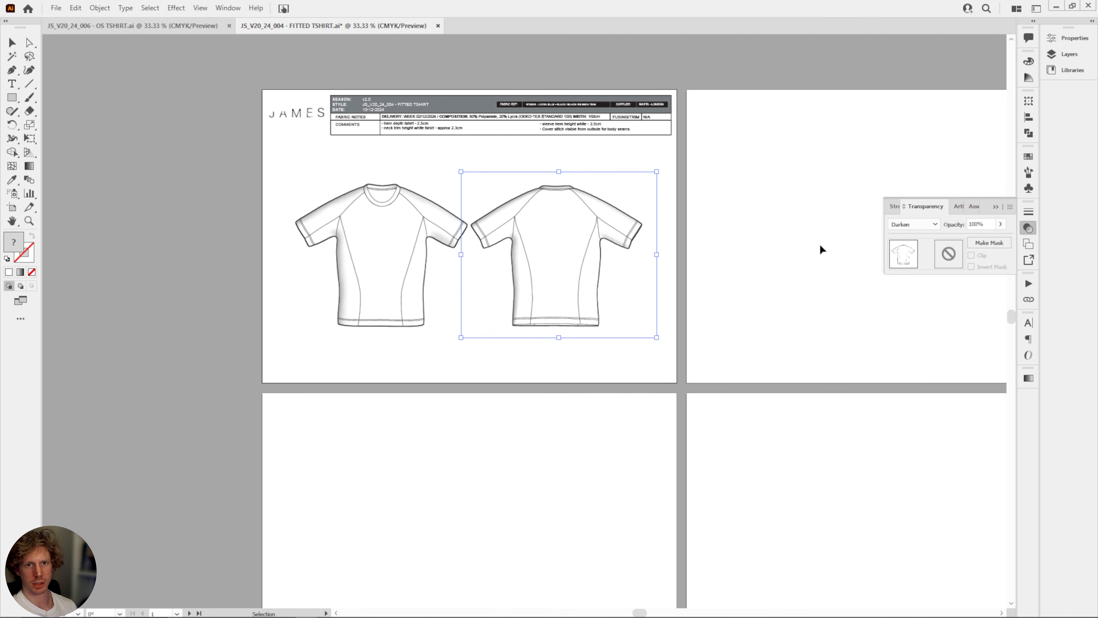
left_click(996, 206)
Cut the logo and header table from the sketch artboard and paste them on all artboards.
left_click_drag(744, 181, 759, 297)
left_click(736, 258)
key("ctrl+plus")
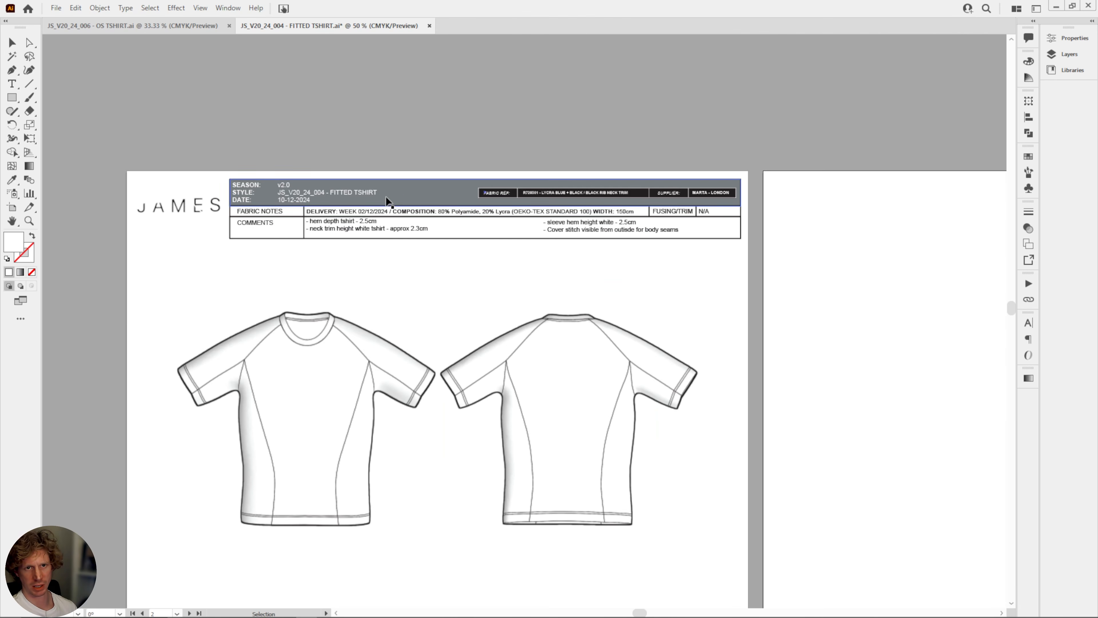
left_click(382, 191)
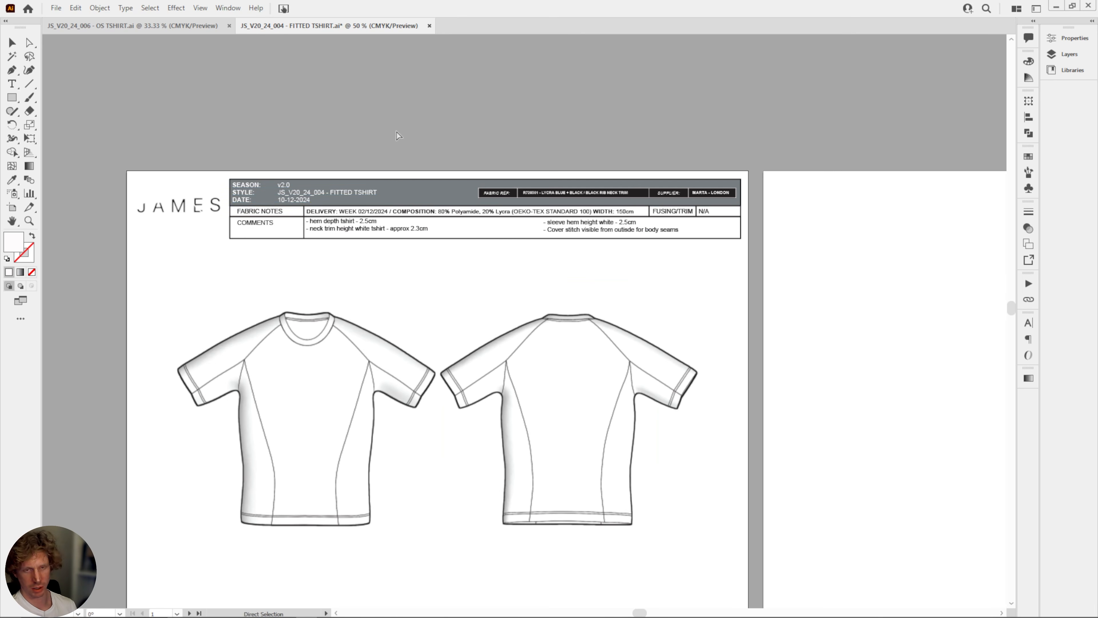
key("ctrl+minus")
key("ctrl+minus")
key("v")
left_click_drag(239, 180, 705, 286)
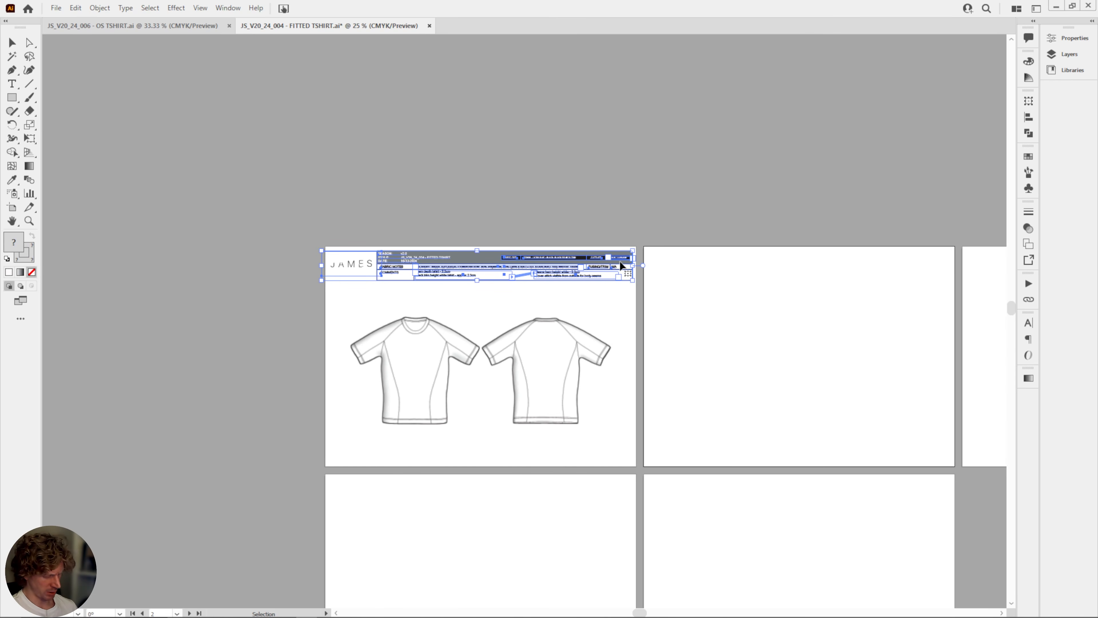
key("Delete")
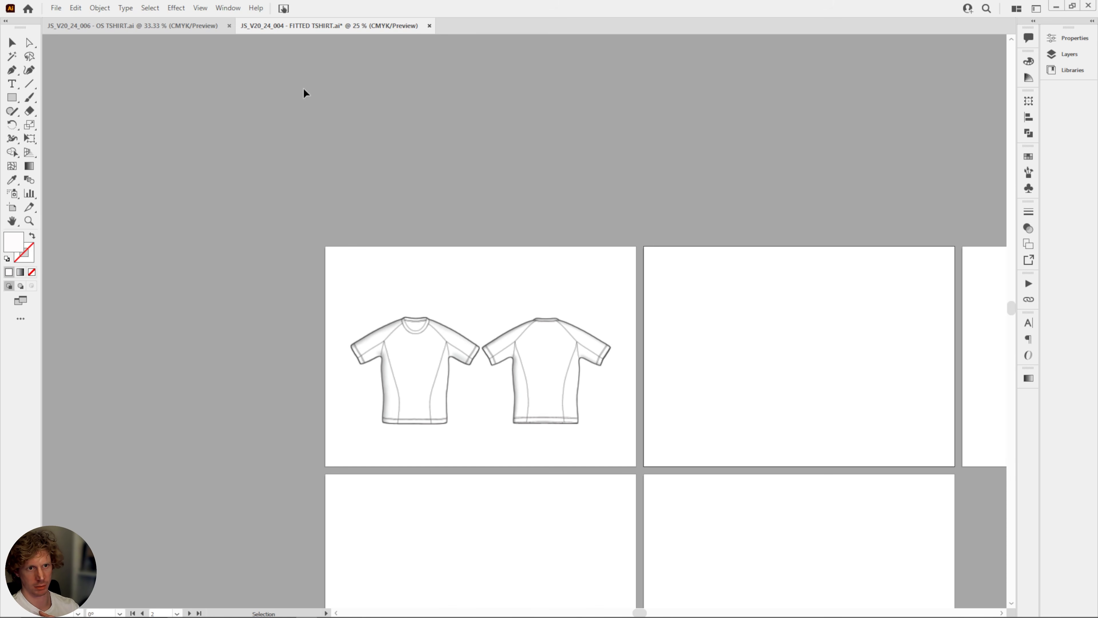
left_click(75, 8)
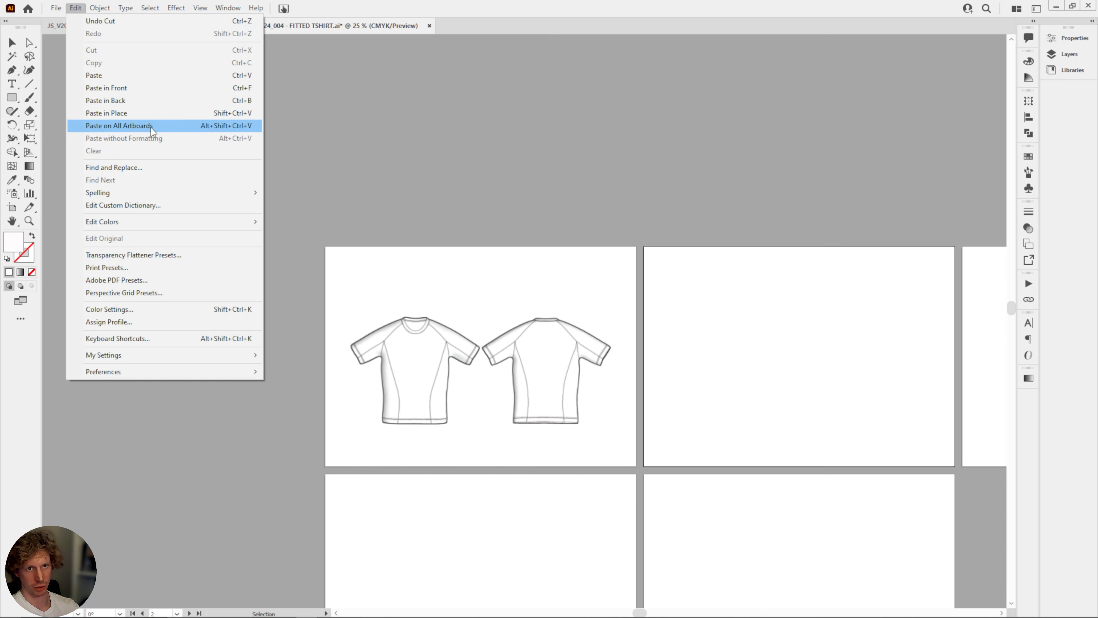
left_click(130, 125)
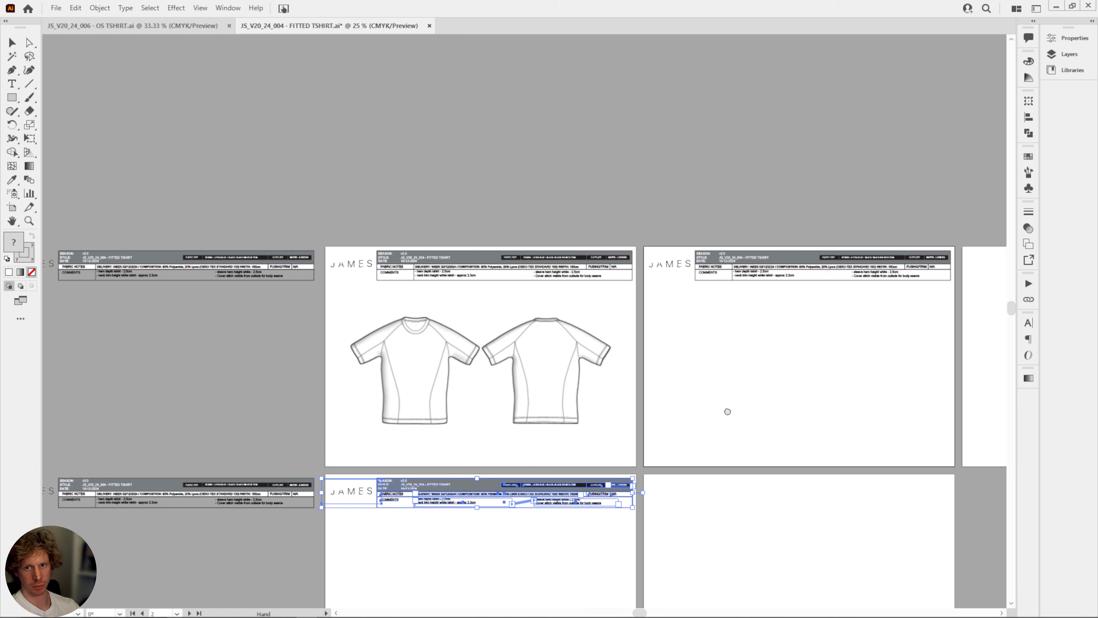
Select all headers and both sketches and shift them one artboard to the right, aligning a header with every artboard.
left_click_drag(749, 406, 521, 372)
key("ctrl+minus")
key("v")
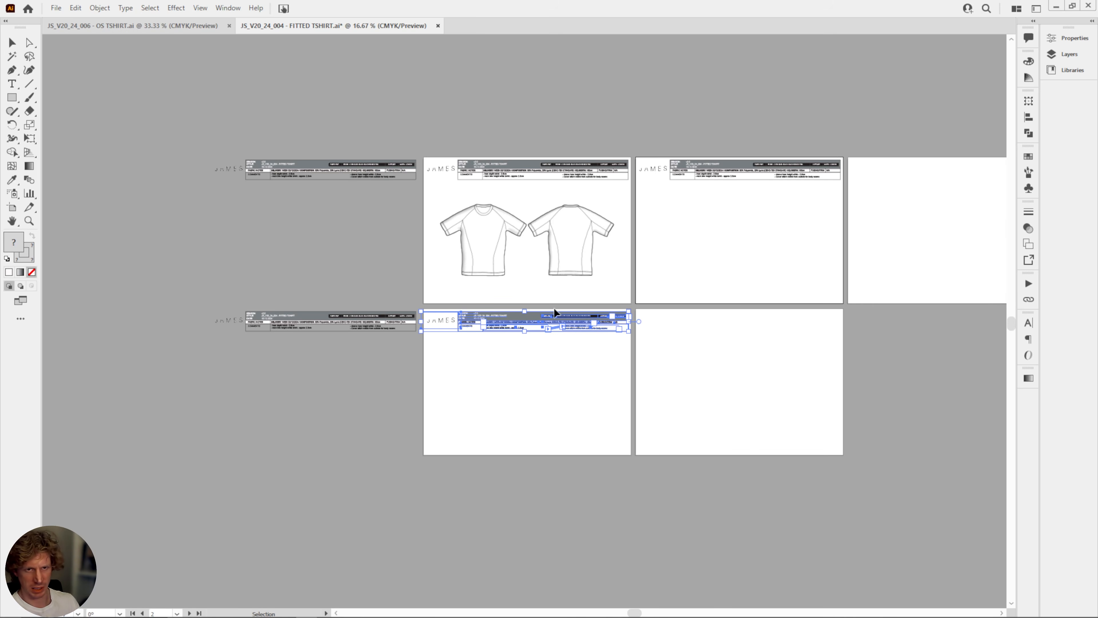
left_click_drag(173, 112, 889, 405)
left_click_drag(810, 177, 605, 387)
scroll(557, 401, "down", 2)
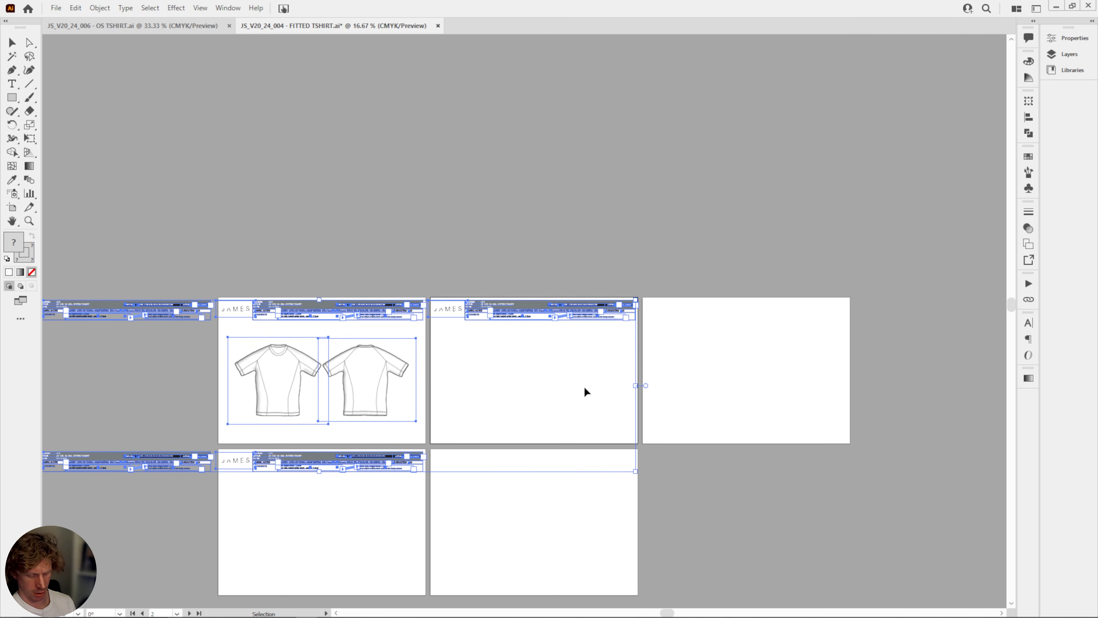
scroll(584, 392, "up", 2, "alt")
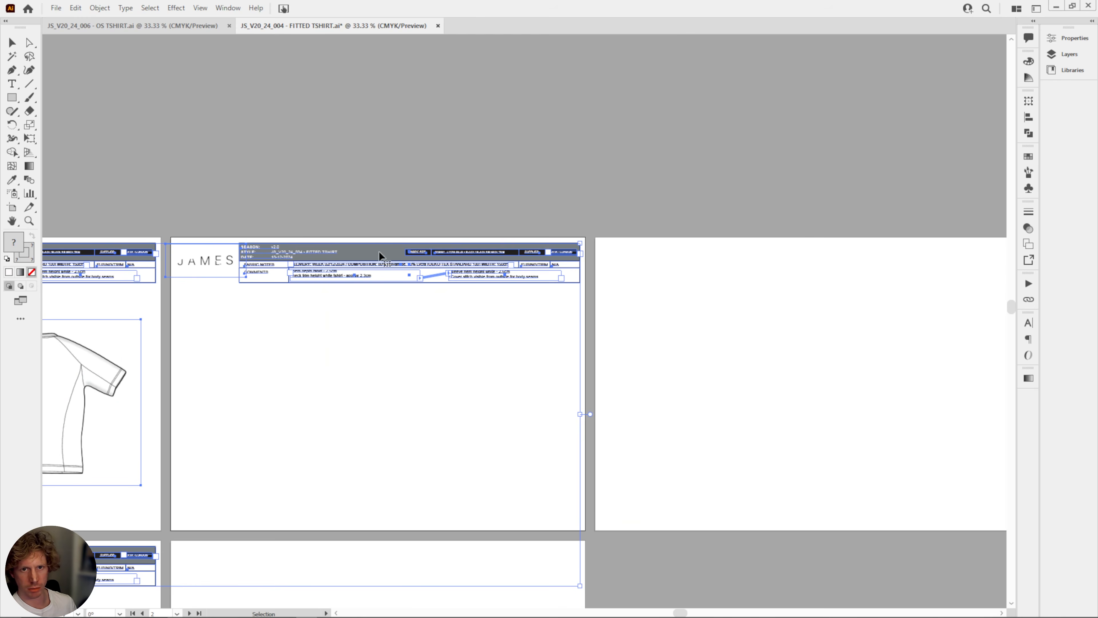
left_click_drag(379, 252, 763, 256)
left_click_drag(858, 341, 409, 423)
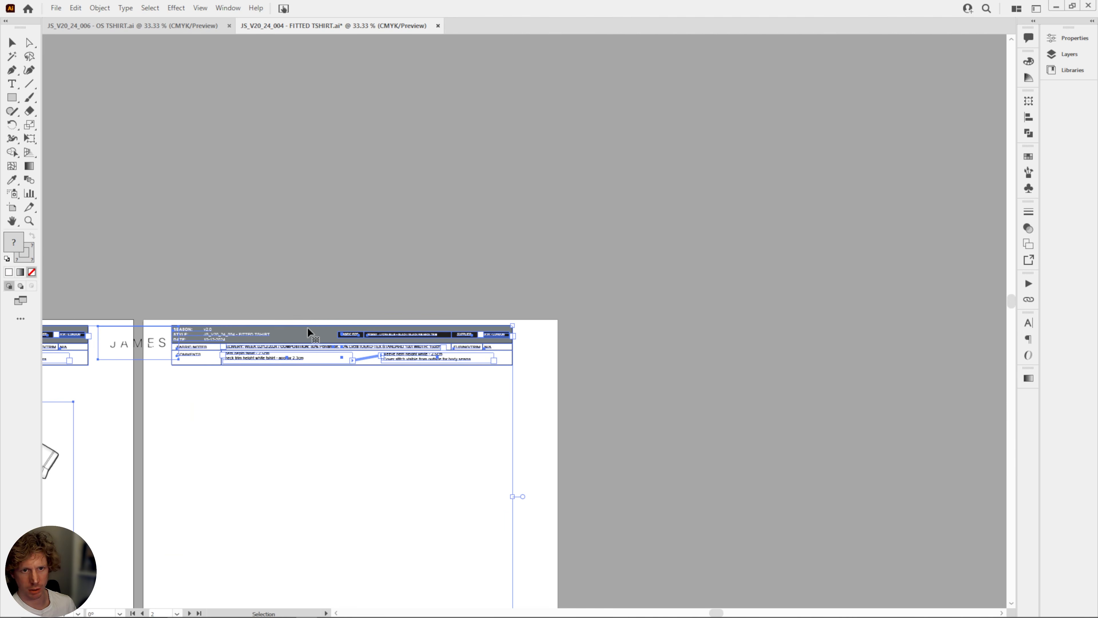
left_click_drag(308, 333, 760, 127, "shift")
left_click(345, 223)
left_click_drag(601, 326, 885, 325)
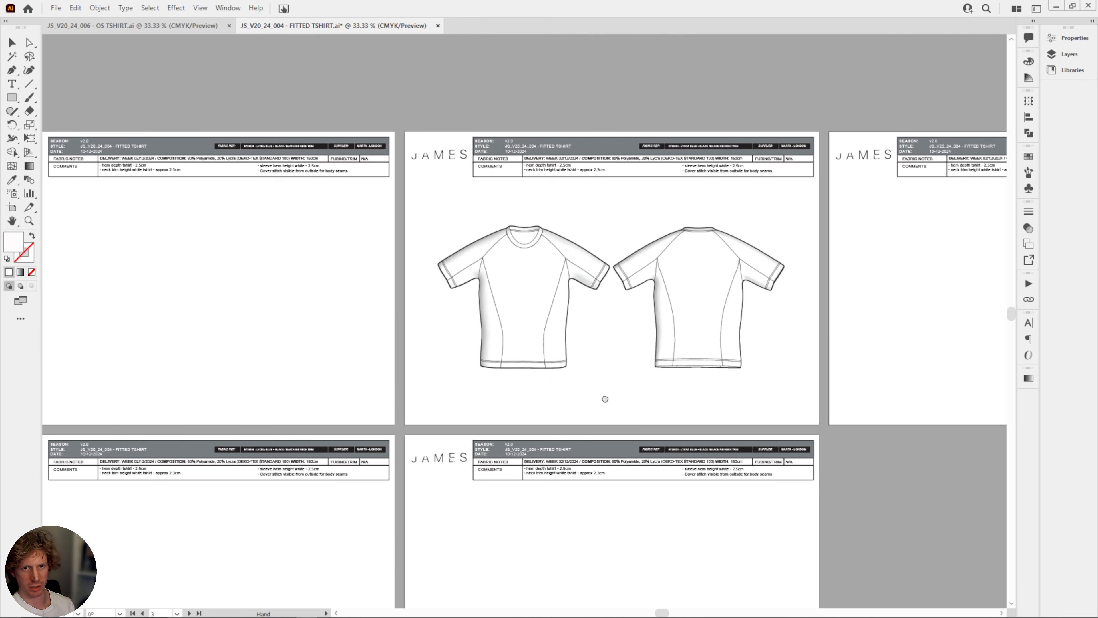
left_click_drag(605, 399, 727, 333)
left_click_drag(496, 520, 476, 378)
left_click_drag(486, 308, 534, 522)
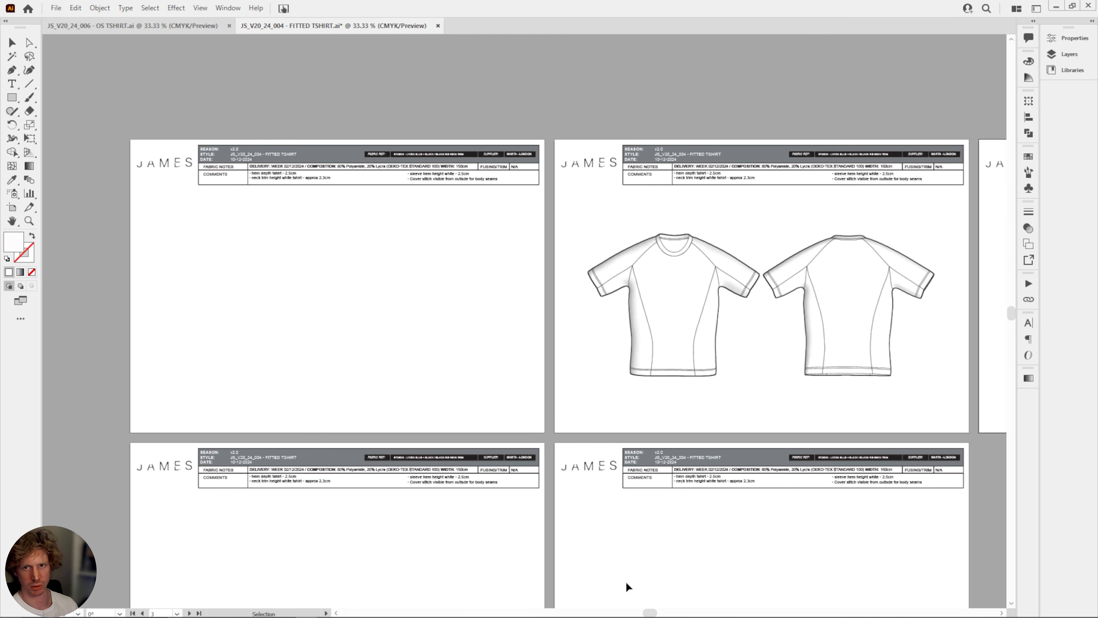
left_click_drag(752, 404, 727, 307)
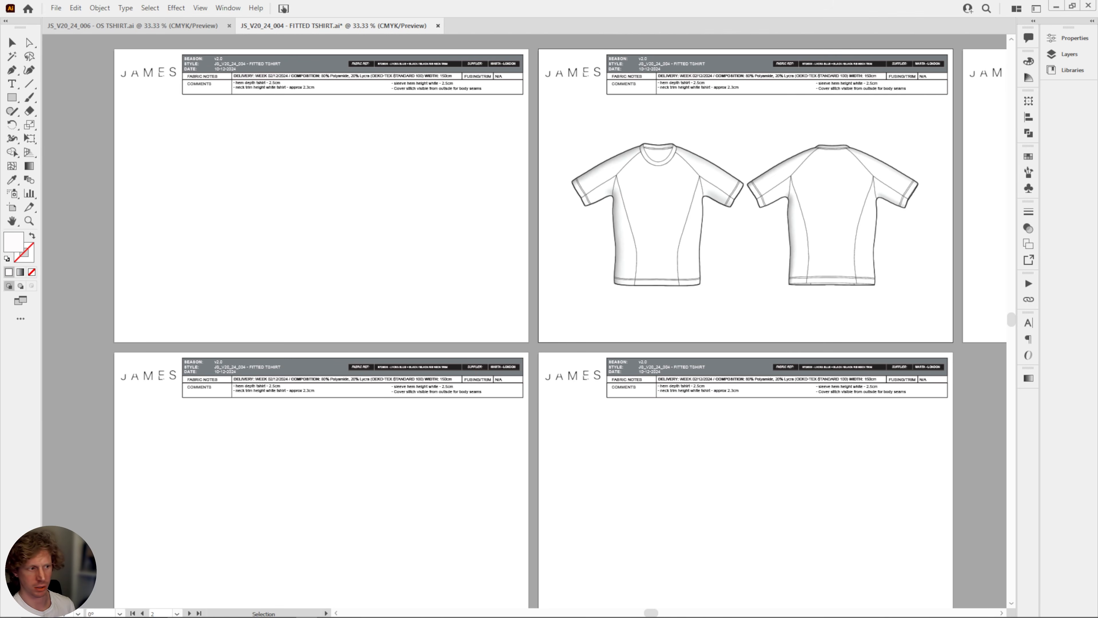
Place sketch_004__Colorway 1_1.png, 1_3.png and 1_4.png from the sketch_004 folder onto the first artboard.
left_click(306, 617)
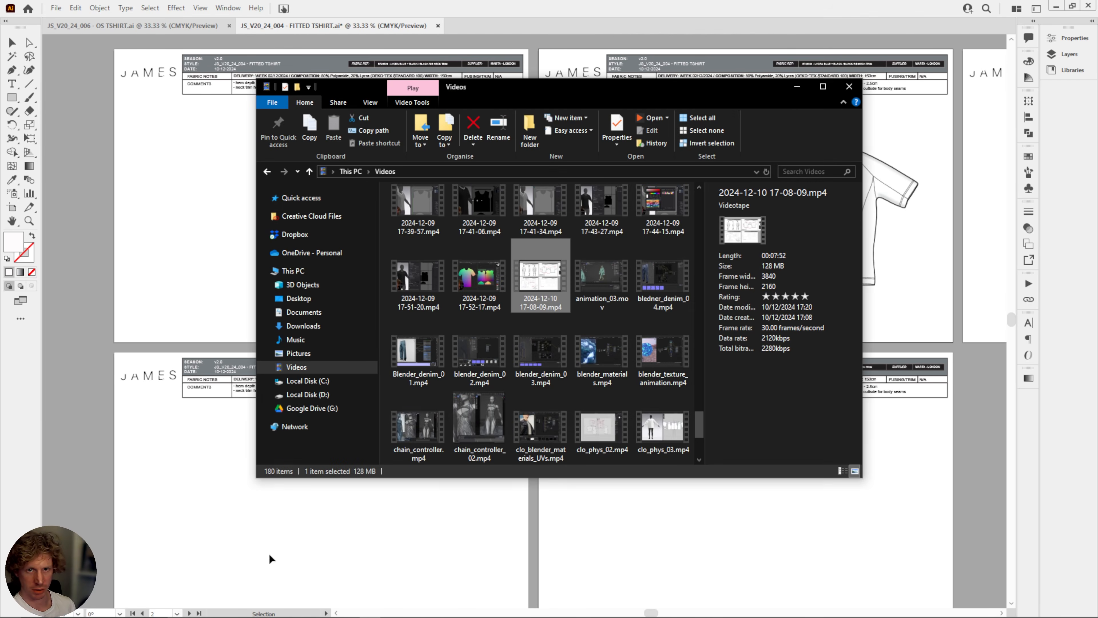
left_click(794, 90)
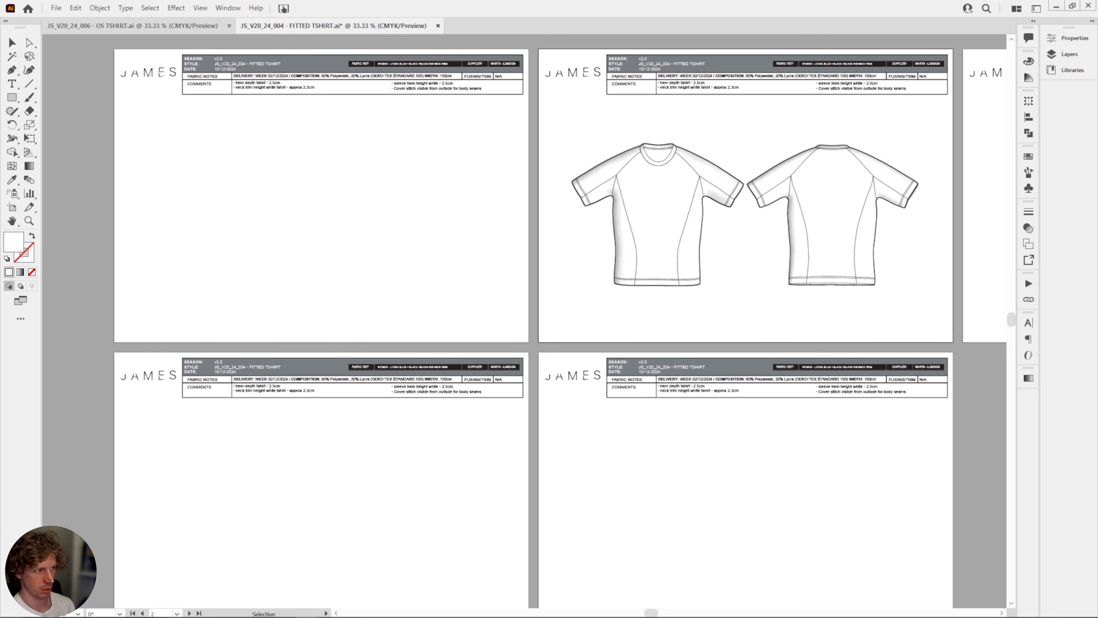
left_click(307, 616)
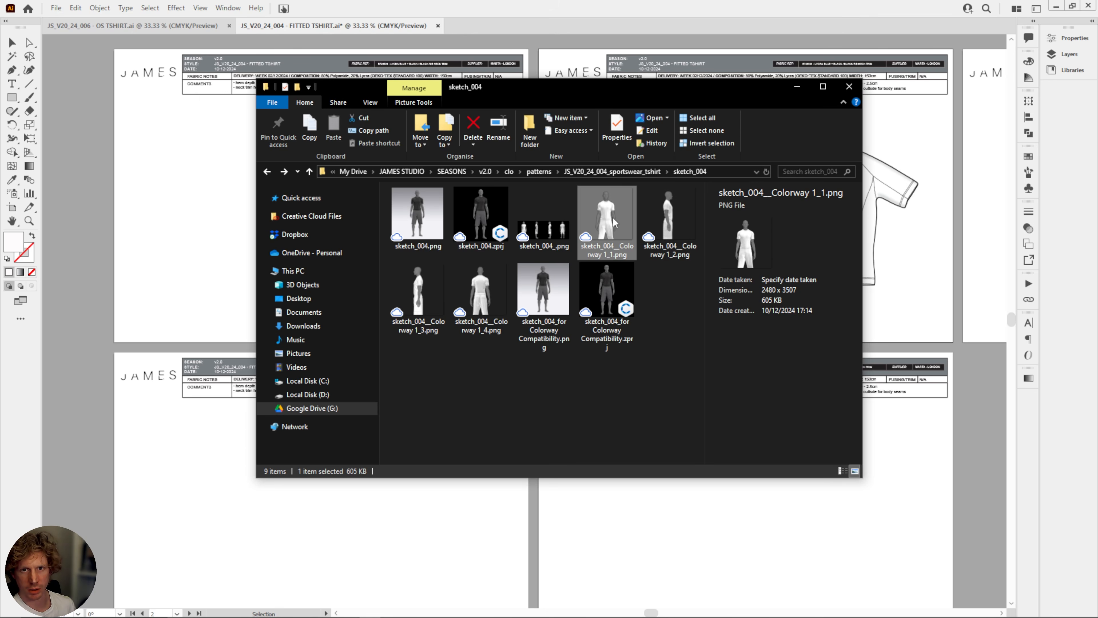
left_click(410, 302, "ctrl")
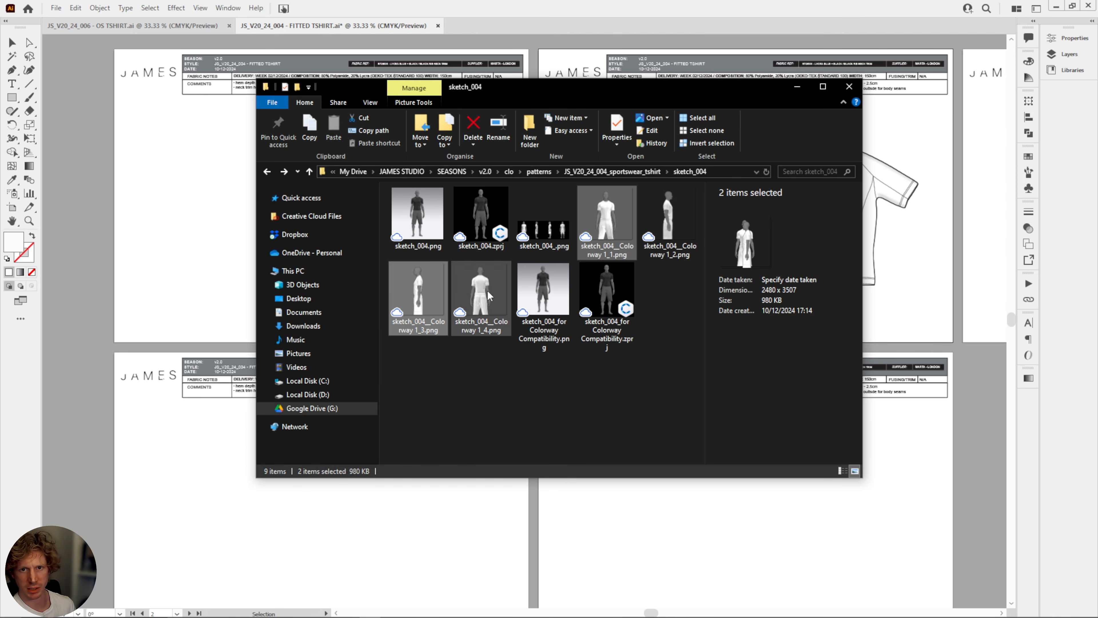
left_click(479, 294, "ctrl")
left_click_drag(479, 294, 200, 271)
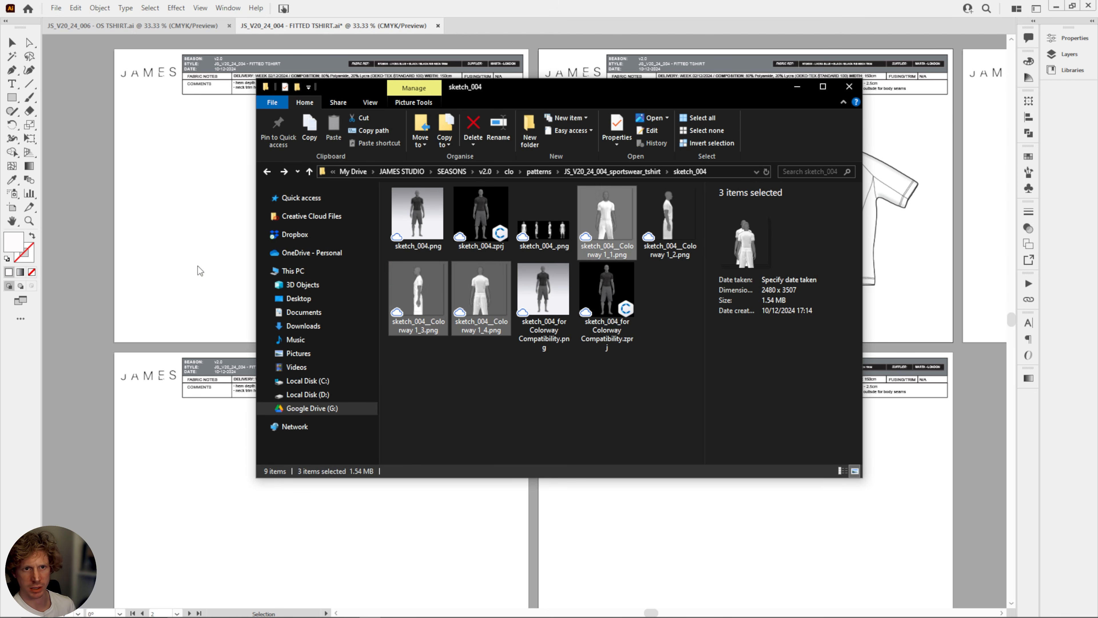
left_click(797, 87)
Scale the stacked avatar renders down proportionally about their centre until they fit below the first artboard's header.
left_click_drag(467, 238, 550, 271)
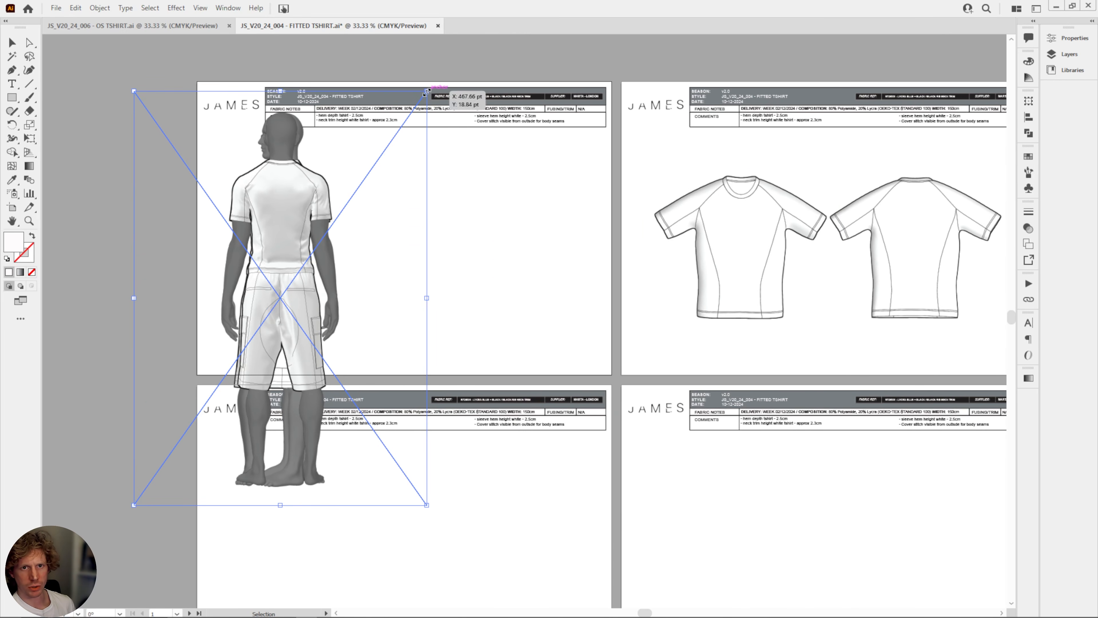
left_click_drag(427, 91, 343, 173)
left_click_drag(236, 318, 291, 210)
left_click_drag(397, 101, 373, 134)
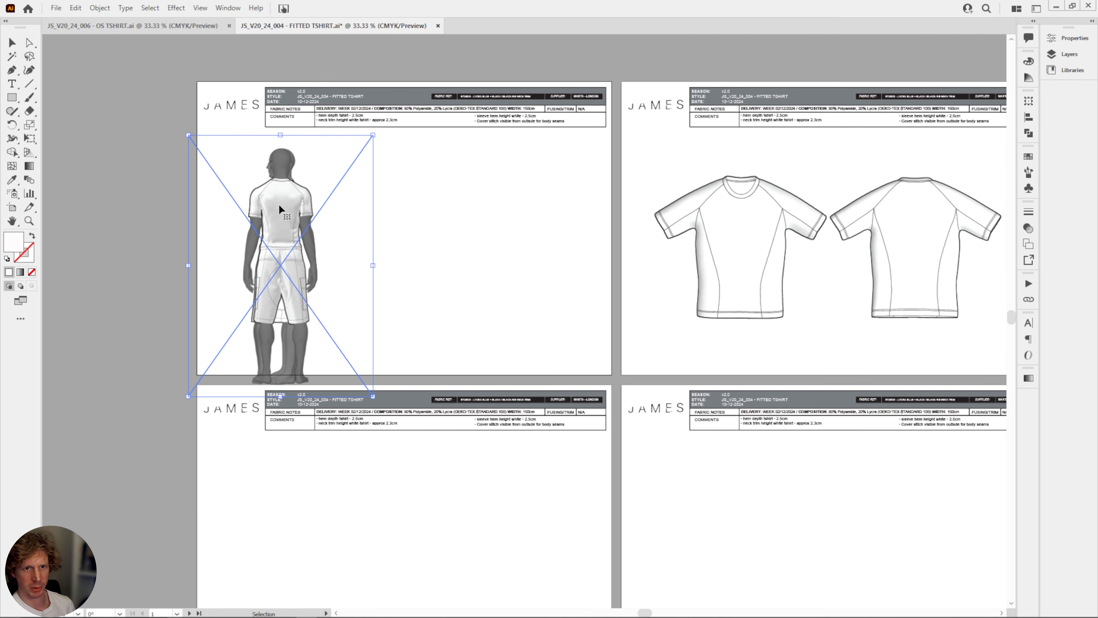
Spread the front, side and back avatar renders in an evenly spaced row across the first artboard.
left_click_drag(278, 210, 405, 213)
left_click(409, 214)
left_click(168, 236)
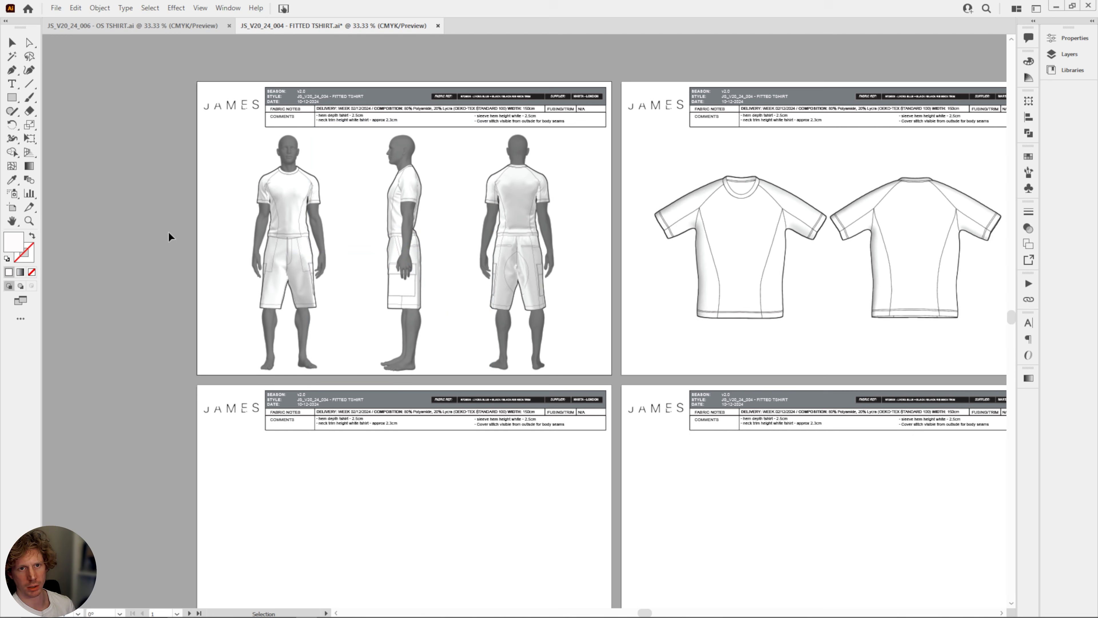
left_click_drag(169, 237, 562, 306)
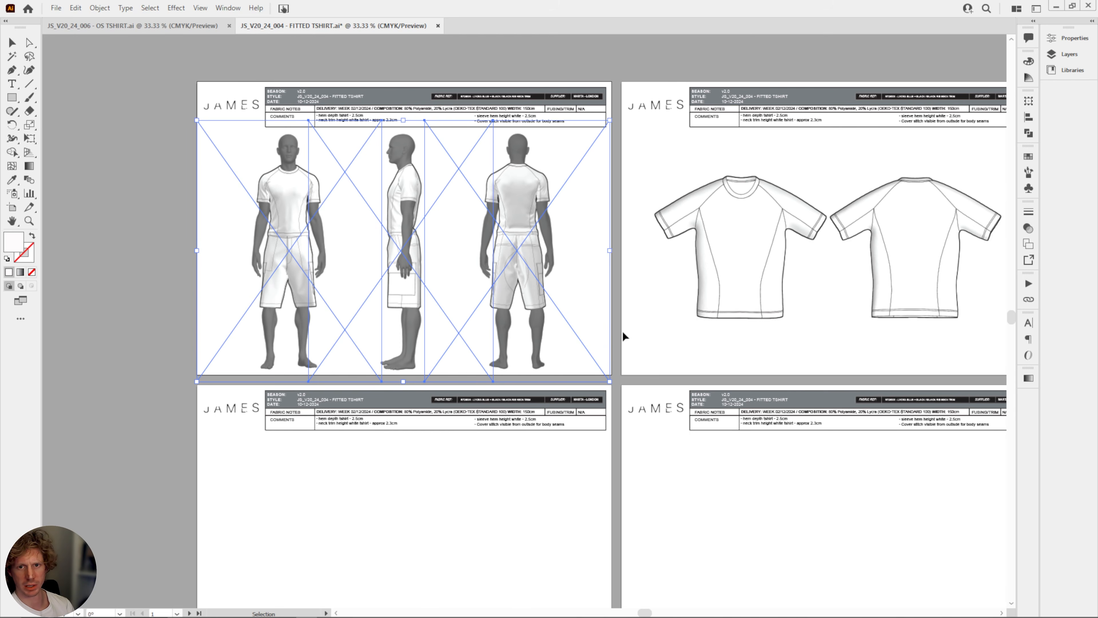
left_click(633, 337)
left_click_drag(704, 348, 538, 321)
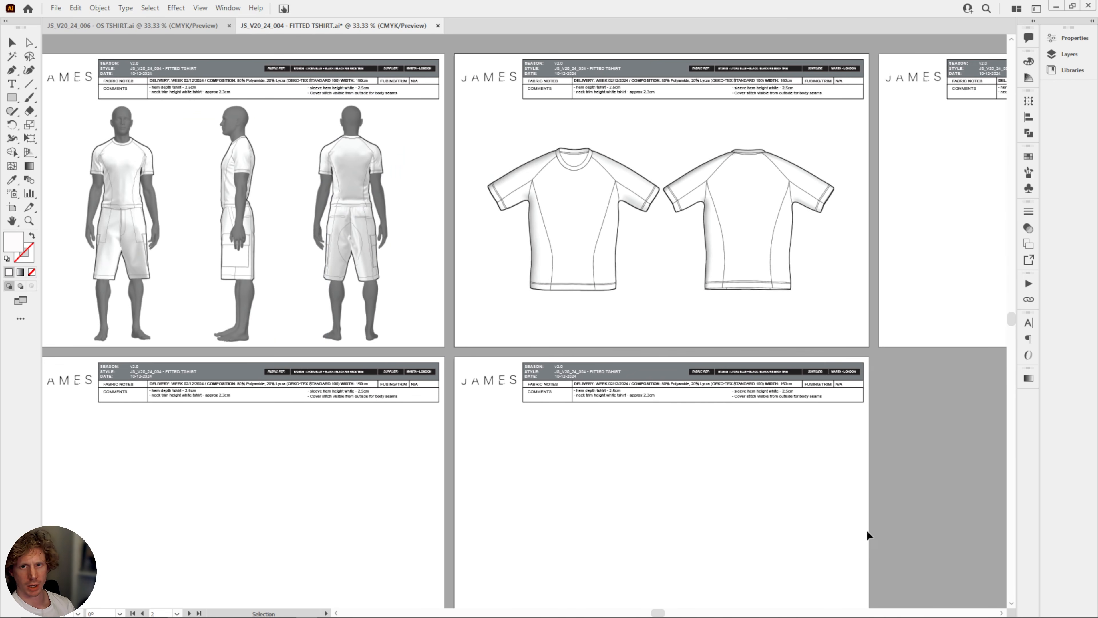
left_click_drag(868, 535, 801, 515)
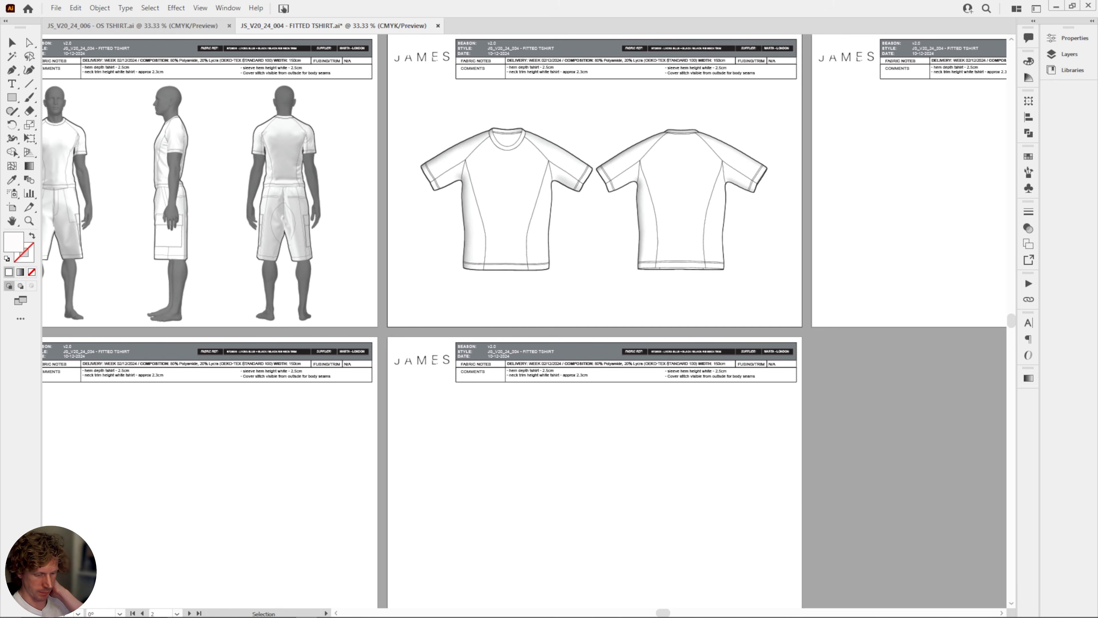
Switch to CLO, face the T-shirt to the front and turn off the schematic render to show its fabric colours.
key("alt+Tab")
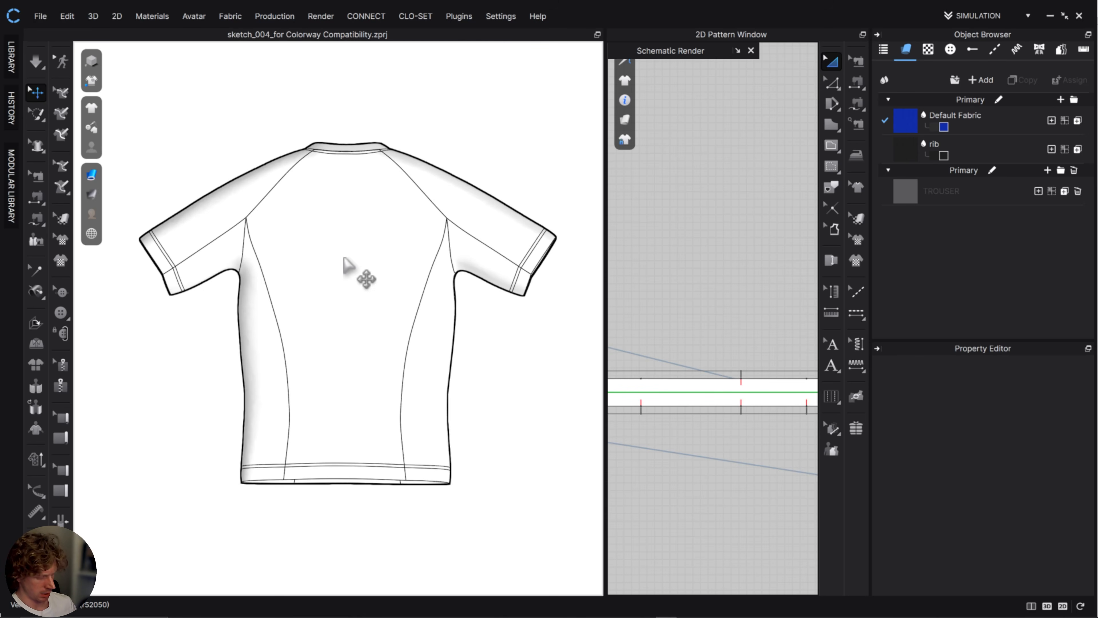
left_click(344, 258)
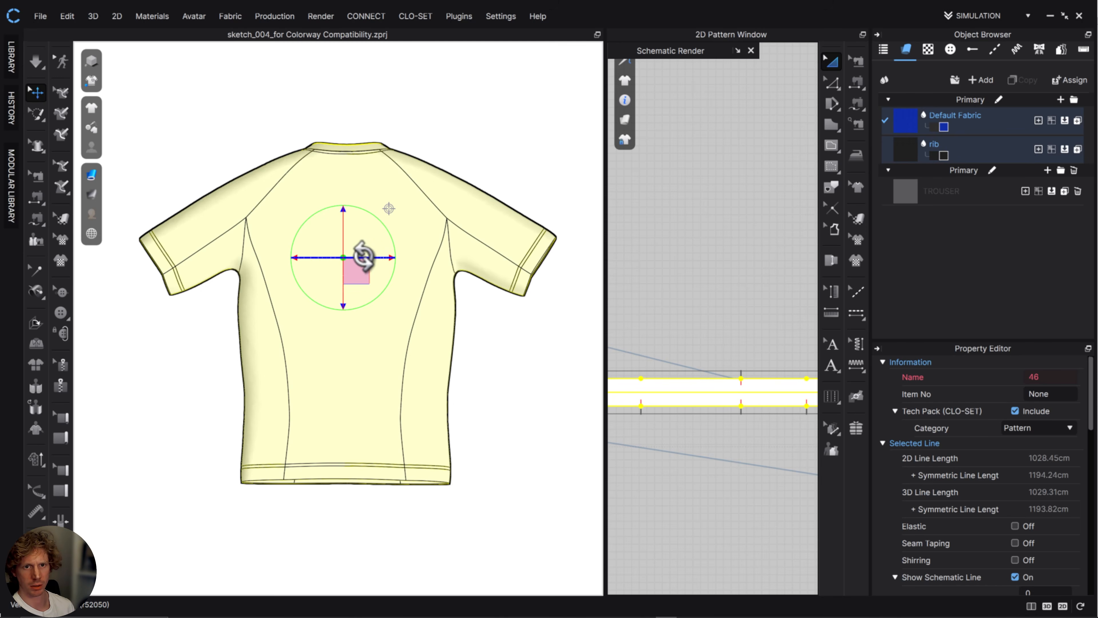
right_click_drag(364, 256, 180, 279)
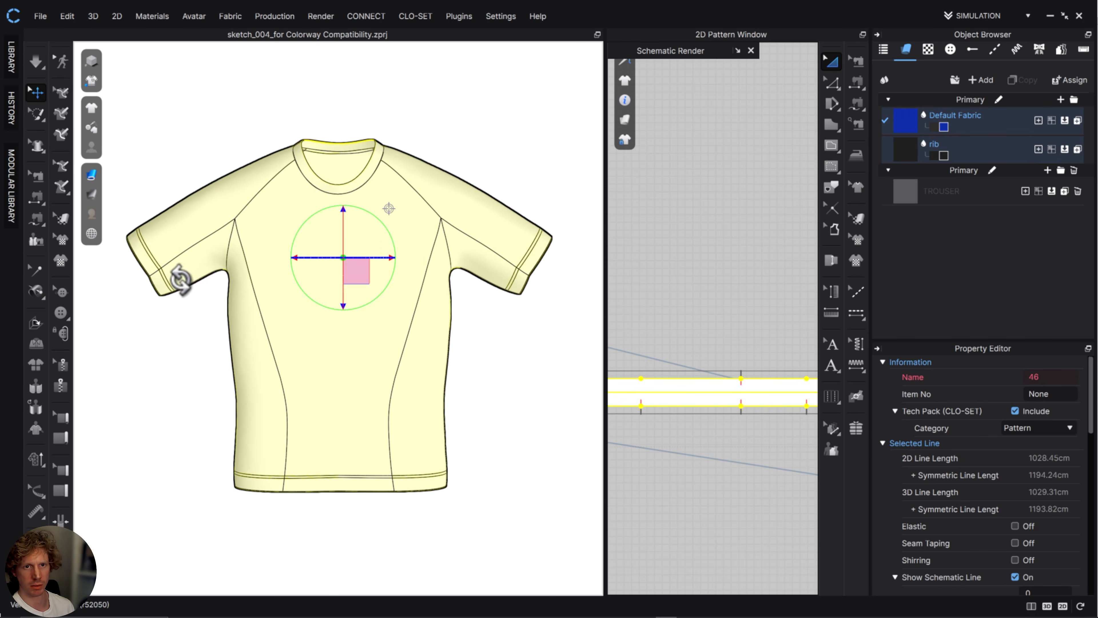
middle_click_drag(393, 322, 400, 322)
right_click_drag(335, 258, 333, 258)
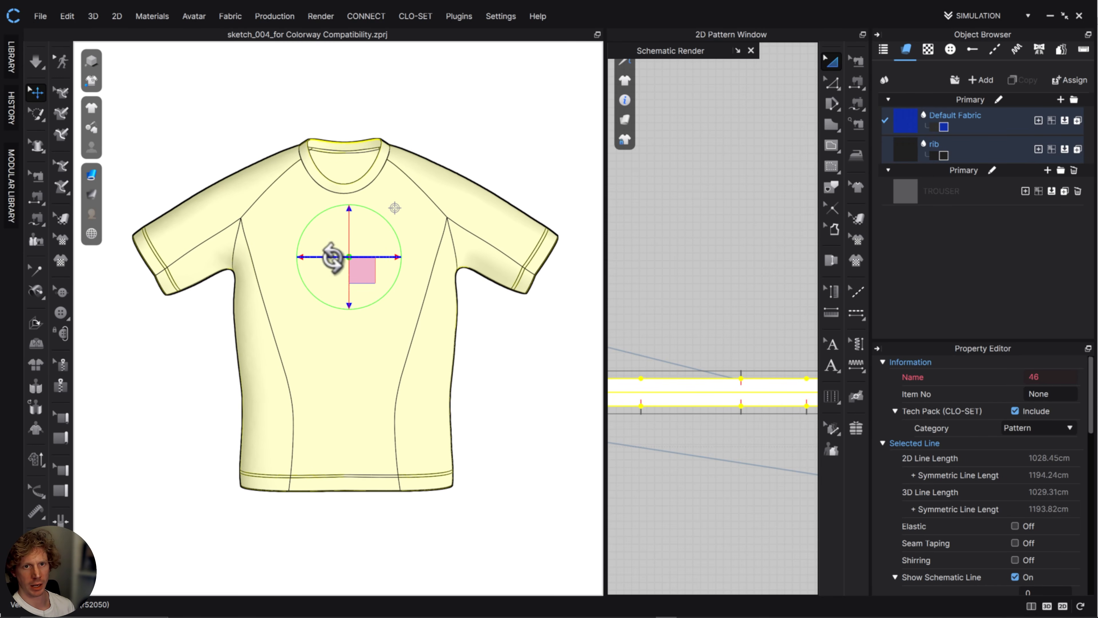
left_click(92, 82)
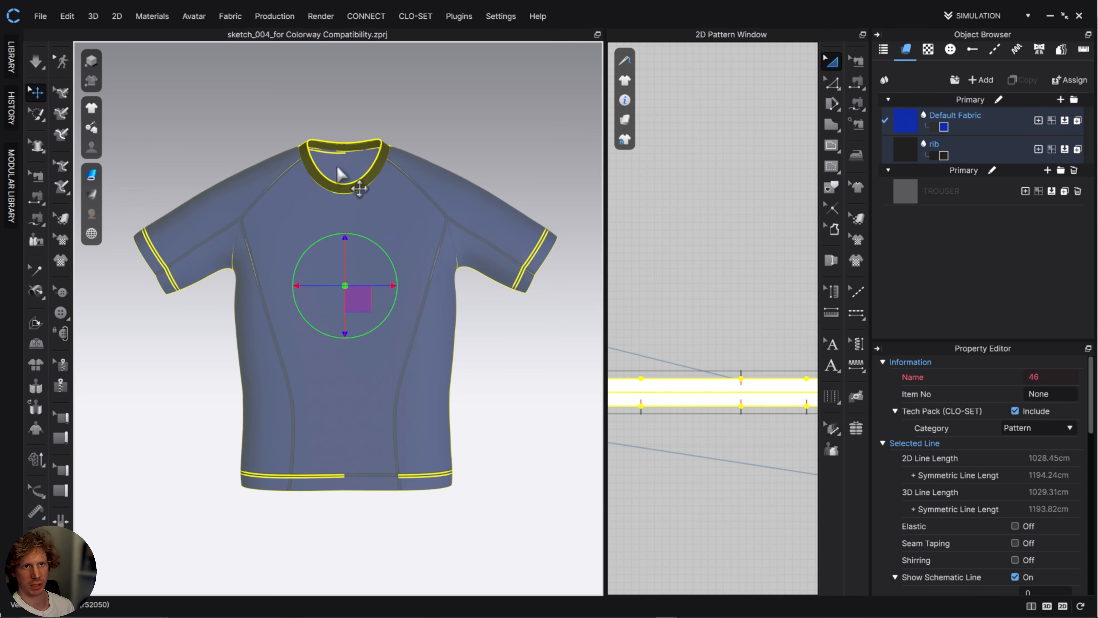
left_click(382, 84)
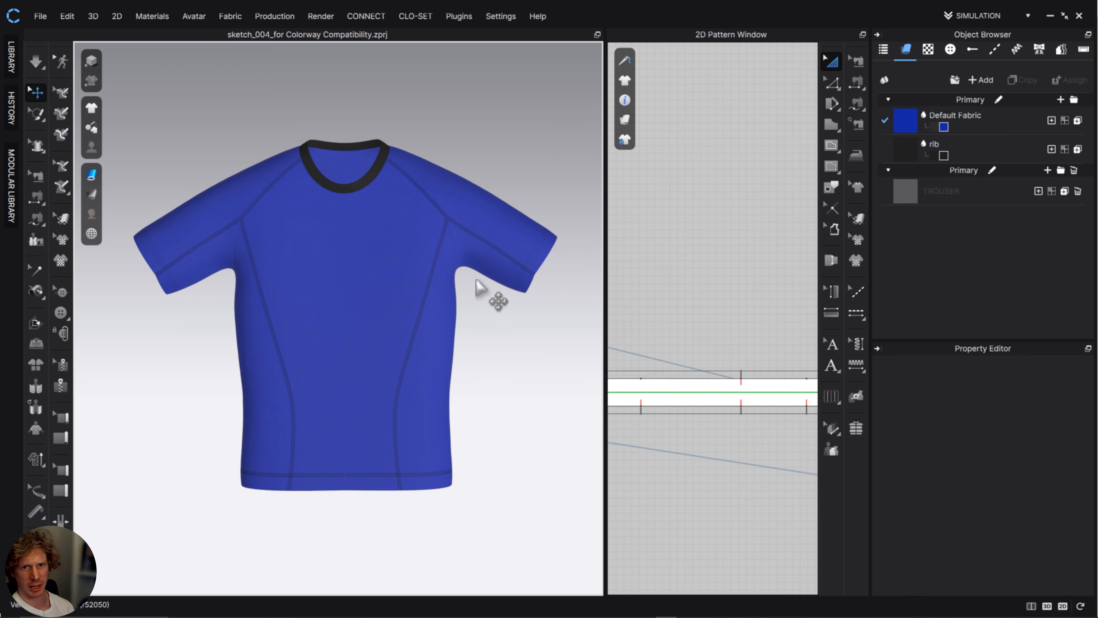
Start a 3D snapshot of the blue T-shirt with the PNG file name 004_colourways in the sketch_004 folder.
scroll(476, 285, "down", 2)
scroll(482, 303, "up", 8)
middle_click_drag(519, 207, 345, 420)
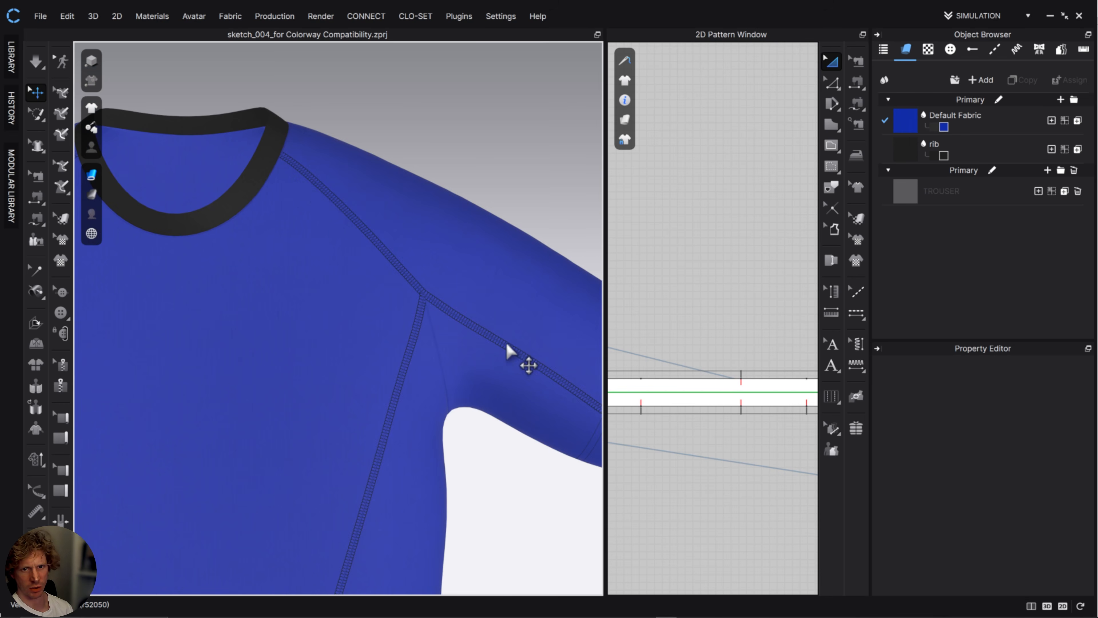
scroll(485, 373, "down", 6)
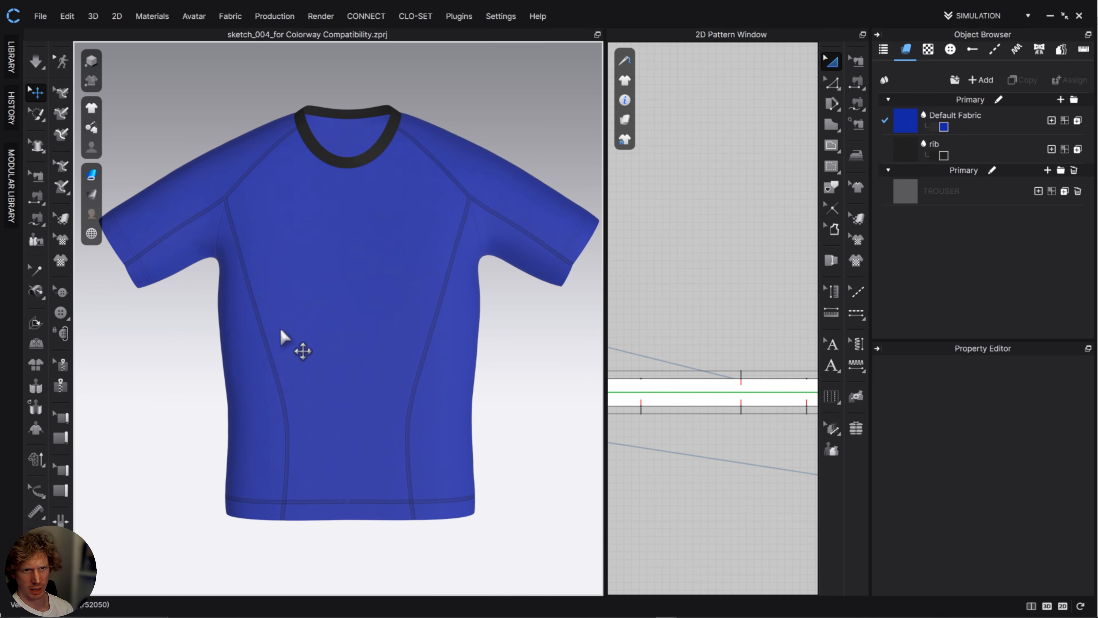
scroll(509, 326, "down", 2)
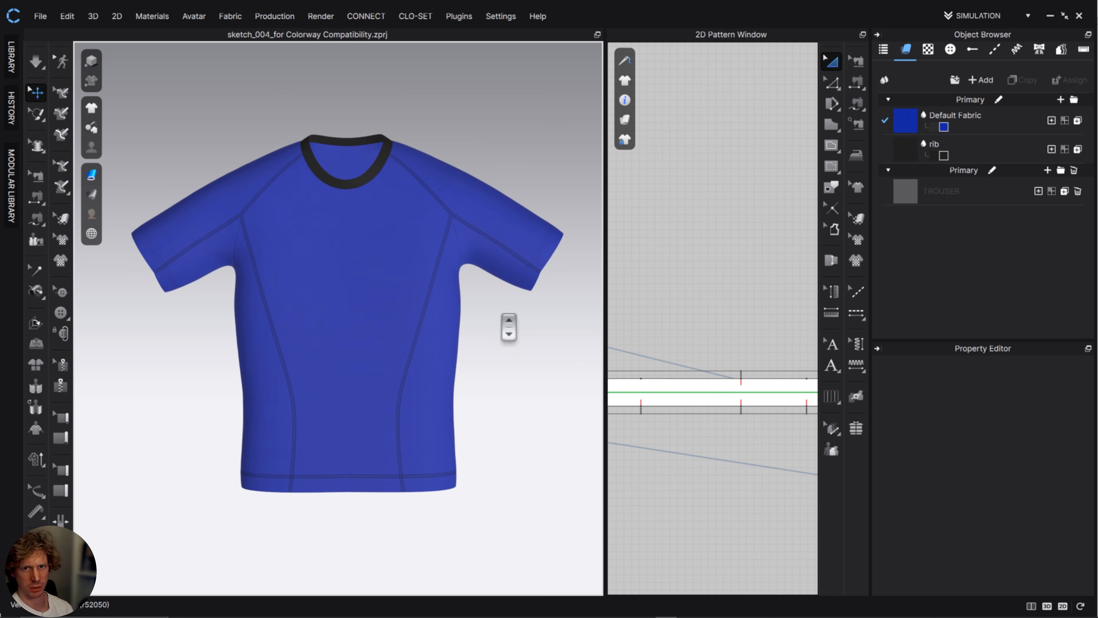
scroll(508, 327, "up", 1)
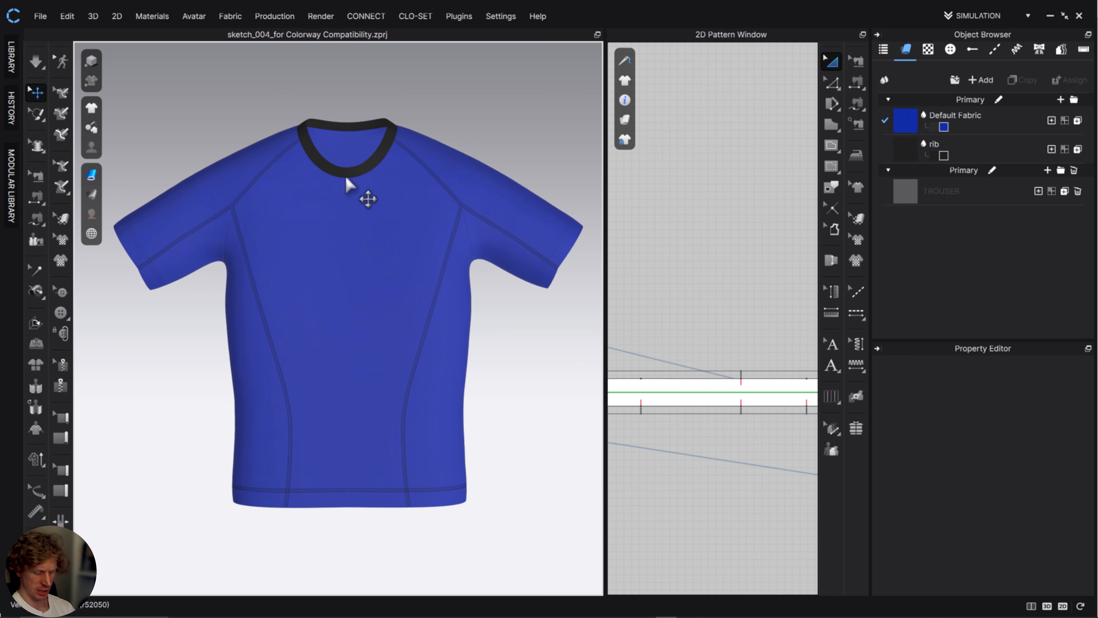
key("F10")
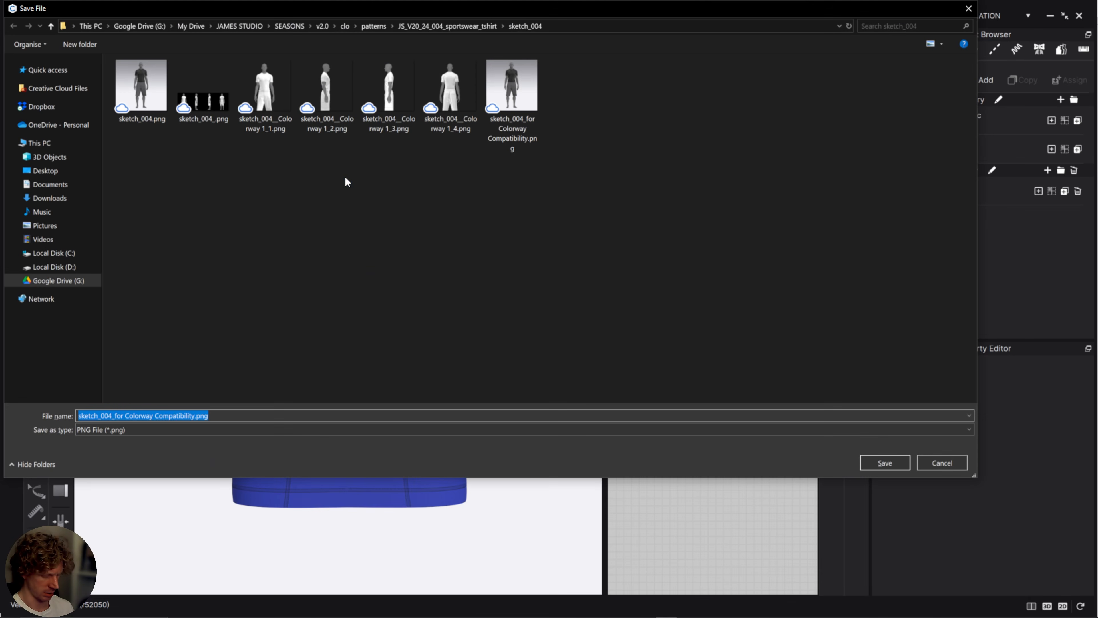
type("00")
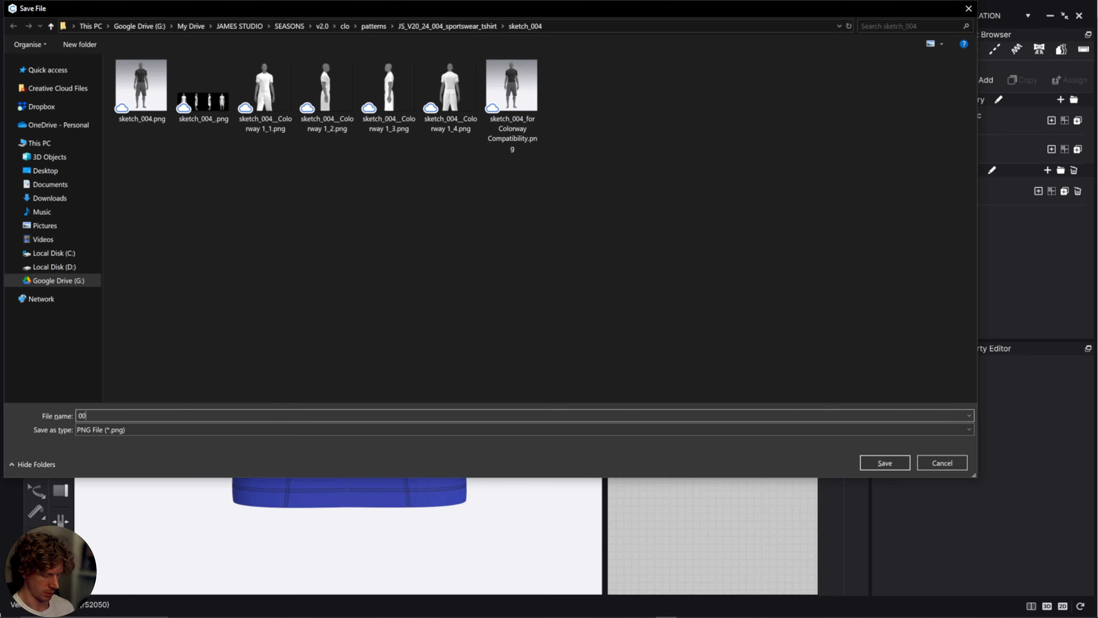
type("4_colourways")
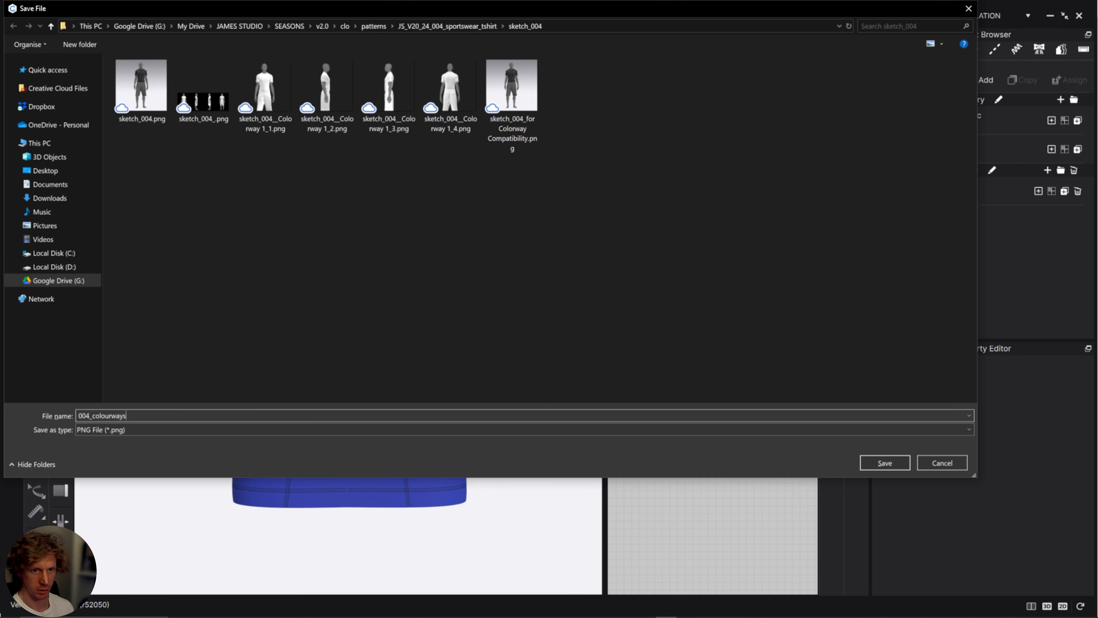
left_click(866, 468)
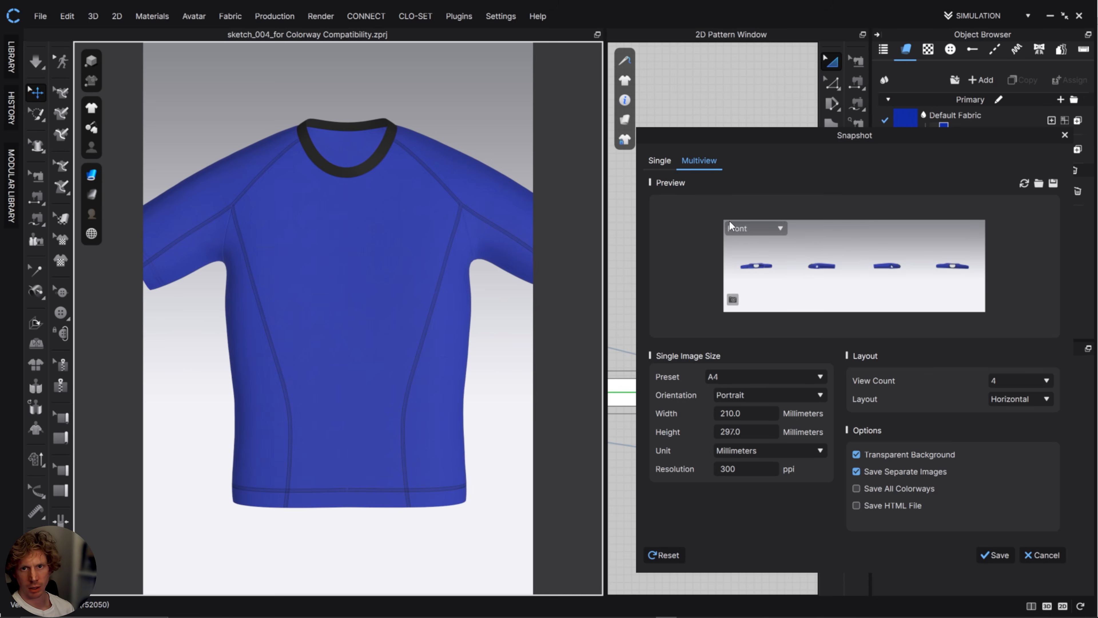
Set up a multiview snapshot with a view count of 2, using Top for the first view and Bottom for the second.
left_click(663, 160)
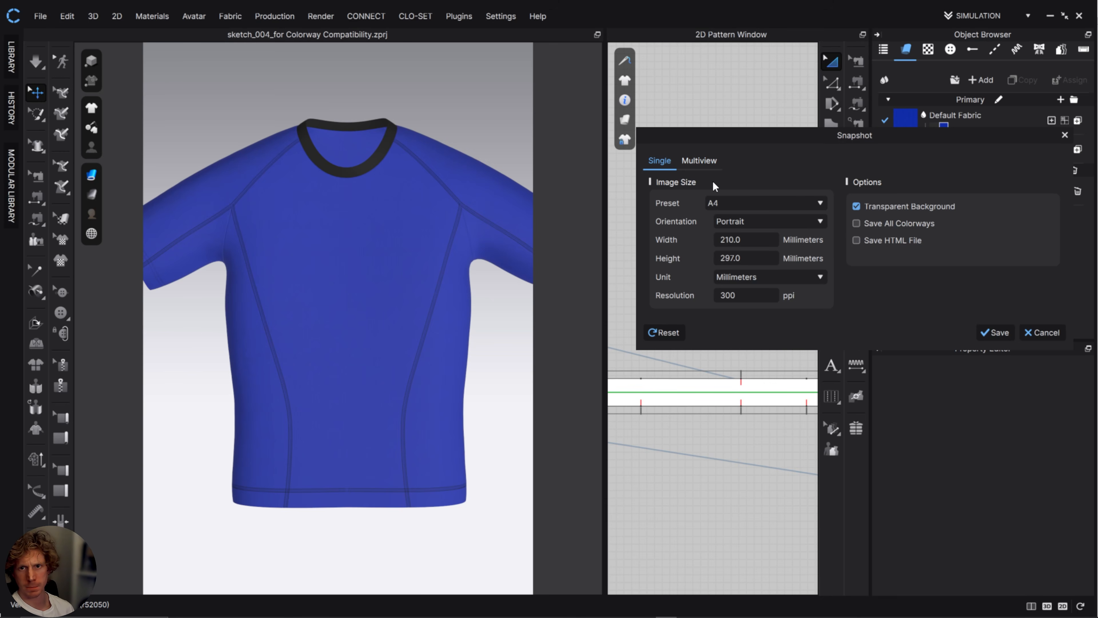
left_click(704, 161)
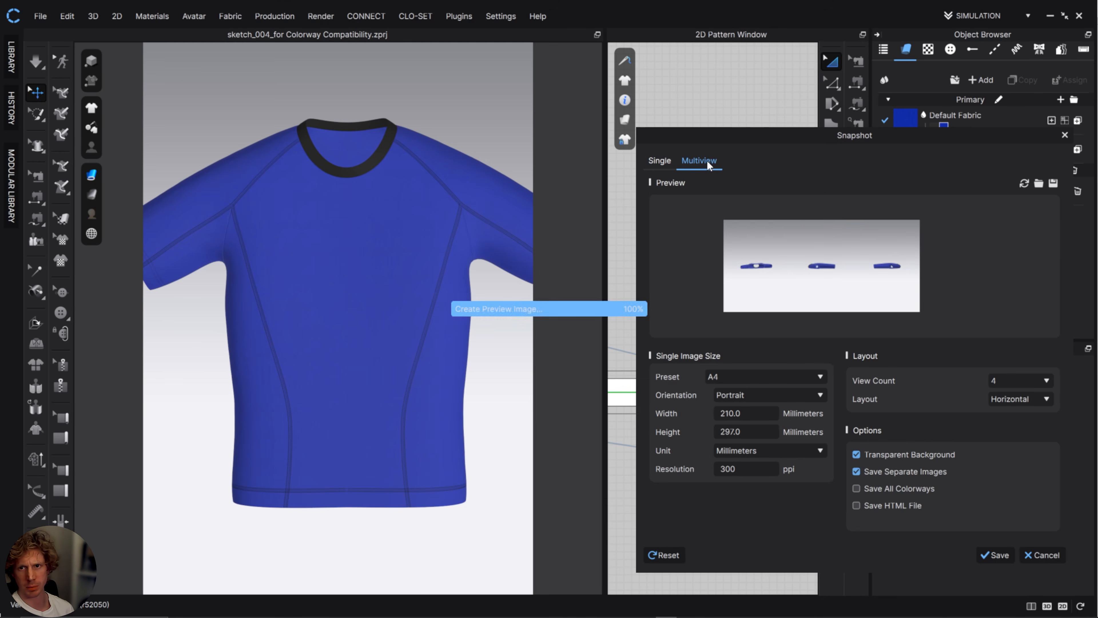
left_click(780, 228)
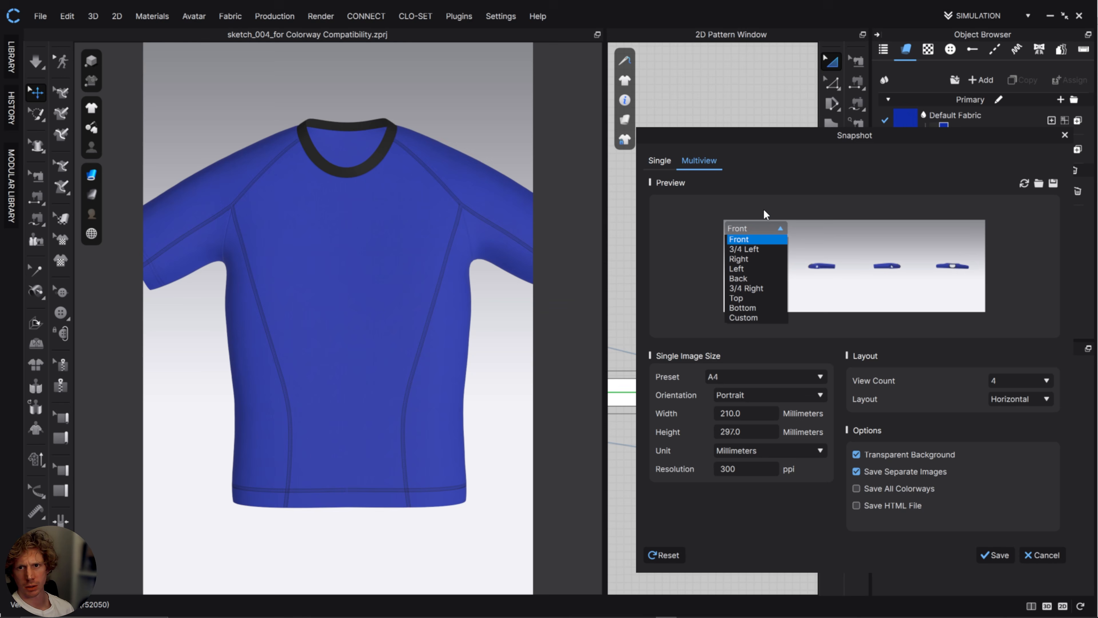
left_click(752, 298)
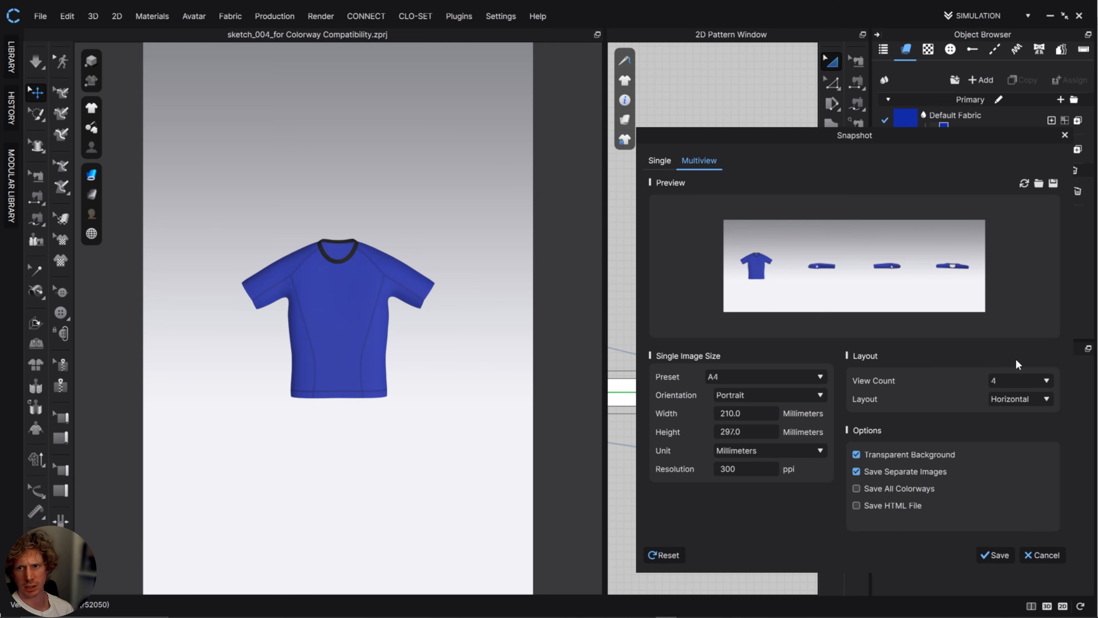
left_click(1047, 380)
left_click(1016, 392)
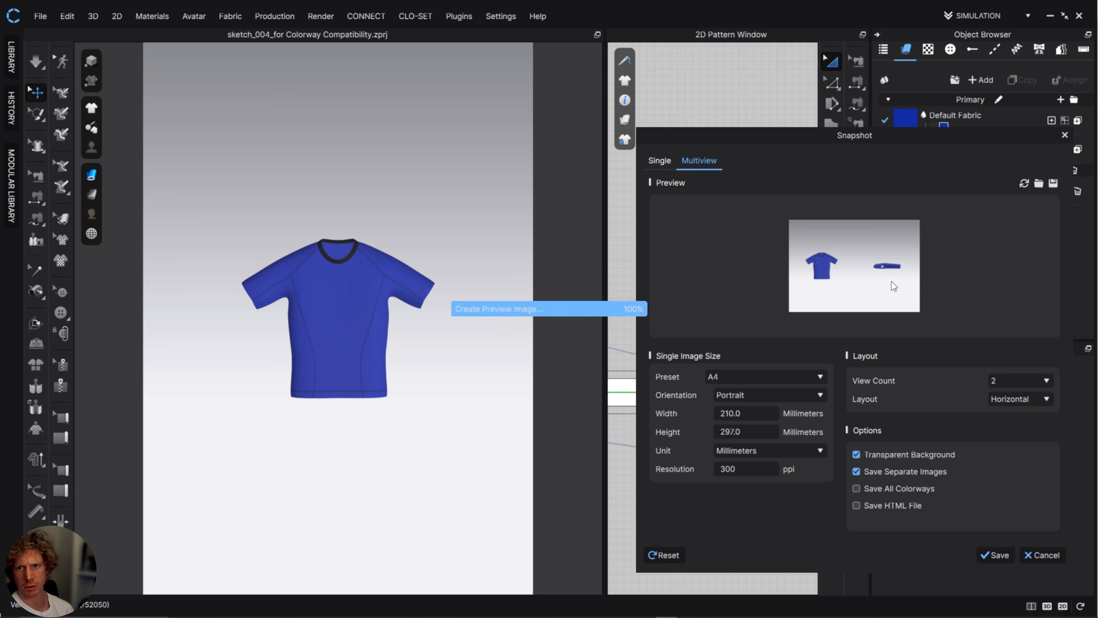
mouse_move(883, 272)
left_click(889, 228)
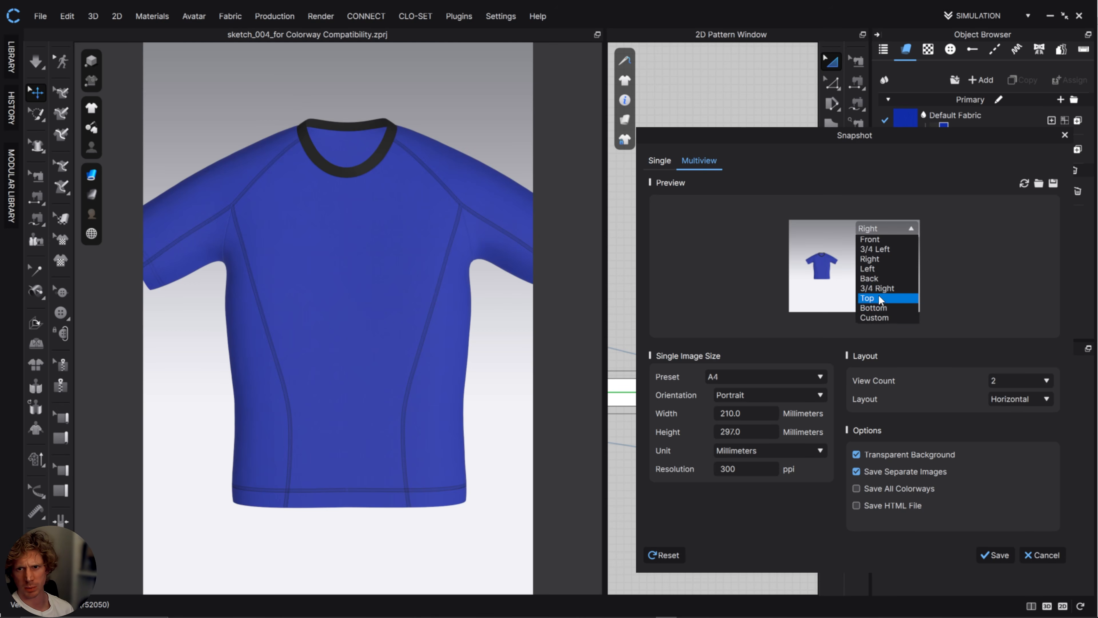
left_click(884, 307)
Include all colorways in the multiview snapshot and save the images.
mouse_move(826, 254)
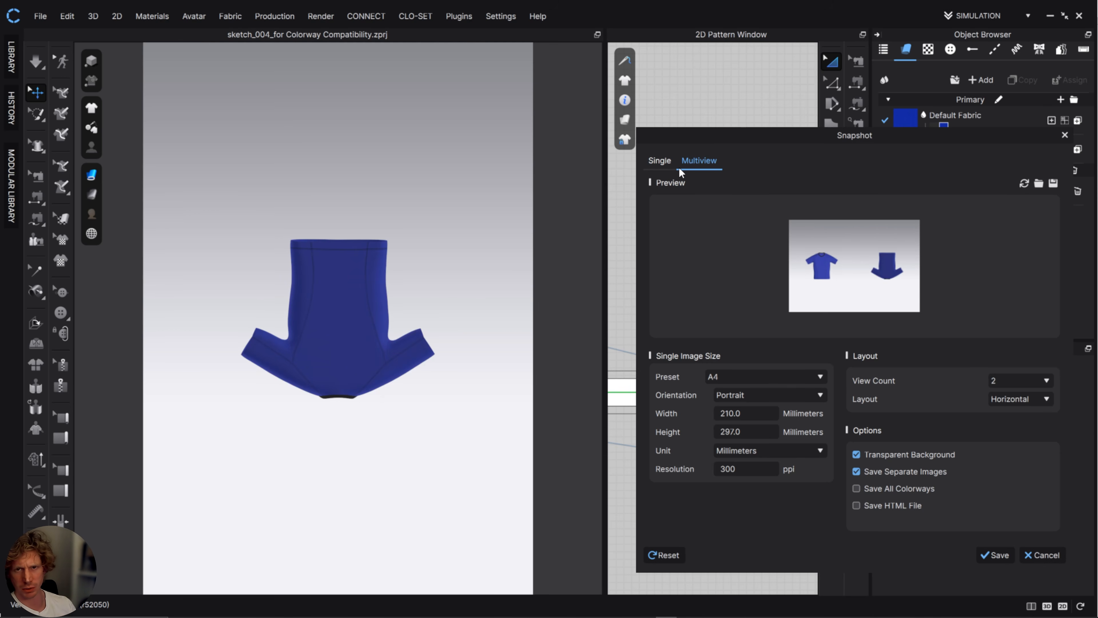
scroll(379, 367, "down", 1)
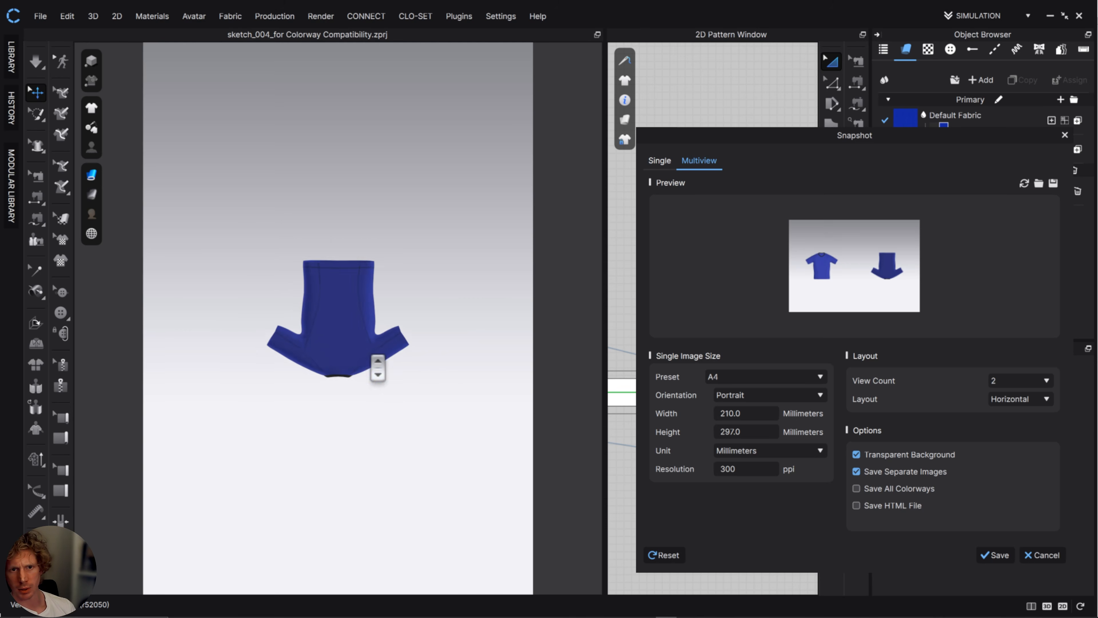
scroll(378, 368, "up", 3)
scroll(377, 367, "up", 1)
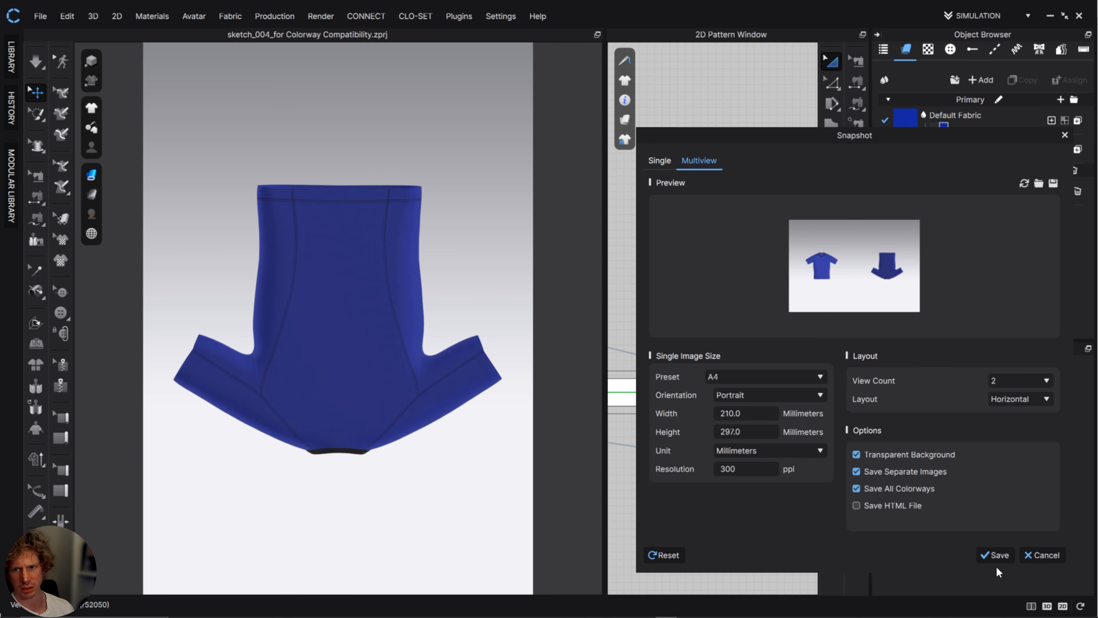
left_click(996, 555)
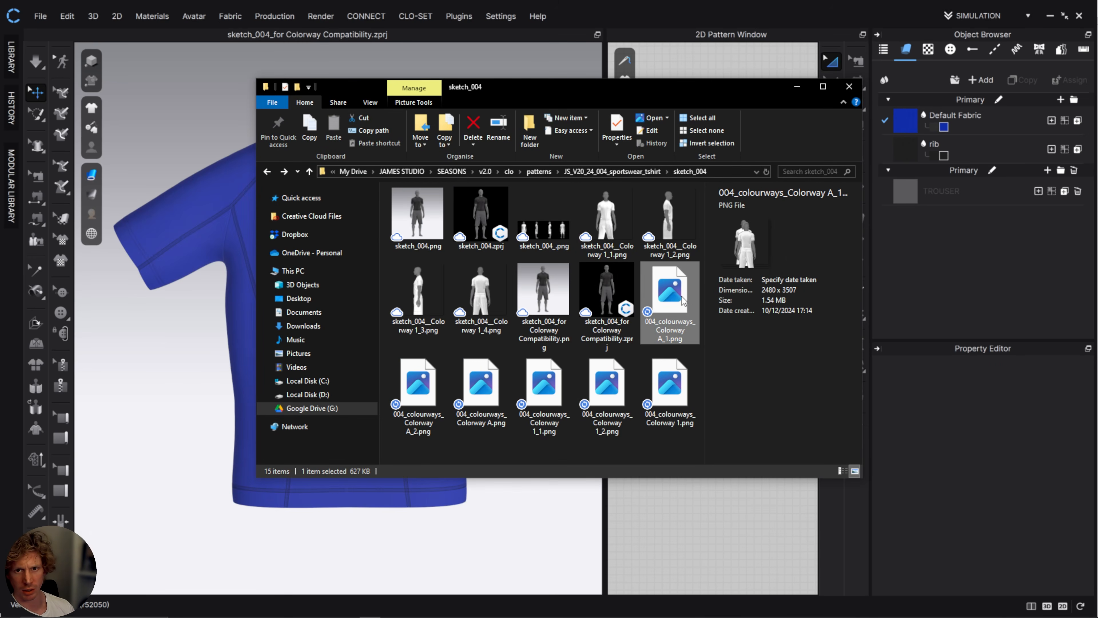
Check the exported 004_colourways PNG files in the sketch_004 folder, viewing the Colorway A image at full size.
left_click(416, 383)
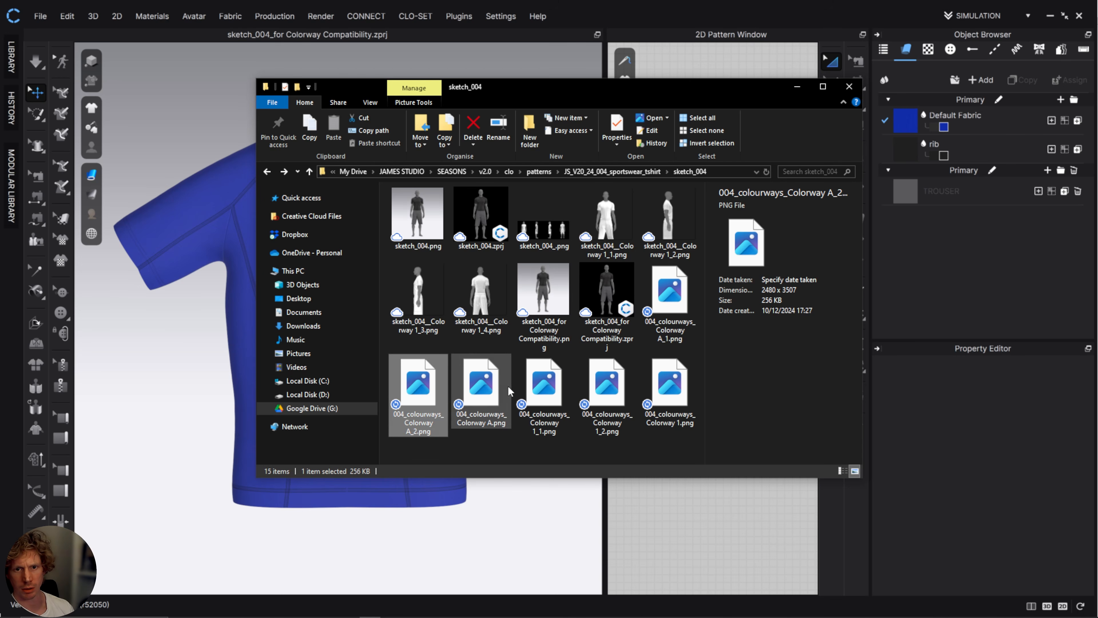
left_click(495, 386)
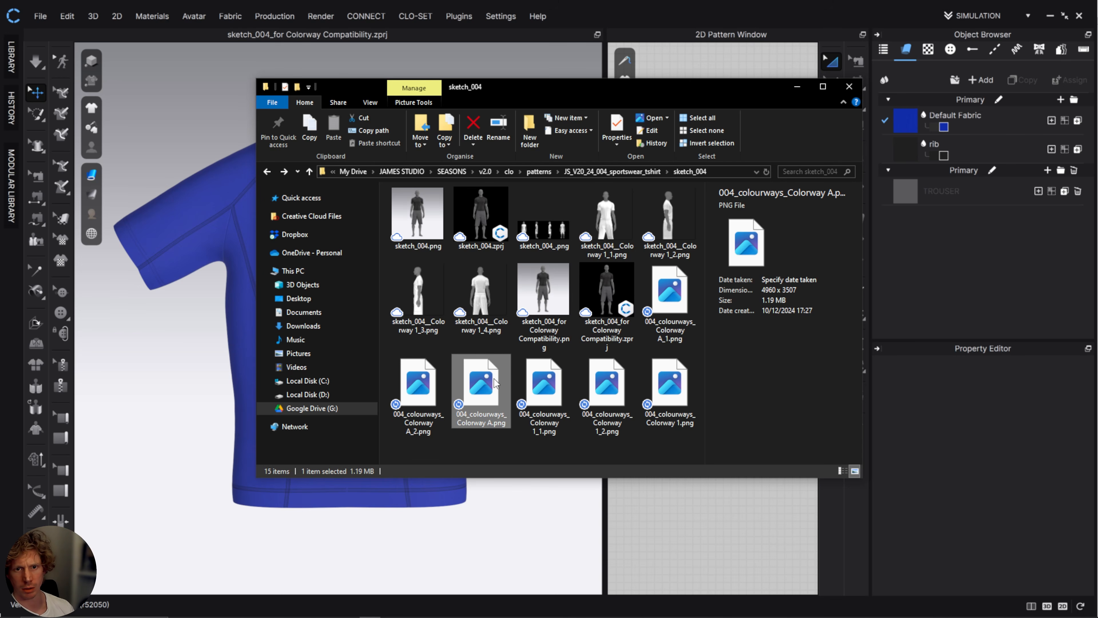
double_click(494, 379)
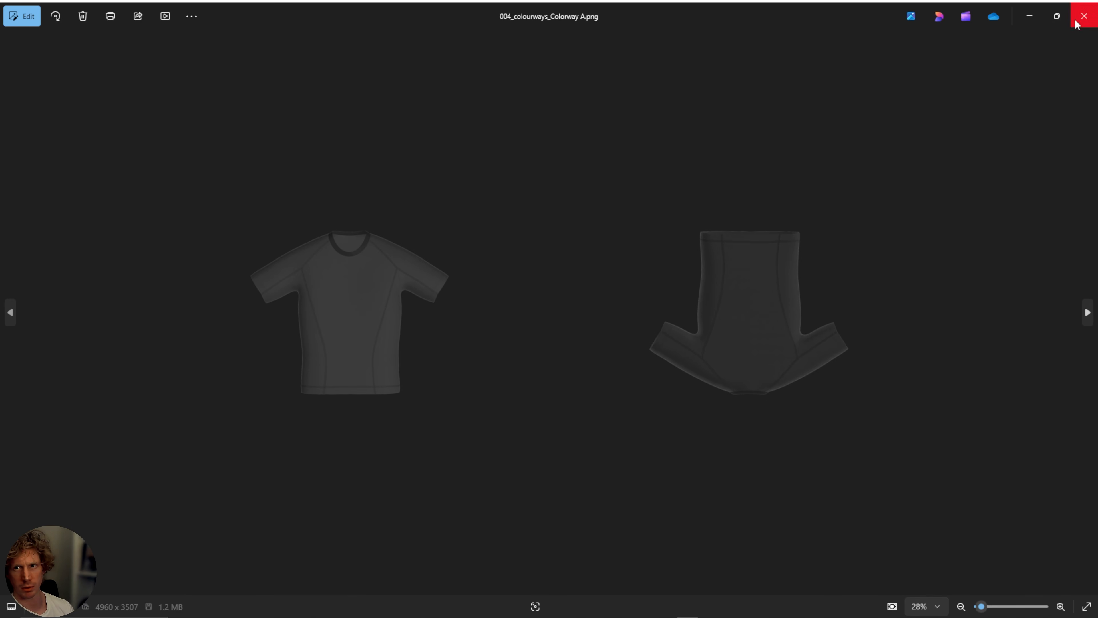
left_click(1084, 16)
left_click(680, 314)
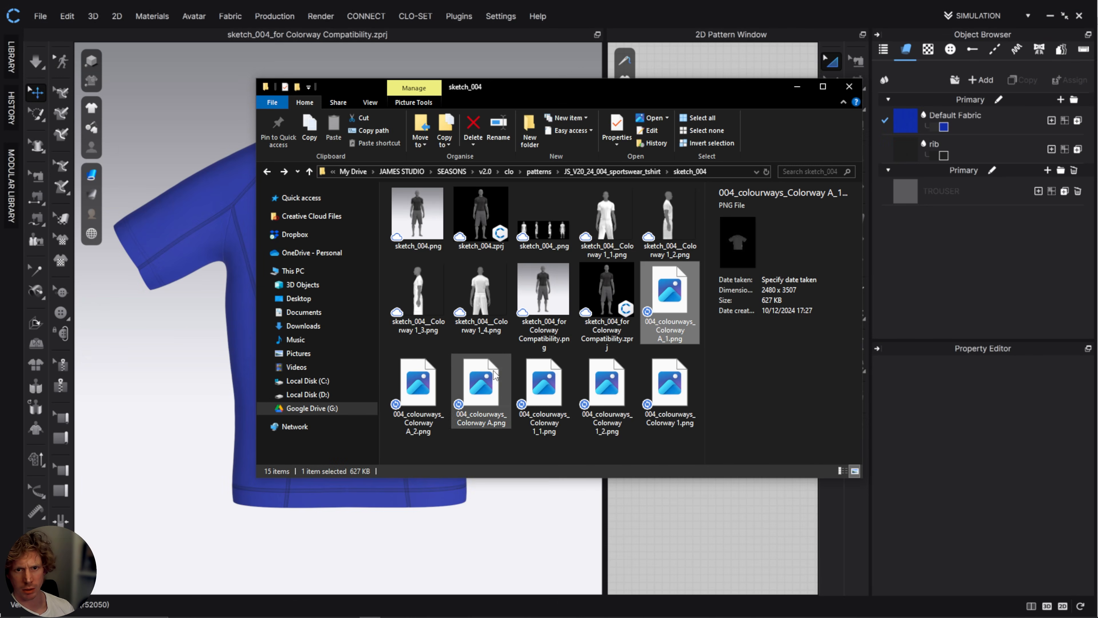
left_click(417, 387)
left_click(484, 384)
left_click(555, 391)
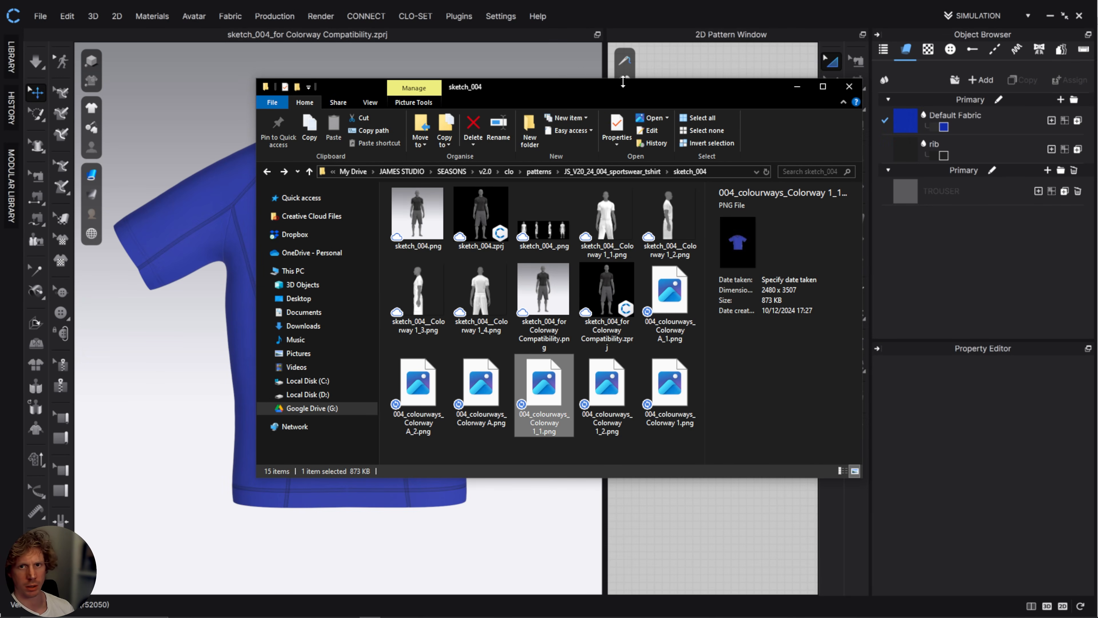
Switch to Illustrator and place 004_colourways_Colorway 1_1.png and 004_colourways_Colorway A_1.png from the sketch_004 folder into the FITTED TSHIRT document.
left_click(1050, 16)
left_click_drag(544, 385, 906, 222)
left_click(669, 385)
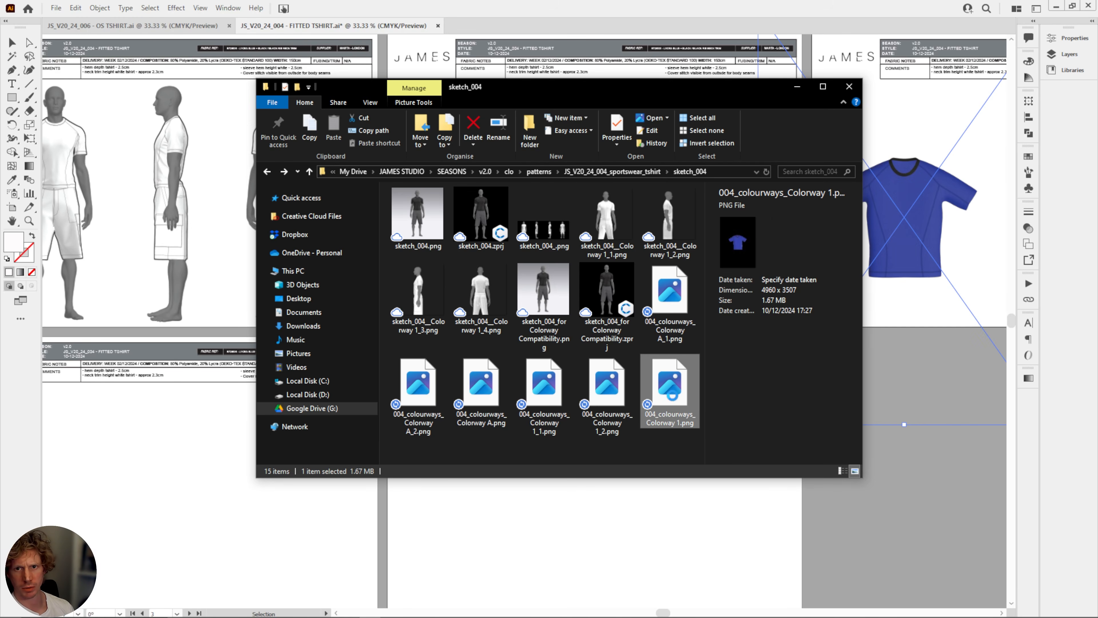
left_click(621, 394)
left_click(661, 299)
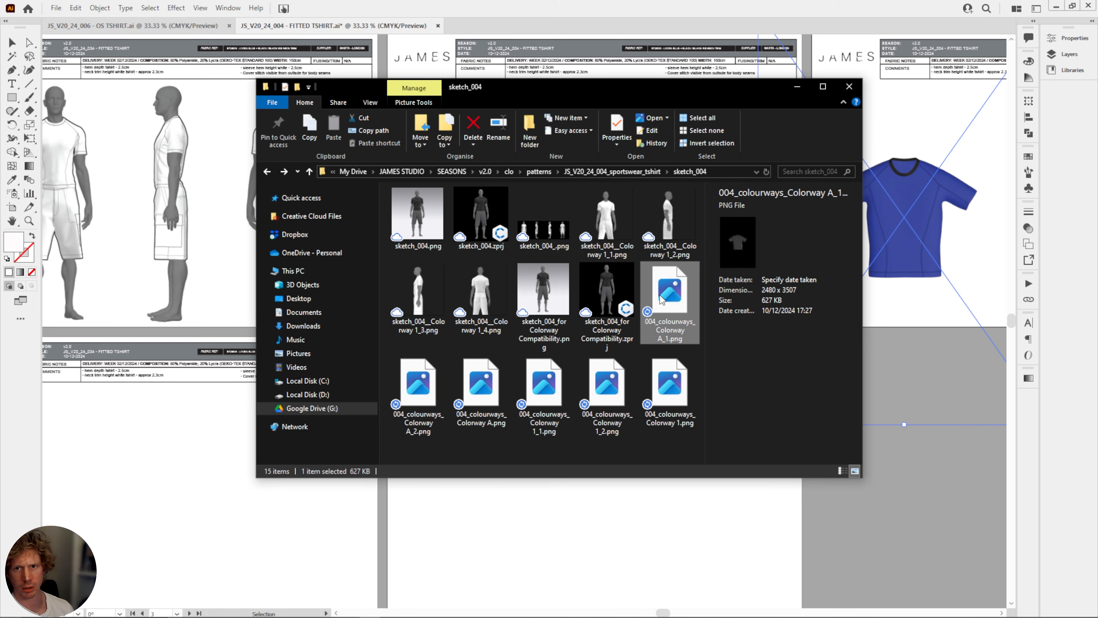
left_click_drag(708, 98, 468, 116)
left_click_drag(432, 318, 852, 526)
left_click_drag(793, 412, 544, 366)
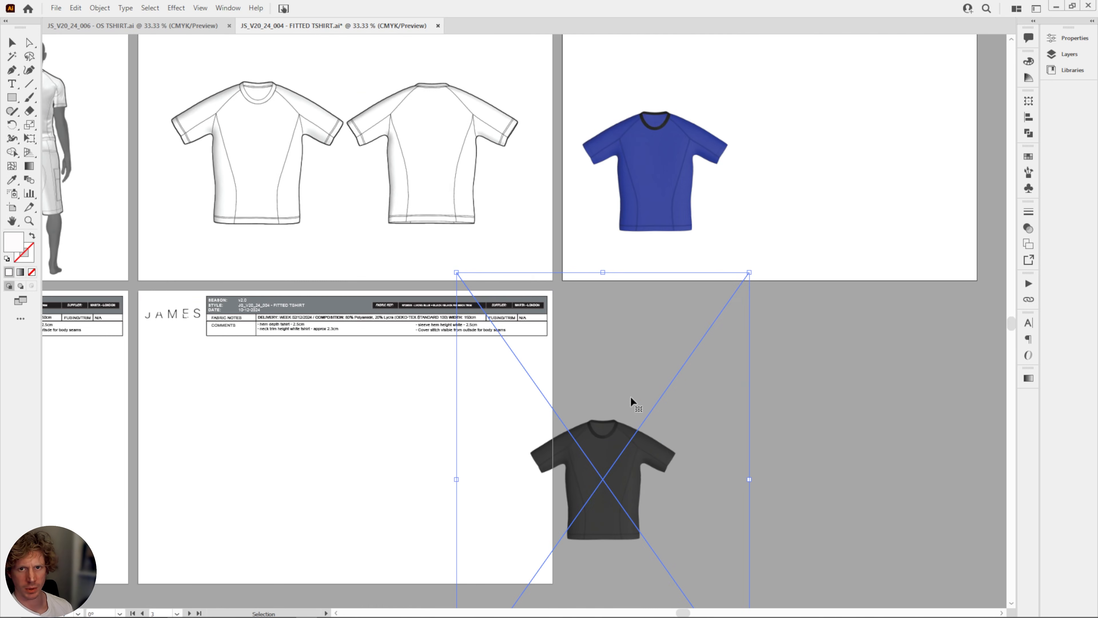
Move the black T-shirt image onto the colourway page to the right of the blue T-shirt.
left_click_drag(622, 426, 989, 133)
left_click_drag(864, 215, 630, 425)
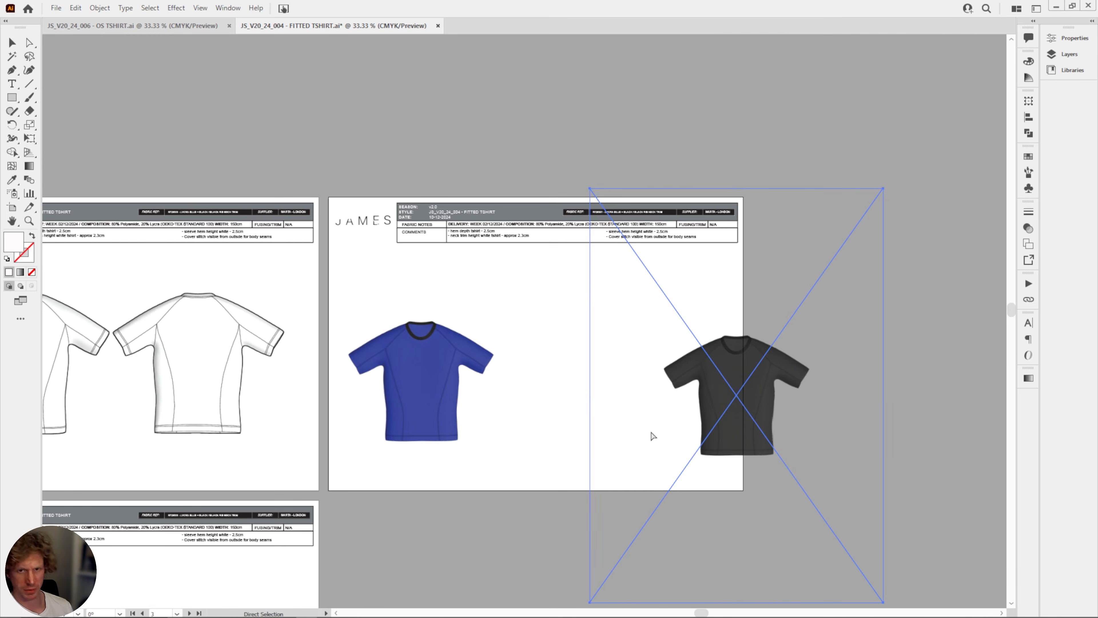
key("ctrl+plus")
key("ctrl+plus")
left_click_drag(584, 377, 863, 377)
key("ctrl+minus")
left_click_drag(614, 331, 815, 383)
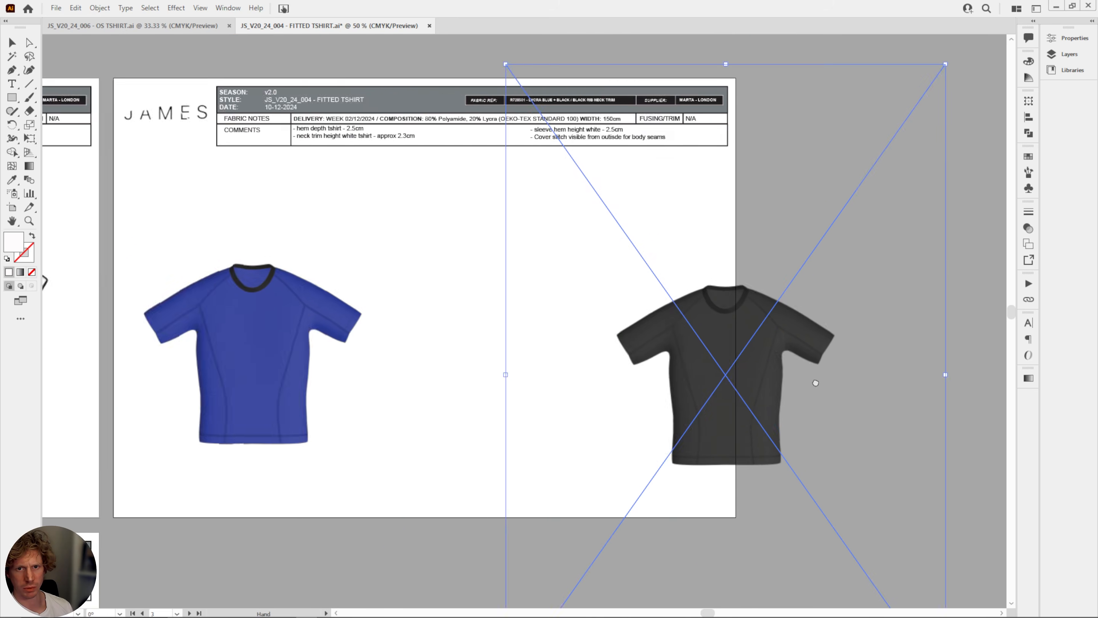
Crop the blue T-shirt image close around the garment, accepting that the linked file is embedded.
left_click(304, 311)
right_click(305, 311)
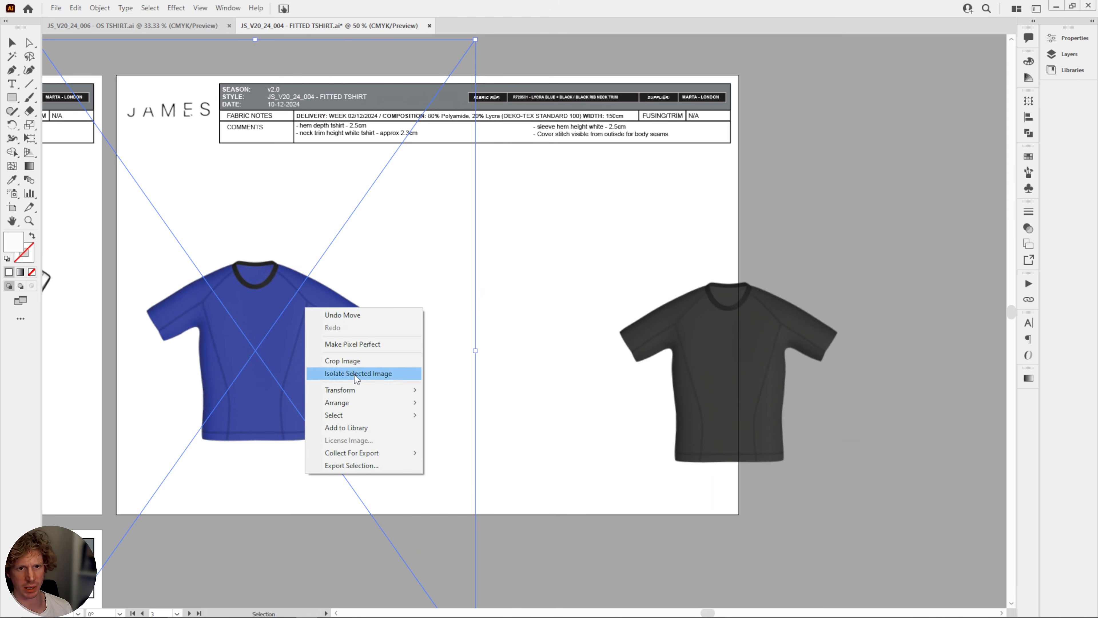
left_click(372, 361)
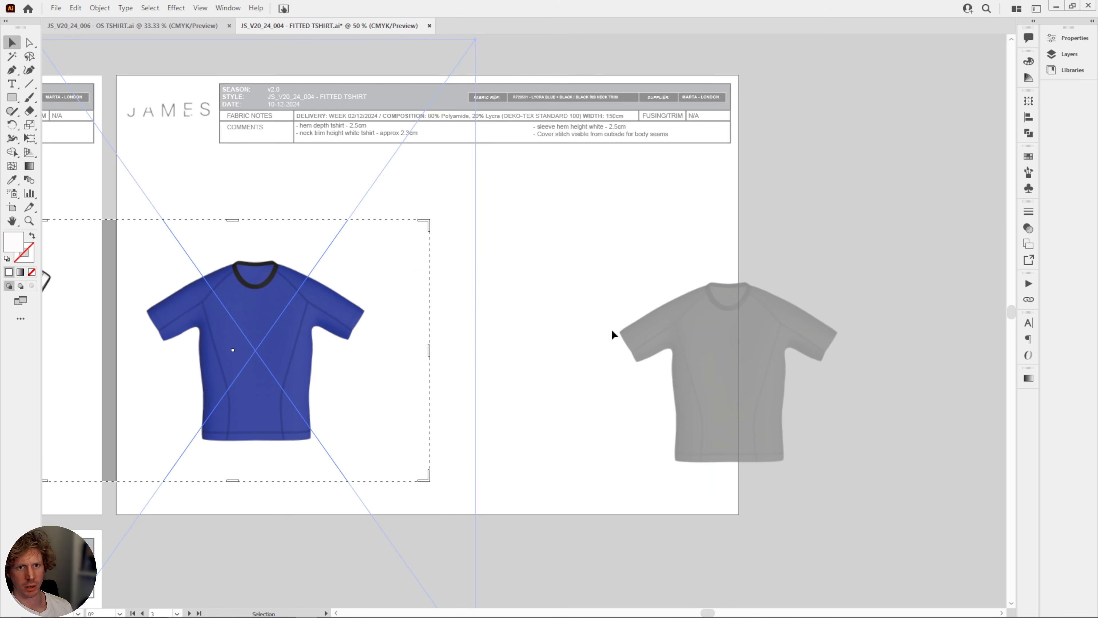
left_click(616, 328)
left_click_drag(262, 292, 251, 303)
left_click_drag(464, 353, 686, 342)
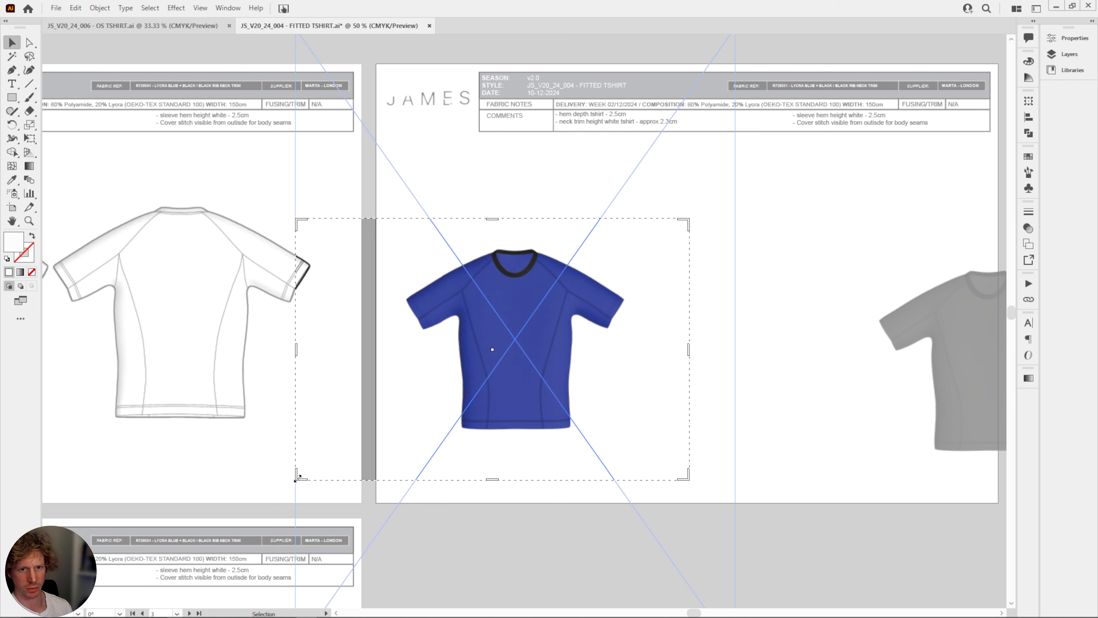
left_click_drag(299, 476, 392, 448)
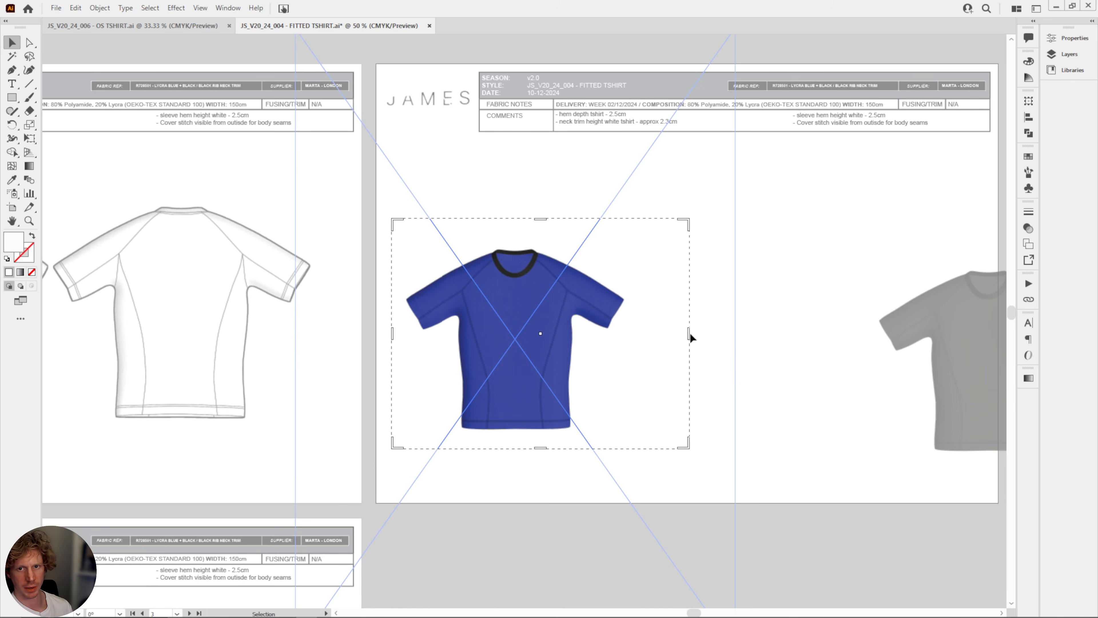
left_click_drag(690, 336, 634, 340)
key("Return")
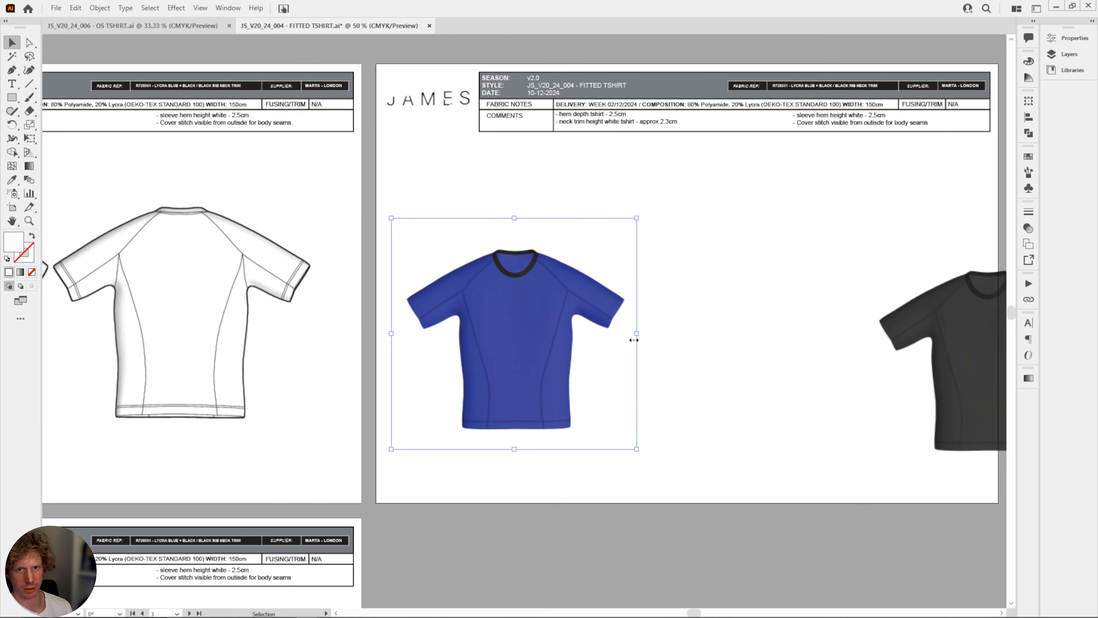
Move the cropped blue T-shirt higher on the colourway page and shift the black T-shirt image.
left_click_drag(486, 322, 537, 279)
left_click_drag(765, 320, 629, 341)
left_click_drag(830, 342, 753, 304)
Crop the black T-shirt image close around the garment, embedding a copy of the linked file.
right_click(753, 304)
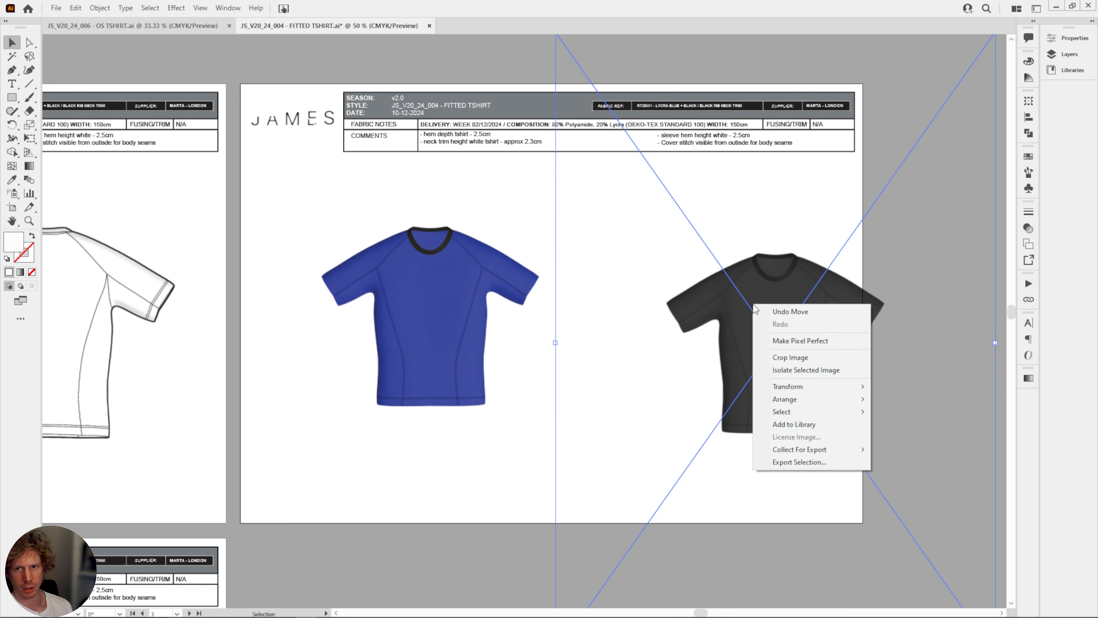
left_click(790, 358)
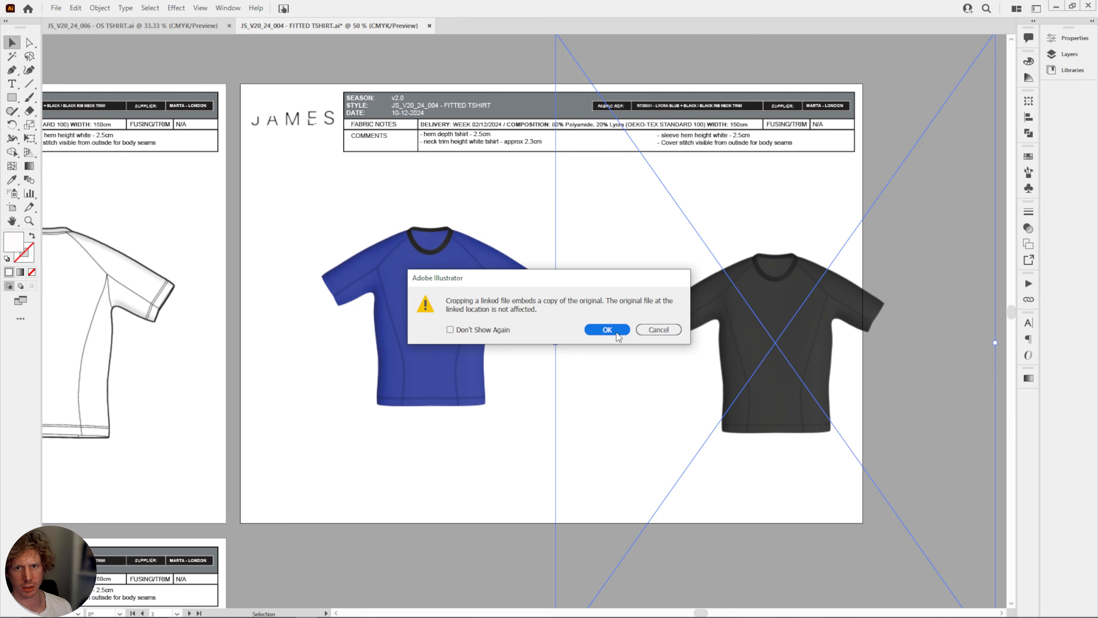
left_click(617, 332)
left_click_drag(560, 211, 660, 233)
left_click_drag(951, 506, 896, 451)
key("Return")
Line the black T-shirt up beside the blue one, then enlarge both together and centre them on the colourway page.
left_click_drag(794, 339, 657, 310)
left_click_drag(750, 476, 407, 289)
left_click_drag(757, 397, 851, 443, "shift")
left_click_drag(742, 350, 726, 355)
left_click(884, 397)
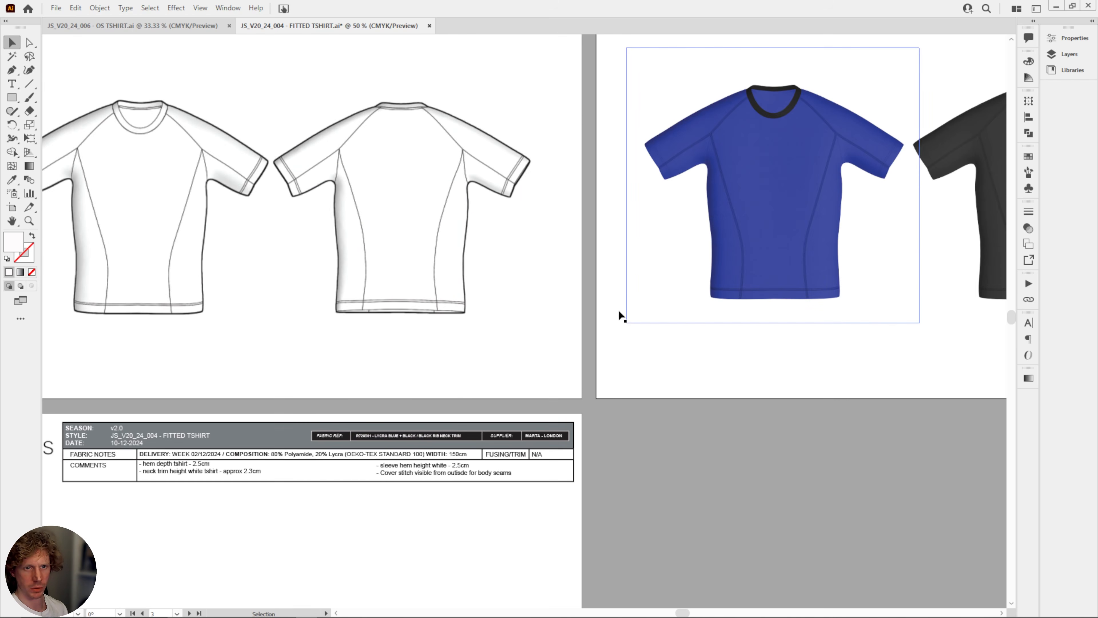
In the JS_V20_24_006 OS TSHIRT document, copy the OUTSIDE and INSIDE neck detail drawings with their labels and the back neck tape note.
left_click_drag(463, 397, 676, 400)
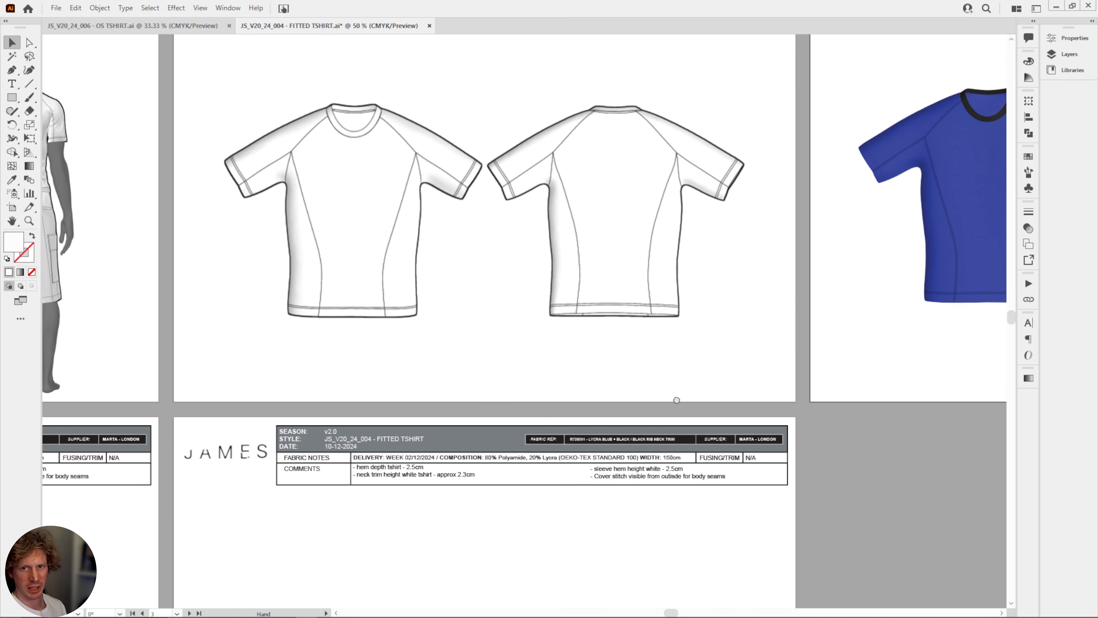
key("ctrl+minus")
key("ctrl+minus")
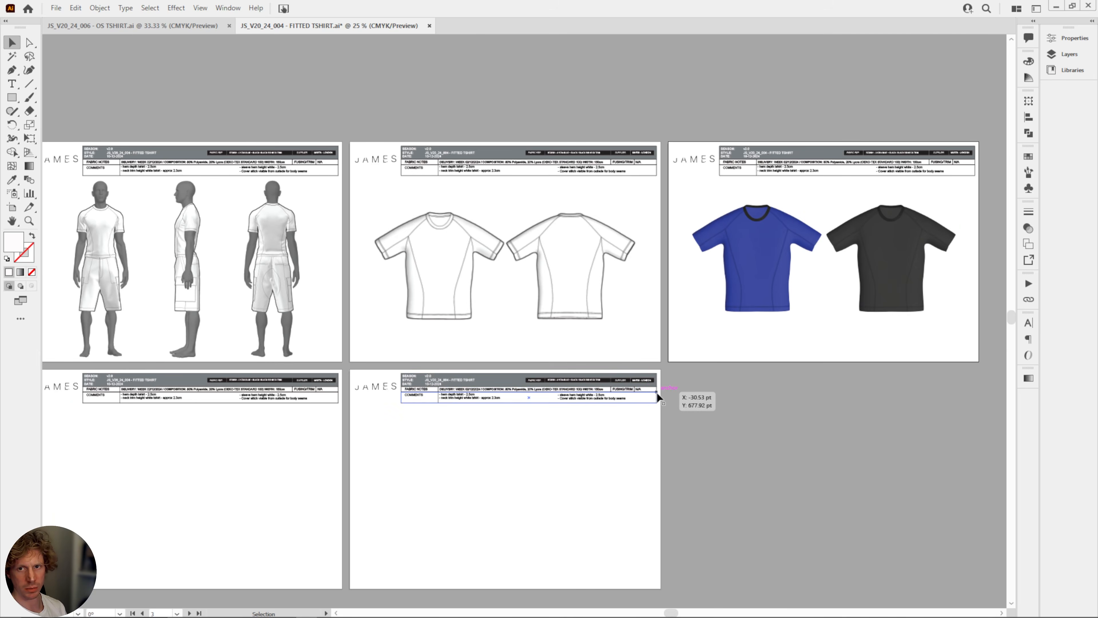
left_click_drag(709, 357, 681, 312)
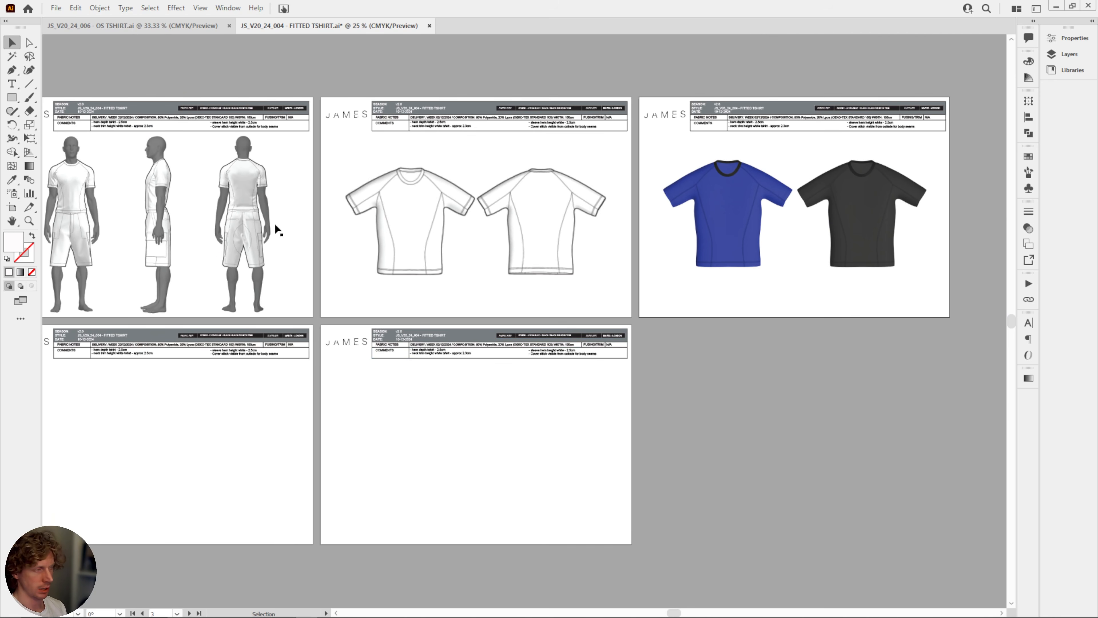
left_click(134, 25)
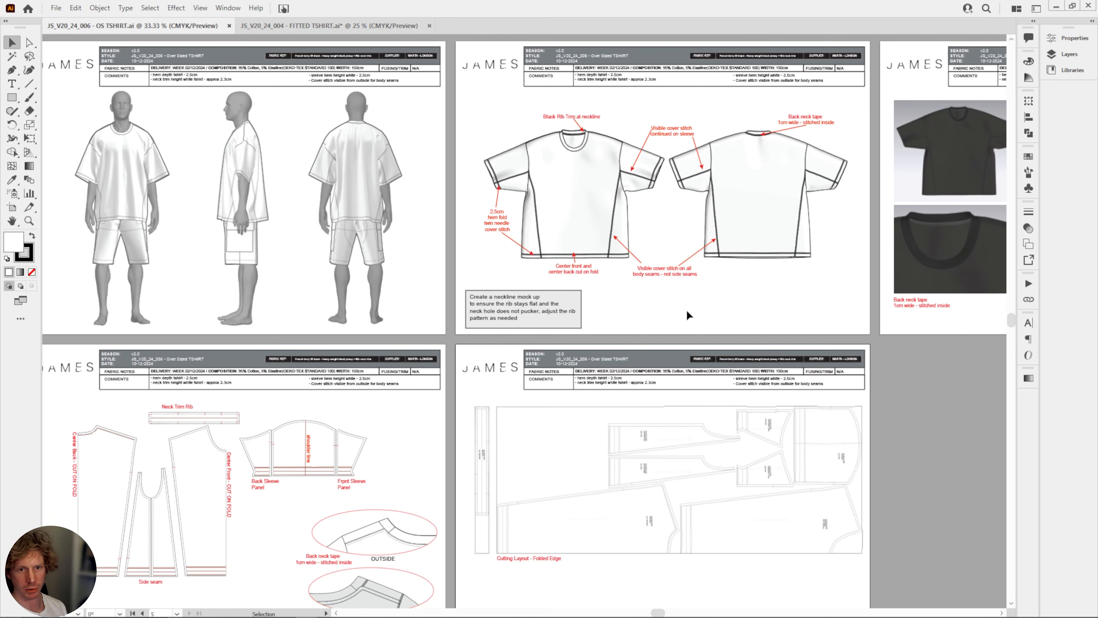
left_click_drag(544, 409, 592, 216)
key("ctrl+plus")
key("ctrl+plus")
key("ctrl+plus")
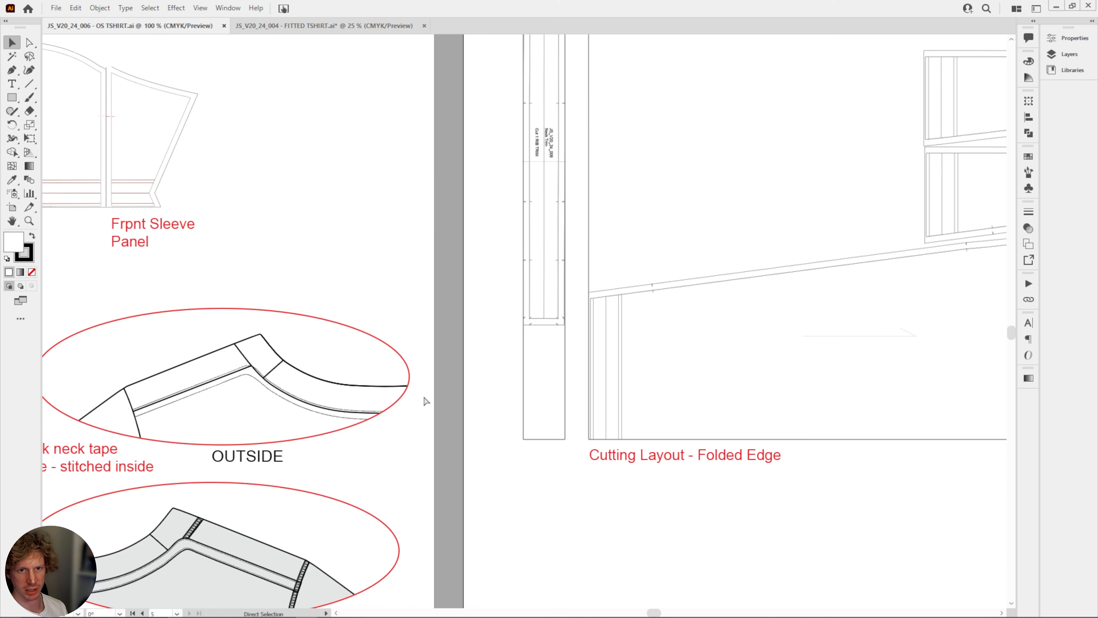
left_click_drag(424, 396, 610, 276)
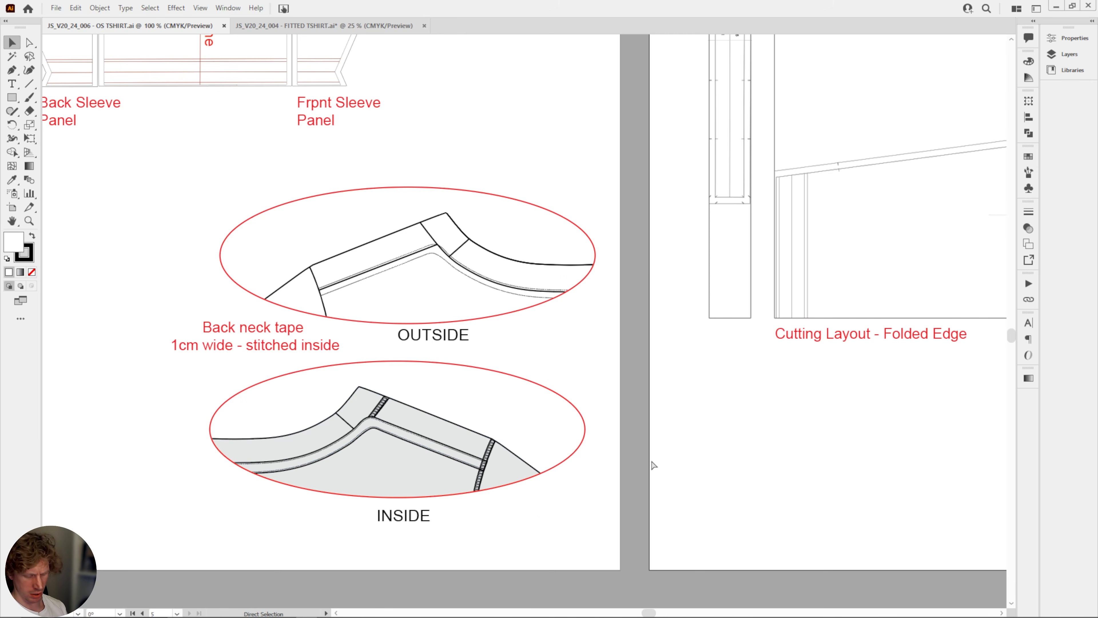
key("ctrl+minus")
left_click_drag(586, 486, 270, 230)
left_click(254, 254, "shift")
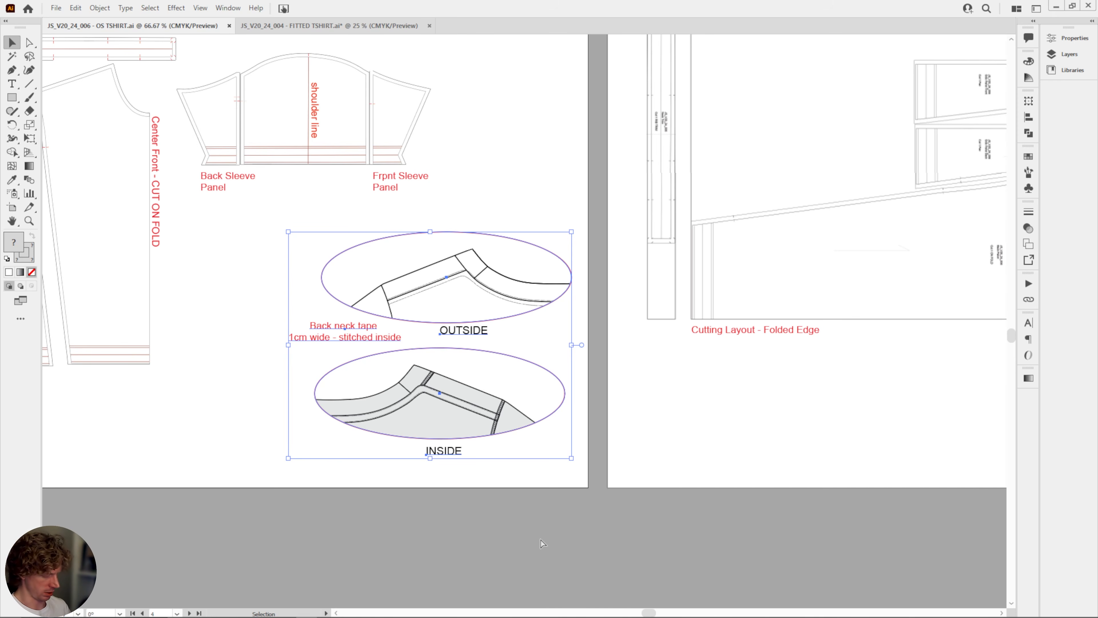
key("ctrl+c")
Paste the neck detail drawings into the FITTED TSHIRT document and park them below the blue T-shirt on the colourway page.
left_click_drag(849, 161, 587, 369)
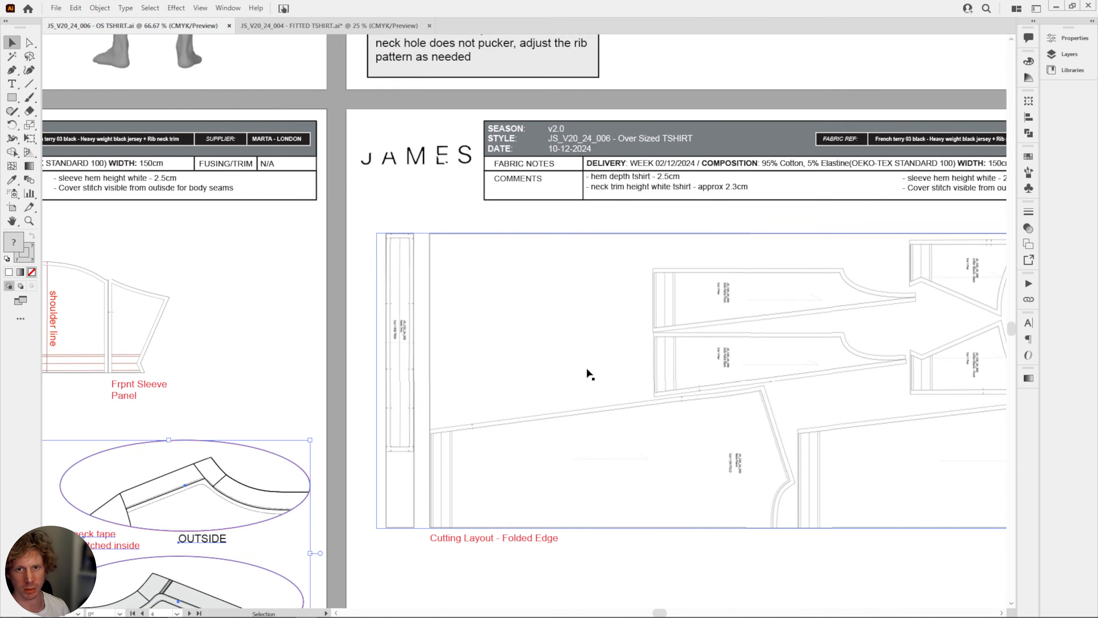
scroll(605, 325, "up", 5)
left_click(329, 26)
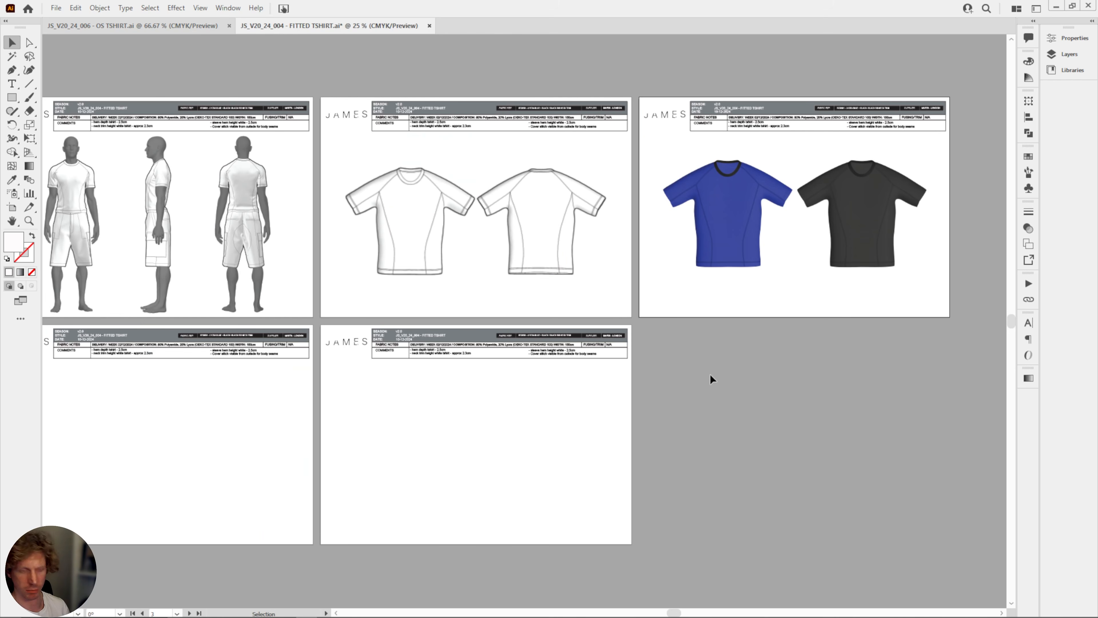
key("ctrl+v")
left_click_drag(643, 299, 699, 360)
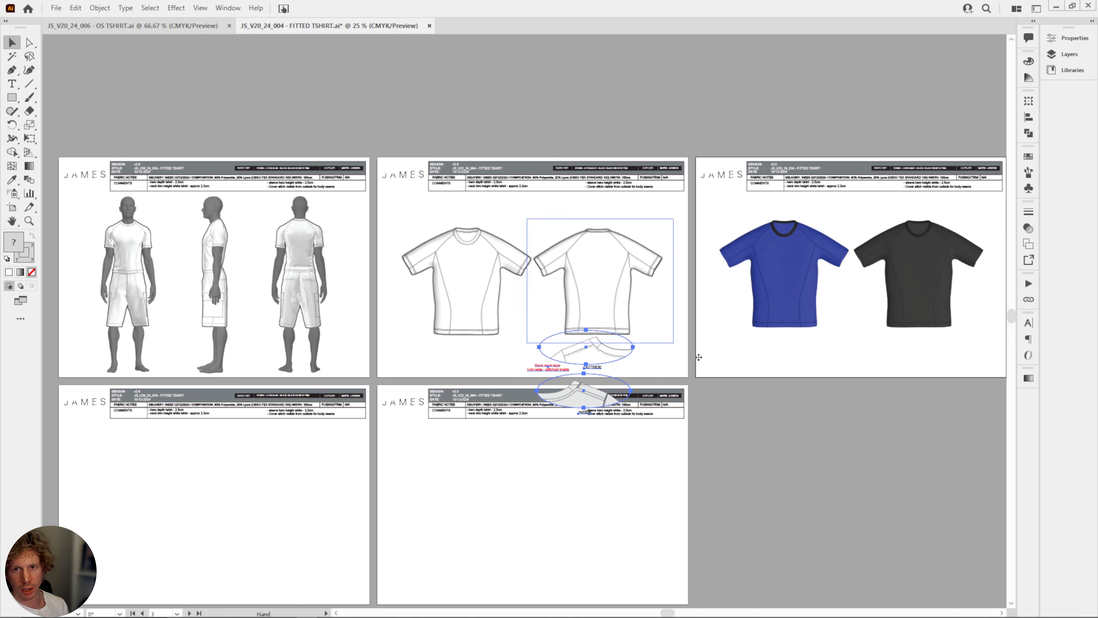
left_click_drag(583, 367, 766, 392)
Move the front and back flat sketches higher on their page and scale them down together to free space below.
left_click(465, 278)
left_click(601, 306, "shift")
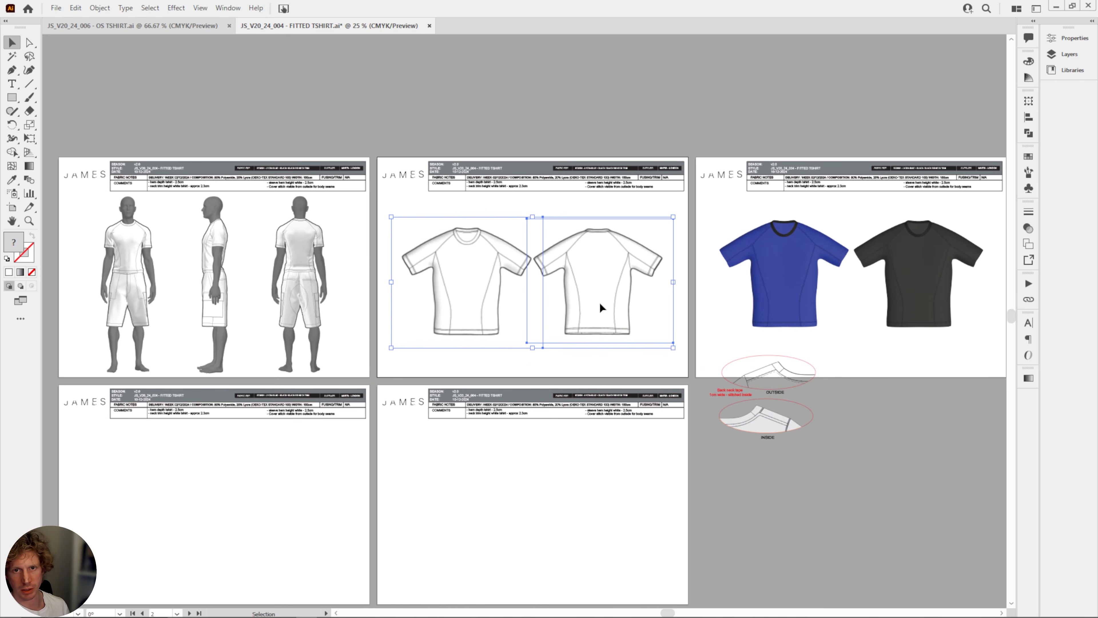
left_click_drag(601, 307, 596, 290)
left_click_drag(676, 333, 646, 316)
left_click(885, 436)
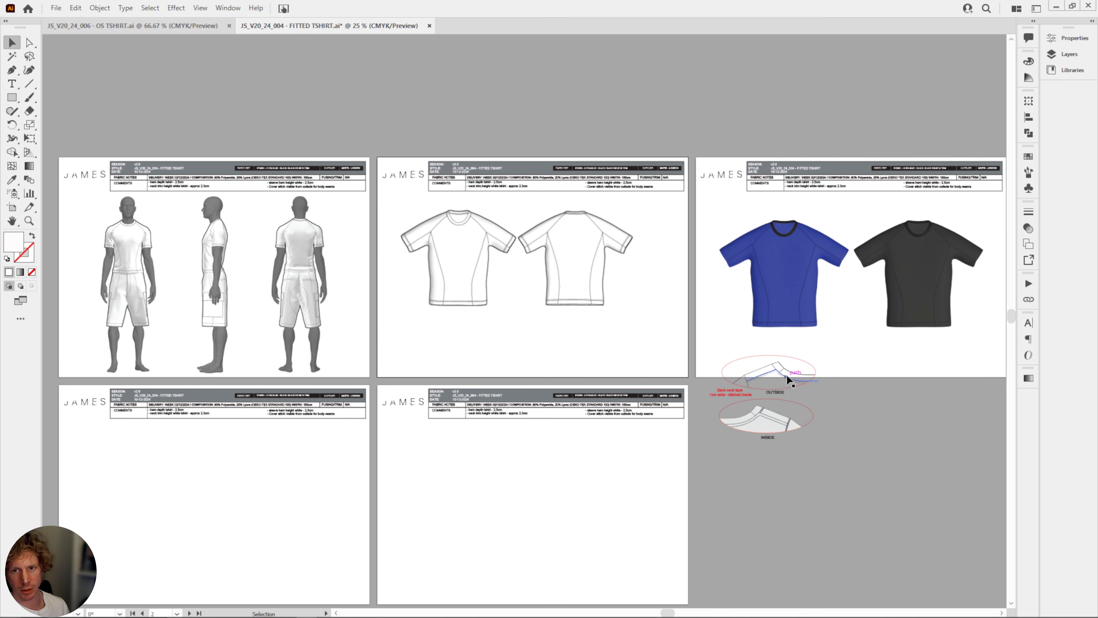
Arrange the INSIDE and OUTSIDE neck details side by side below the flat sketches, with the back neck tape note above them.
left_click(753, 358)
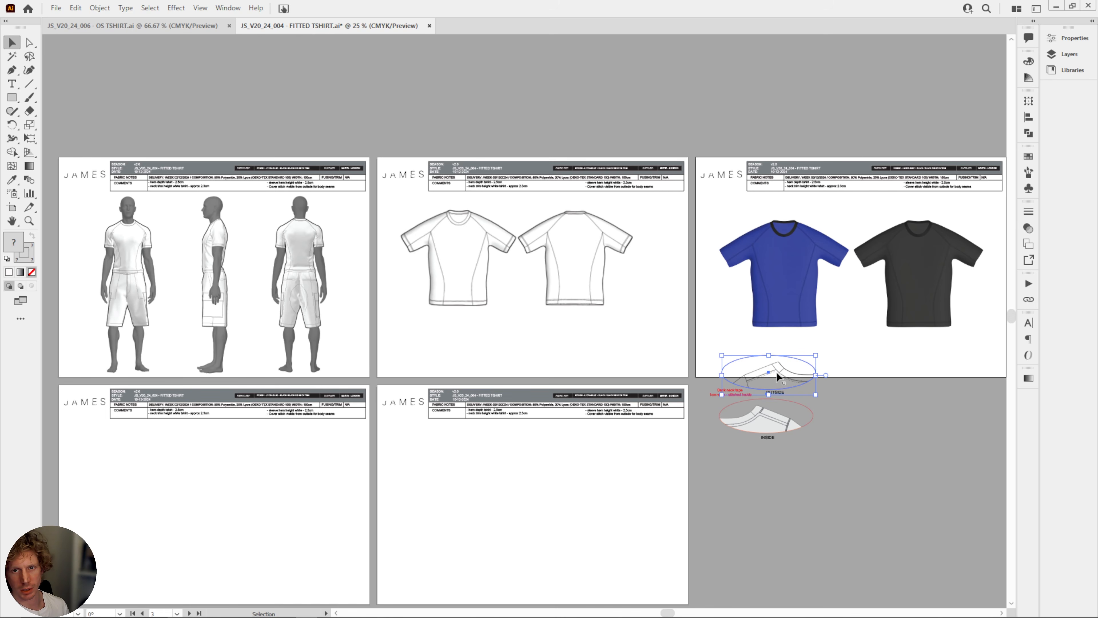
left_click_drag(776, 376, 641, 357)
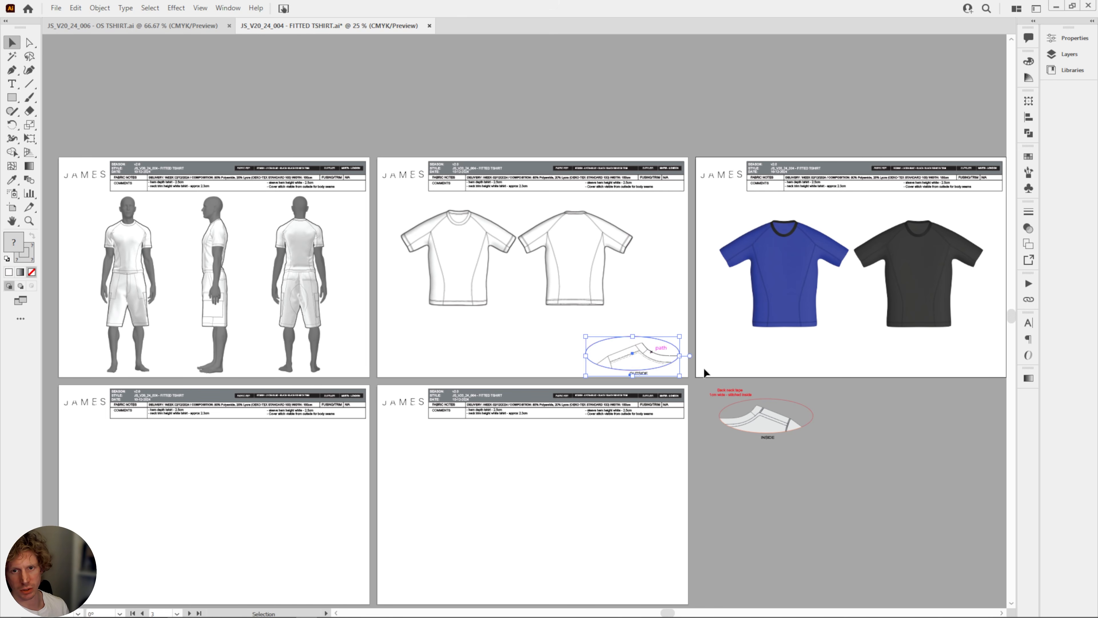
left_click_drag(784, 439, 551, 373)
left_click_drag(748, 399, 599, 338)
scroll(432, 454, "down", 2)
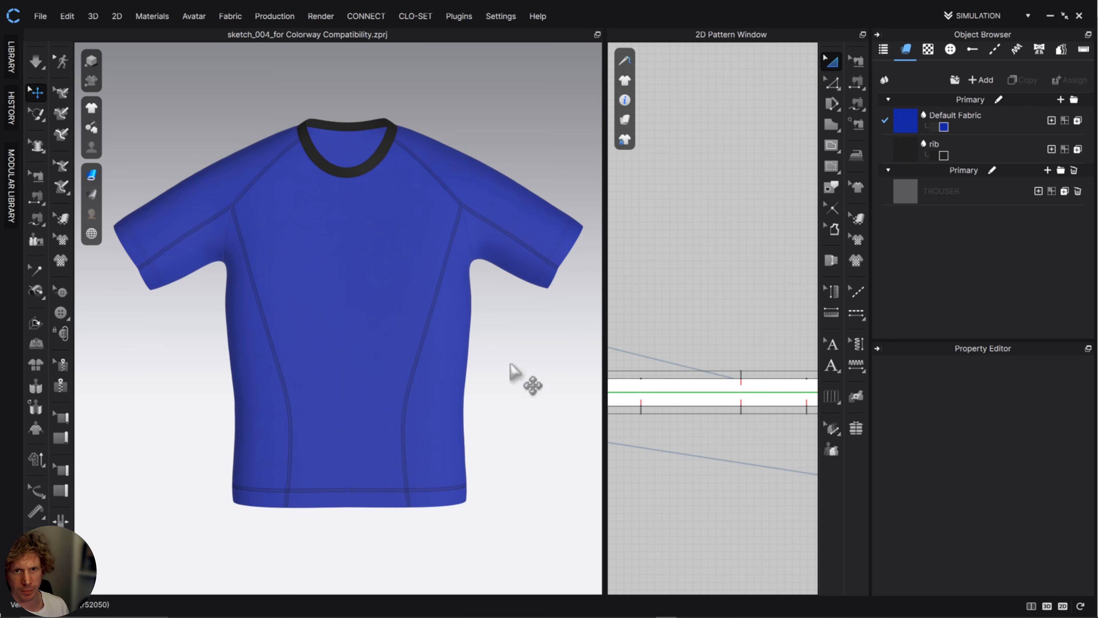
Switch to CLO, frame the blue T-shirt's hem corner with its cover-stitched seam, and capture that area as a screen snip.
scroll(483, 360, "down", 2)
scroll(489, 376, "up", 5)
scroll(392, 351, "up", 5)
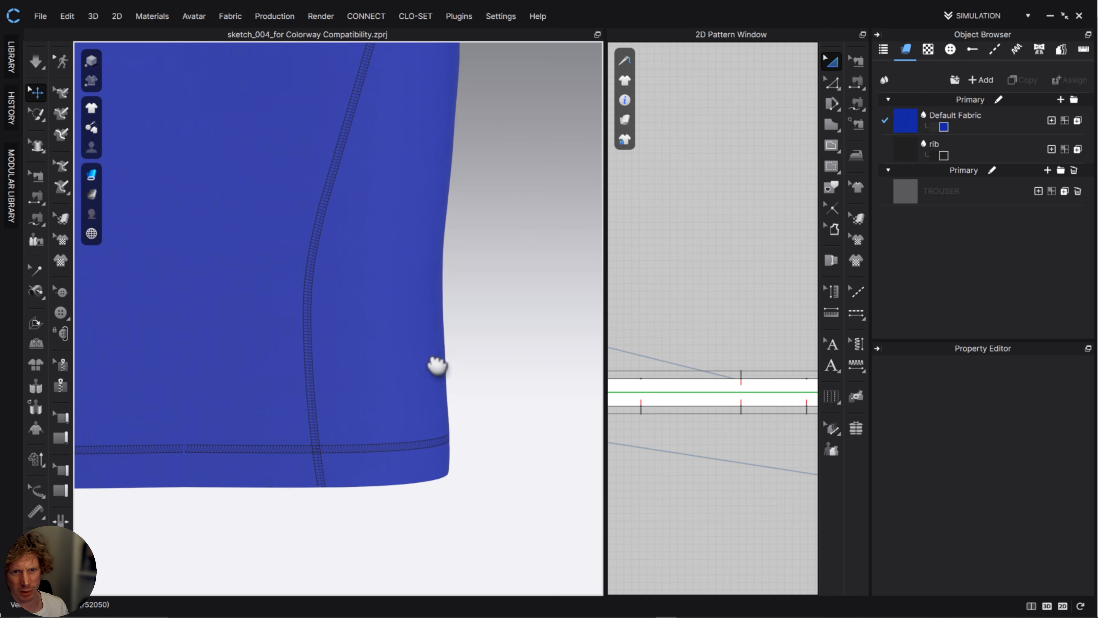
middle_click_drag(454, 490, 351, 451)
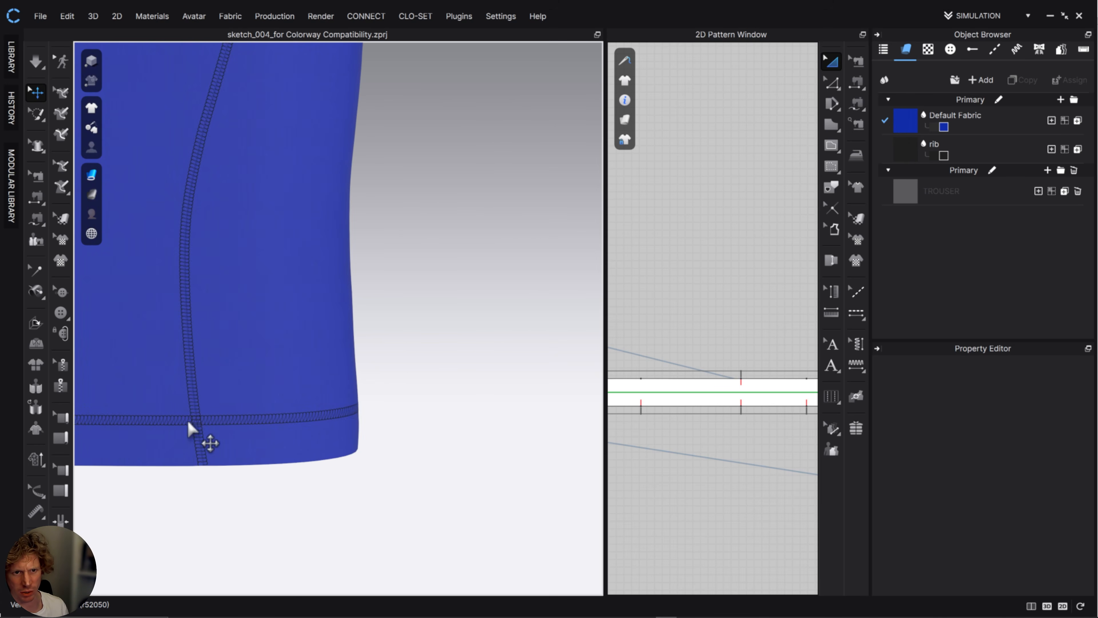
middle_click_drag(235, 343, 324, 358)
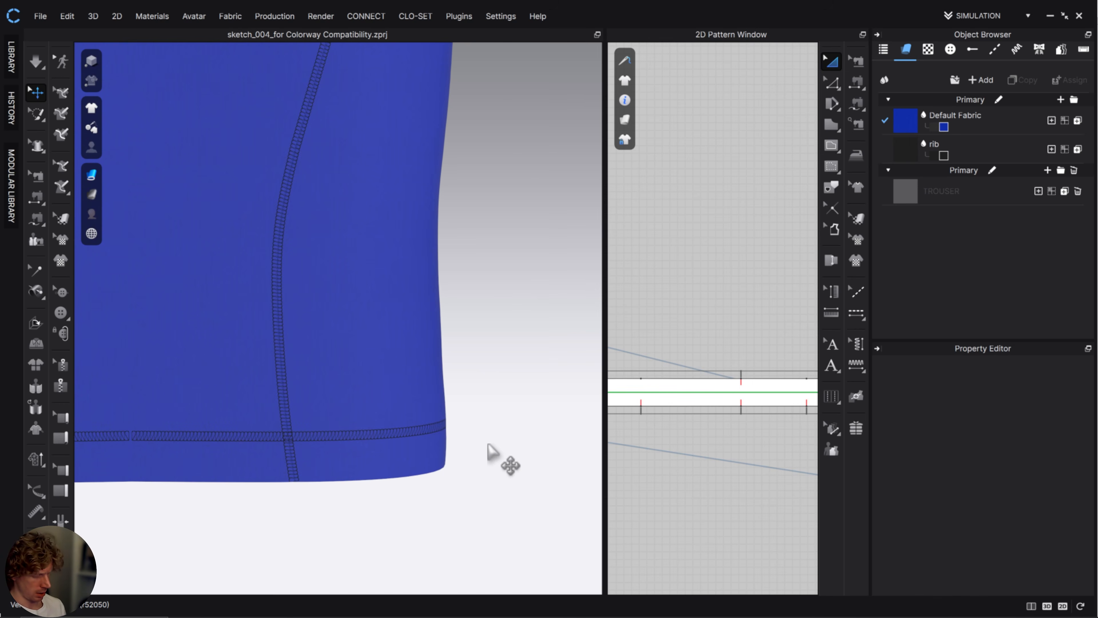
key("super+shift+s")
left_click_drag(512, 553, 163, 154)
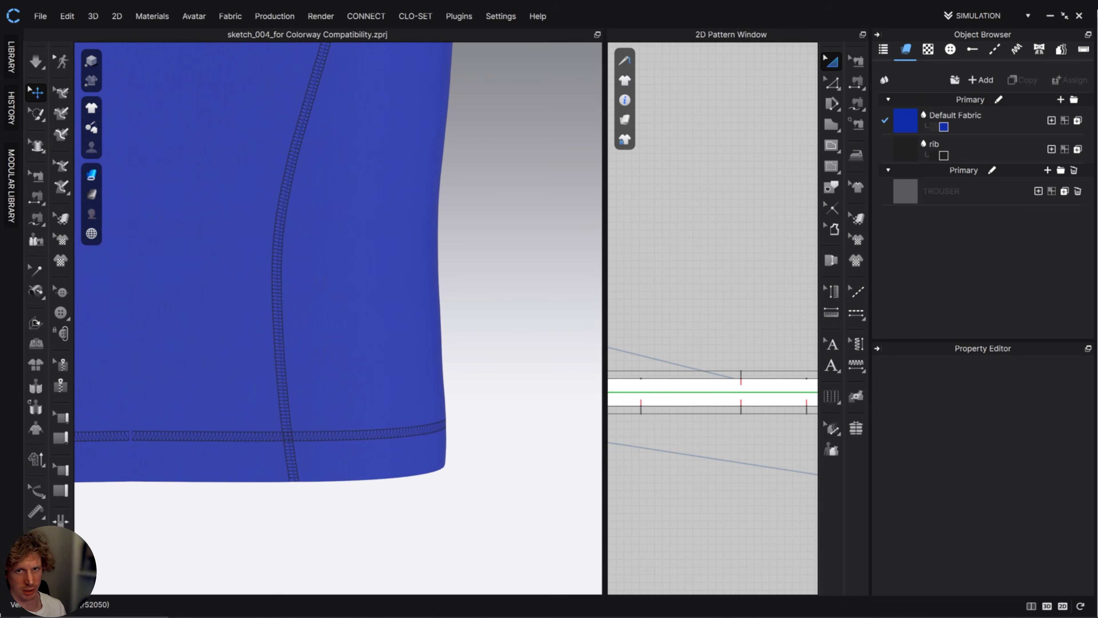
Switch back to Illustrator, paste the hem close-up and place it below the coloured T-shirts on the colourway page.
left_click(1050, 19)
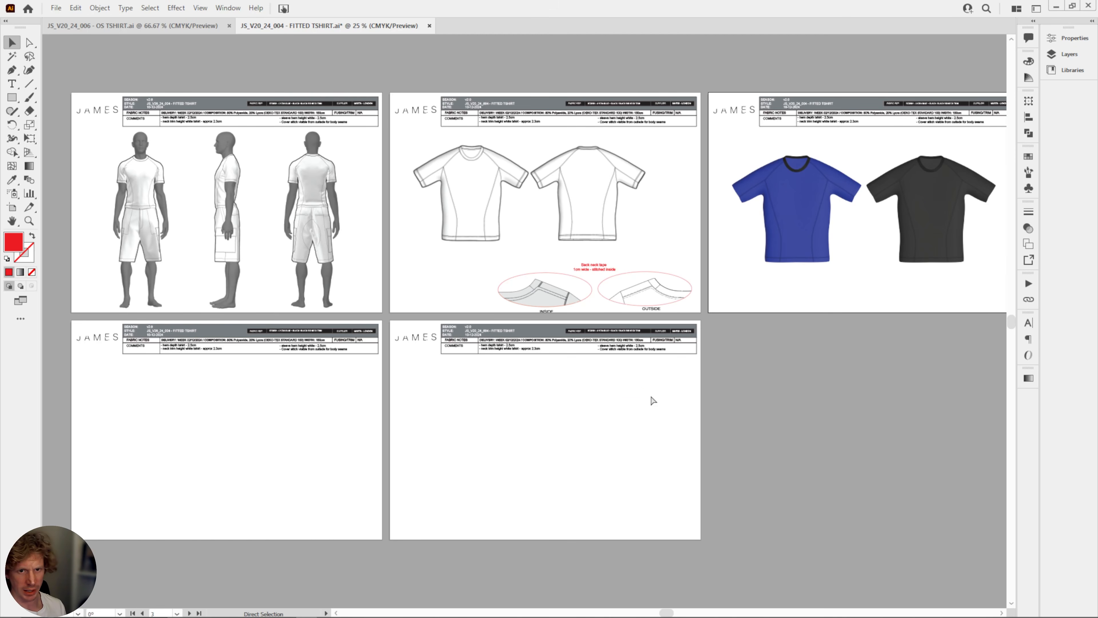
key("ctrl+v")
left_click_drag(472, 306, 863, 290)
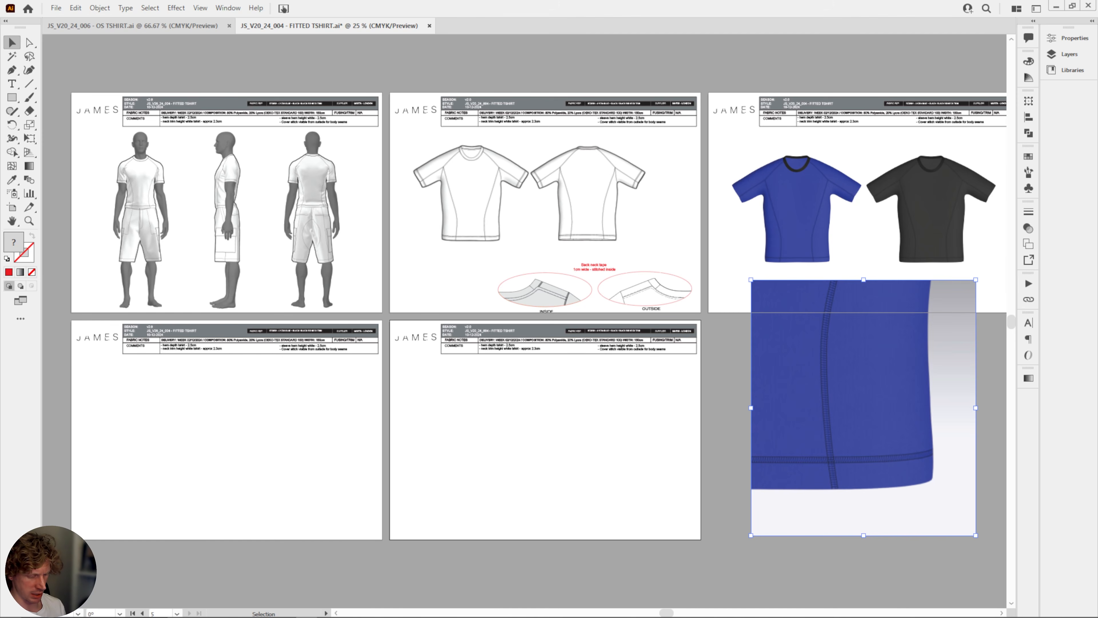
Switch to CLO, frame the blue T-shirt's sleeve with its cover-stitched seam and hem, and capture the sleeve end as a screen snip.
key("alt+Tab")
middle_click_drag(502, 230, 351, 372)
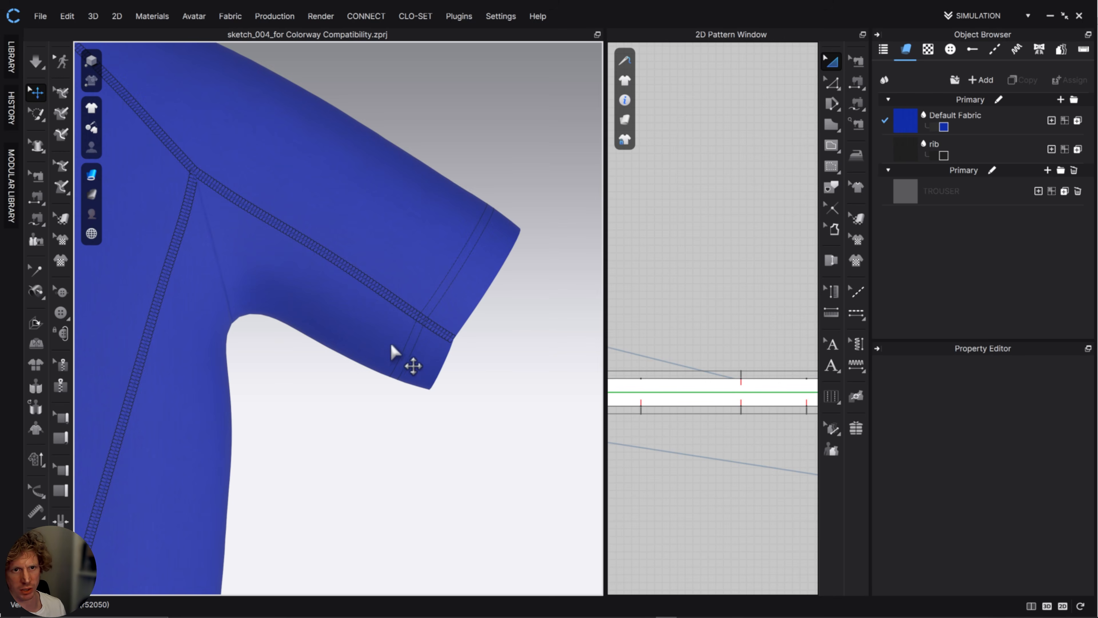
middle_click_drag(431, 392, 474, 445)
scroll(483, 463, "down", 1)
key("shift+super+s")
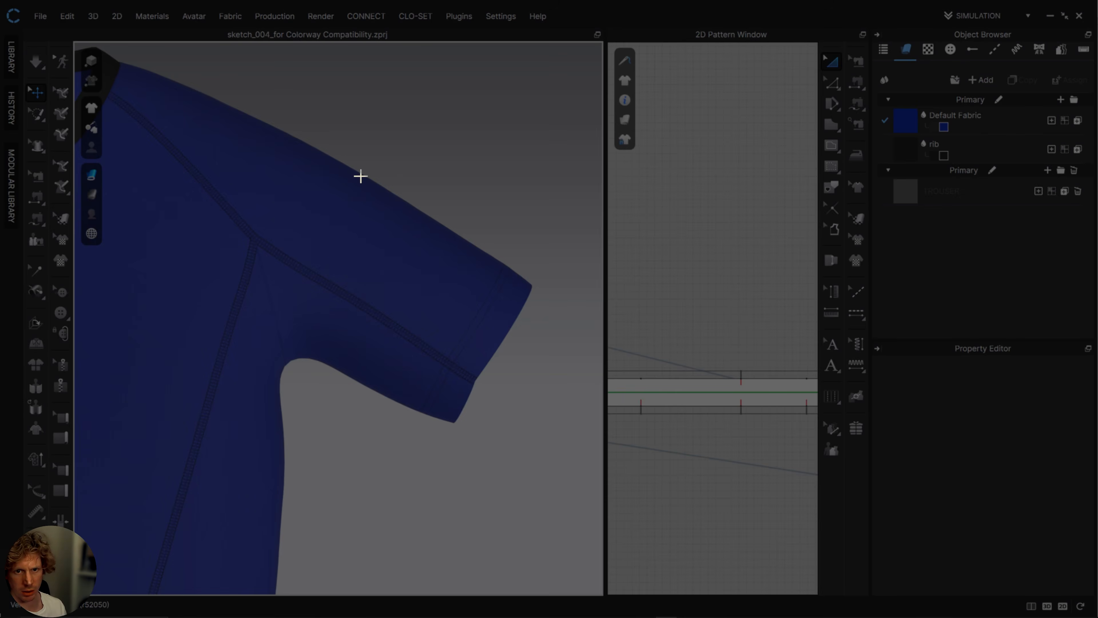
left_click_drag(361, 176, 575, 508)
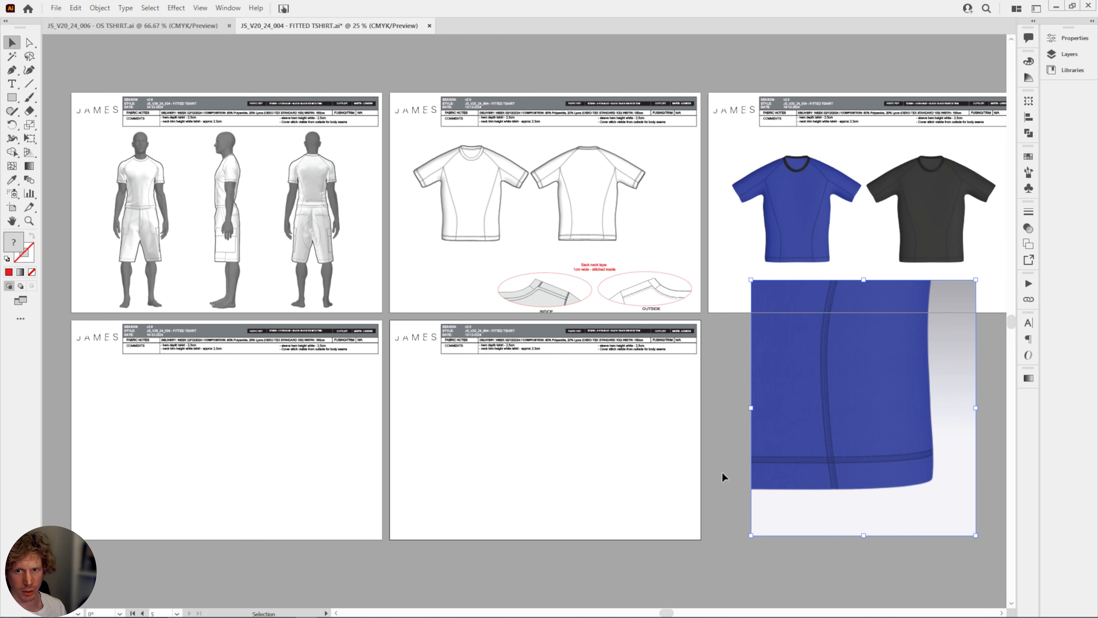
Return to Illustrator, paste the sleeve close-up beside the hem close-up and scale both images down together.
left_click(723, 475)
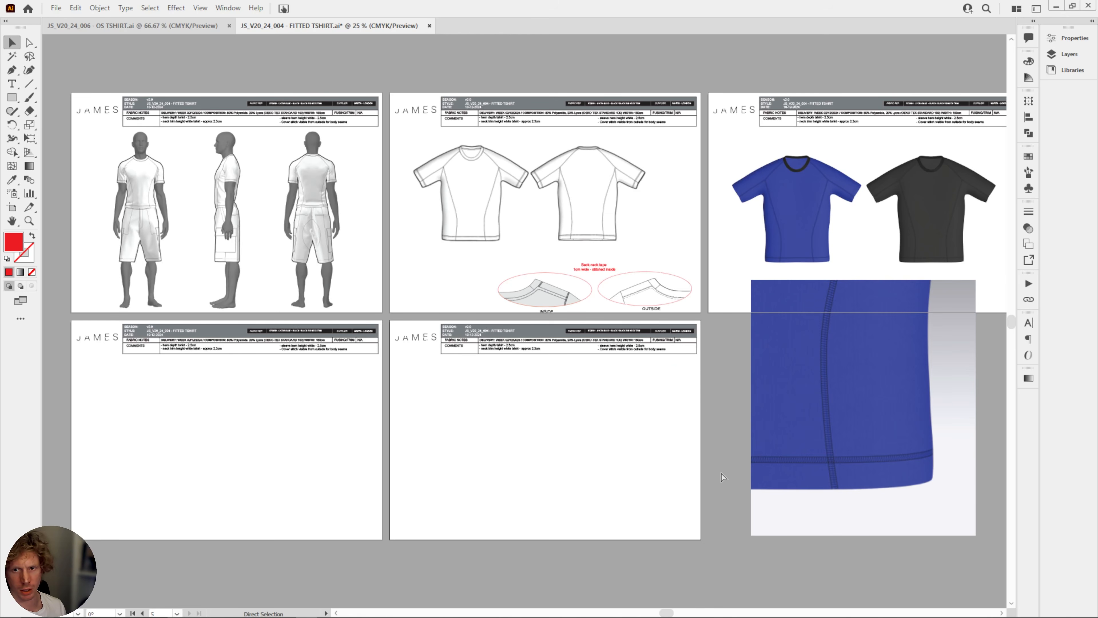
key("ctrl+v")
left_click_drag(730, 432, 575, 388)
left_click_drag(343, 283, 865, 342)
left_click(796, 367, "shift")
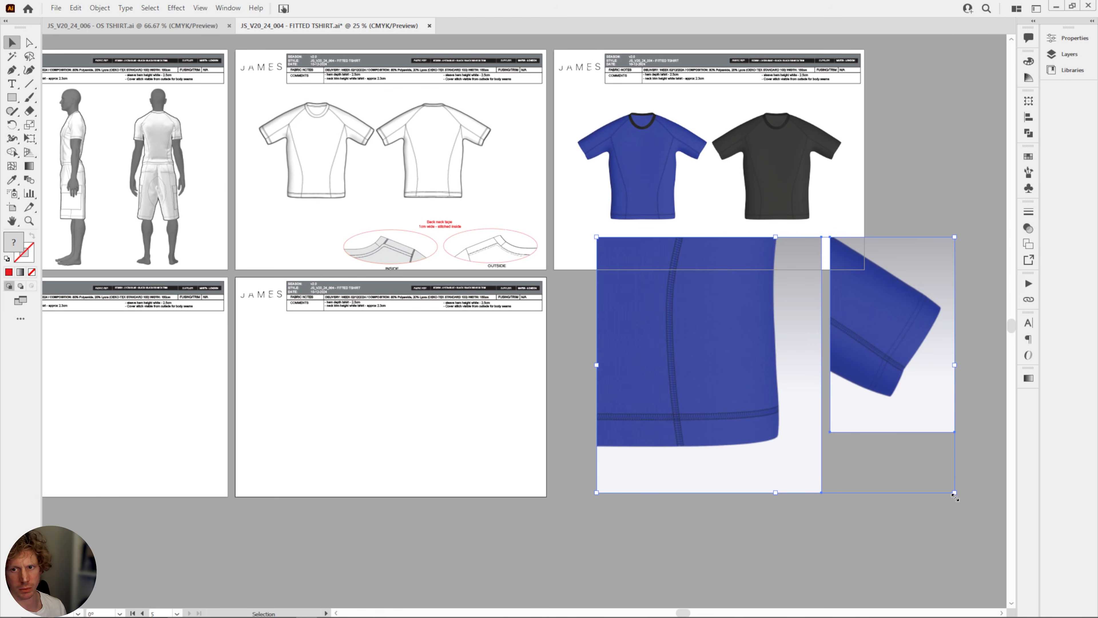
left_click_drag(955, 496, 833, 387, "shift")
Switch to the JS_V20_24_006 - OS TSHIRT document and examine its pattern piece page and folded-edge cutting layout for reference.
left_click_drag(693, 339, 909, 426)
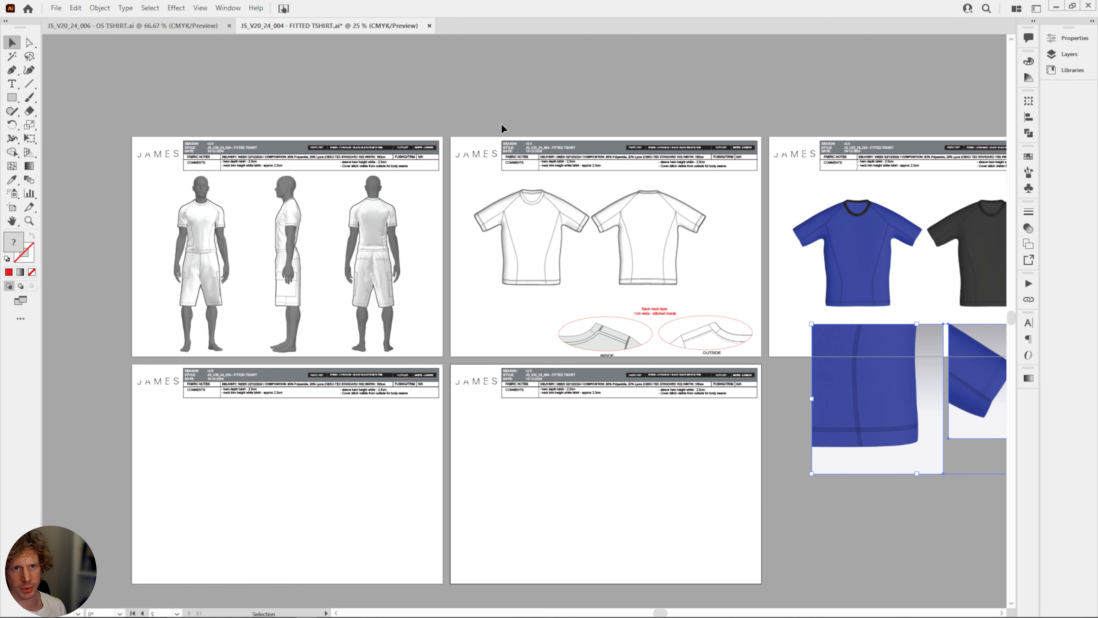
left_click(163, 29)
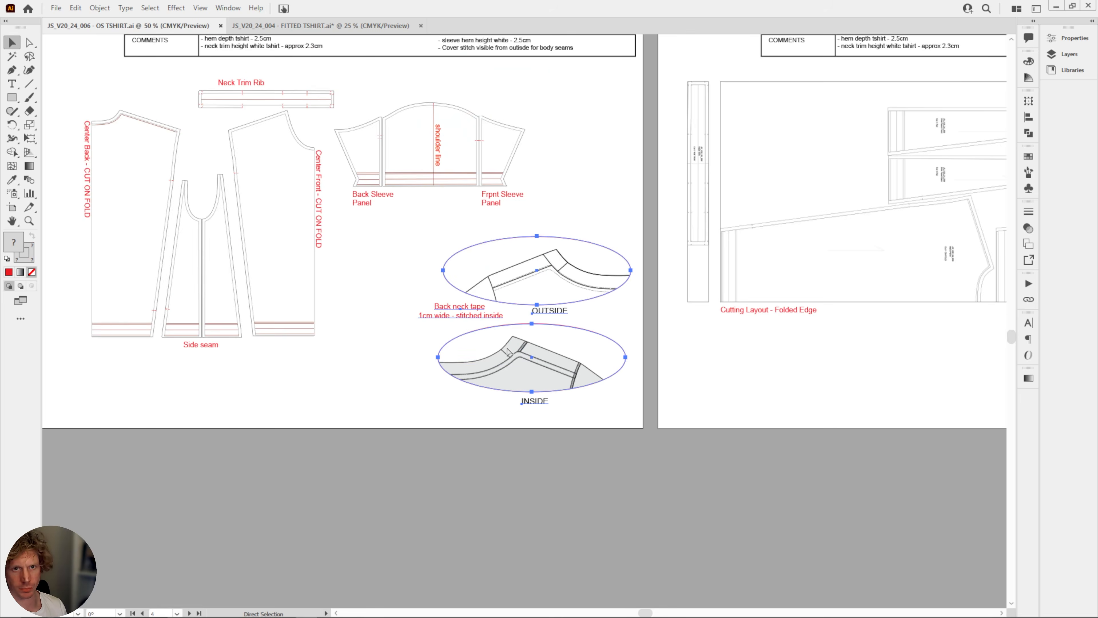
key("ctrl+minus")
key("ctrl+plus")
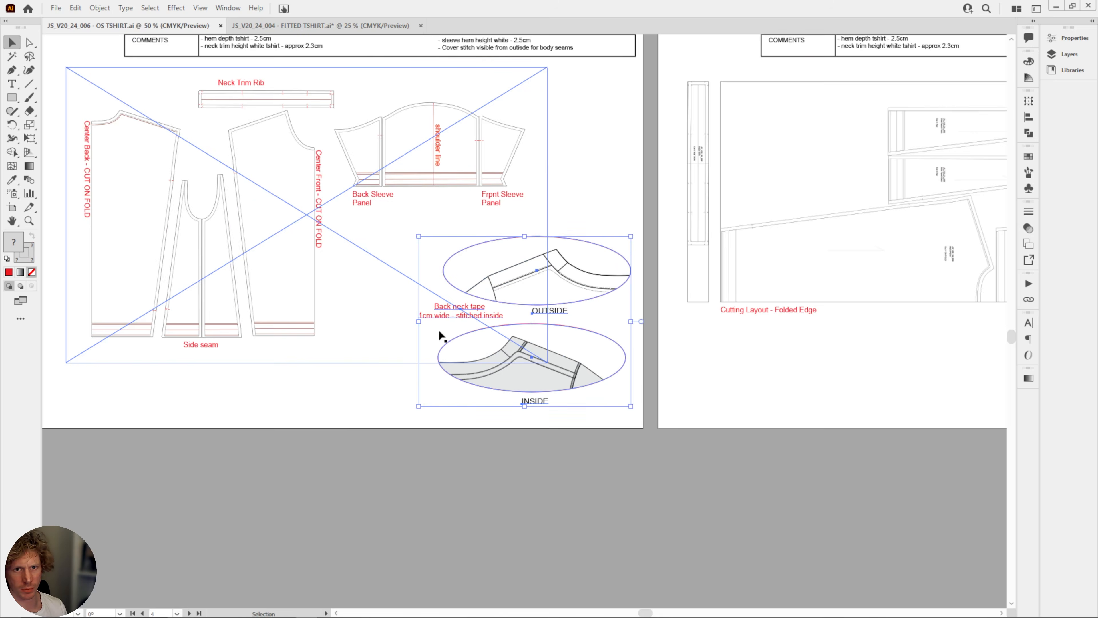
left_click_drag(439, 331, 620, 399)
left_click(498, 286, "shift")
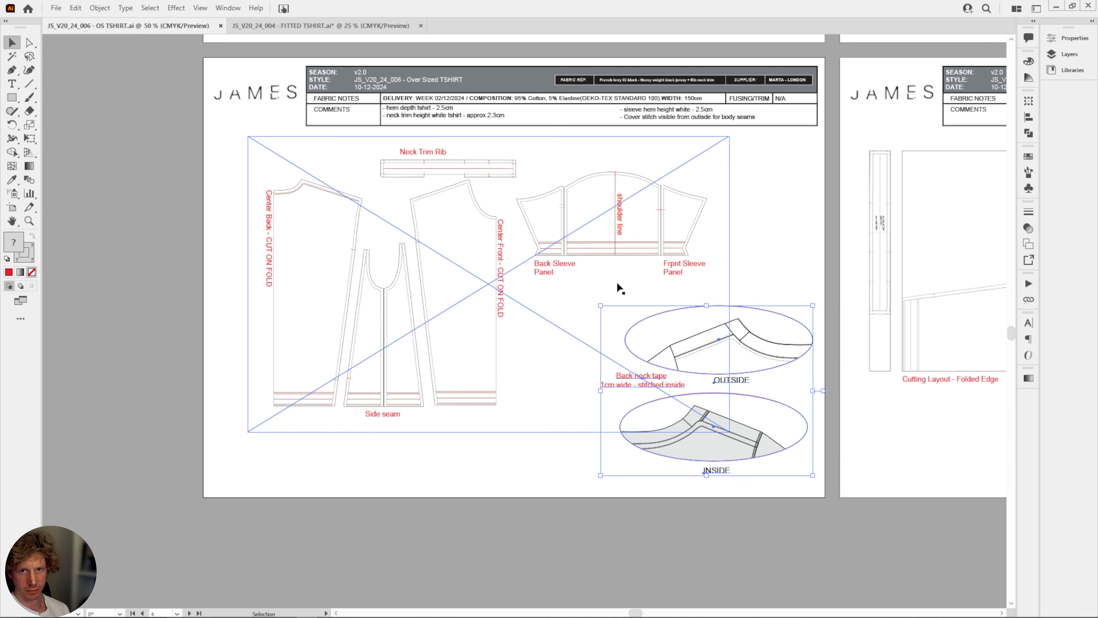
scroll(691, 294, "right", 10)
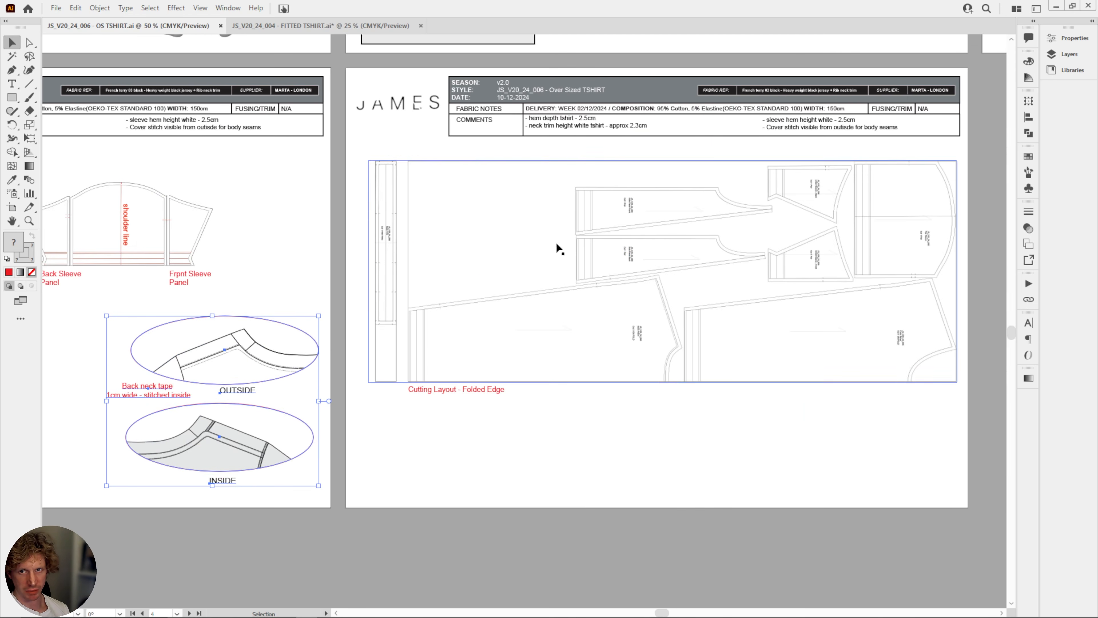
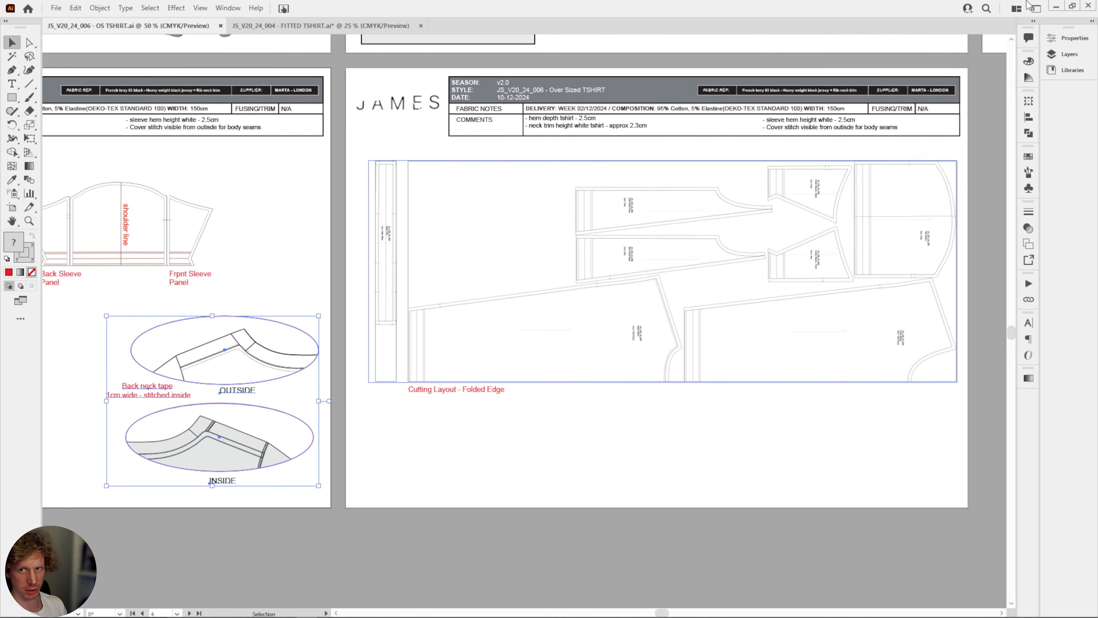
Switch to CLO and save the blue T-shirt project as tshirt_004_flat in the sketch_004 folder.
left_click(1055, 7)
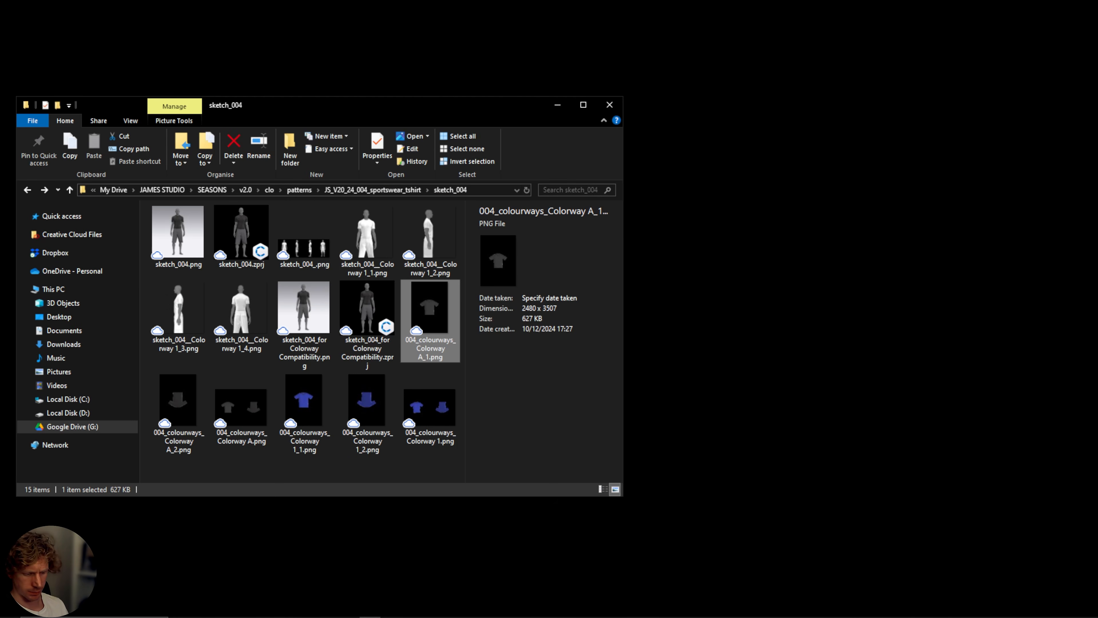
left_click(666, 617)
scroll(546, 291, "down", 8)
middle_click_drag(459, 353, 497, 342)
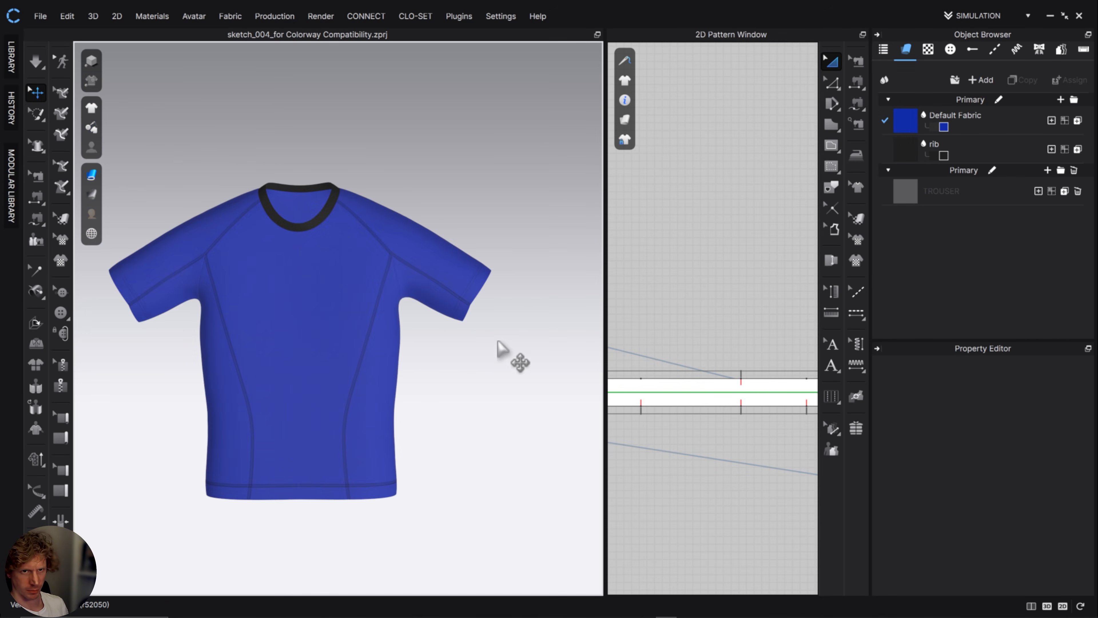
key("ctrl+shift+s")
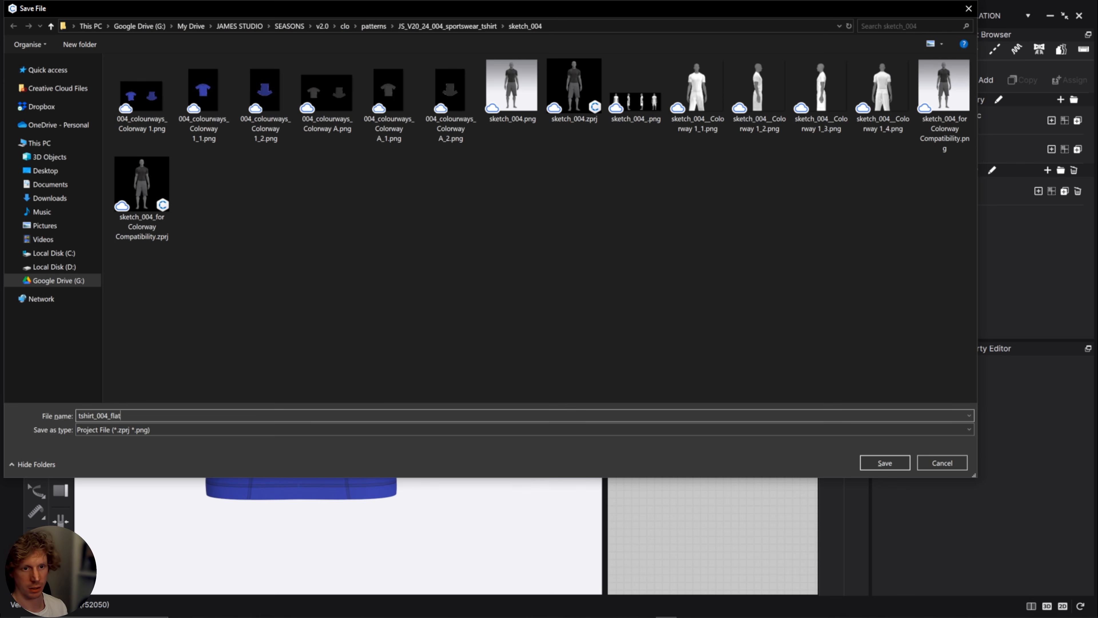
left_click(886, 462)
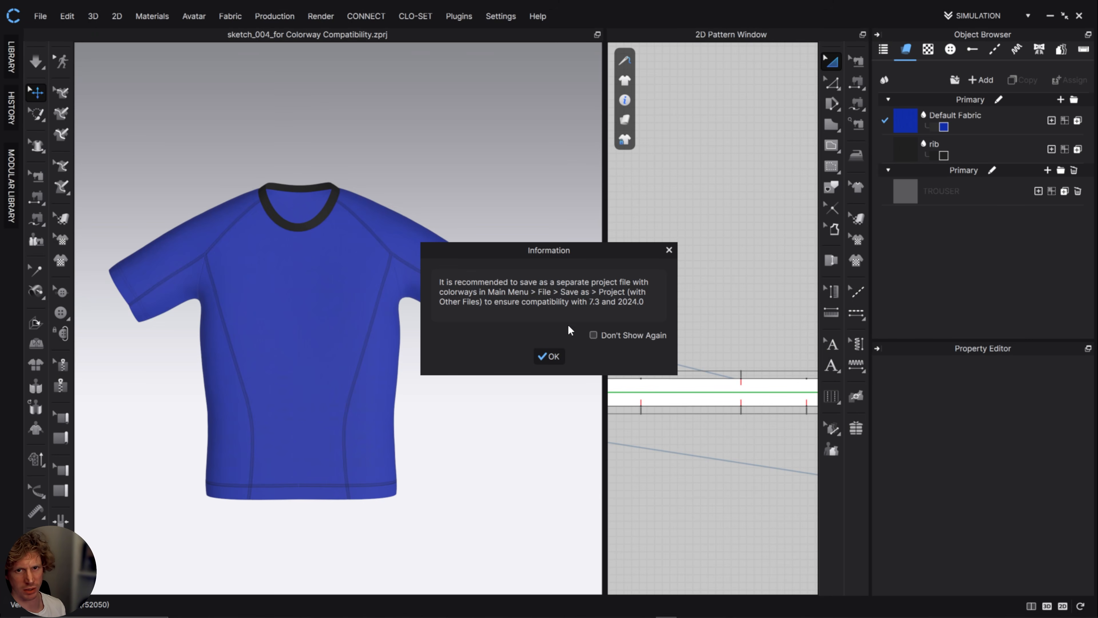
left_click(551, 357)
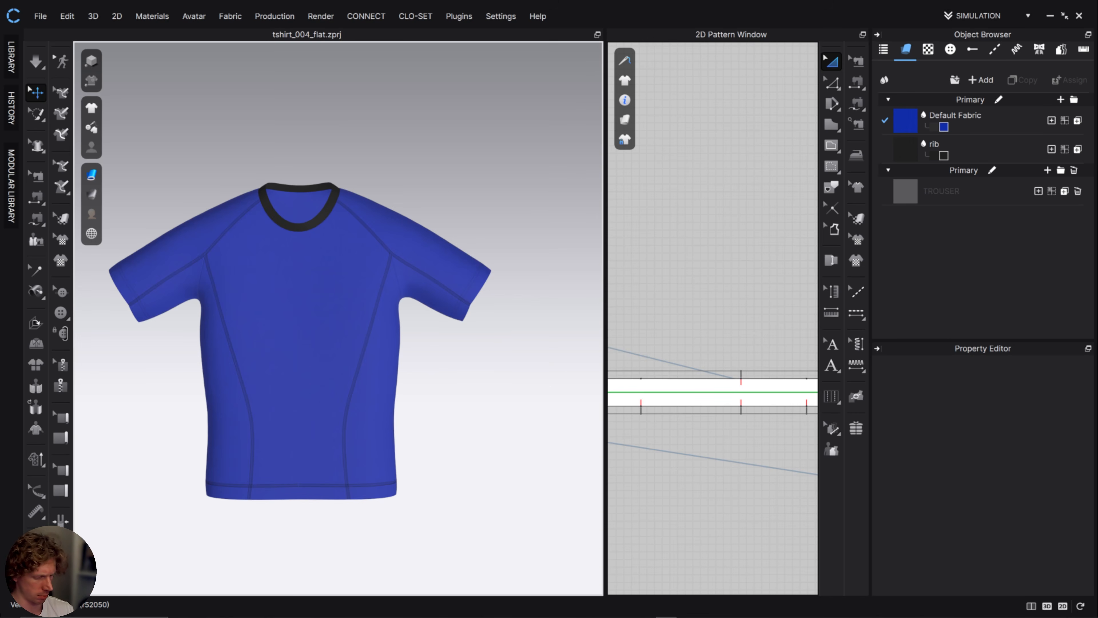
Open the JS_V20_24_004 sportswear tshirt.zprj project in CLO from its pattern folder, keeping the default load options.
left_click(370, 616)
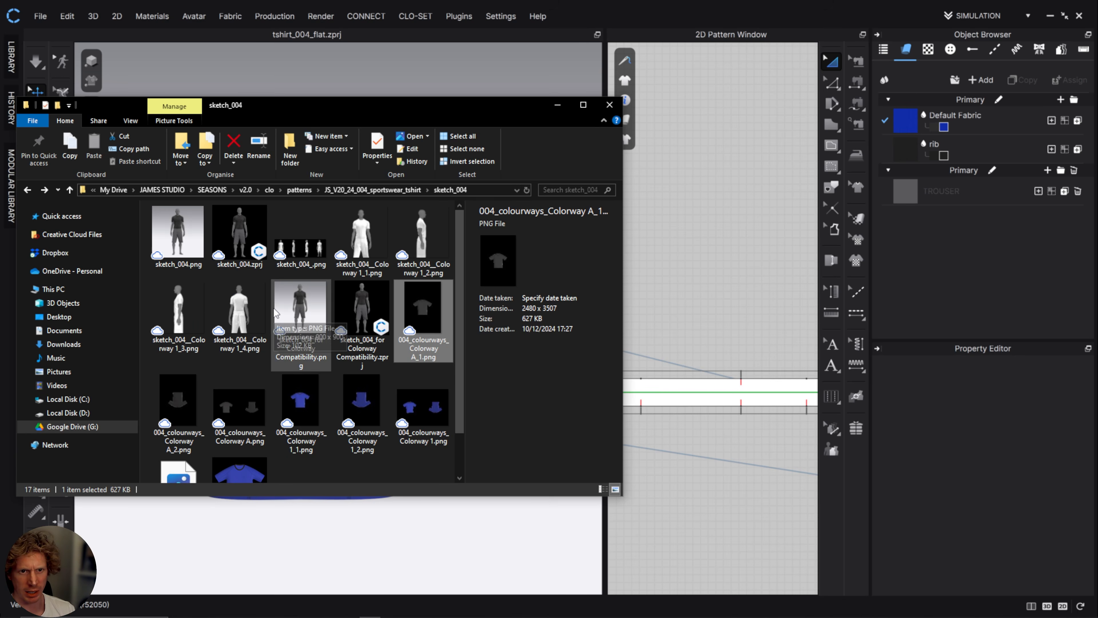
scroll(274, 308, "down", 2)
scroll(333, 415, "up", 2)
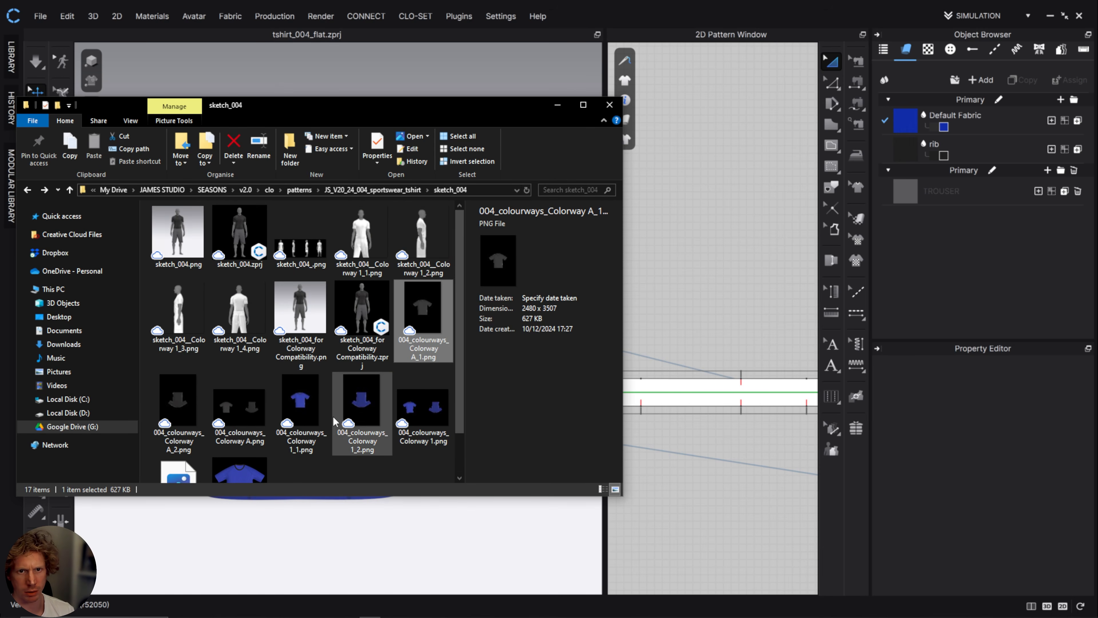
left_click(400, 190)
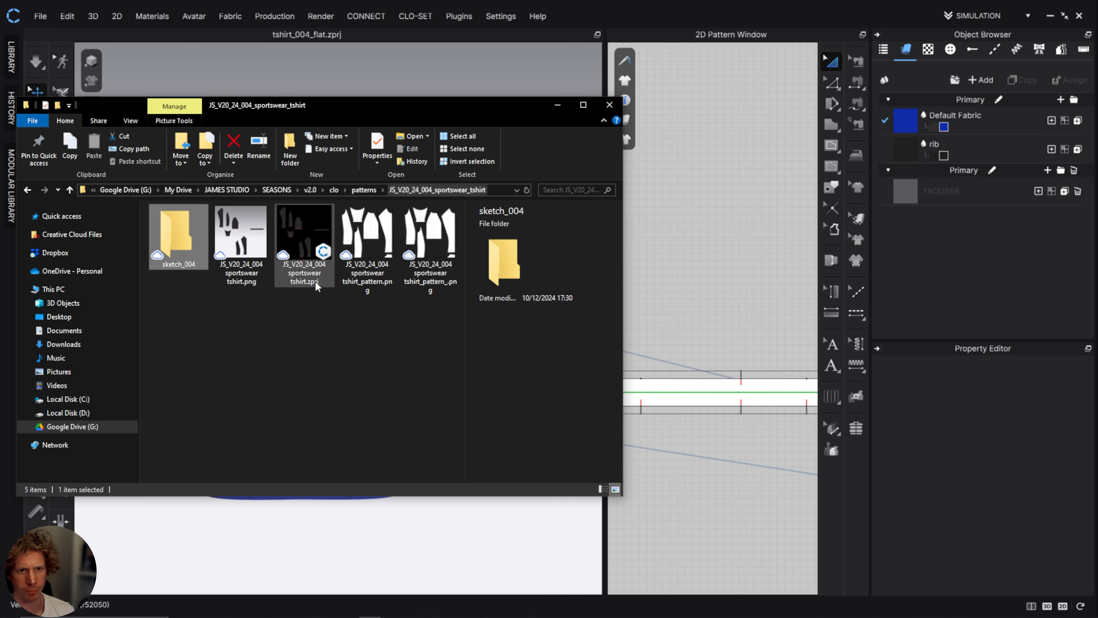
left_click(326, 233)
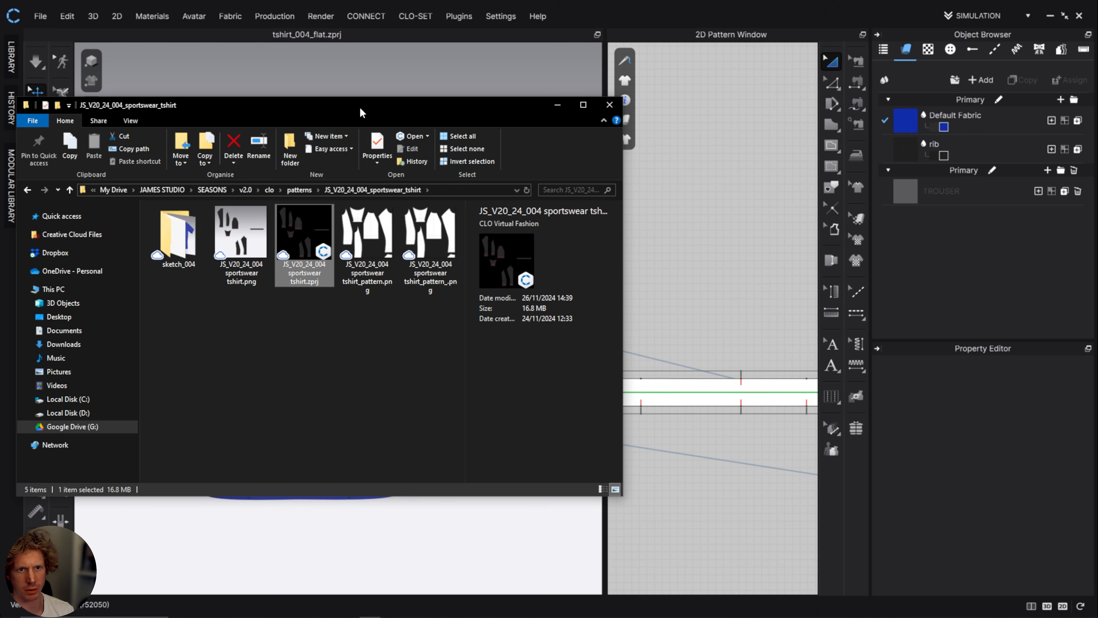
left_click_drag(383, 104, 961, 118)
left_click_drag(881, 251, 430, 158)
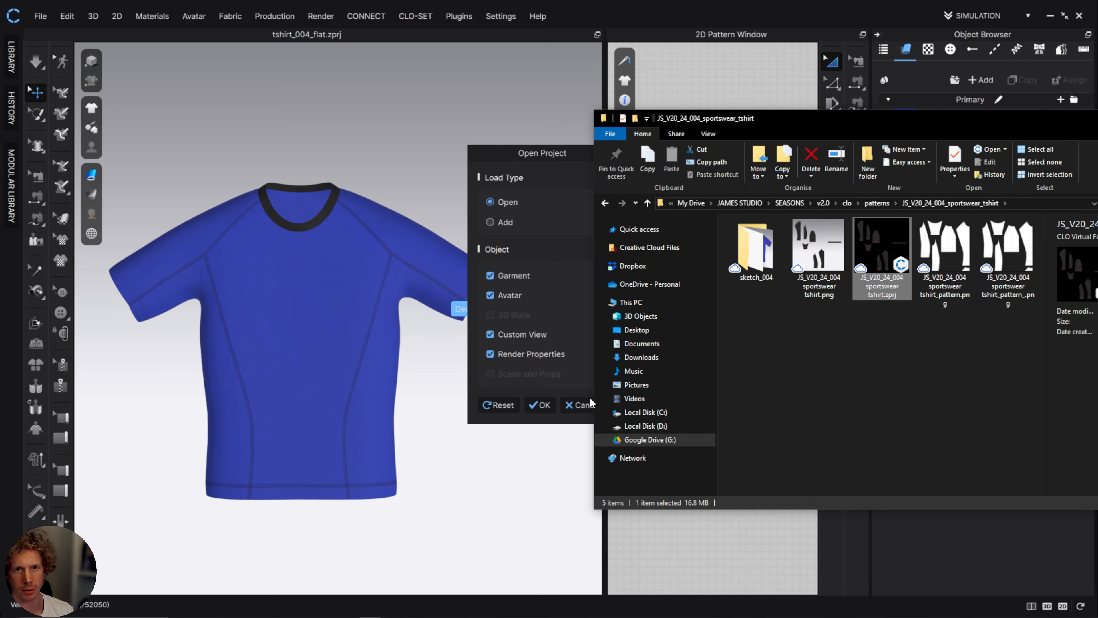
left_click(541, 405)
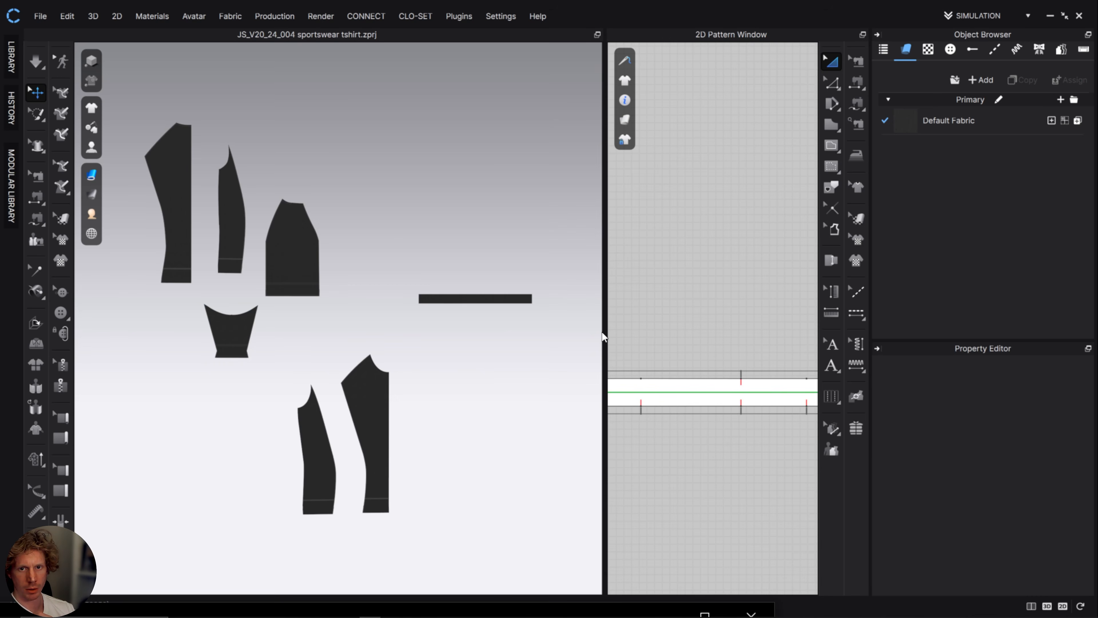
Widen the 2D pattern window and examine the T-shirt's back, front and sleeve pattern pieces.
left_click_drag(604, 331, 405, 332)
scroll(609, 420, "down", 10)
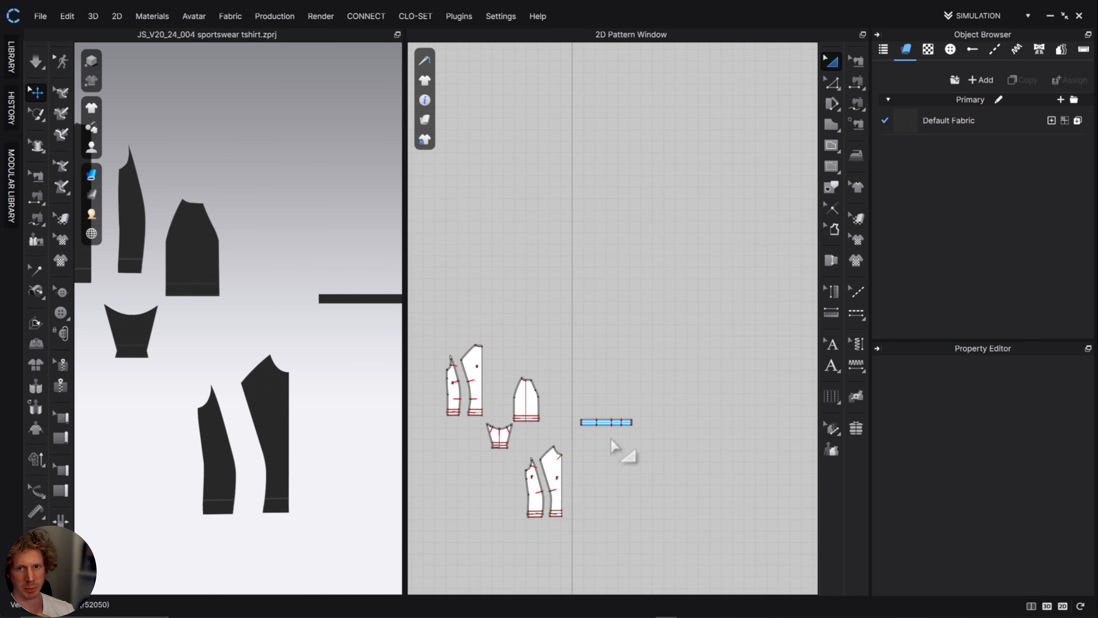
middle_click_drag(558, 403, 671, 308)
scroll(672, 308, "up", 6)
middle_click_drag(586, 357, 701, 319)
scroll(702, 346, "down", 1)
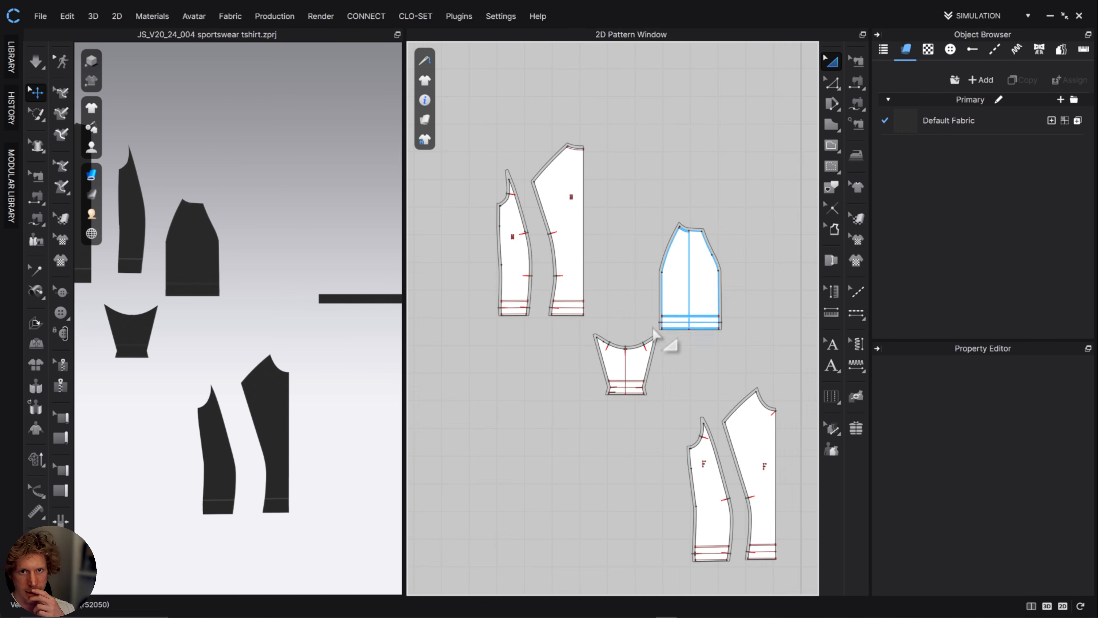
scroll(612, 262, "up", 3)
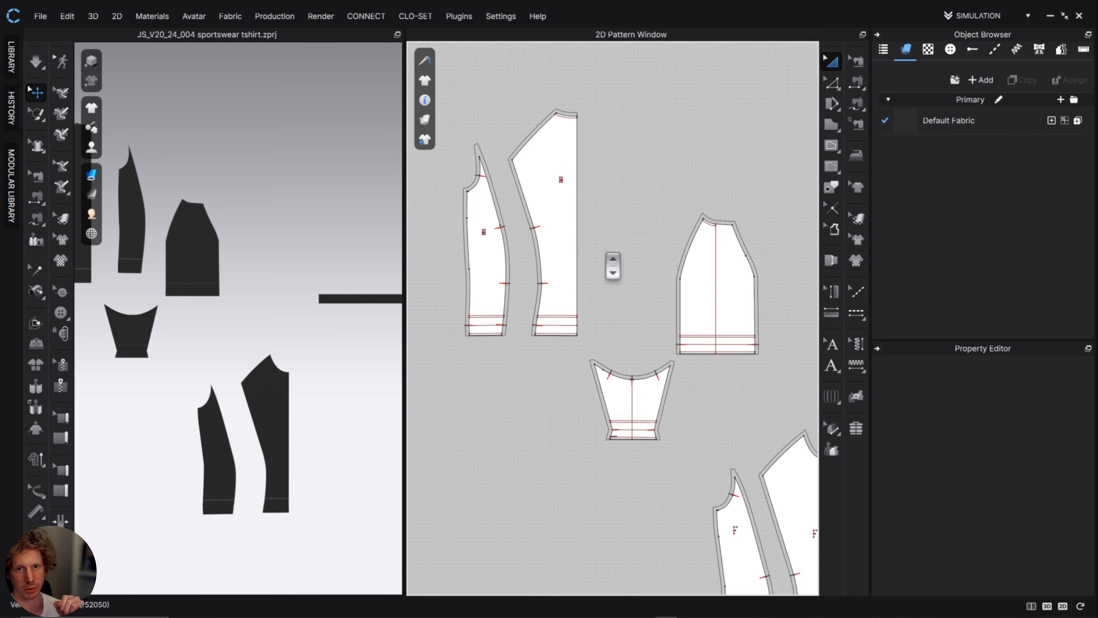
middle_click_drag(601, 246, 663, 302)
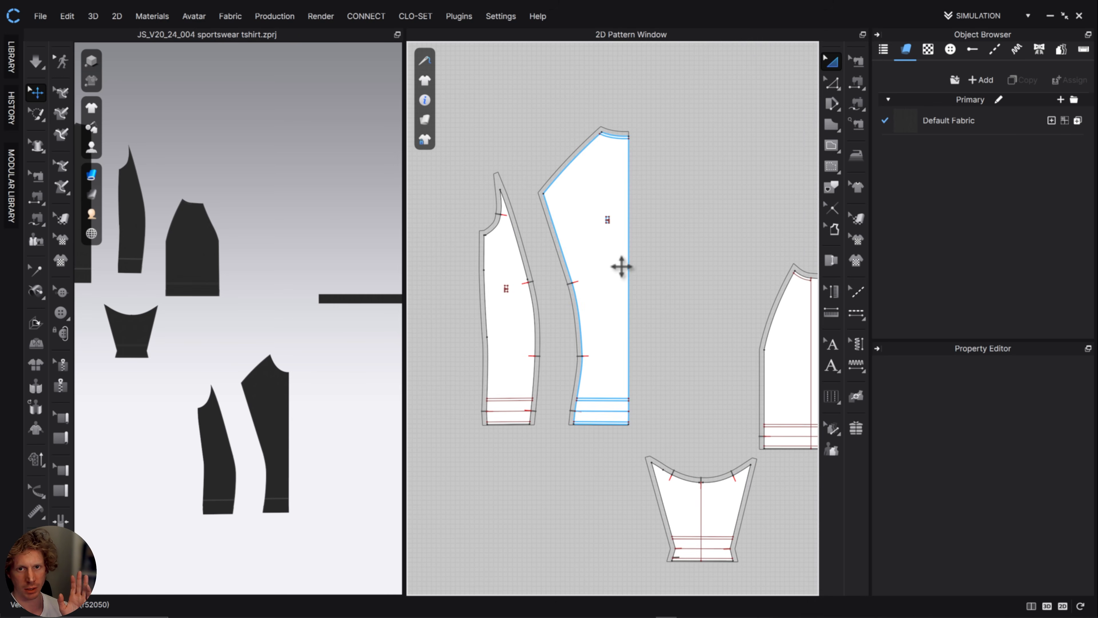
left_click_drag(620, 265, 569, 274)
scroll(644, 311, "down", 5)
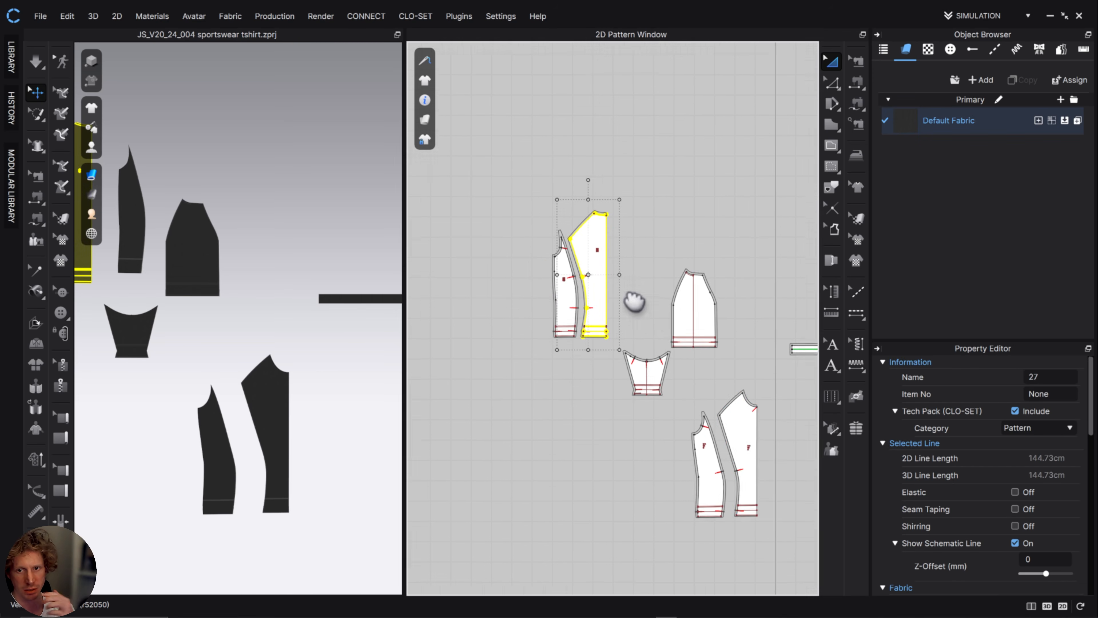
Move both front body panels below the small under-sleeve piece and place both back body panels beside them.
left_click(718, 422)
left_click(692, 456, "shift")
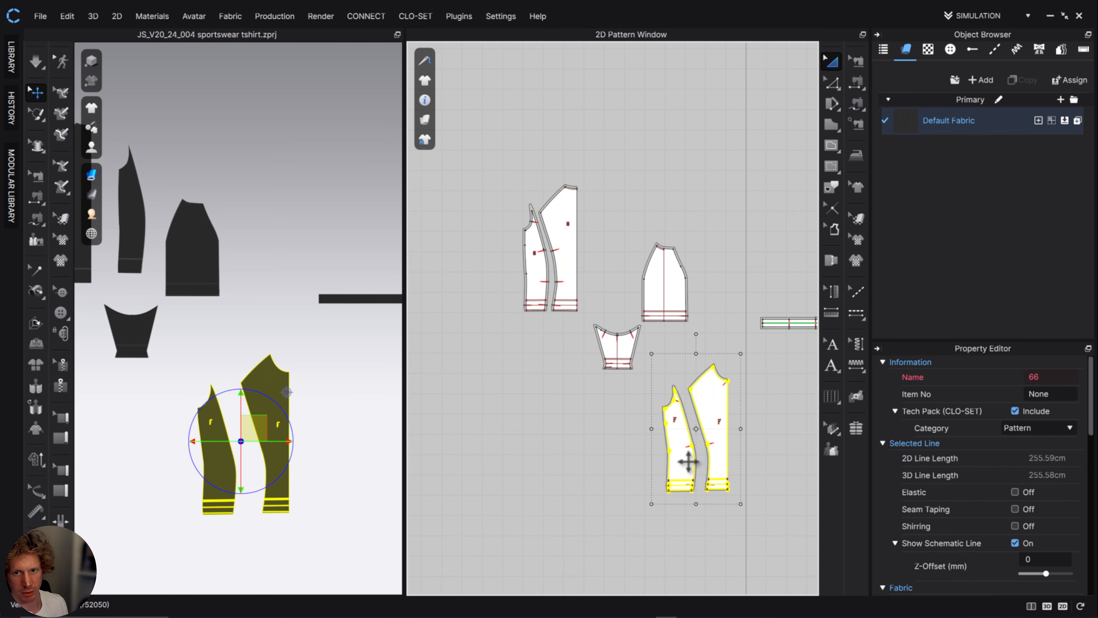
left_click_drag(693, 454, 608, 492)
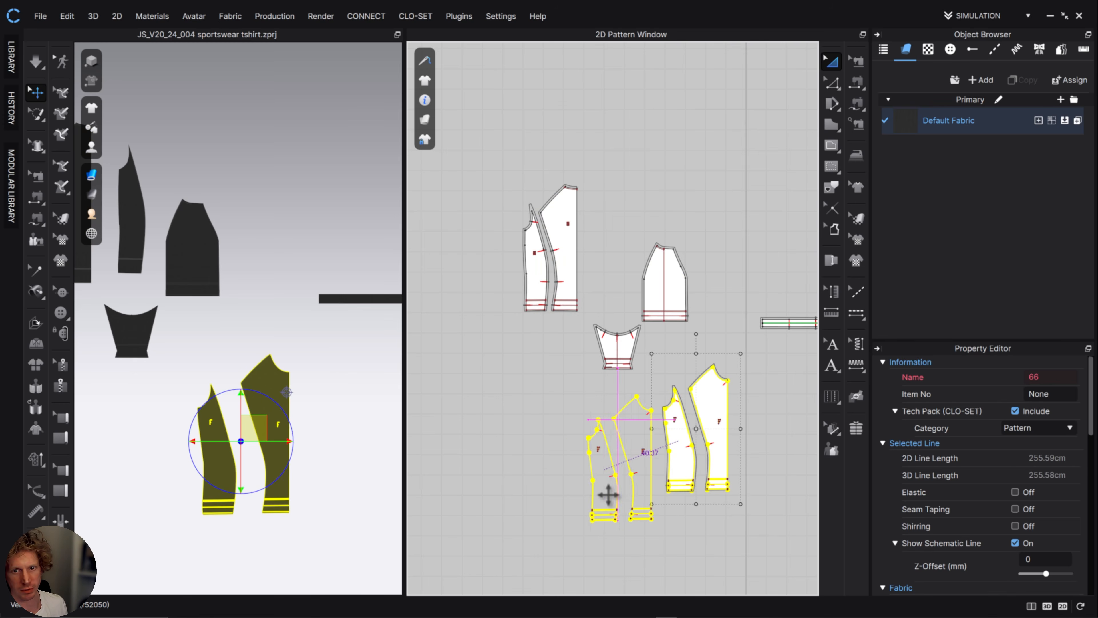
left_click(526, 260)
left_click(567, 268, "shift")
left_click_drag(566, 270, 579, 480)
scroll(590, 482, "down", 4)
scroll(590, 482, "up", 4)
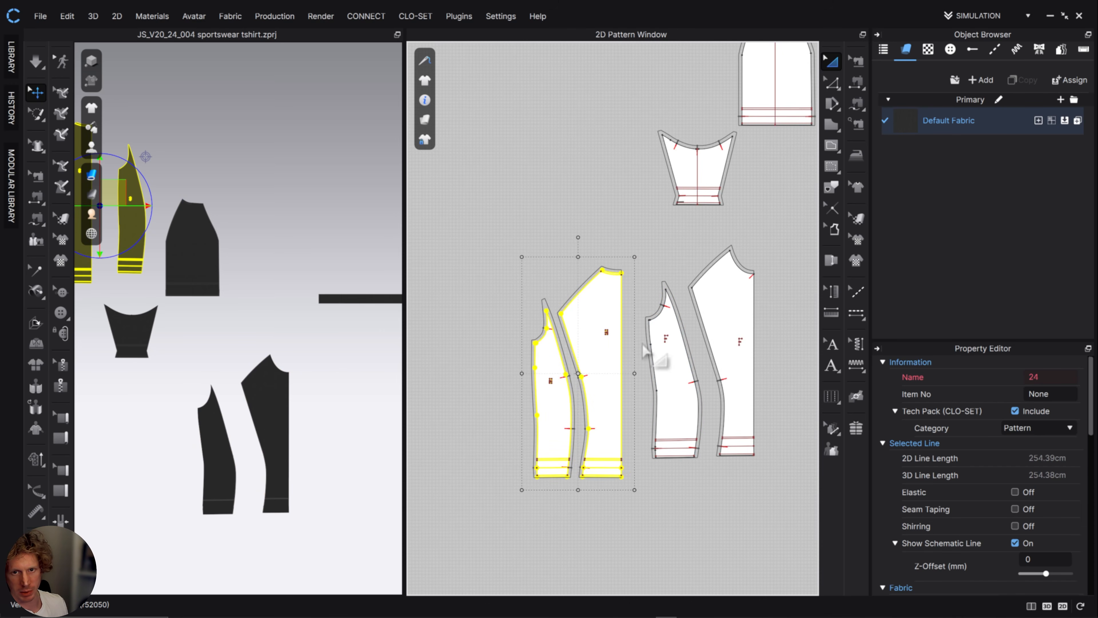
Flip the two back body panels horizontally and place them against the front side panel with hems level.
right_click(606, 375)
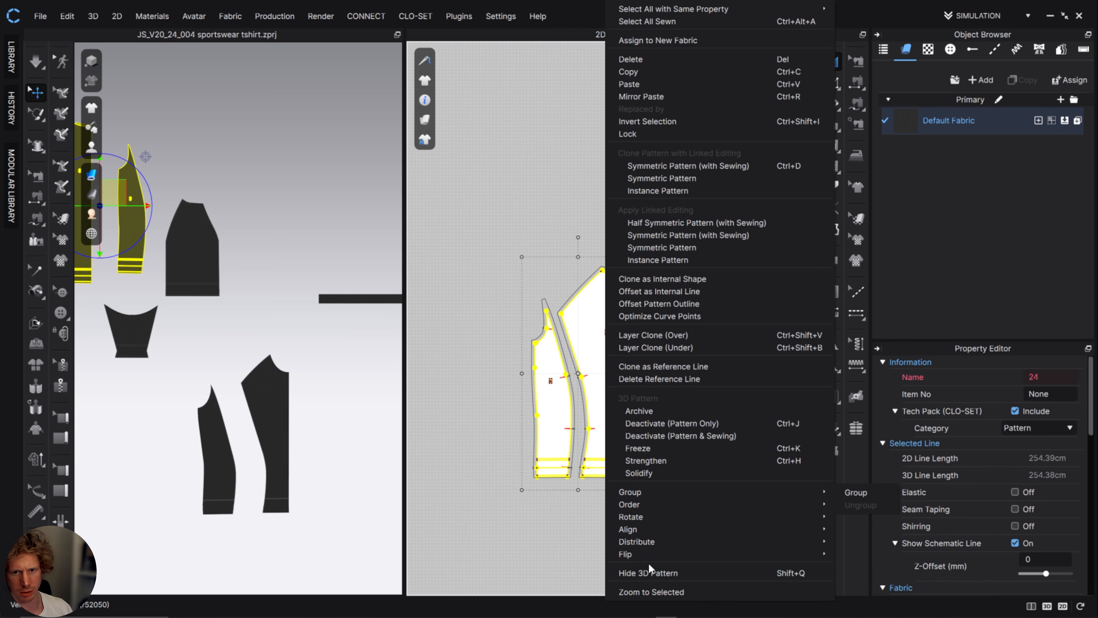
mouse_move(652, 553)
left_click(886, 551)
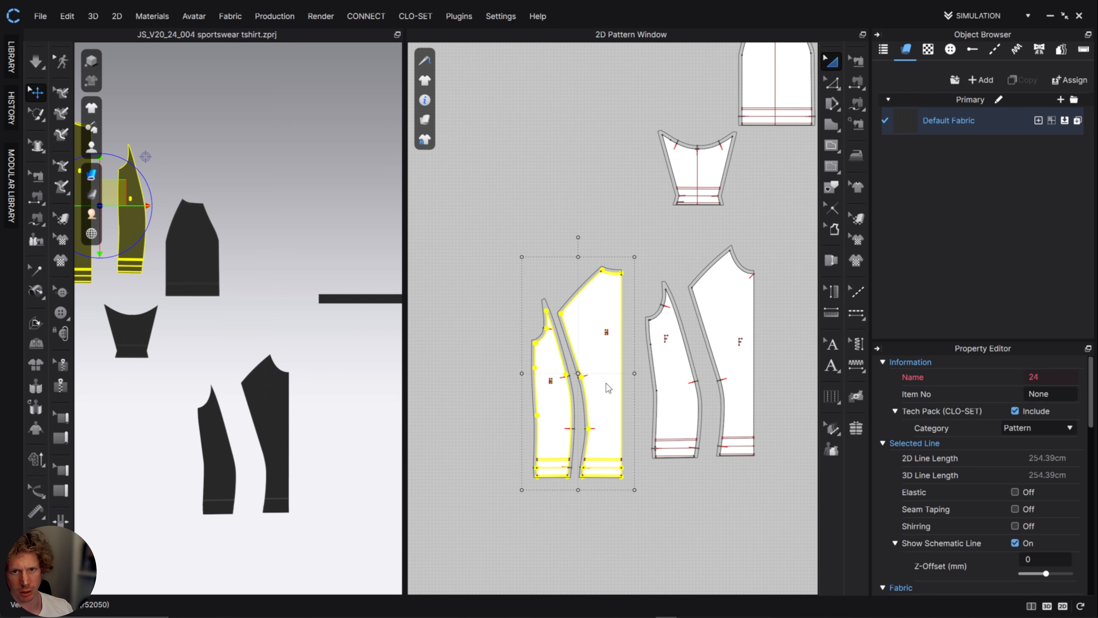
left_click_drag(617, 423, 645, 363)
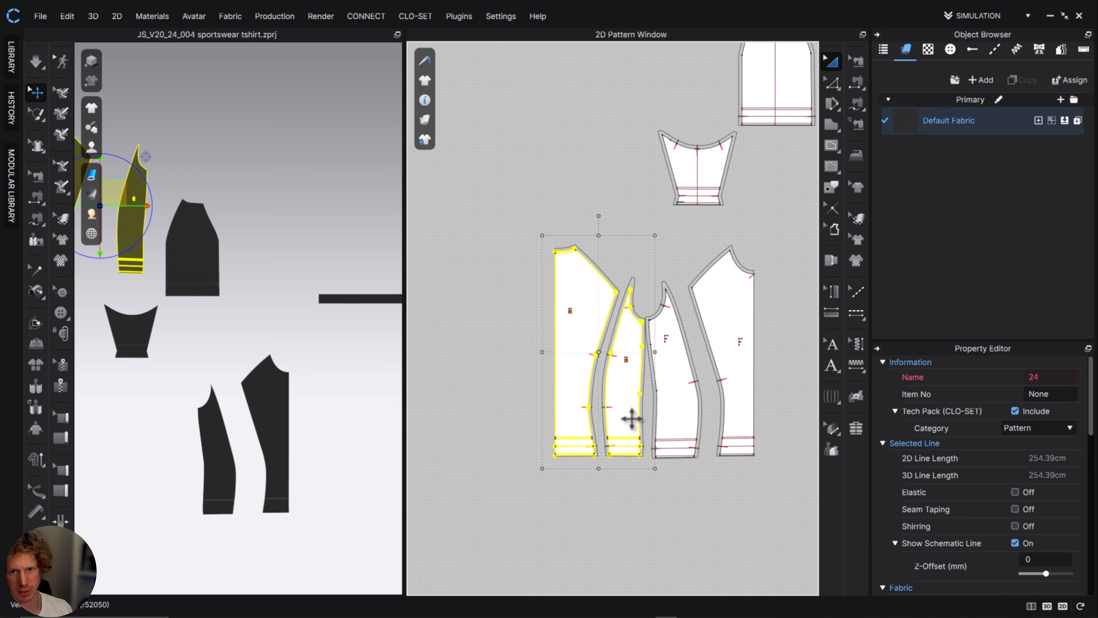
Nudge the centre front panel closer to the front side panel, keeping a narrow gap between their seam allowances.
left_click(760, 331)
scroll(715, 306, "up", 3)
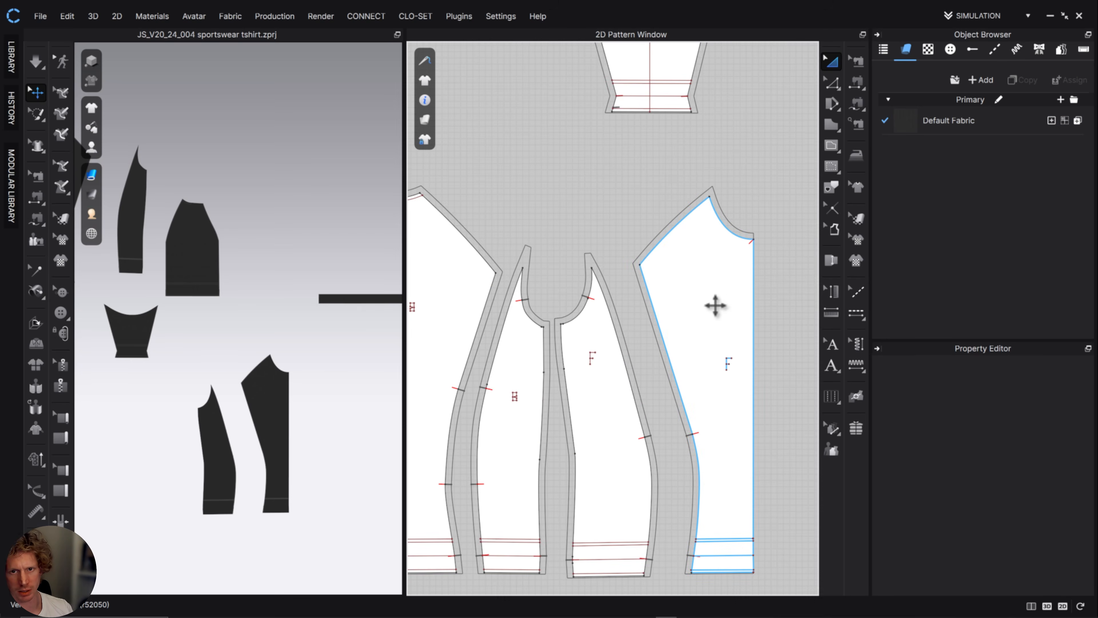
left_click_drag(716, 305, 692, 305)
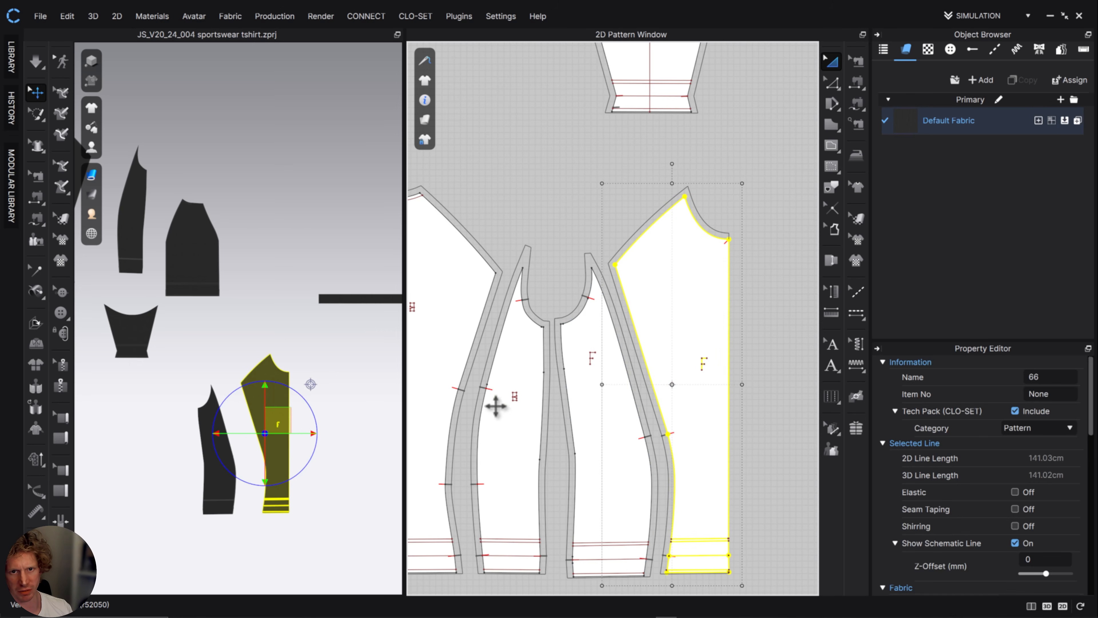
left_click(554, 238)
scroll(553, 238, "down", 3)
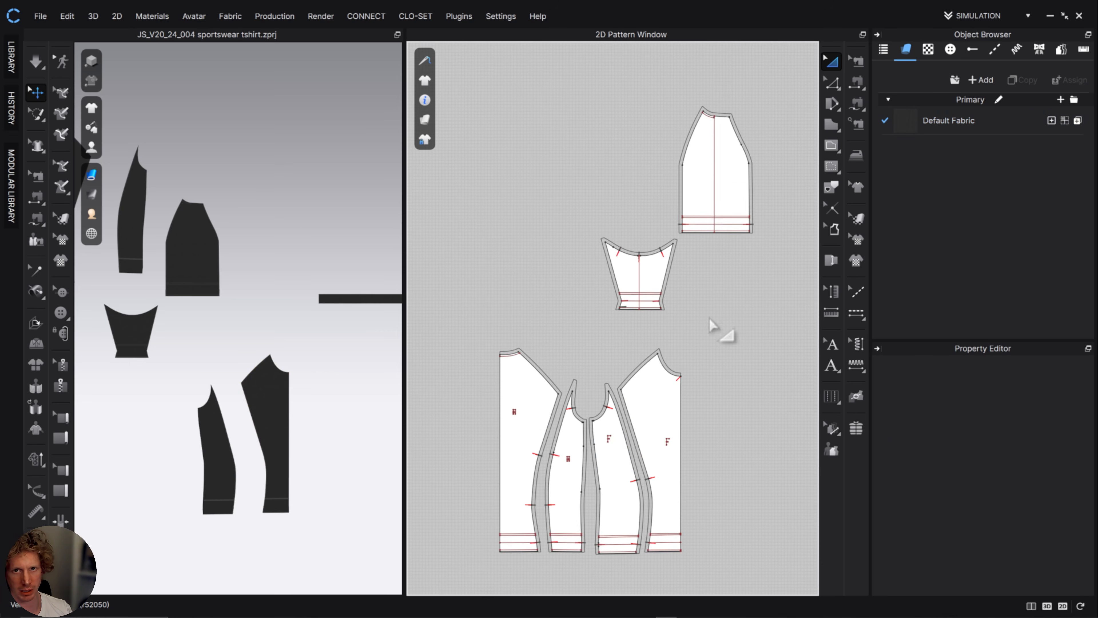
Rotate the sleeve piece diagonally and arrange it with the small under-sleeve piece directly above the body panels.
left_click_drag(647, 270, 608, 326)
left_click_drag(735, 203, 700, 262)
left_click_drag(683, 156, 773, 197)
left_click_drag(697, 254, 612, 255)
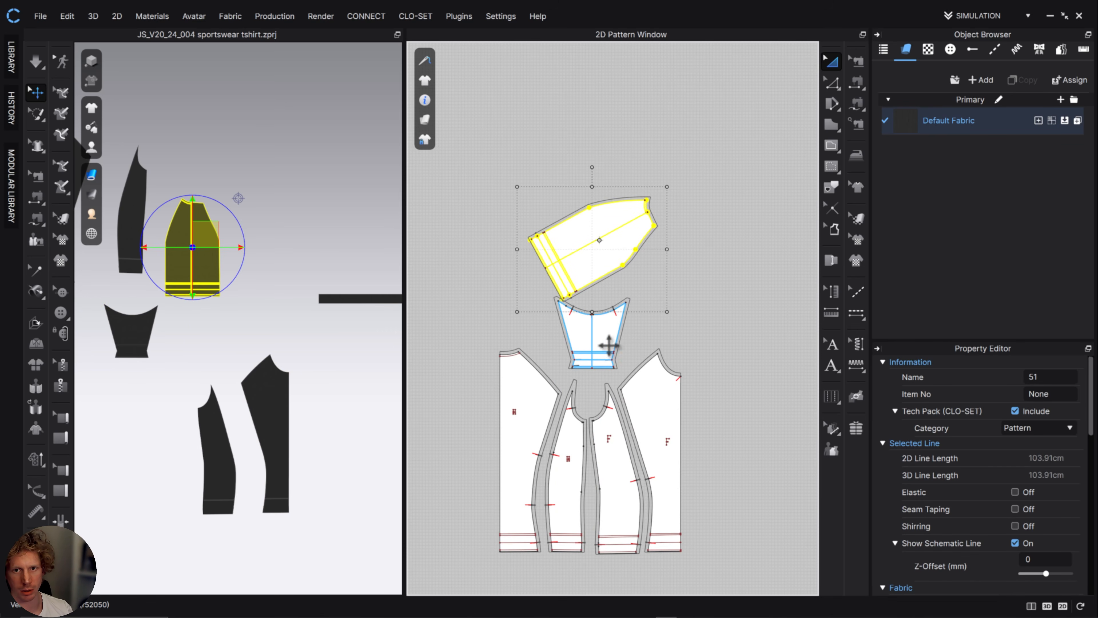
left_click_drag(608, 343, 491, 286)
left_click_drag(623, 250, 650, 297)
left_click_drag(488, 268, 522, 292)
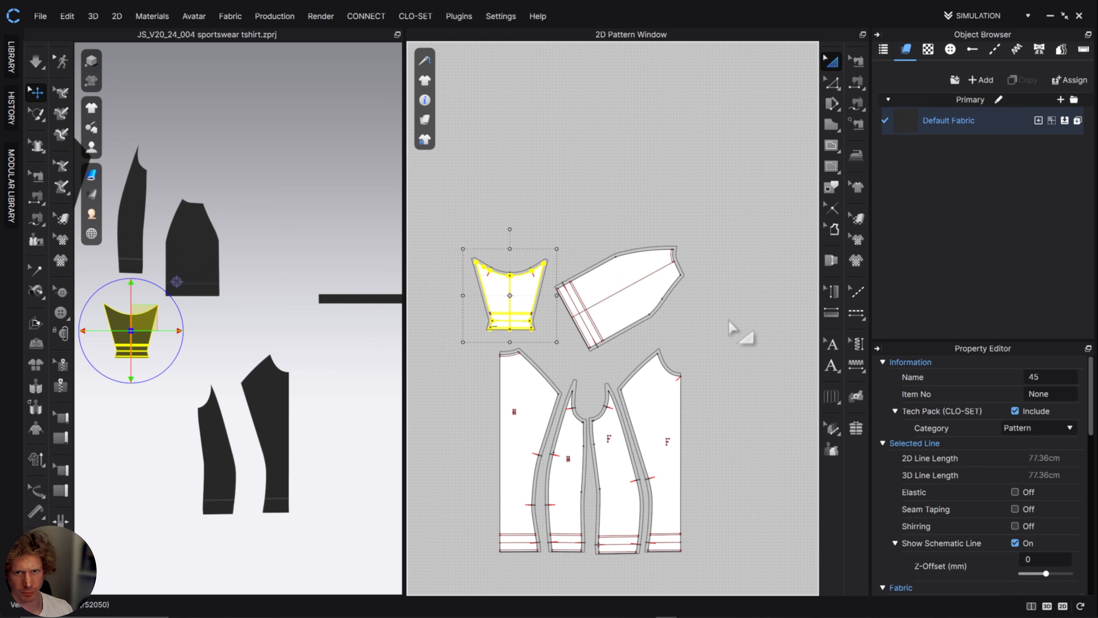
Inspect the seam relationships of the sleeve piece with the Edit Sewing tool and return to pattern selection.
middle_click_drag(708, 213, 711, 198)
scroll(693, 329, "down", 1)
scroll(692, 329, "up", 3)
middle_click_drag(695, 331, 719, 301)
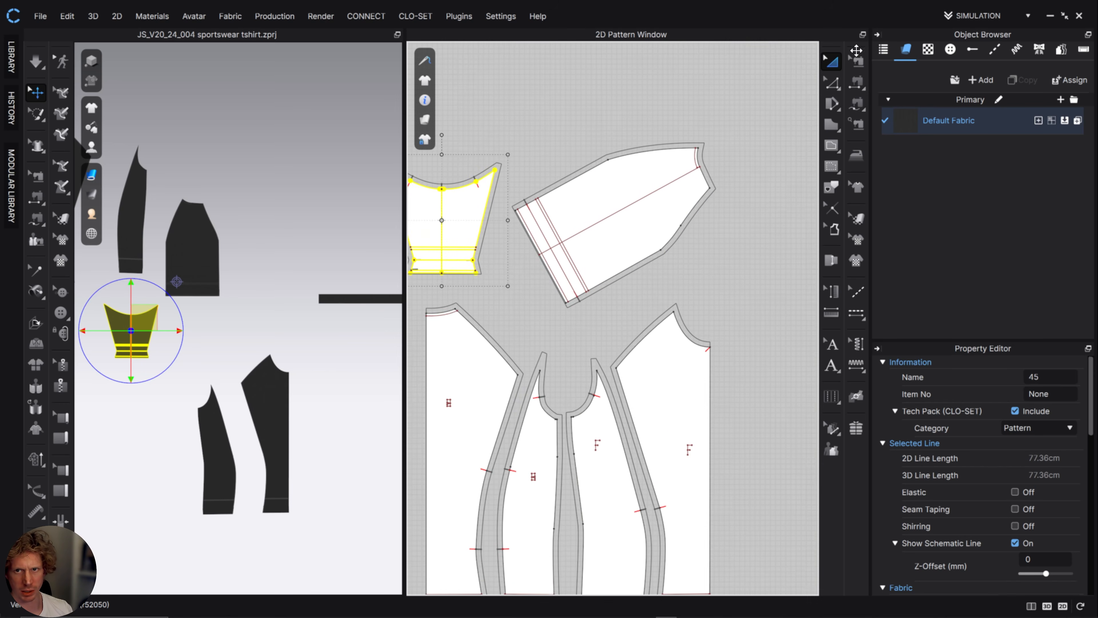
left_click(856, 61)
left_click(701, 204)
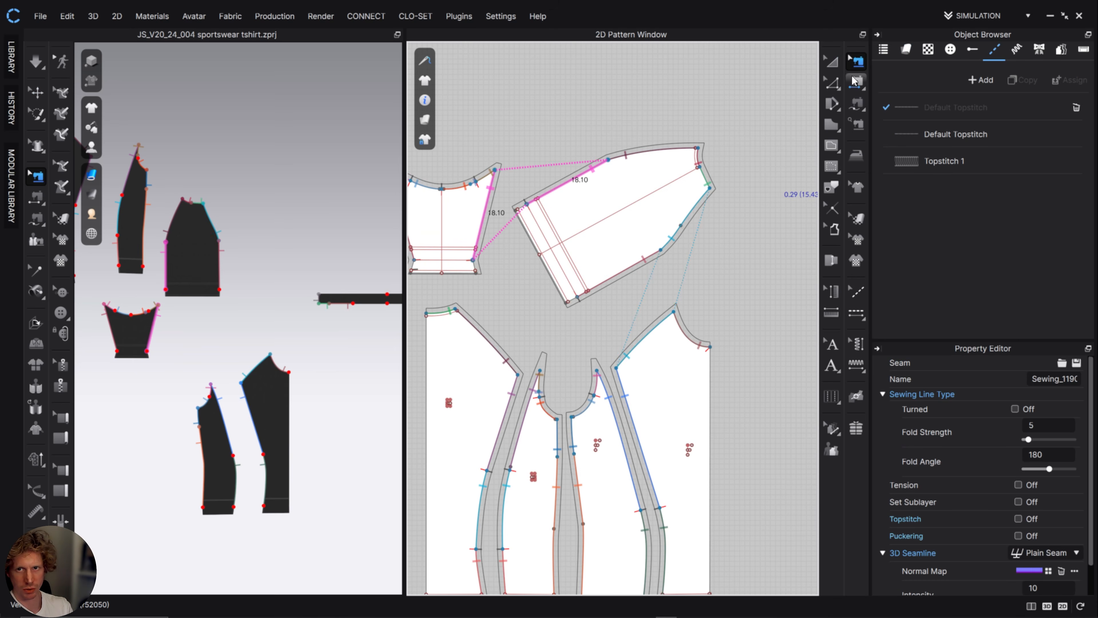
left_click(830, 61)
scroll(713, 299, "down", 5)
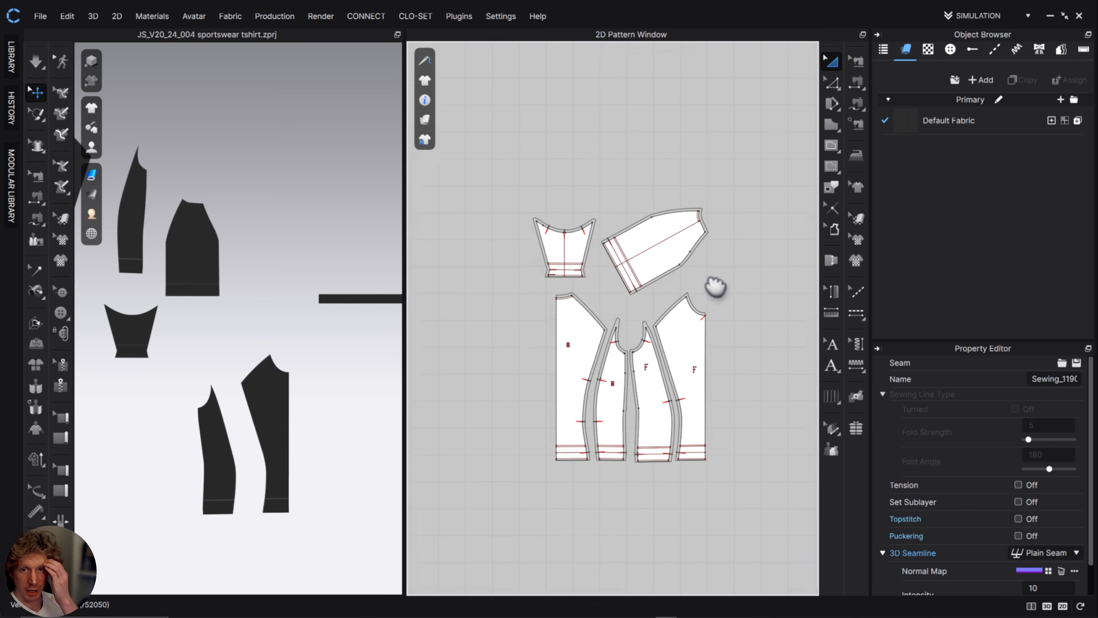
left_click_drag(504, 127, 793, 520)
scroll(734, 411, "down", 3)
scroll(734, 411, "up", 6)
scroll(734, 405, "down", 4)
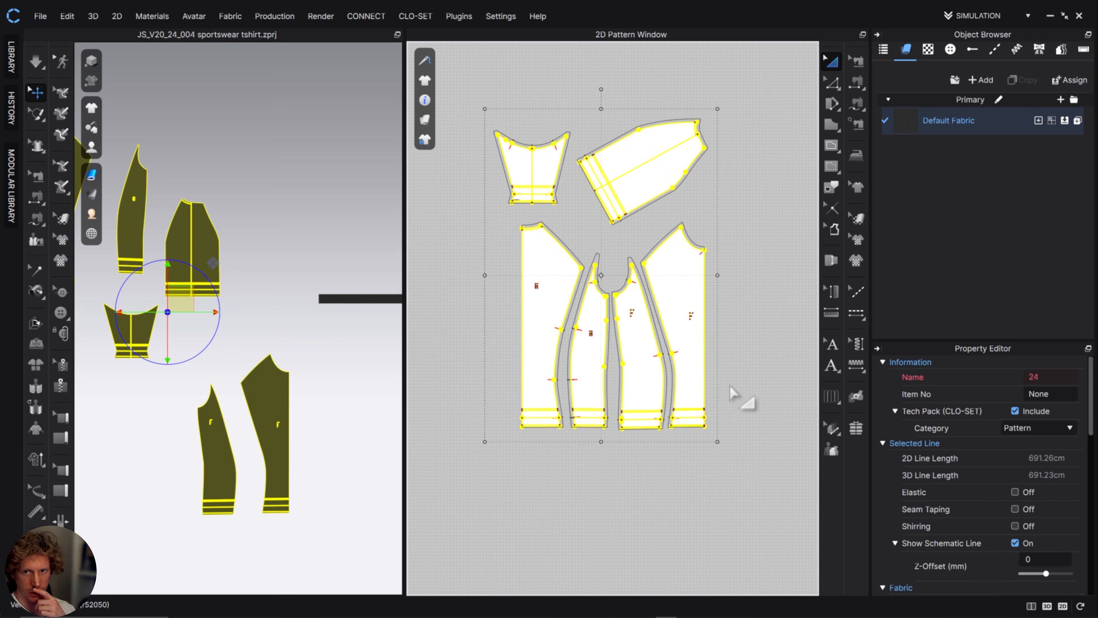
left_click(731, 387)
Move the long neckband strip beside the sleeve, just above the centre front panel.
scroll(741, 389, "down", 2)
middle_click_drag(755, 391, 749, 373)
scroll(750, 373, "down", 2)
middle_click_drag(740, 321, 693, 265)
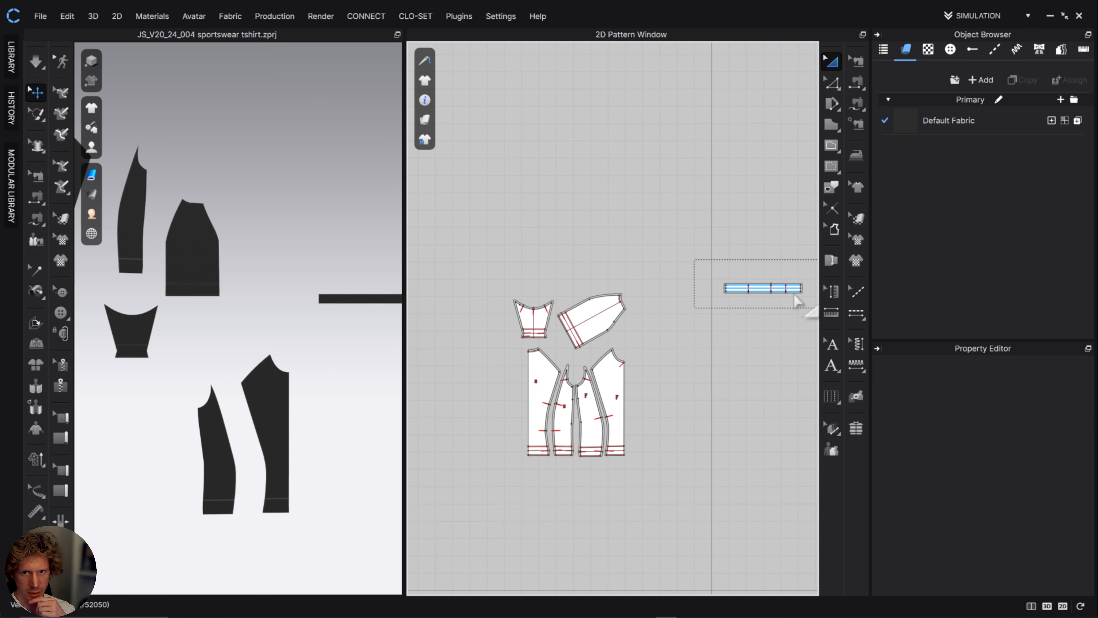
left_click(763, 290)
left_click_drag(761, 292, 647, 346)
left_click(691, 402)
scroll(730, 374, "up", 2)
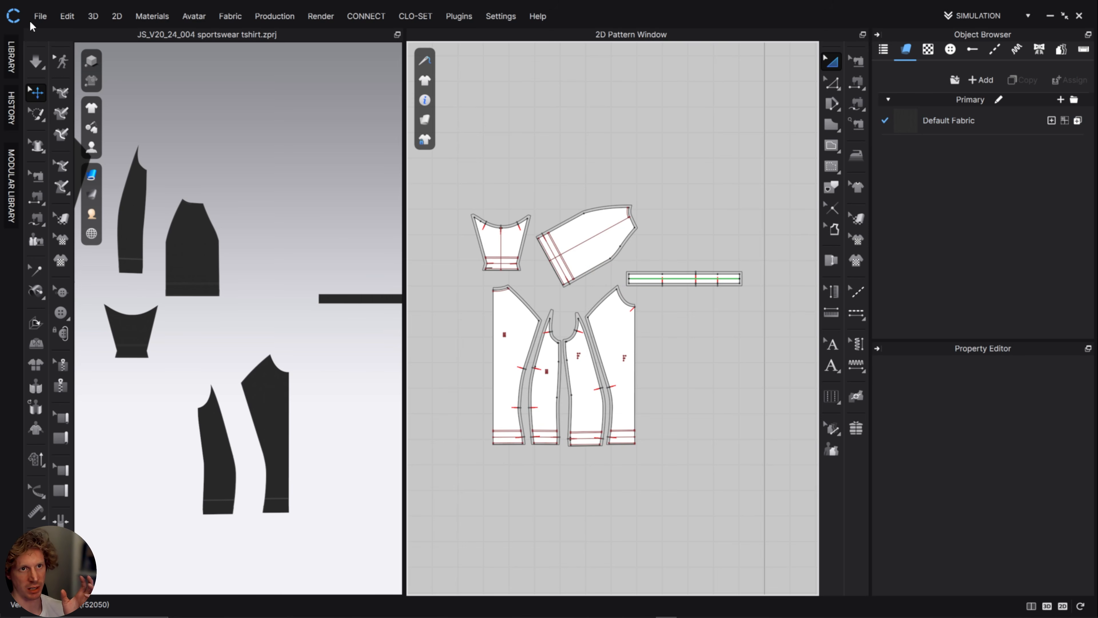
Export the pattern layout as patternPieces_004.pdf into the JS_V20_24_004_sportswear_tshirt folder, at 100% millimetre scale without rotation.
left_click(40, 16)
mouse_move(72, 137)
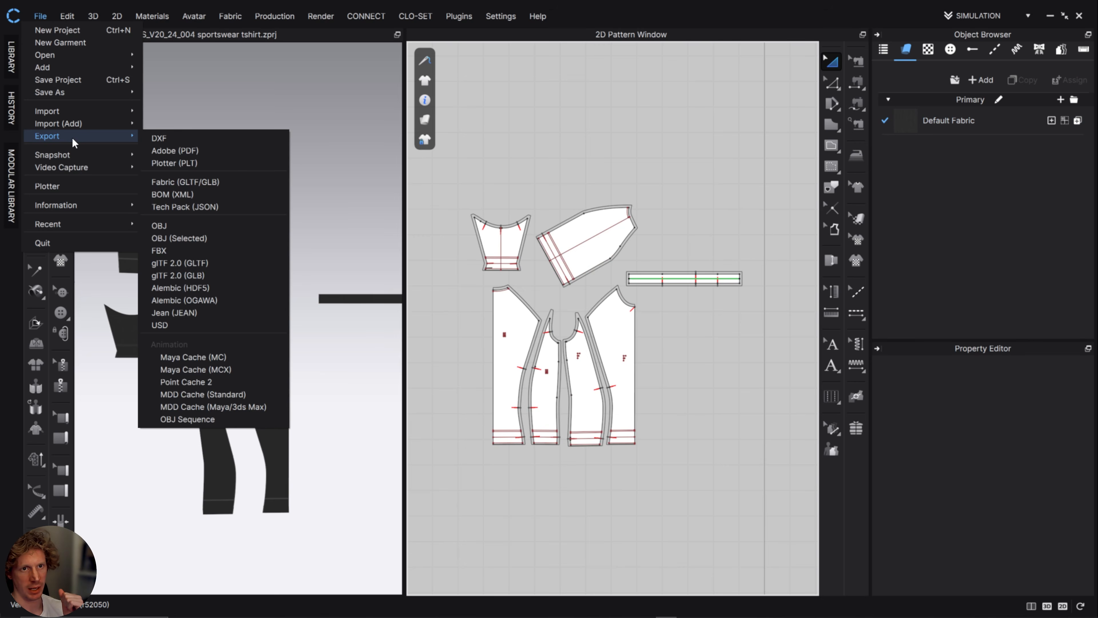
left_click(182, 150)
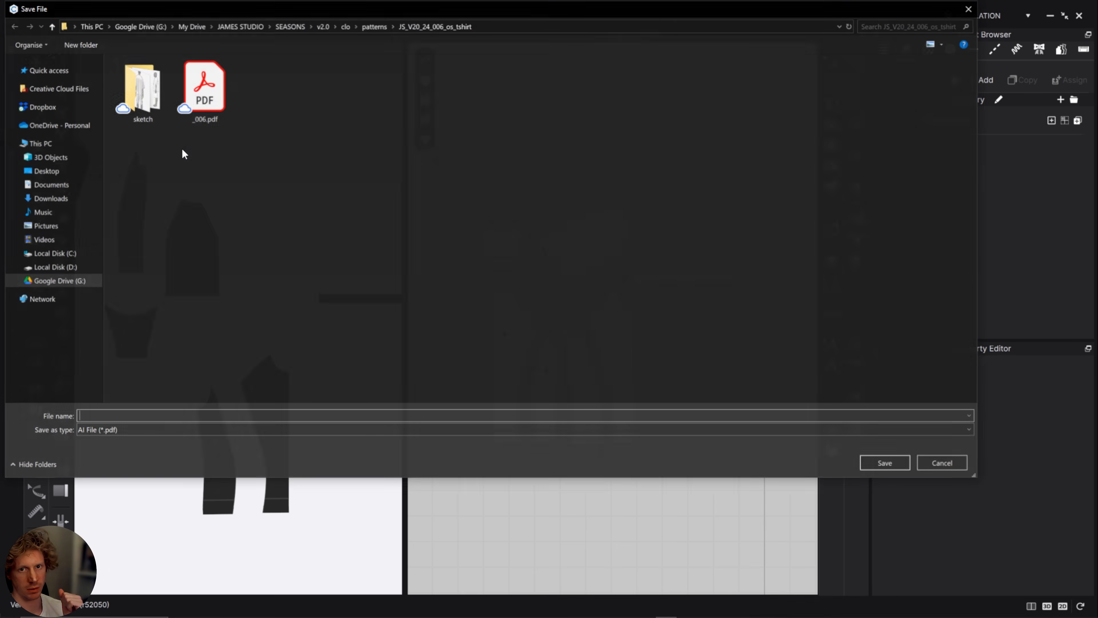
left_click(375, 26)
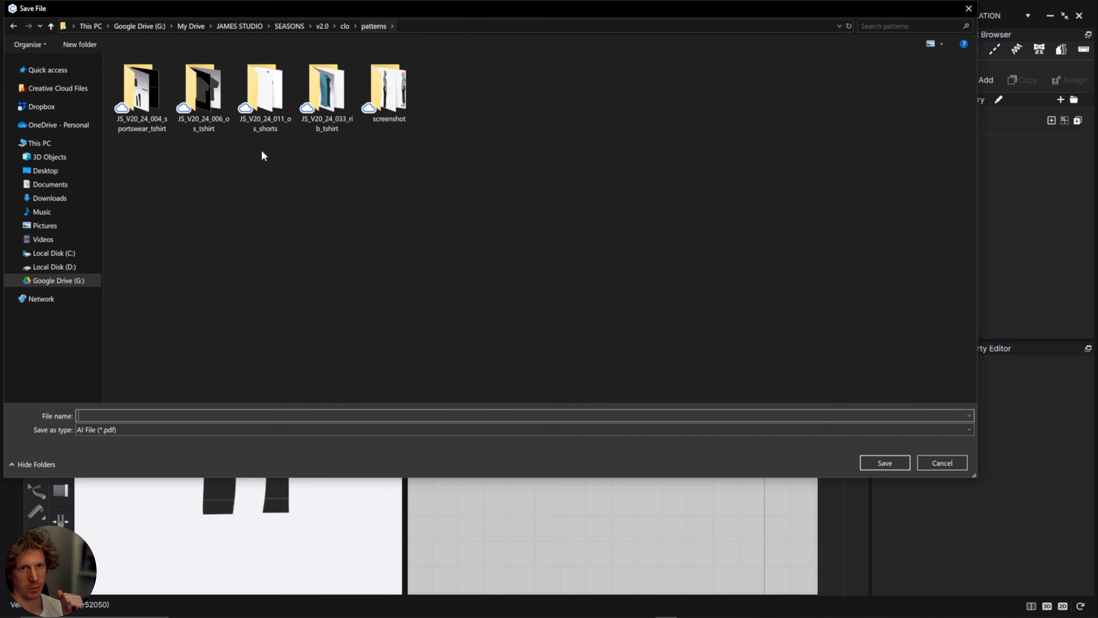
double_click(146, 124)
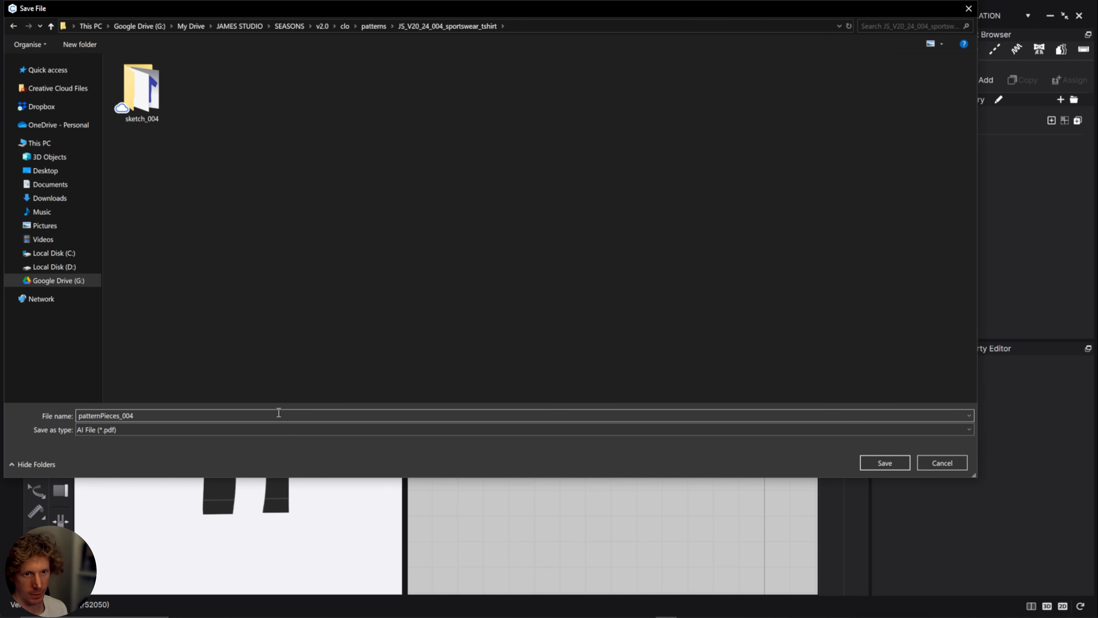
left_click(884, 462)
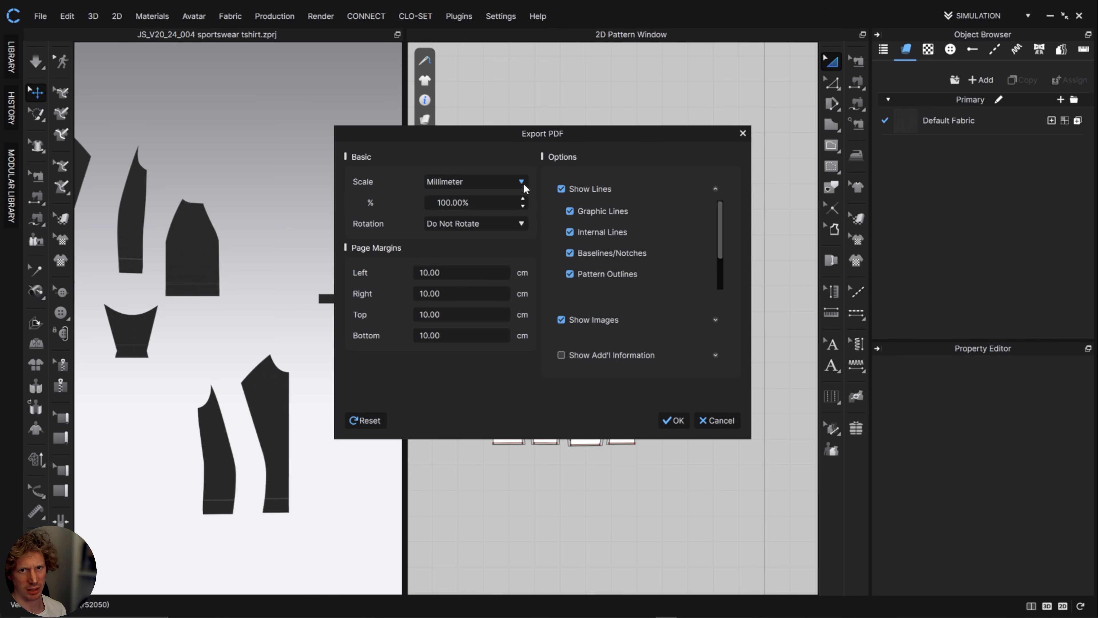
left_click(675, 420)
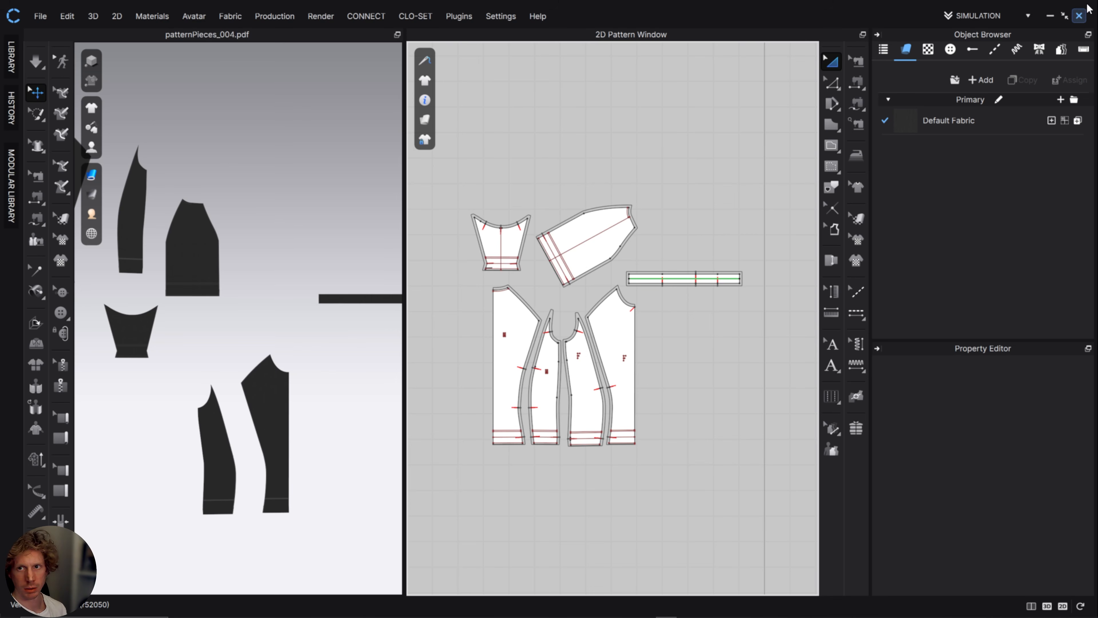
Switch to Illustrator and place patternPieces_004.pdf from File Explorer into the JS_V20_24_004 - FITTED TSHIRT document.
left_click(1053, 17)
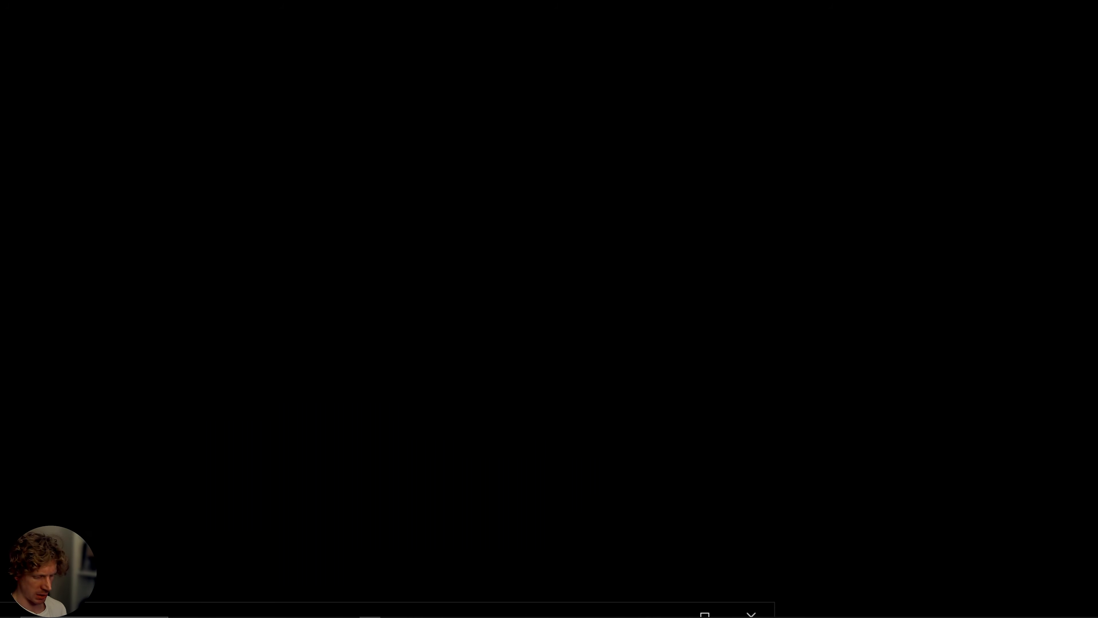
key("alt+Tab")
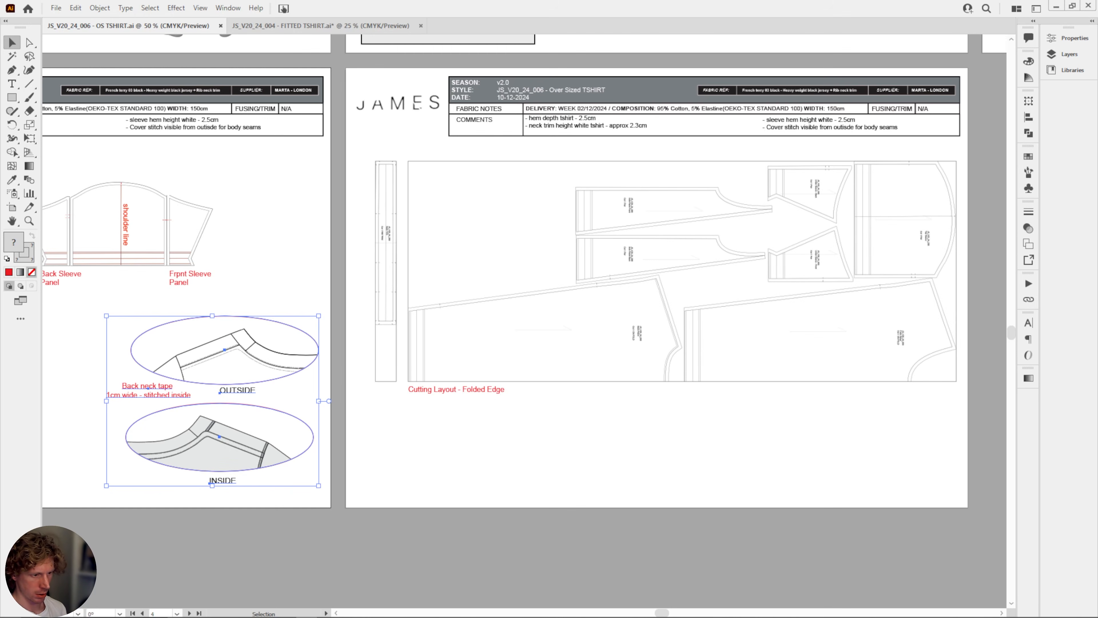
left_click(142, 613)
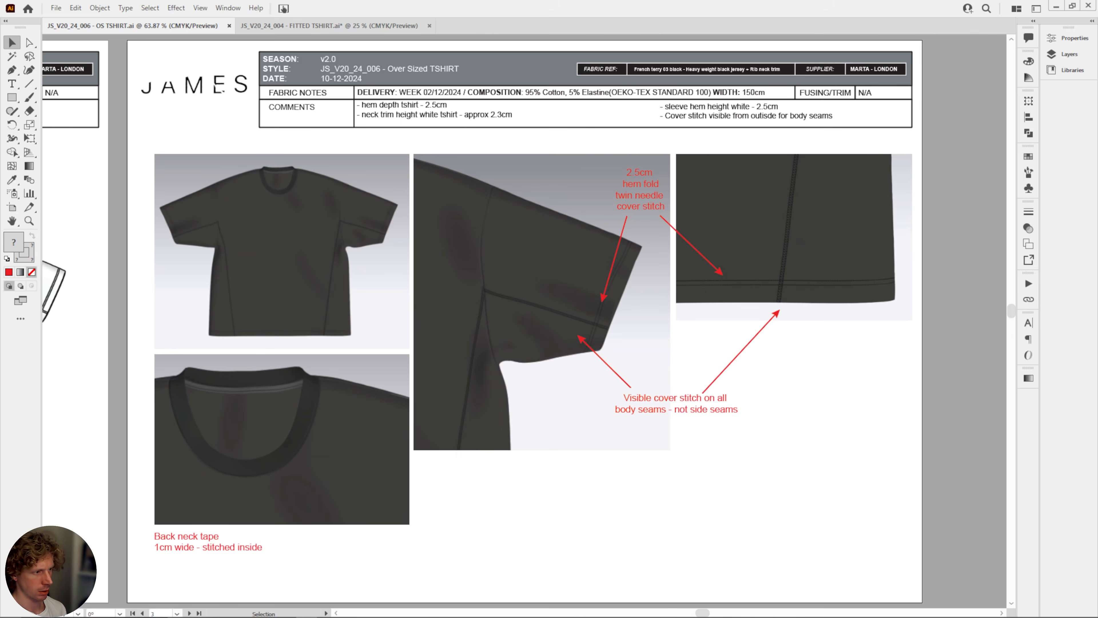
left_click_drag(651, 616, 653, 331)
left_click_drag(407, 341, 652, 199)
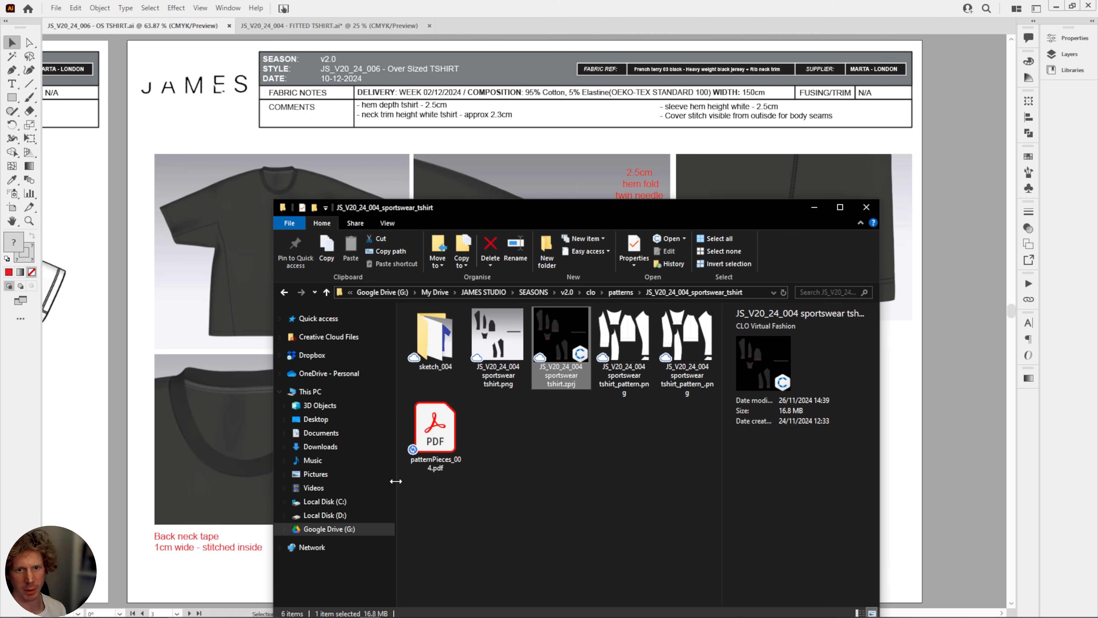
left_click(434, 428)
left_click(282, 27)
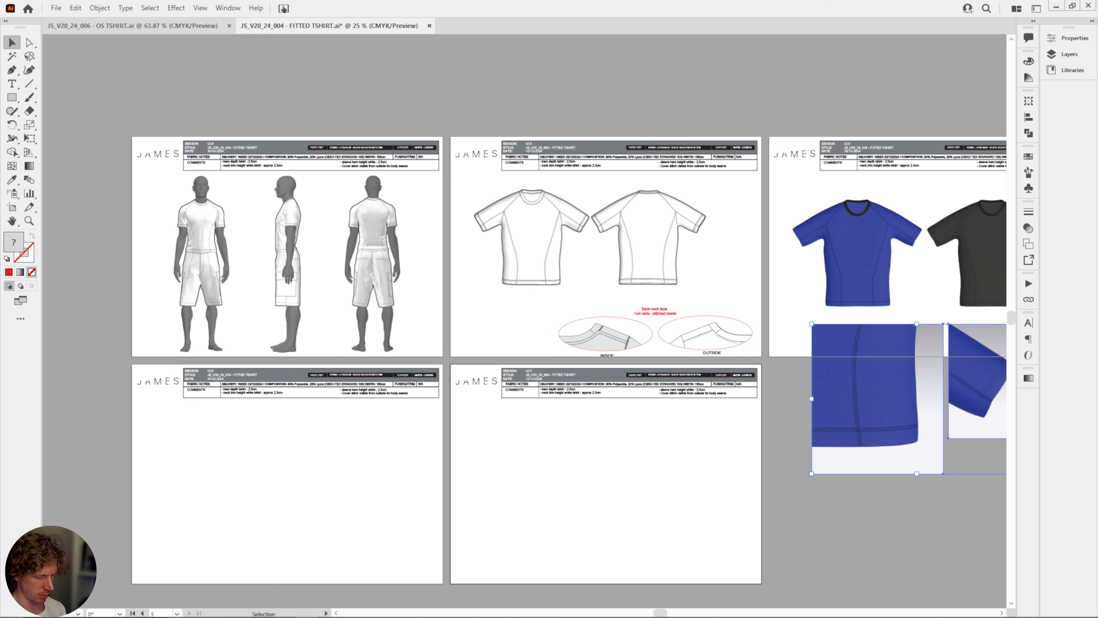
key("alt+Tab")
left_click_drag(435, 428, 172, 483)
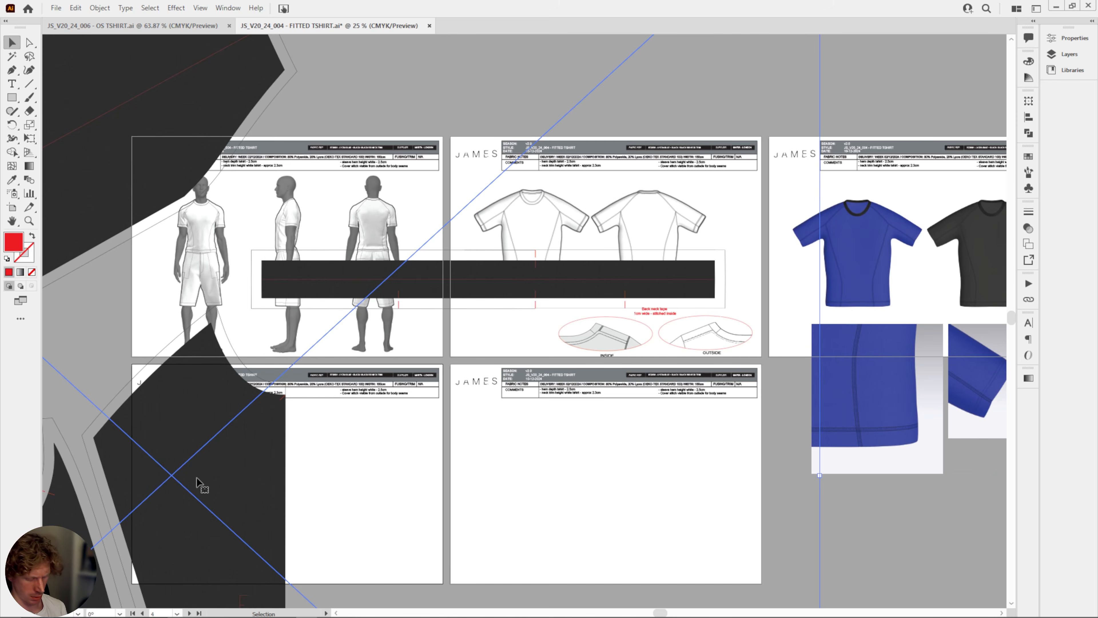
Scale the placed pattern layout down to about artboard size and move it onto the blank artboard below the figure renders.
key("ctrl+minus")
key("ctrl+minus")
key("ctrl+minus")
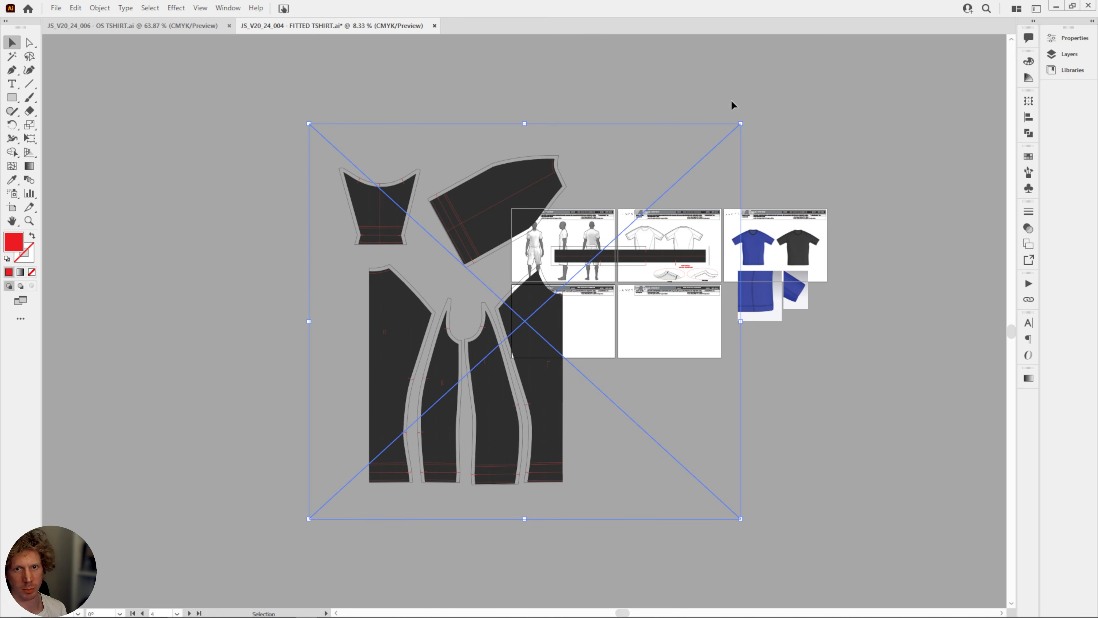
left_click_drag(739, 124, 392, 441)
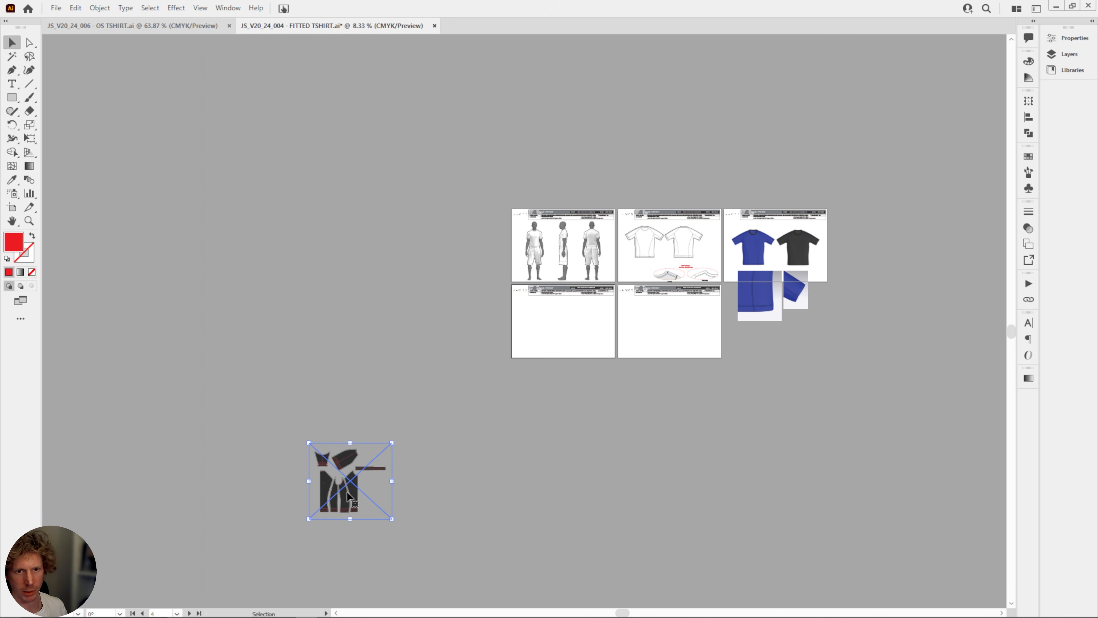
left_click_drag(348, 495, 558, 366)
Resize and position the pattern layout so it fits between the header and lower edge, on the artboard's left side.
key("ctrl+plus")
key("ctrl+plus")
key("ctrl+plus")
key("ctrl+plus")
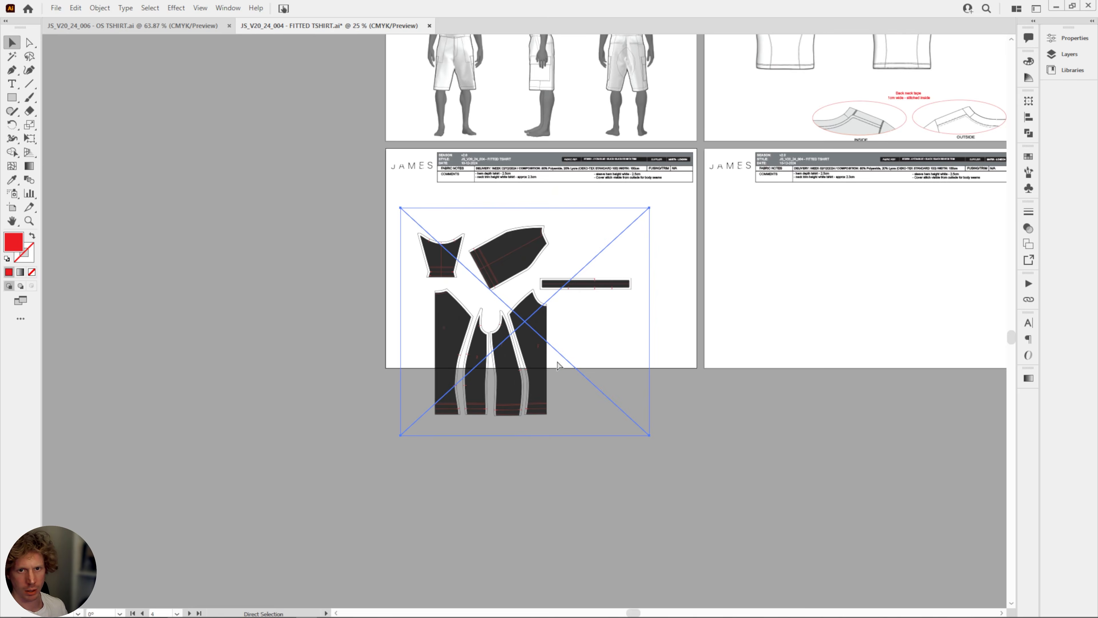
key("ctrl+plus")
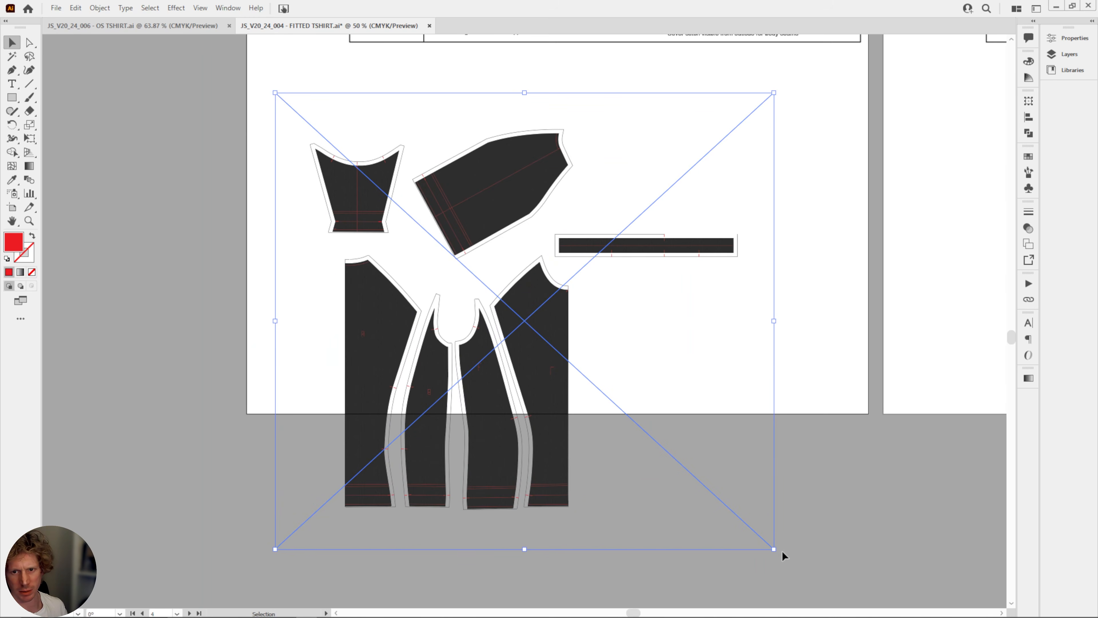
left_click_drag(774, 547, 614, 380)
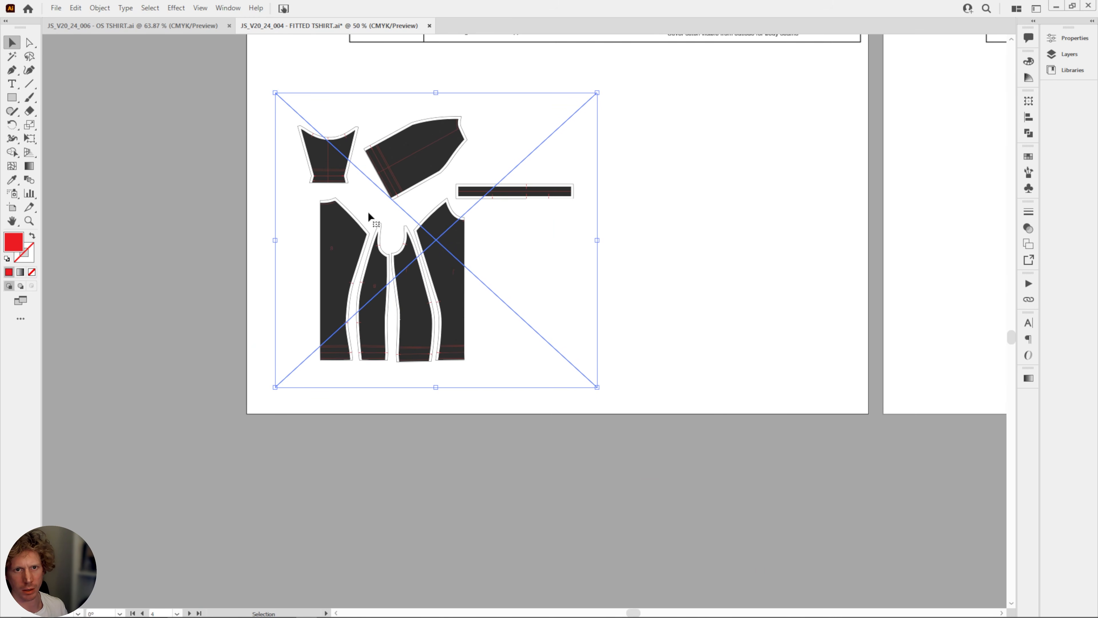
left_click_drag(431, 256, 421, 225)
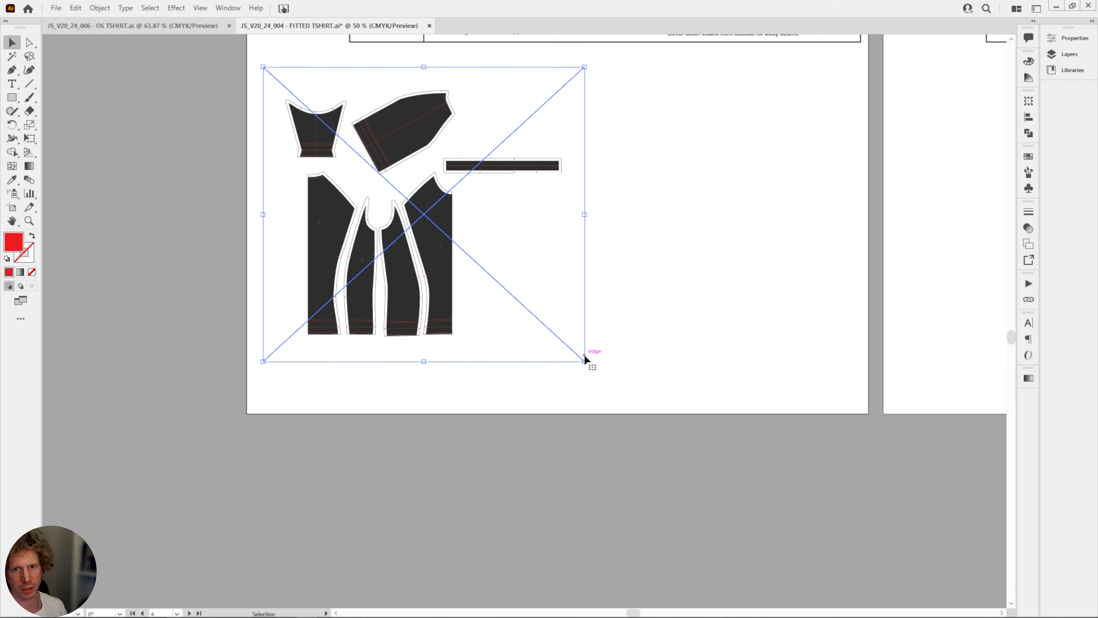
left_click_drag(584, 359, 636, 403)
mouse_move(465, 264)
left_mouse_down()
mouse_move(478, 254)
mouse_move(472, 263)
left_mouse_up()
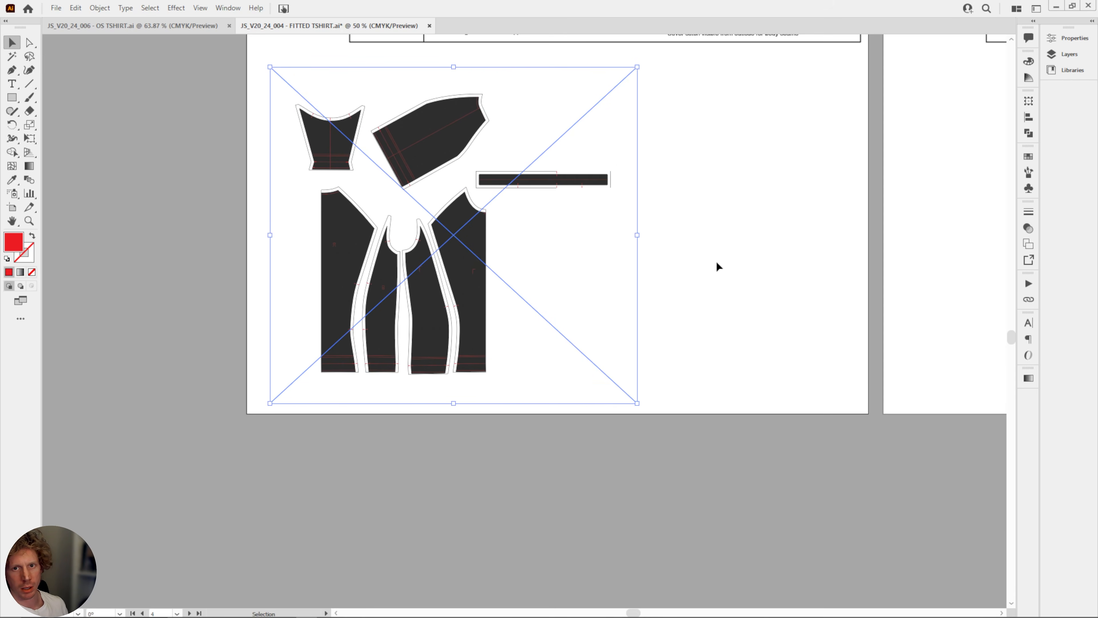
Switch back to CLO, open the Print Layout mode and widen the Print Layout Editor.
left_click_drag(743, 269, 577, 373)
left_click(577, 373)
key("ctrl+minus")
key("ctrl+minus")
left_click_drag(668, 349, 537, 357)
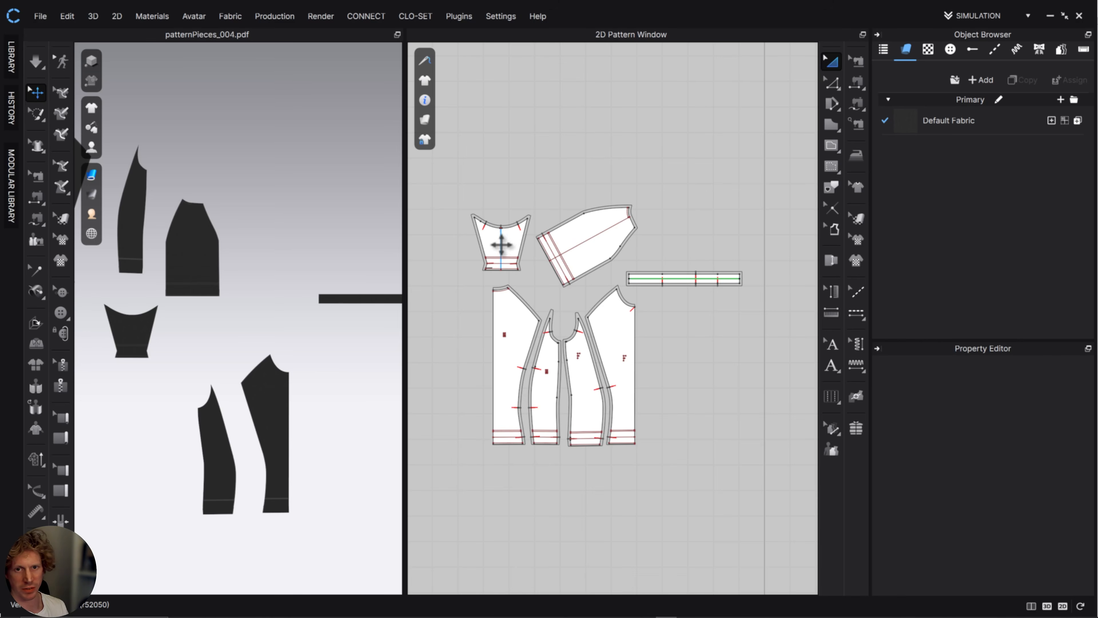
scroll(322, 255, "down", 4)
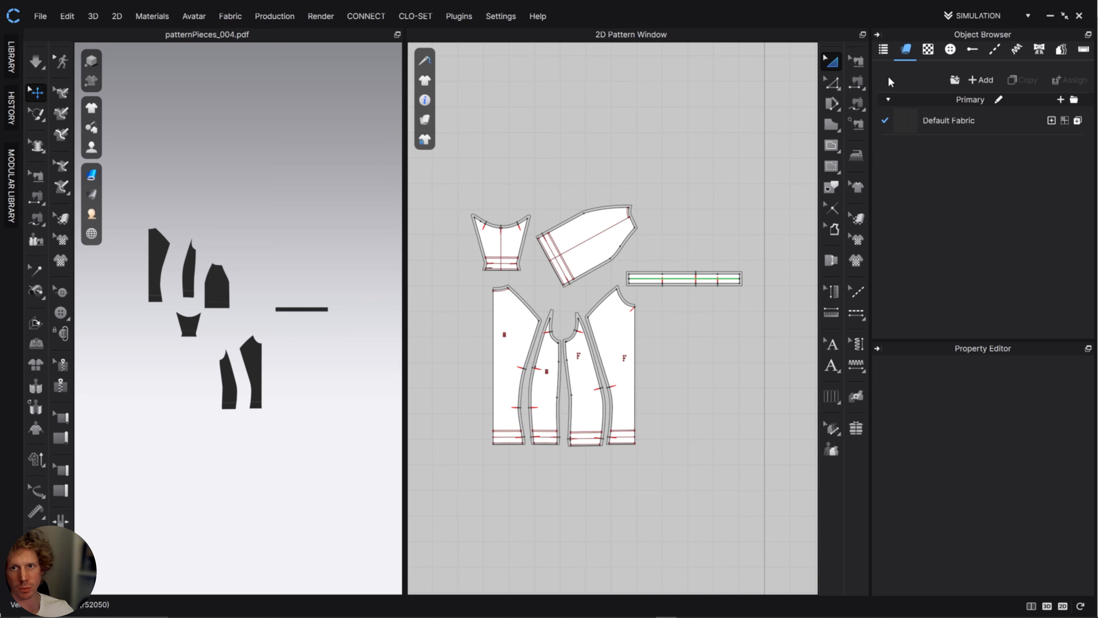
left_click(995, 16)
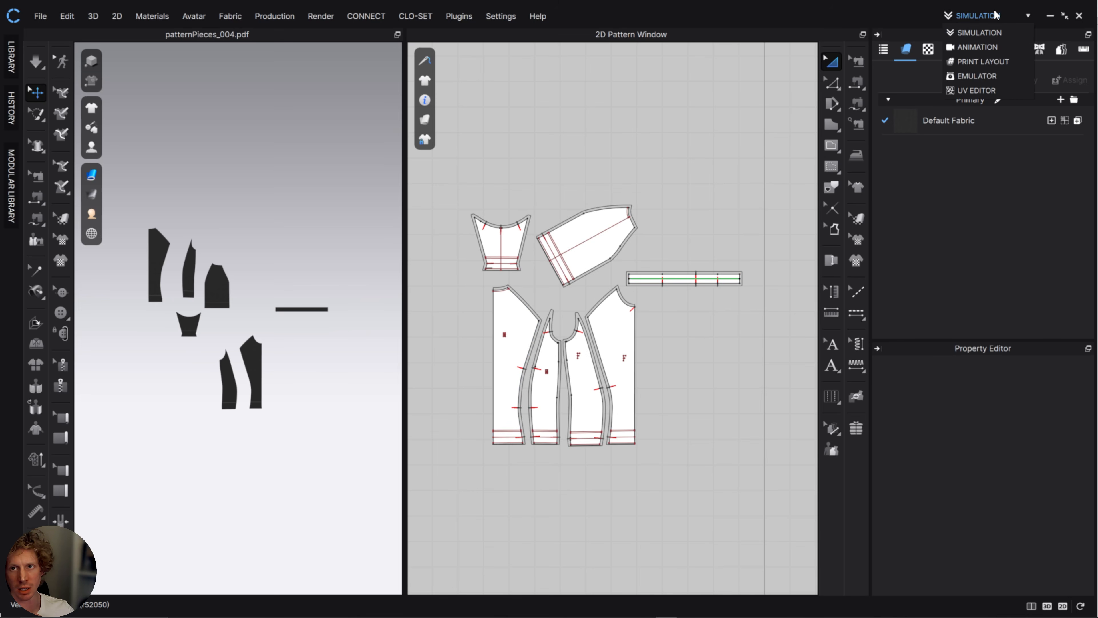
left_click(980, 90)
left_click(982, 19)
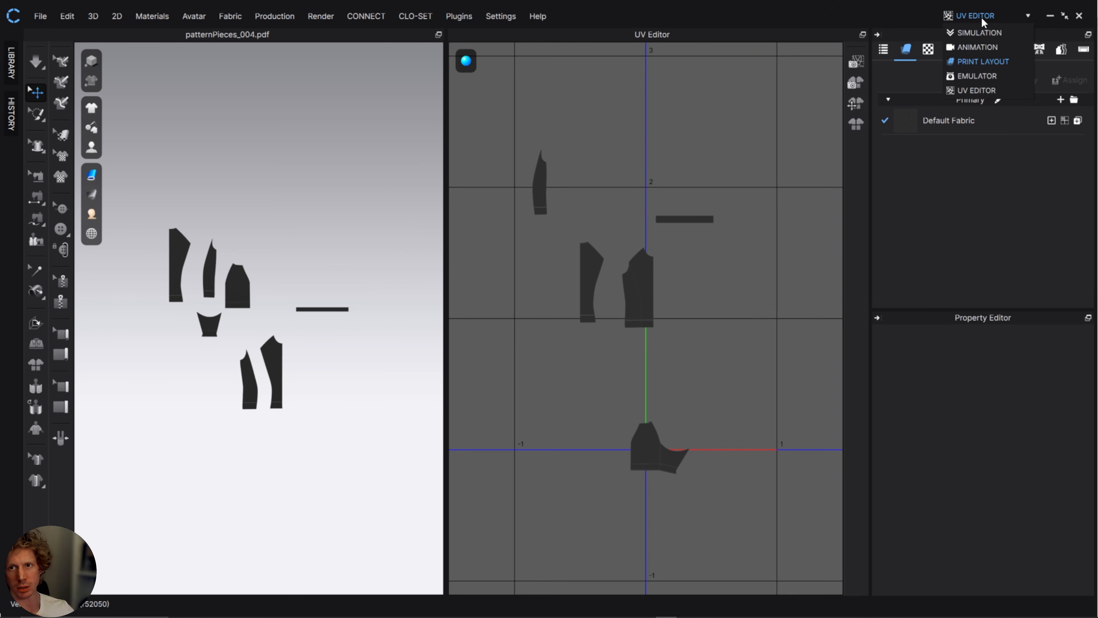
left_click(990, 61)
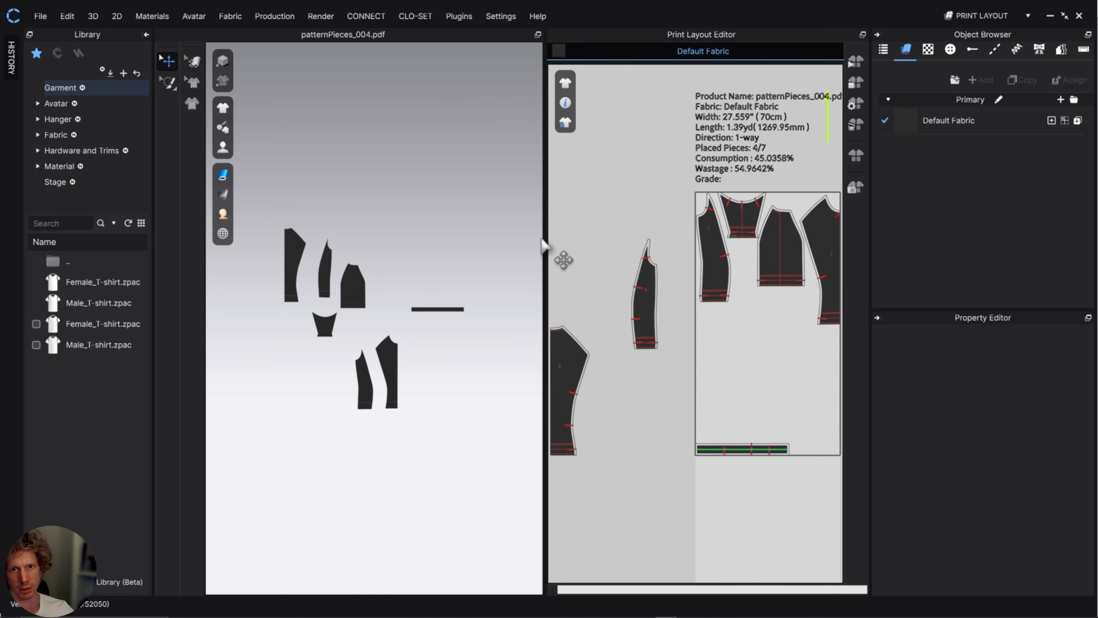
left_click_drag(544, 237, 395, 226)
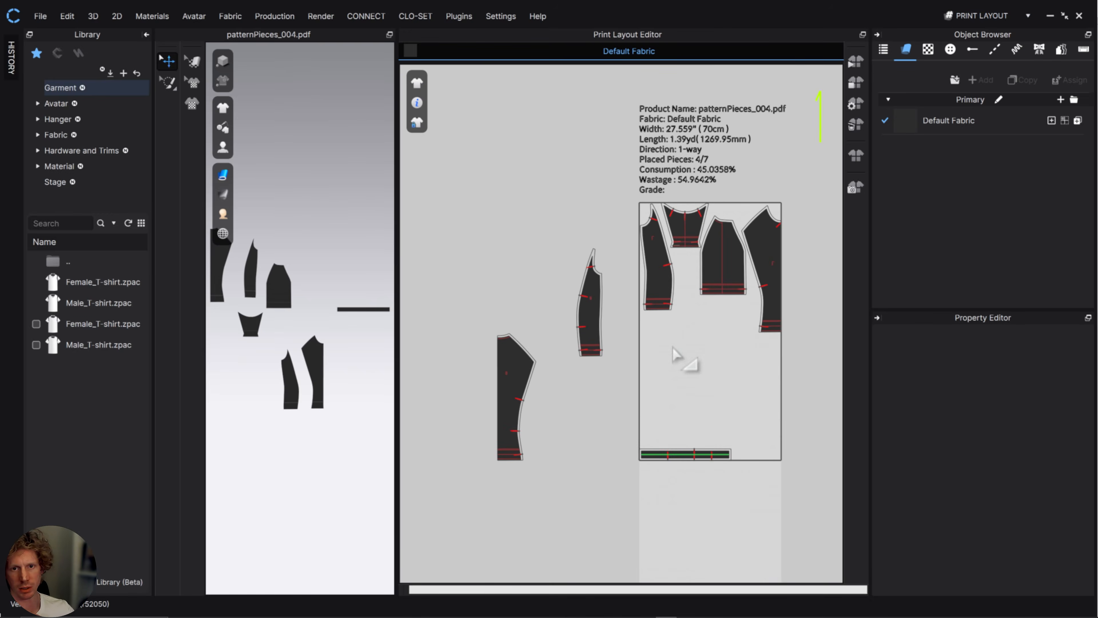
Examine how the pattern pieces are placed on the fabric in the Print Layout Editor.
right_click_drag(690, 359, 559, 288)
middle_click_drag(560, 287, 562, 279)
middle_click_drag(497, 289, 565, 285)
scroll(586, 239, "up", 5)
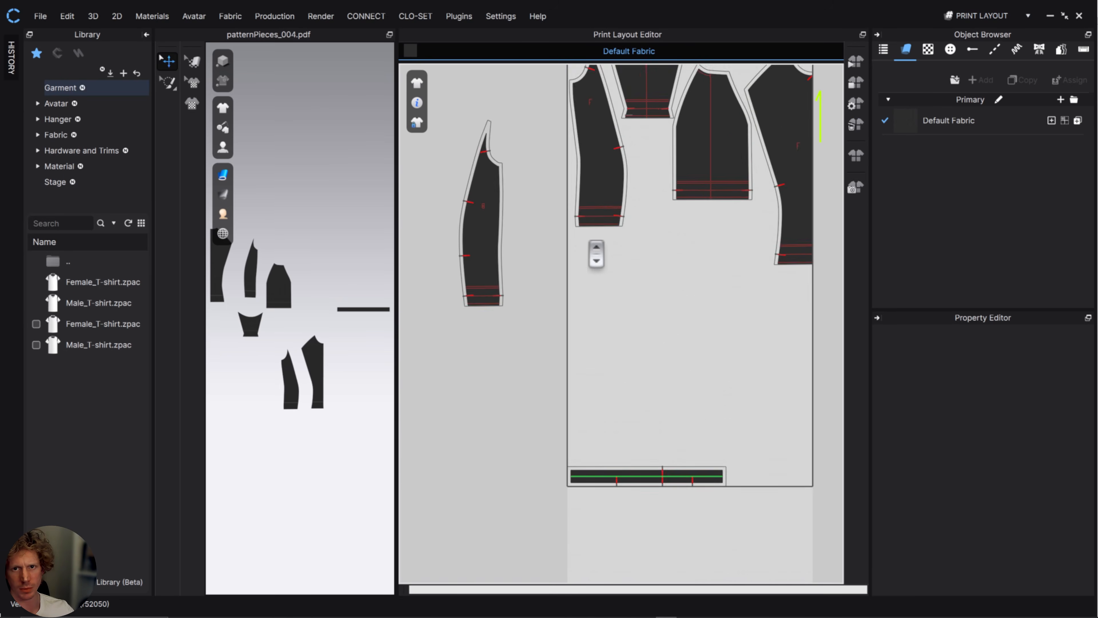
scroll(586, 240, "down", 4)
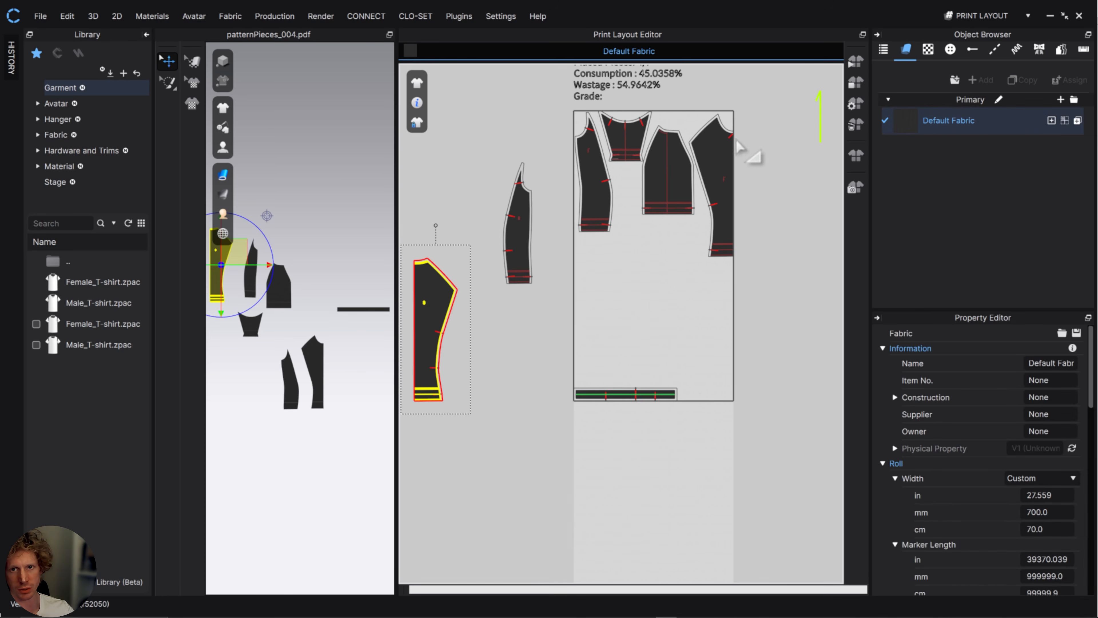
scroll(710, 231, "down", 4)
scroll(707, 234, "up", 6)
middle_click_drag(706, 242, 684, 368)
scroll(685, 368, "down", 1)
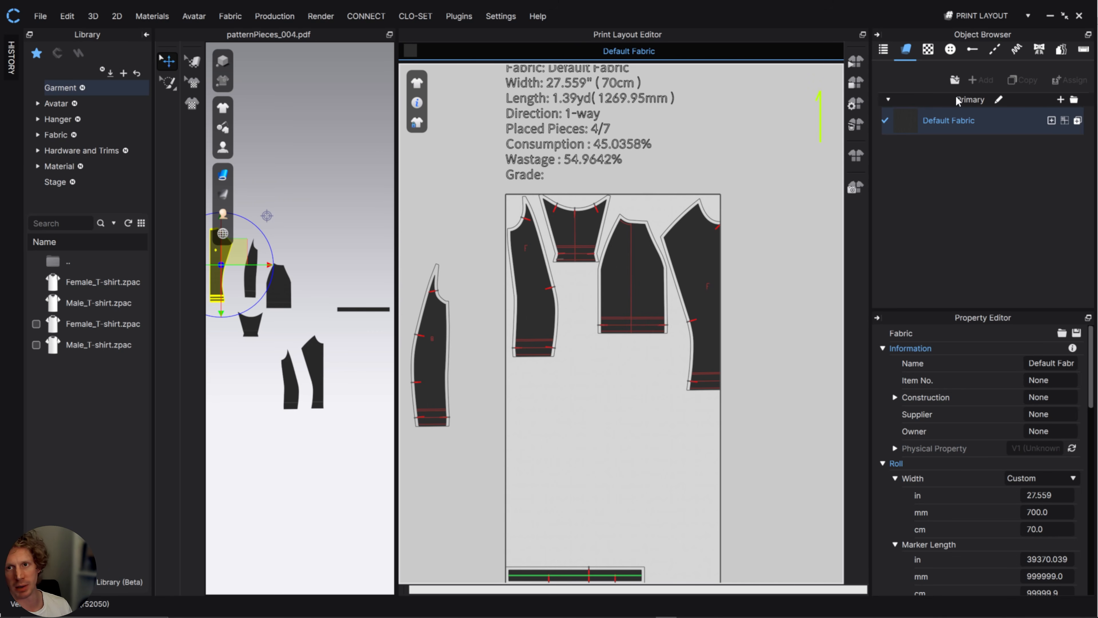
Review the Default Fabric's roll width settings against the print layout and return to Simulation mode.
left_click(960, 120)
scroll(976, 381, "down", 3)
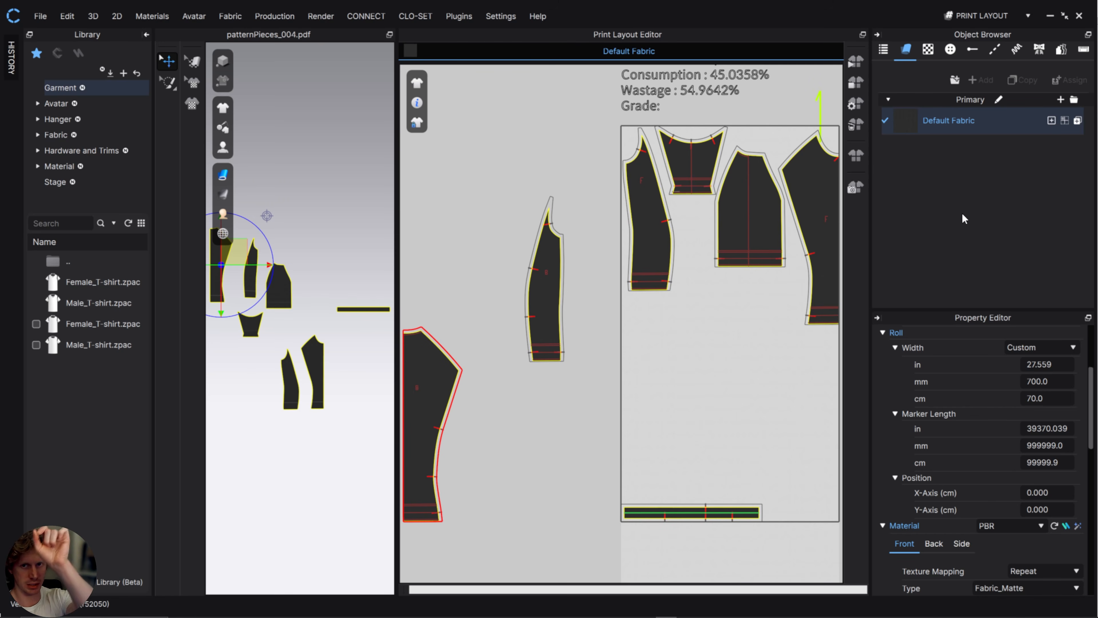
middle_click_drag(719, 342, 659, 330)
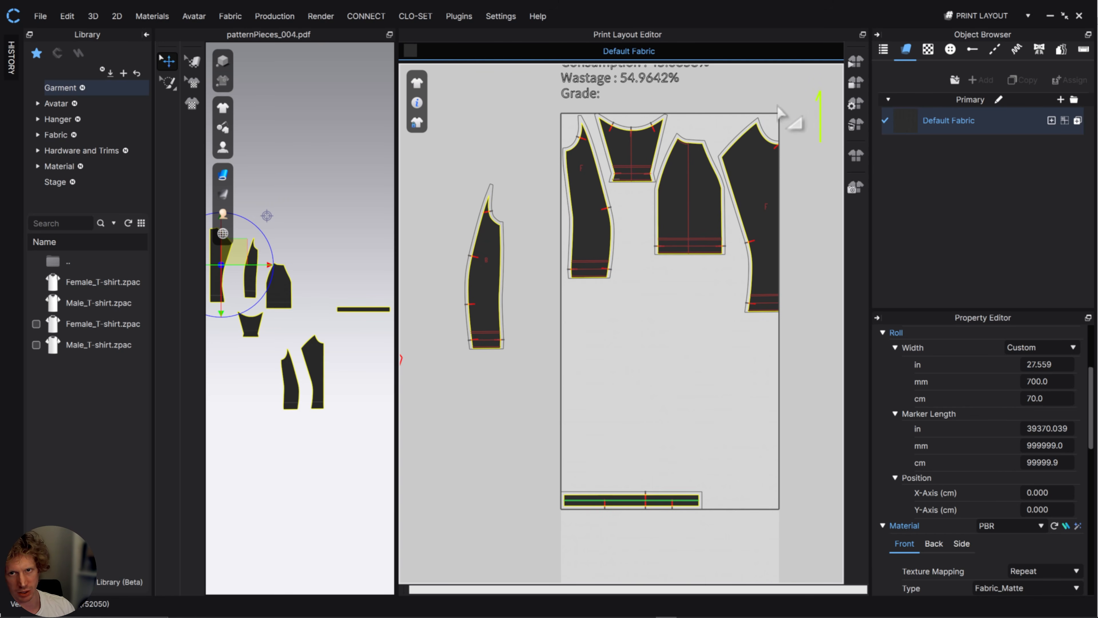
middle_click_drag(555, 342, 634, 328)
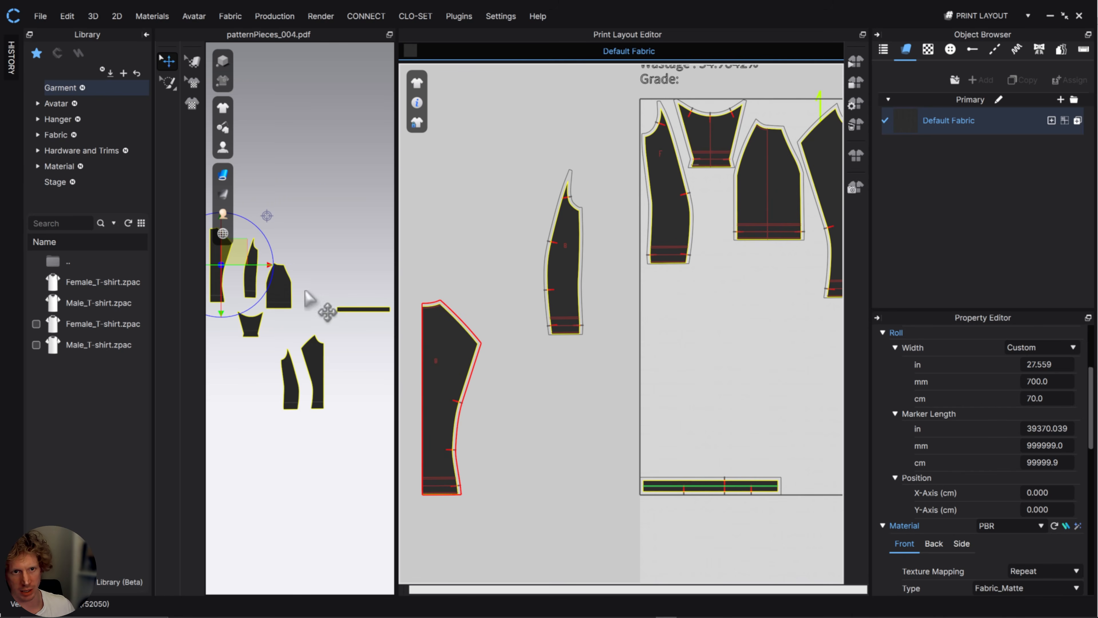
left_click(967, 17)
left_click(976, 32)
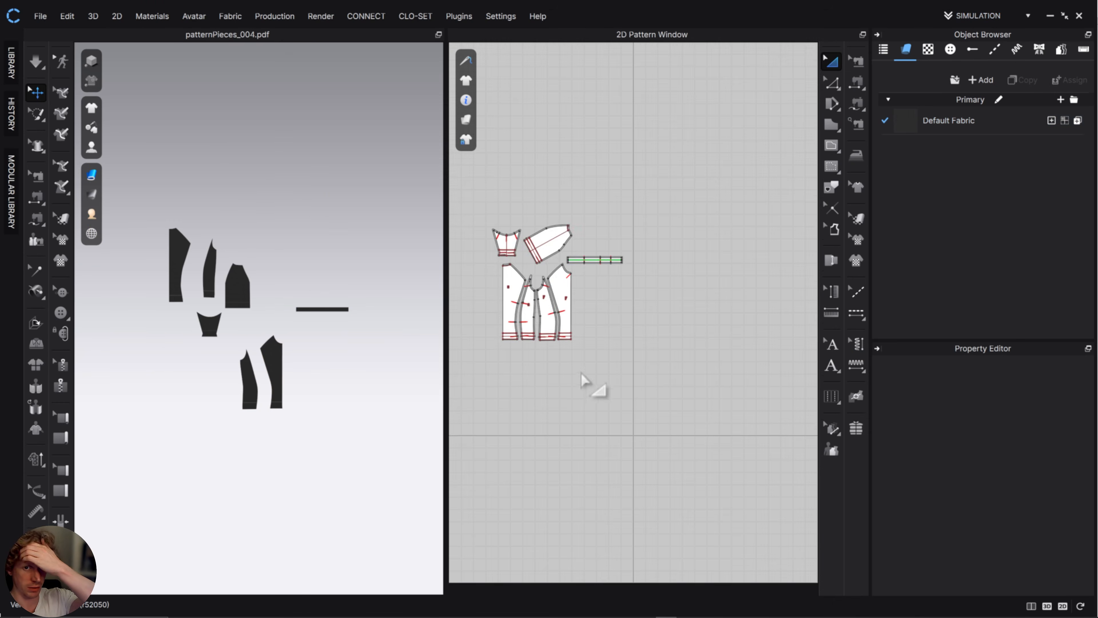
Flip the two back body panels horizontally together in the 2D pattern layout.
left_click(620, 279)
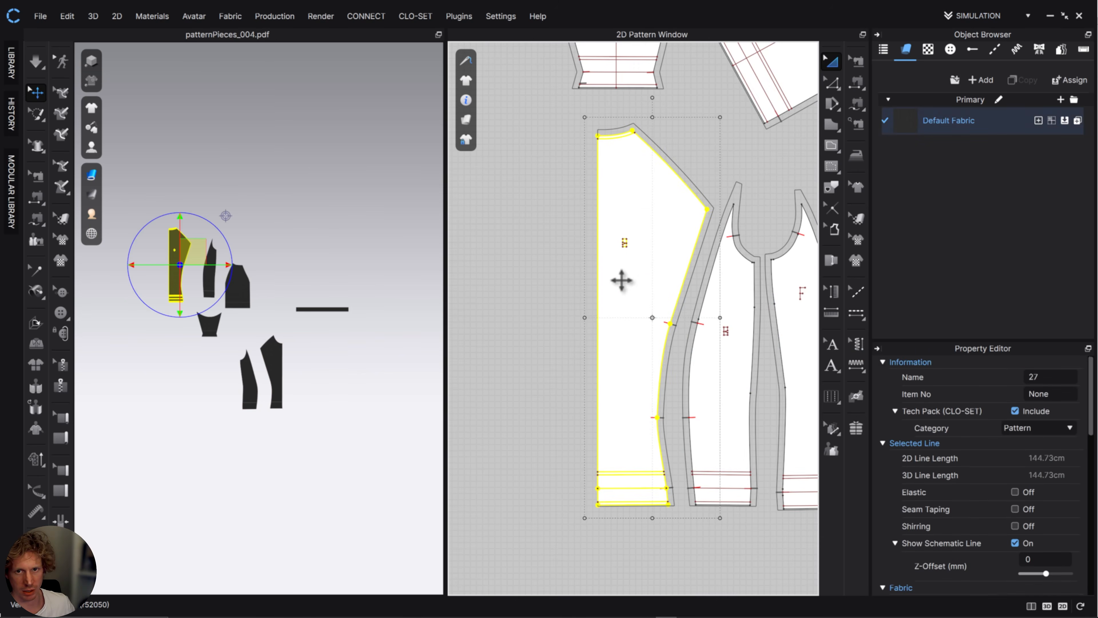
left_click(726, 387, "shift")
right_click(726, 390)
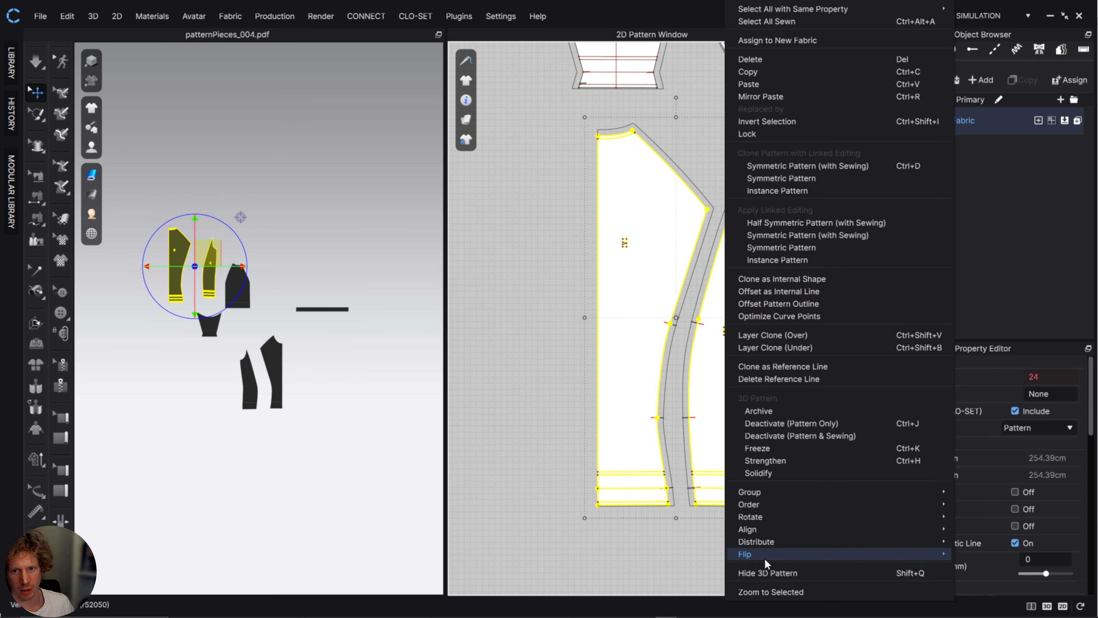
left_click(981, 554)
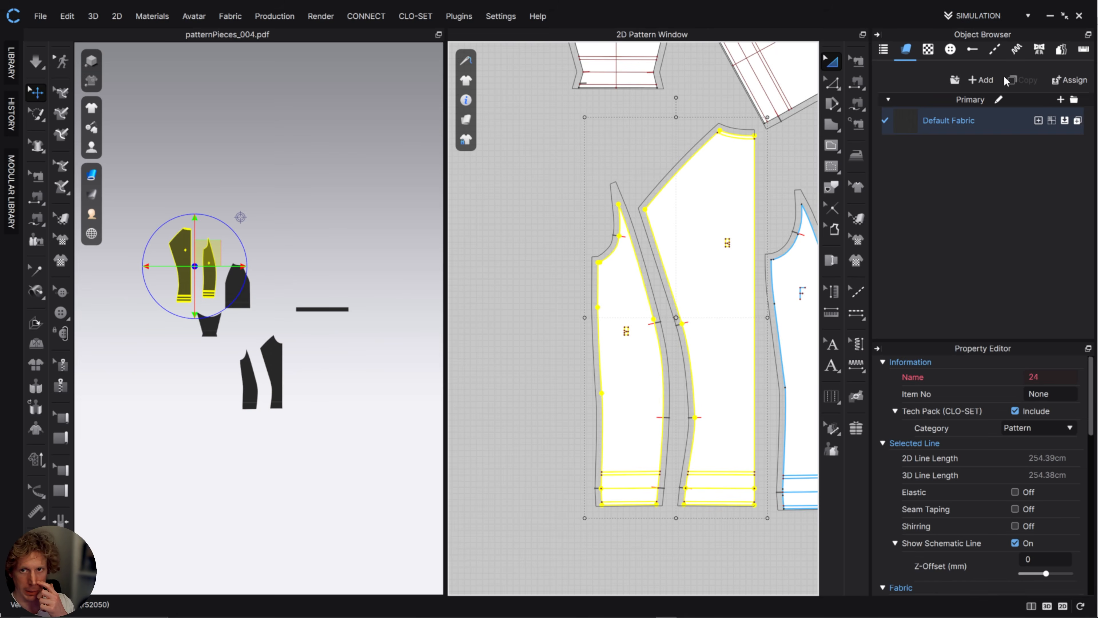
Return to Print Layout mode and review the 2D Snapshot size and line options for the cutting layout.
left_click(988, 16)
left_click(976, 90)
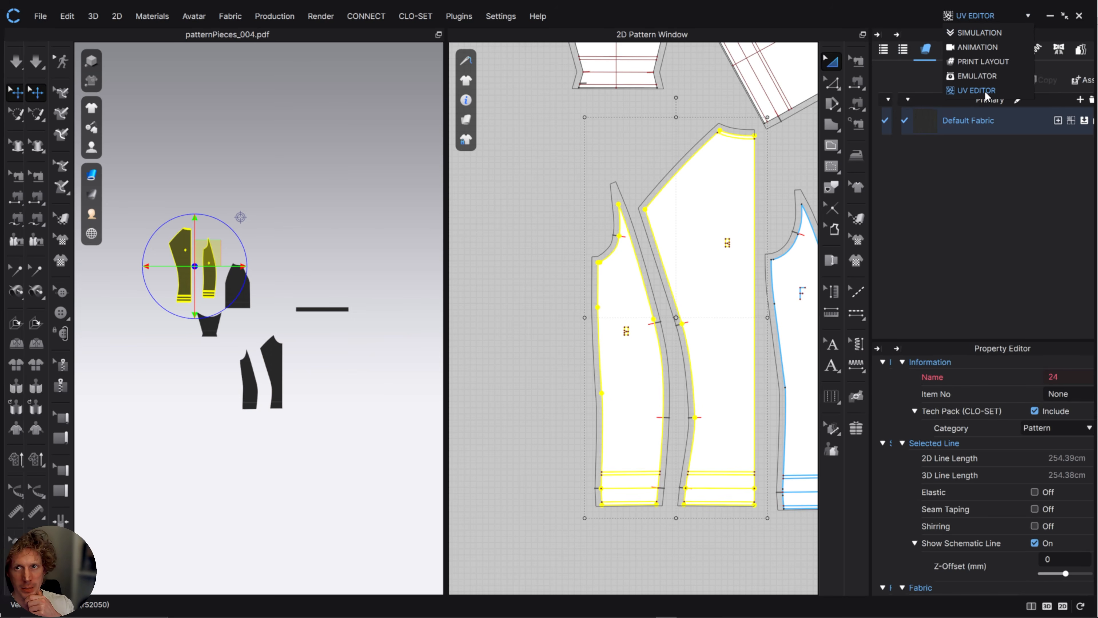
left_click(977, 16)
left_click(982, 61)
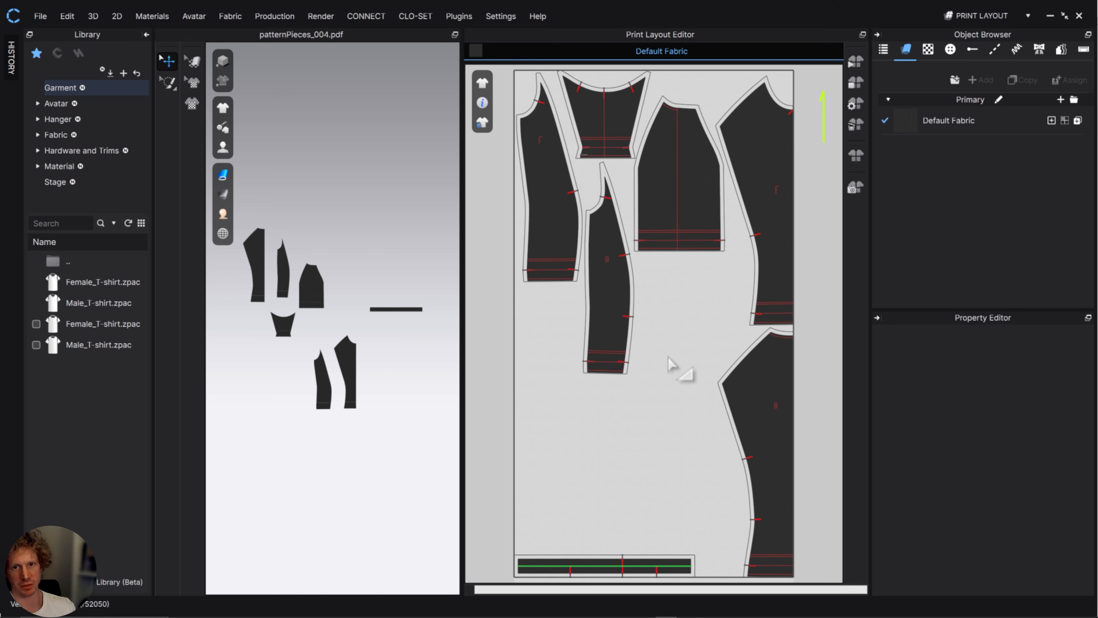
left_click(855, 189)
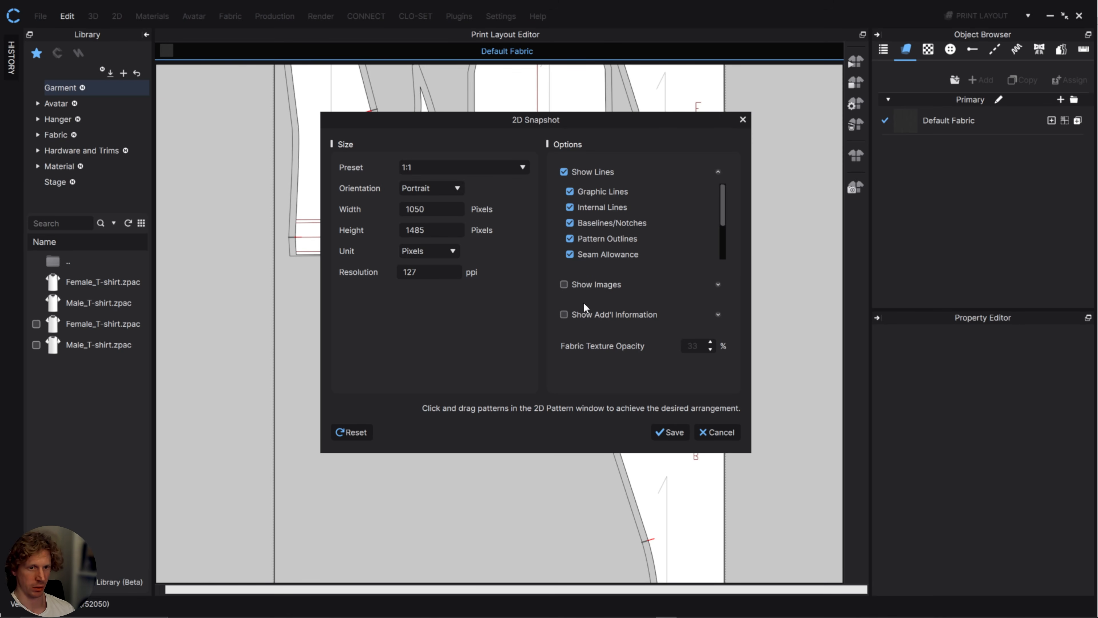
left_click(716, 432)
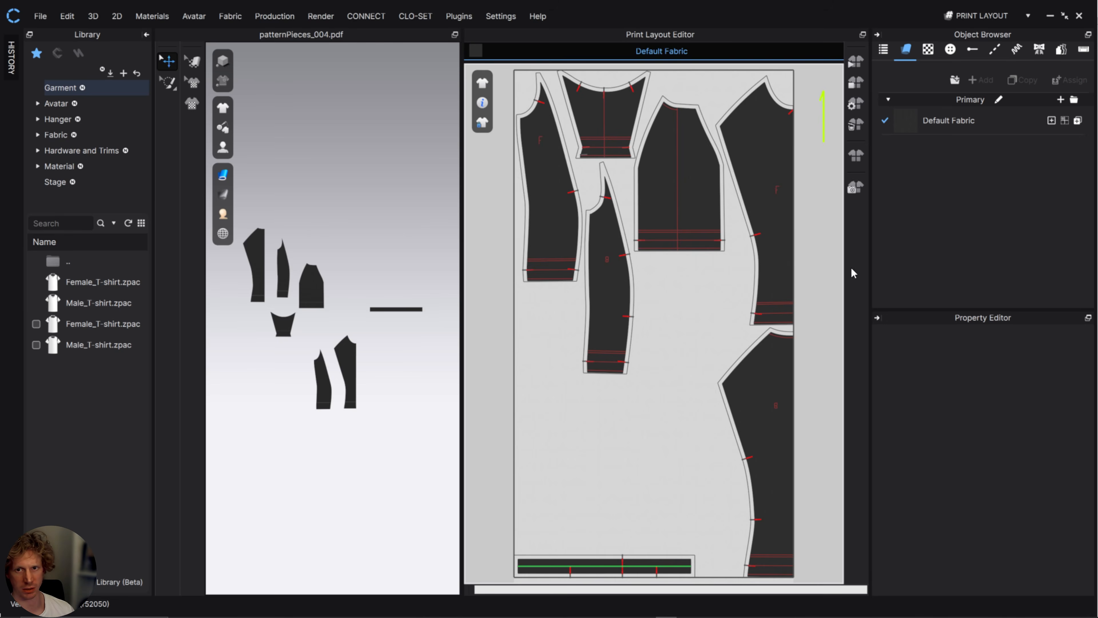
Switch to Illustrator and place the cutting layout file from the patterns folder into the FITTED TSHIRT document.
left_click(1053, 16)
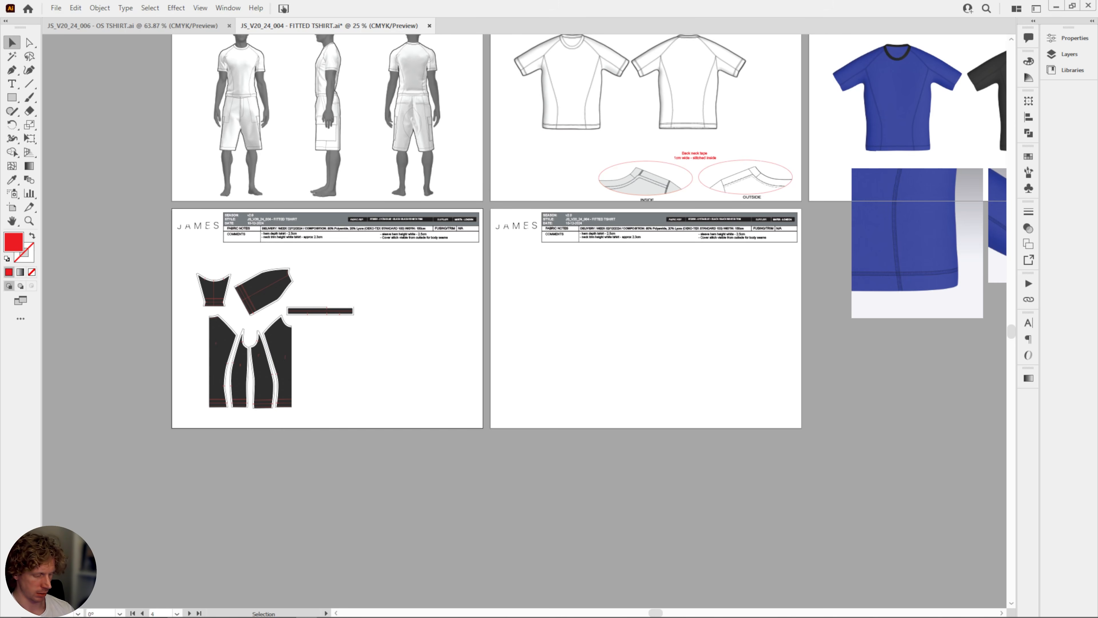
key("alt+Tab")
left_click(621, 296)
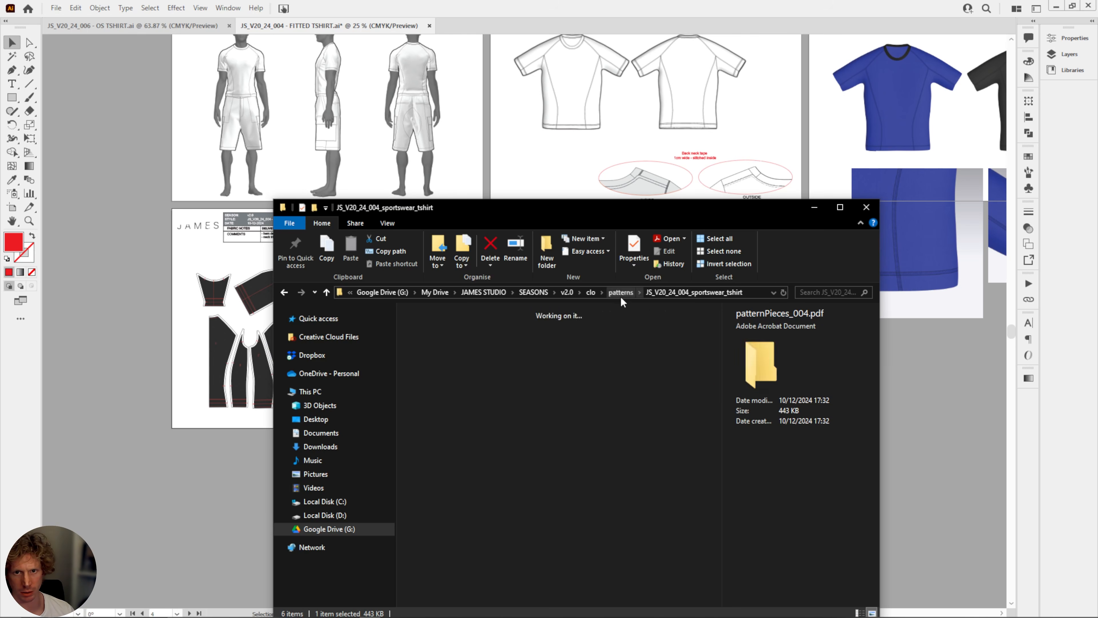
left_click_drag(498, 416, 941, 397)
left_click(221, 490)
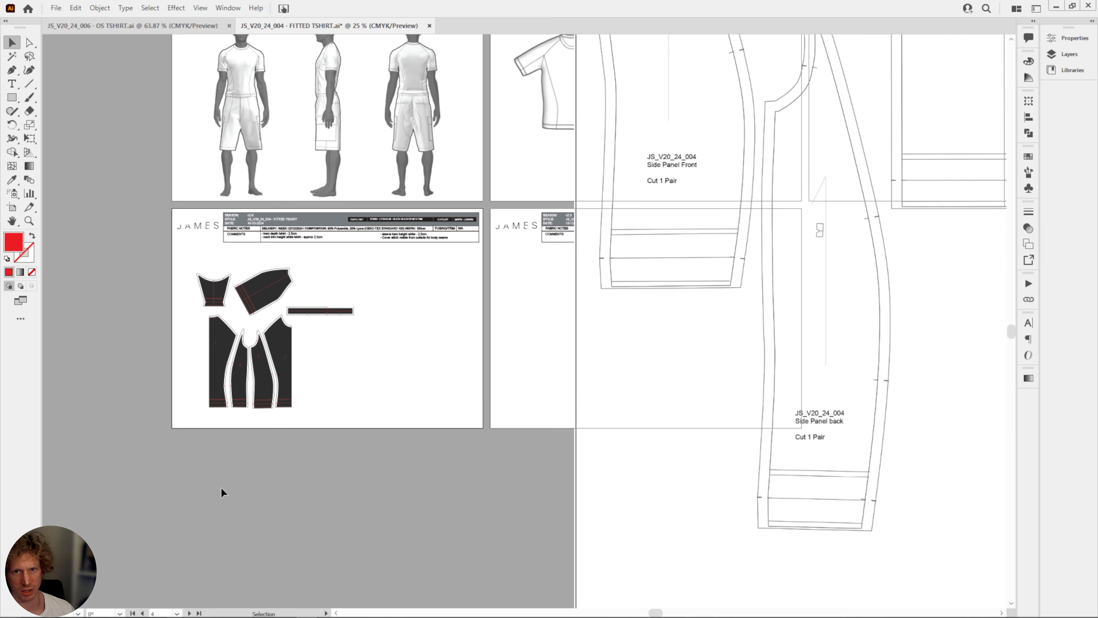
Rotate the placed cutting layout to landscape and scale it down to roughly one page over the blank fifth artboard.
left_click_drag(737, 311, 833, 432)
scroll(620, 370, "down", 3, "alt")
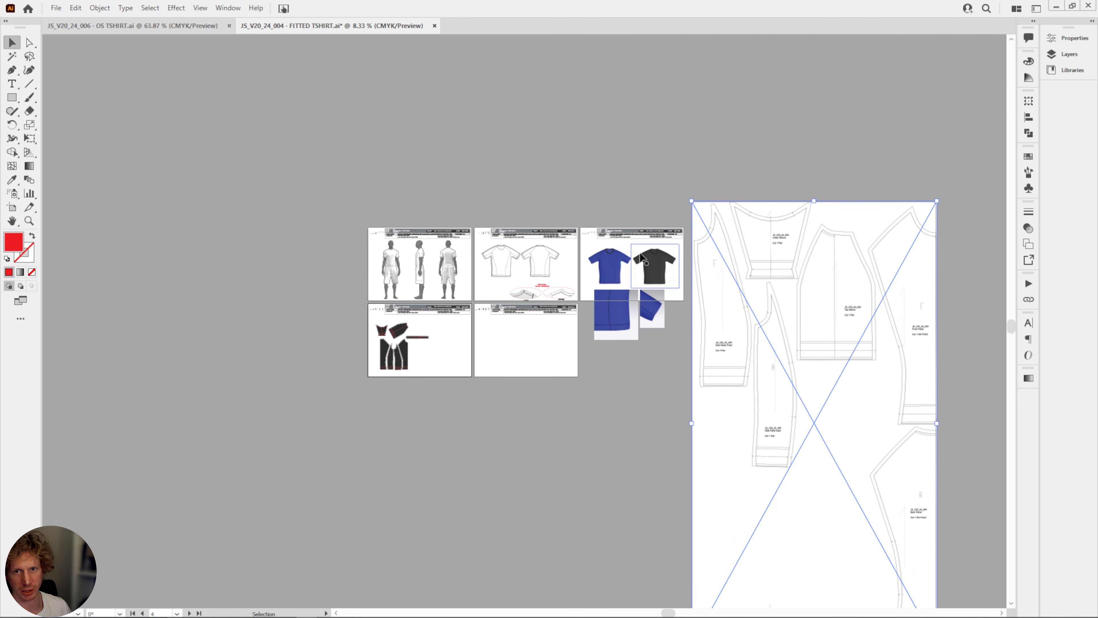
left_click_drag(811, 295, 698, 319)
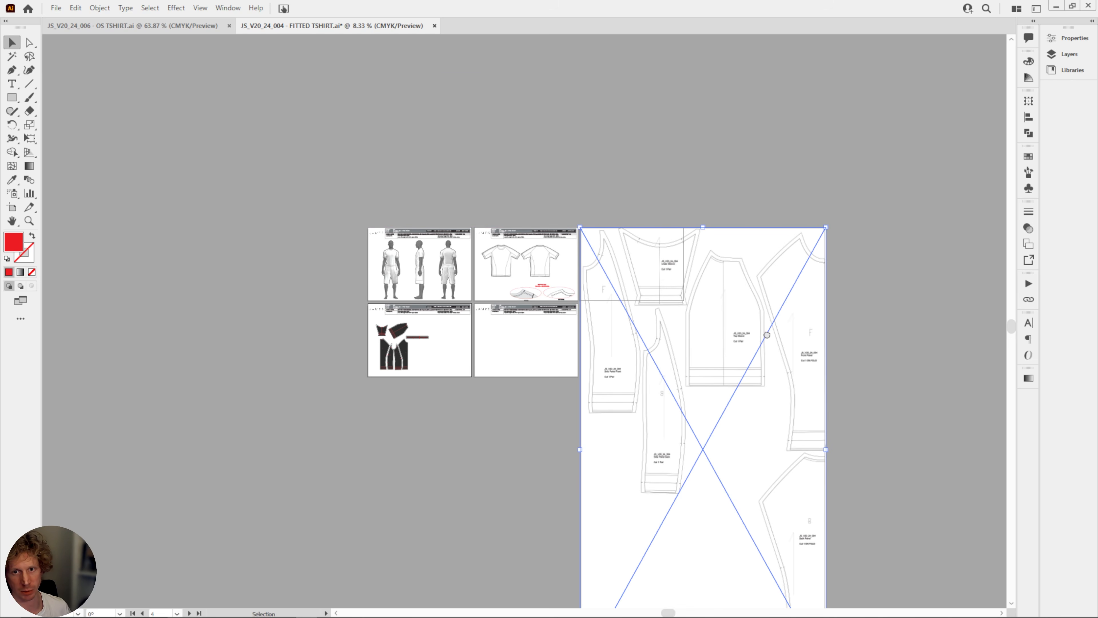
left_click_drag(767, 335, 608, 171)
left_click_drag(591, 281, 741, 349)
left_click_drag(815, 571, 375, 218)
left_click_drag(527, 291, 758, 524)
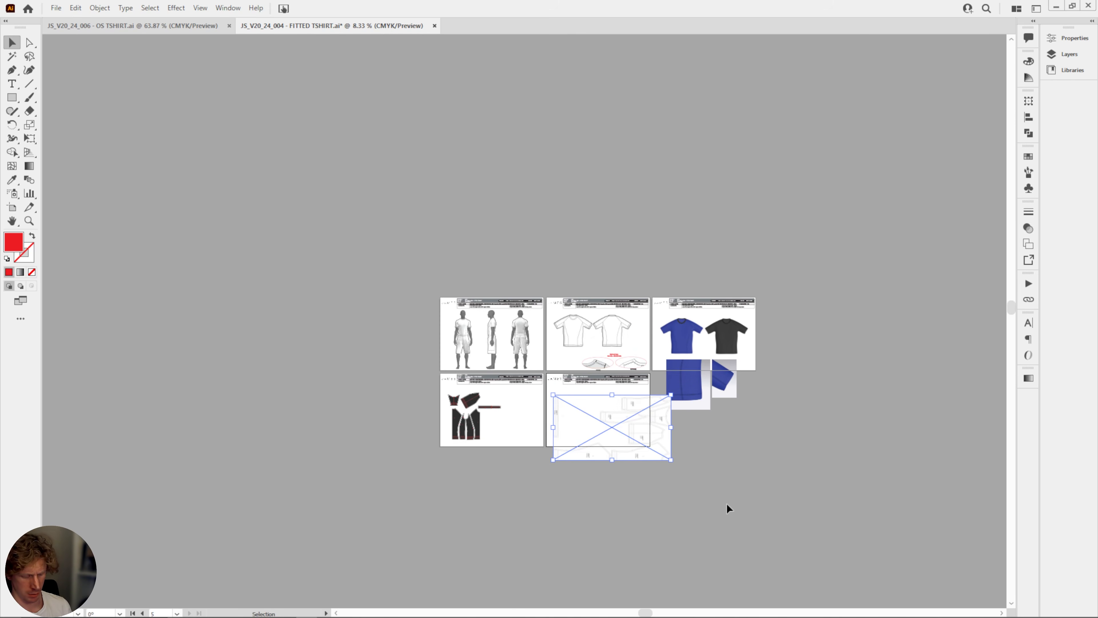
Resize and position the cutting layout so it fits inside the fifth artboard below the header table.
key("ctrl+plus")
key("ctrl+plus")
left_click_drag(593, 330, 620, 372, "space")
left_click_drag(549, 360, 543, 336)
left_click_drag(720, 434, 670, 394, "shift")
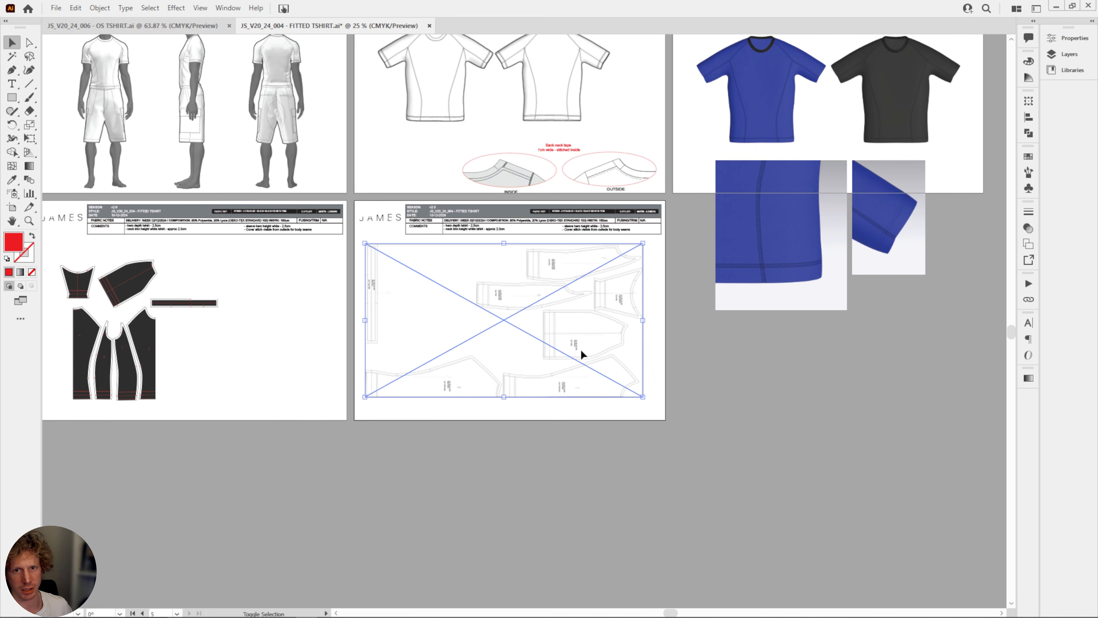
left_click_drag(581, 354, 579, 324)
Scale down the blue and black T-shirt renders and both close-ups together on the third artboard.
left_click_drag(848, 357, 707, 524)
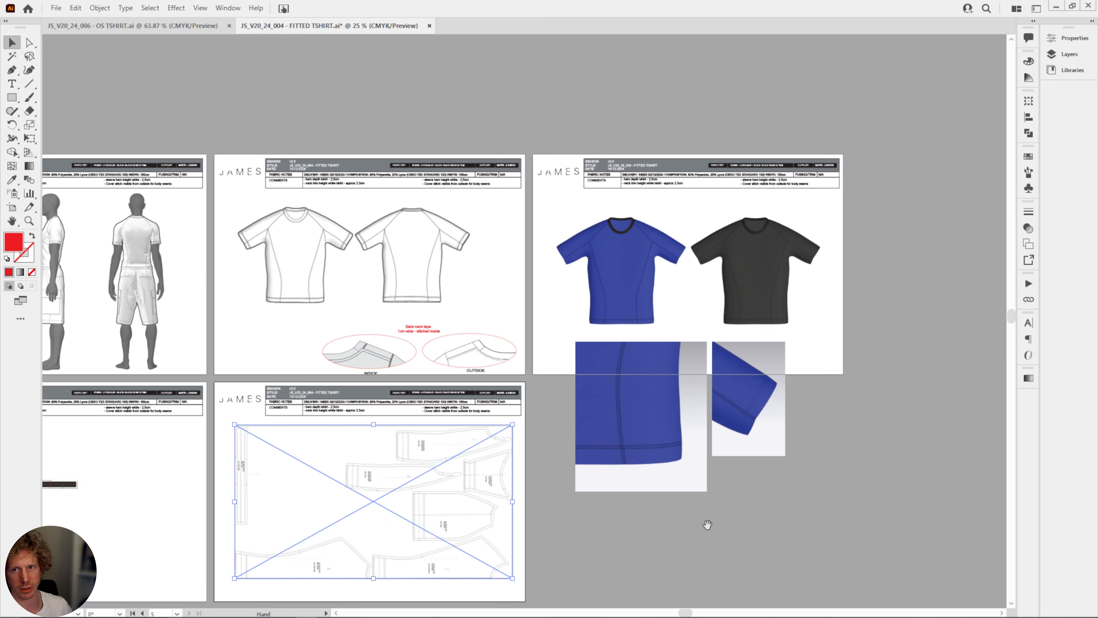
left_click(778, 525)
left_click_drag(809, 461, 734, 433)
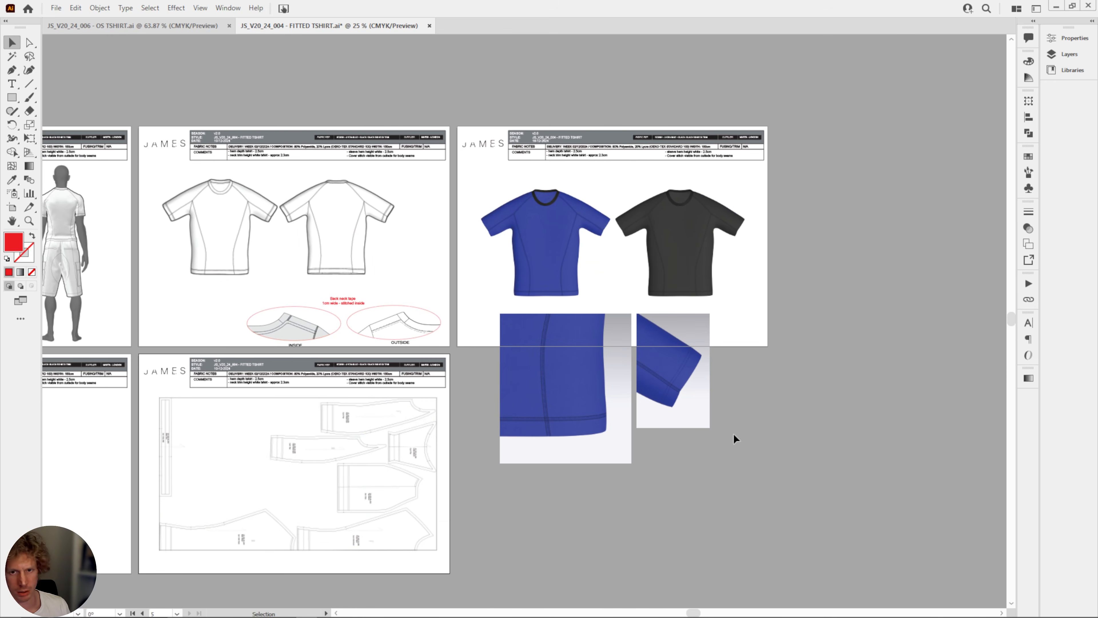
key("ctrl+plus")
left_click(573, 227)
left_click(718, 246)
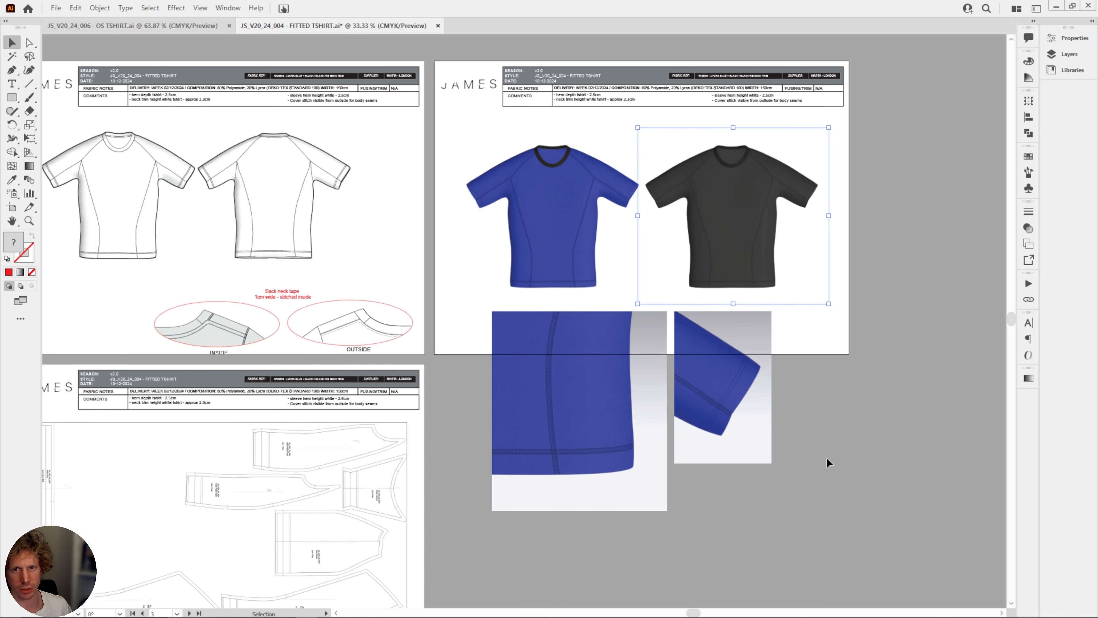
left_click_drag(812, 481, 561, 218)
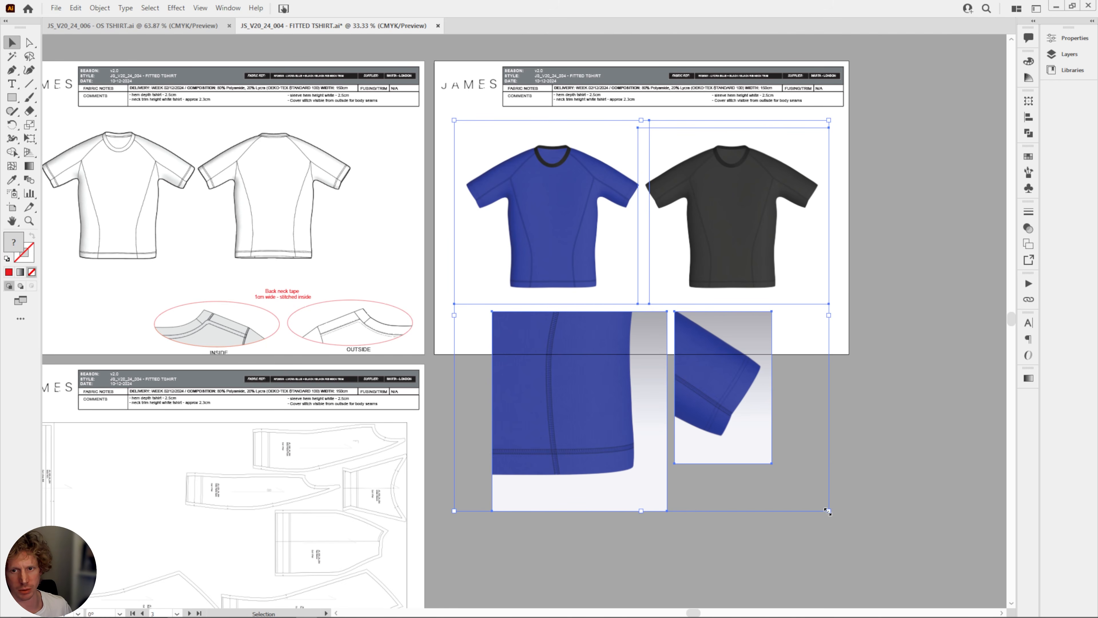
left_click_drag(827, 512, 709, 393)
left_click(584, 233)
Move the blue render beyond the black one, shrink the black render to about 160 pt wide, and shift both toward the page's upper-left corner.
left_click(523, 193)
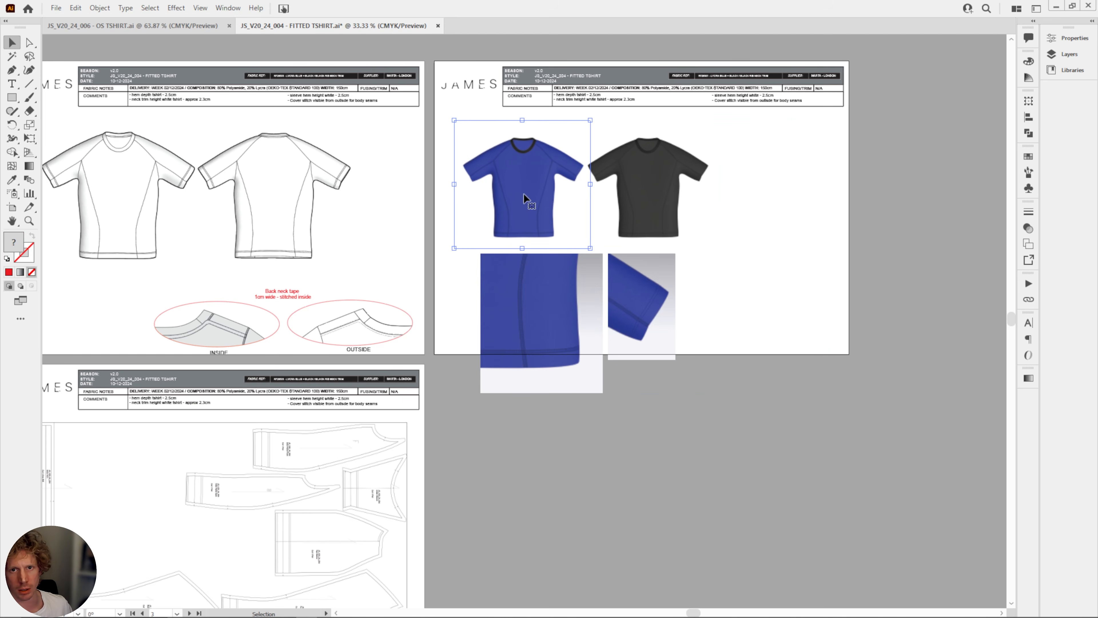
left_click_drag(523, 193, 776, 193)
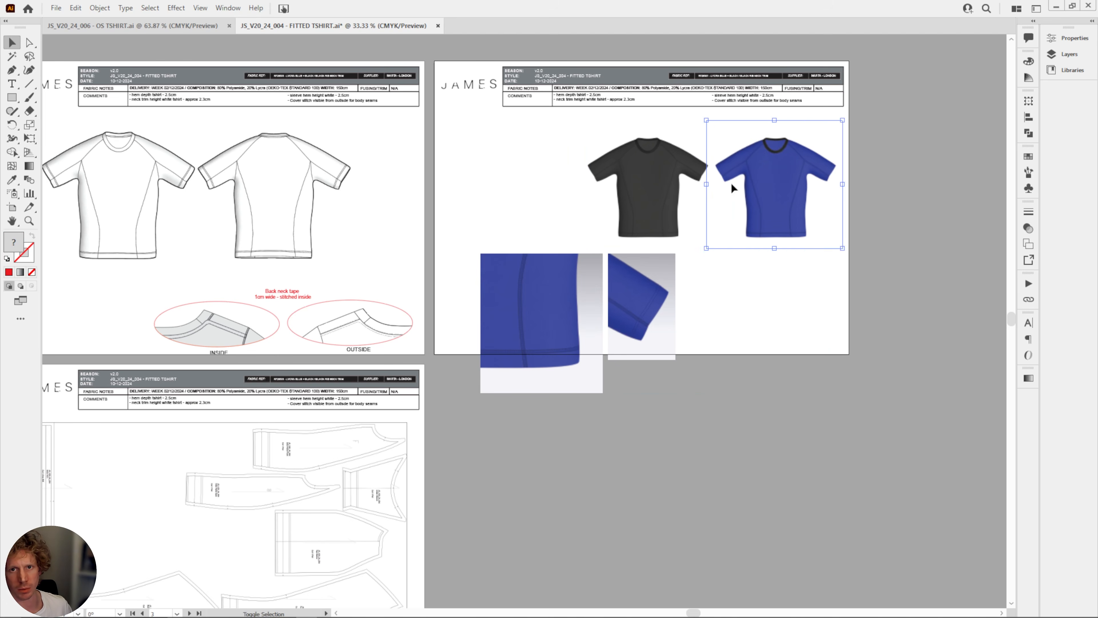
left_click(666, 208)
left_click_drag(583, 249, 637, 199)
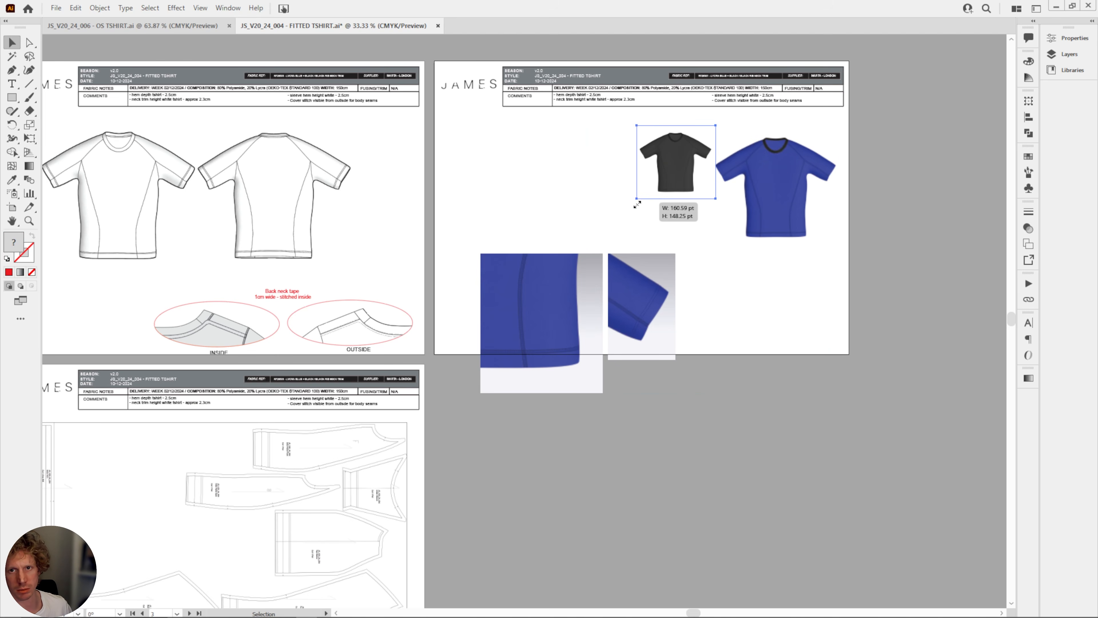
left_click(752, 189, "shift")
left_click_drag(772, 211, 575, 195)
left_click(923, 250)
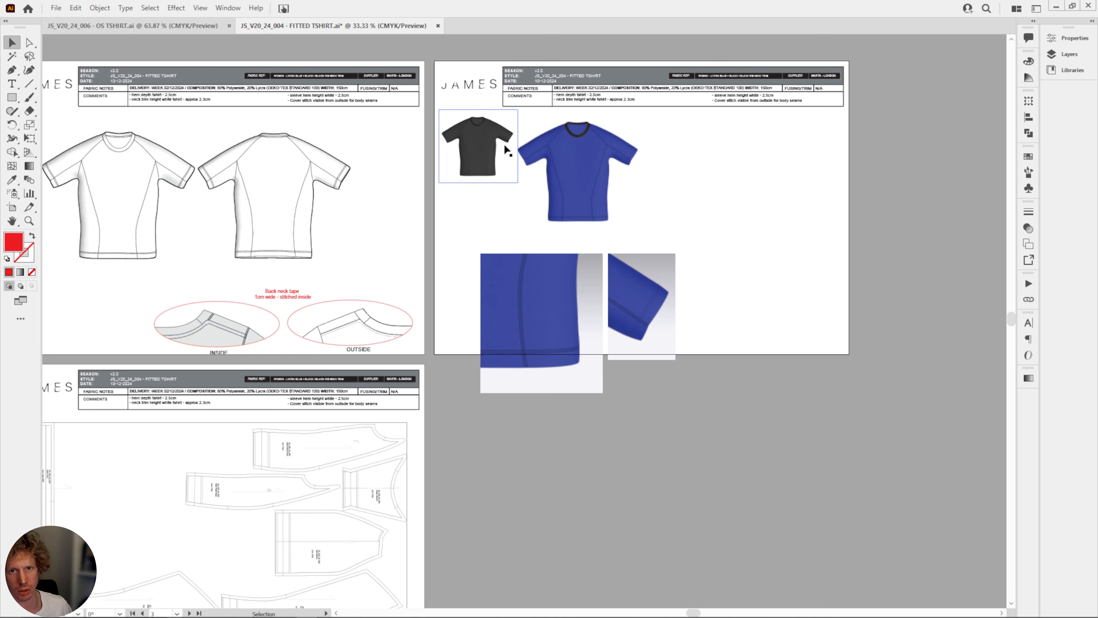
Move the hem and sleeve close-ups together to the right of the blue T-shirt render, inside the third artboard.
left_click(565, 369)
left_click(630, 319, "shift")
left_click_drag(633, 312, 783, 234)
left_click(907, 234)
left_click_drag(859, 240, 887, 301)
left_click(835, 288)
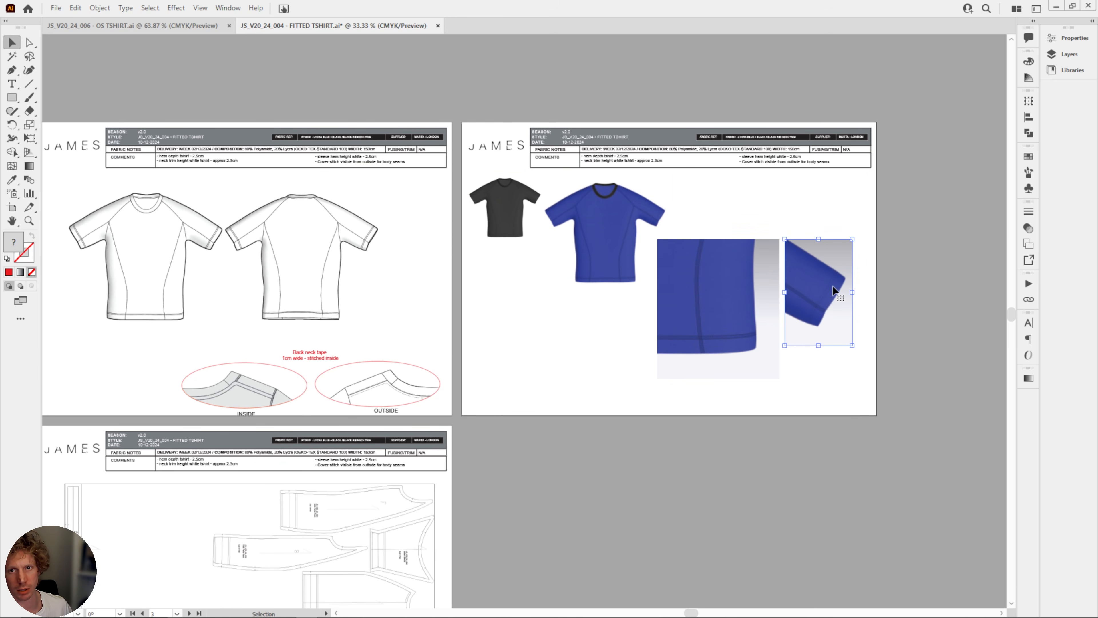
Nudge the INSIDE neckline detail and its label slightly upward on the sketch page.
left_click_drag(658, 467, 865, 408)
left_click_drag(757, 413, 775, 390)
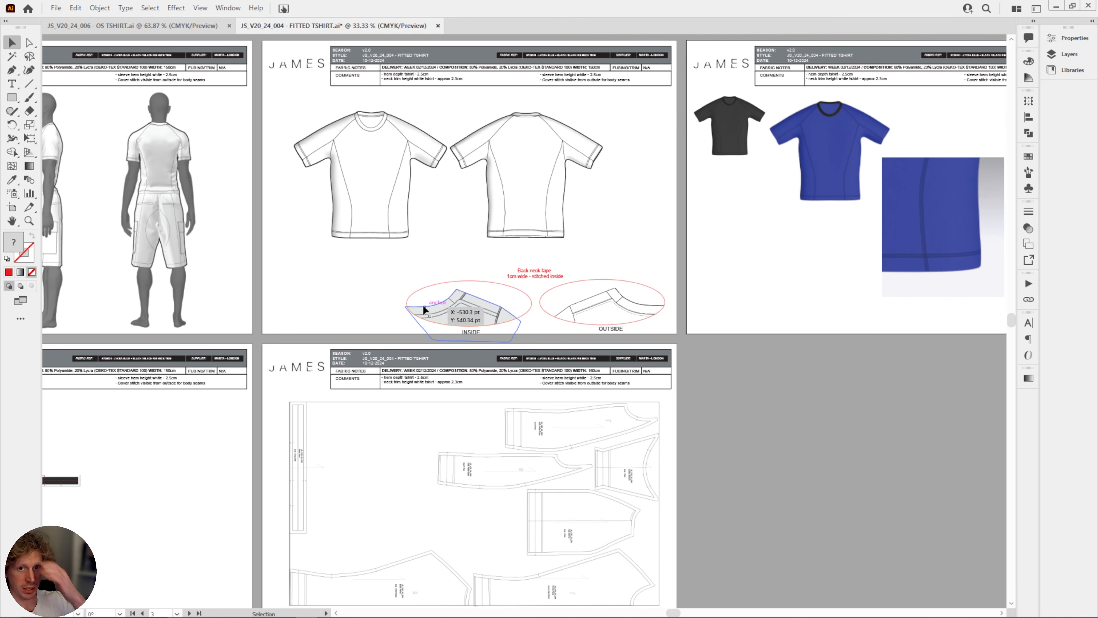
left_click(474, 310)
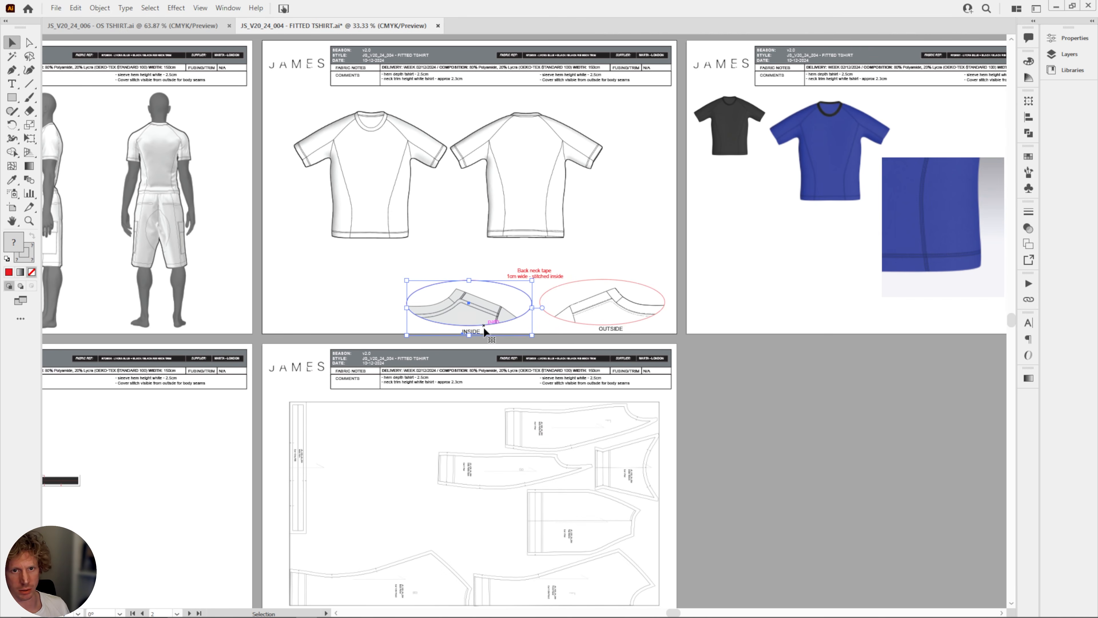
left_click(748, 374)
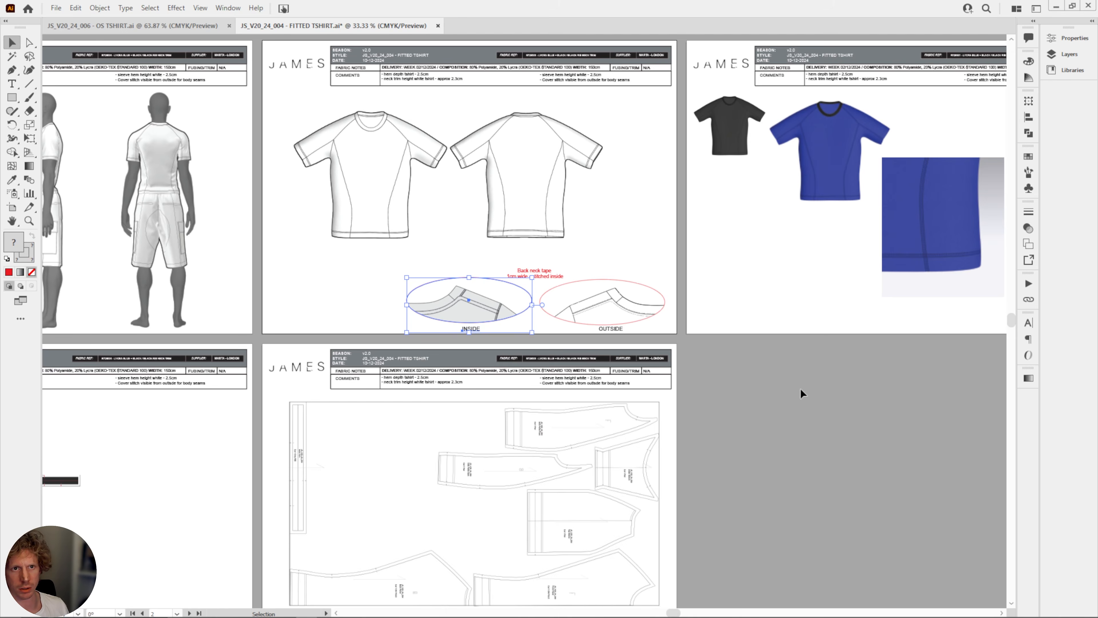
Examine the callouts, pattern piece labels, cutting layout and stitching notes in the OS TSHIRT tech pack as a reference.
left_click(151, 27)
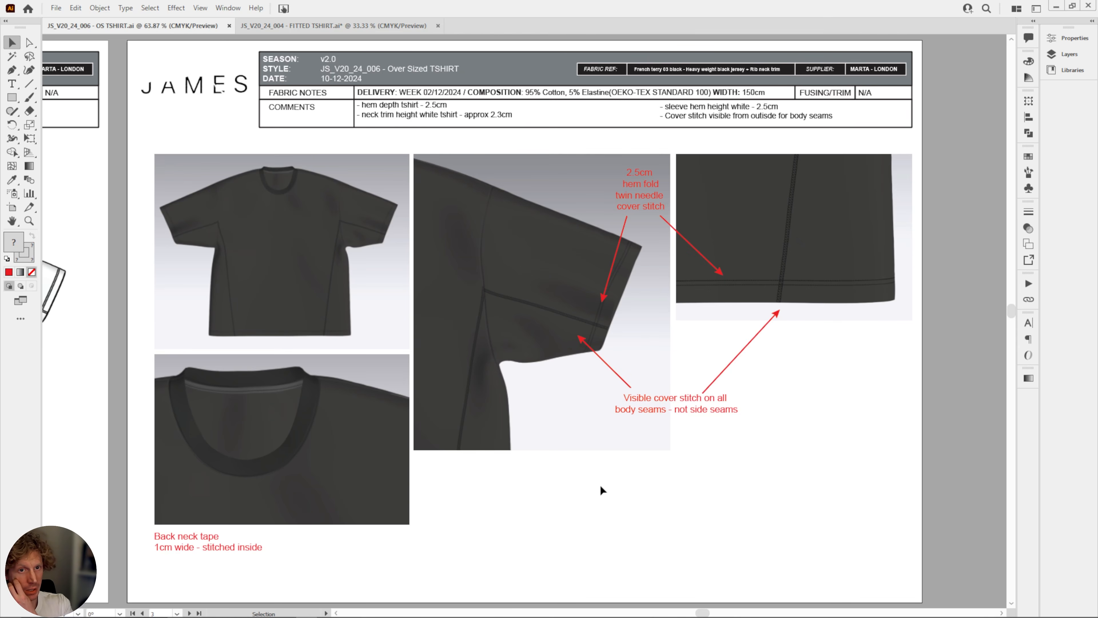
left_click_drag(466, 373, 849, 388)
key("ctrl+z")
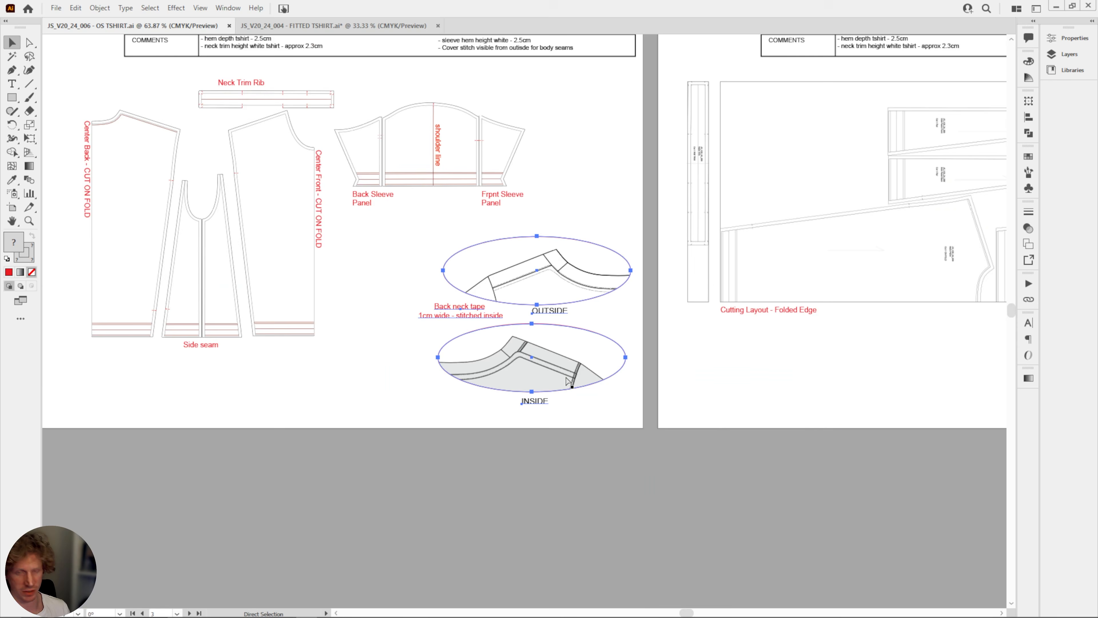
left_click_drag(968, 311, 592, 387)
key("ctrl+plus")
left_click_drag(994, 238, 531, 376)
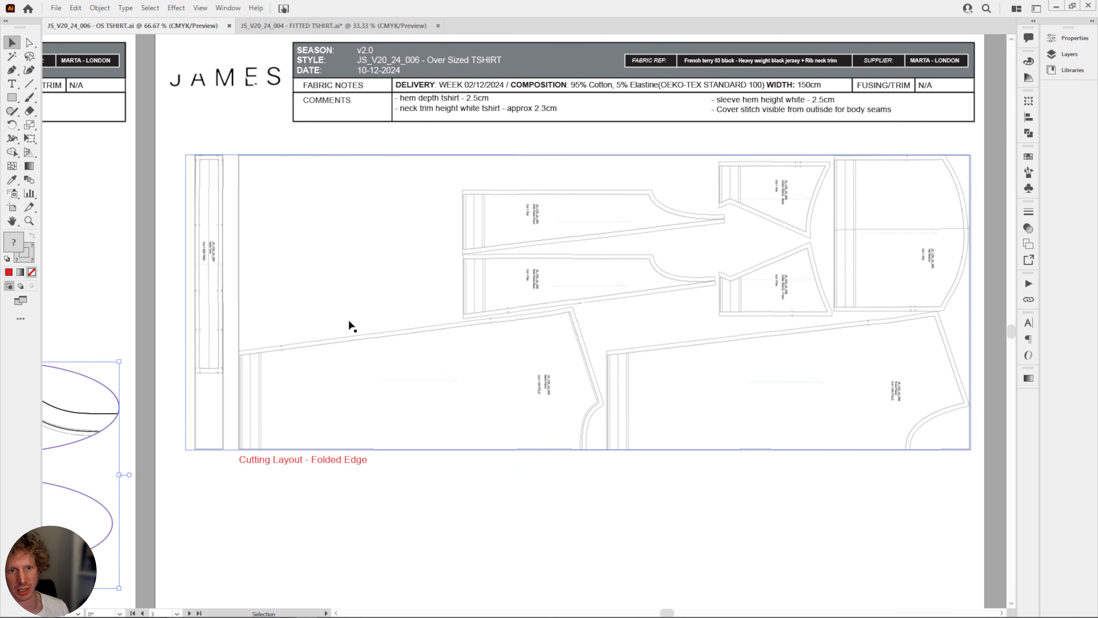
left_click_drag(348, 319, 810, 283)
left_click_drag(628, 299, 953, 338)
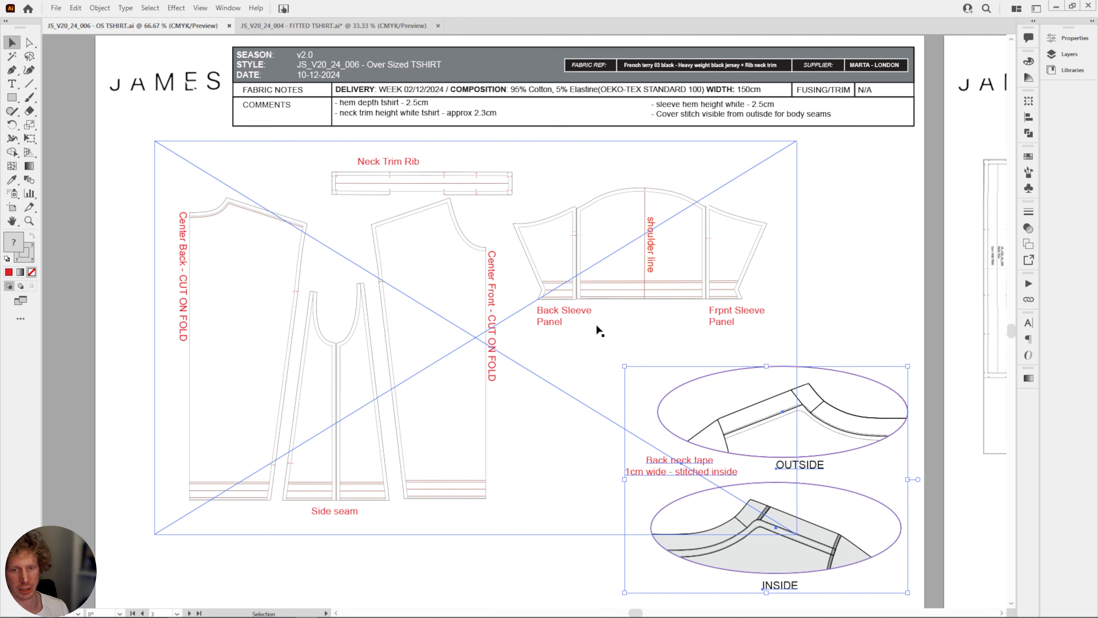
left_click_drag(860, 104, 559, 413)
left_click_drag(678, 288, 260, 530)
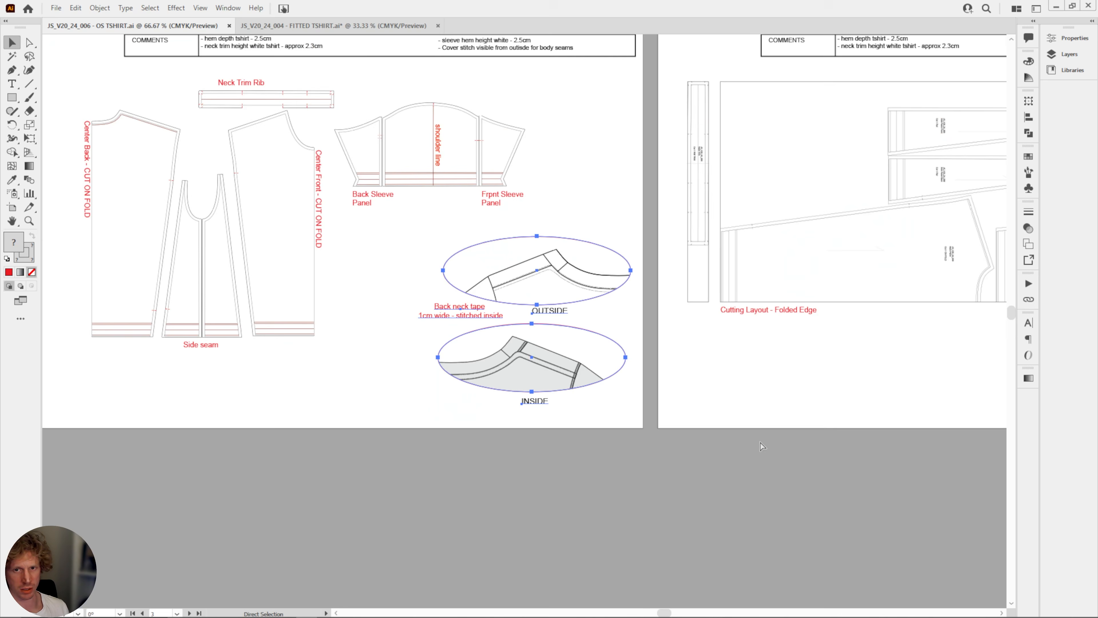
left_click(522, 253)
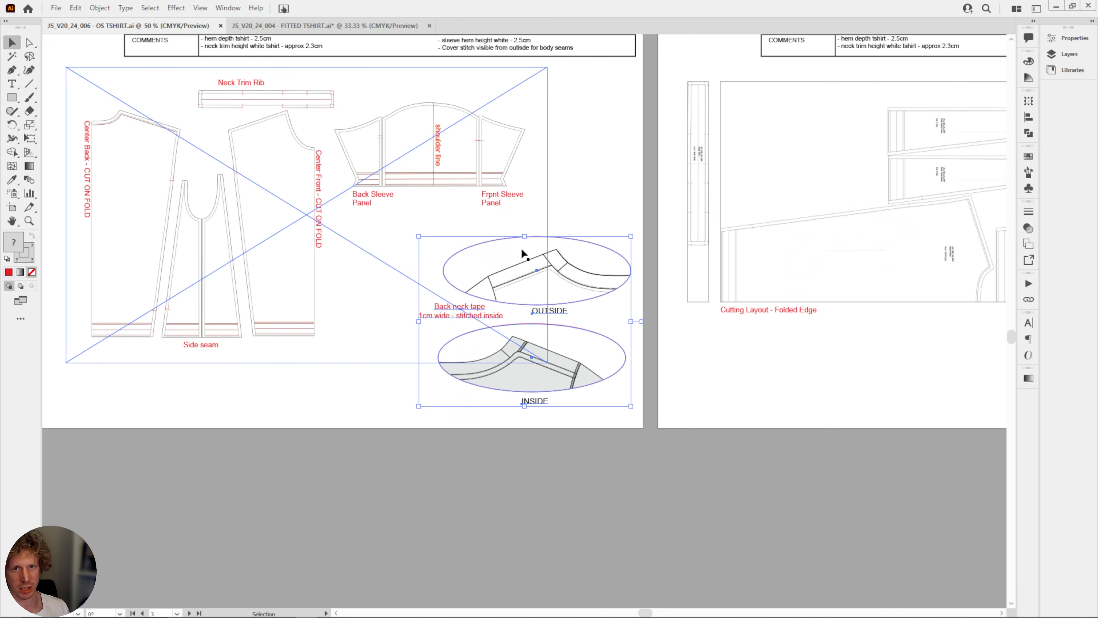
Return to the FITTED TSHIRT document and duplicate the red "Back neck tape 1cm wide - stitched inside" note beside the back view sketch.
left_click(324, 26)
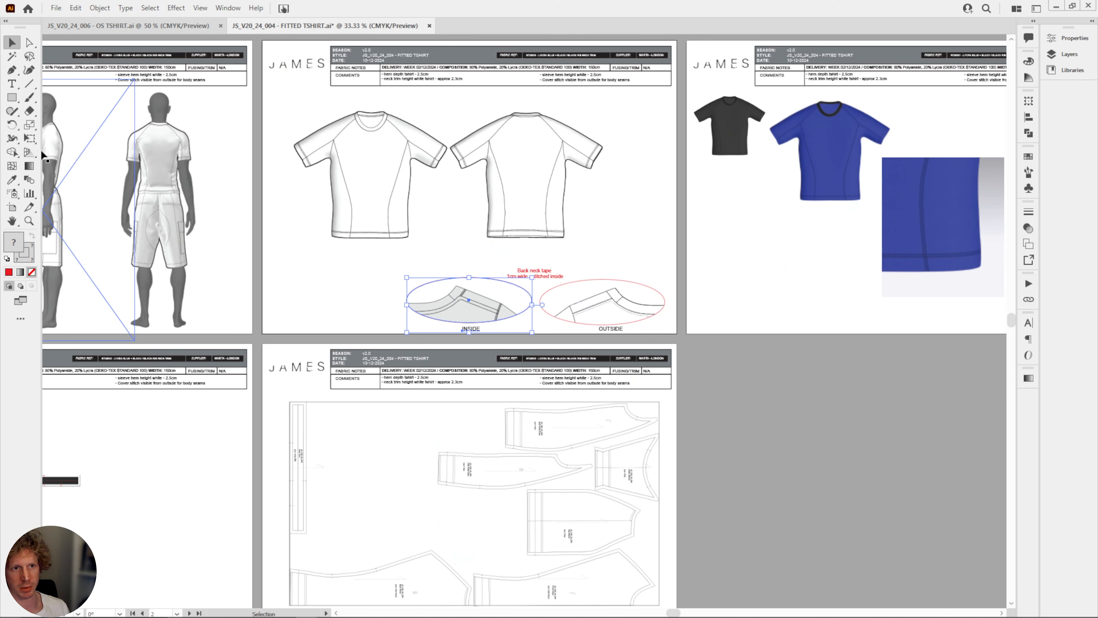
left_click(15, 83)
scroll(665, 250, "up", 2)
scroll(685, 277, "right", 2)
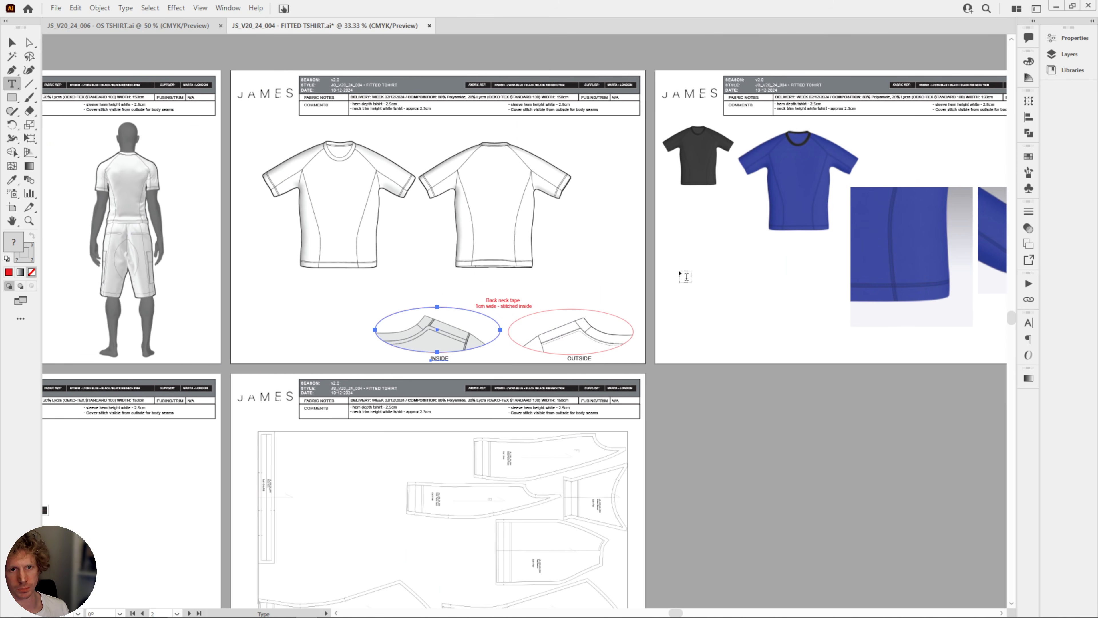
left_click(12, 42)
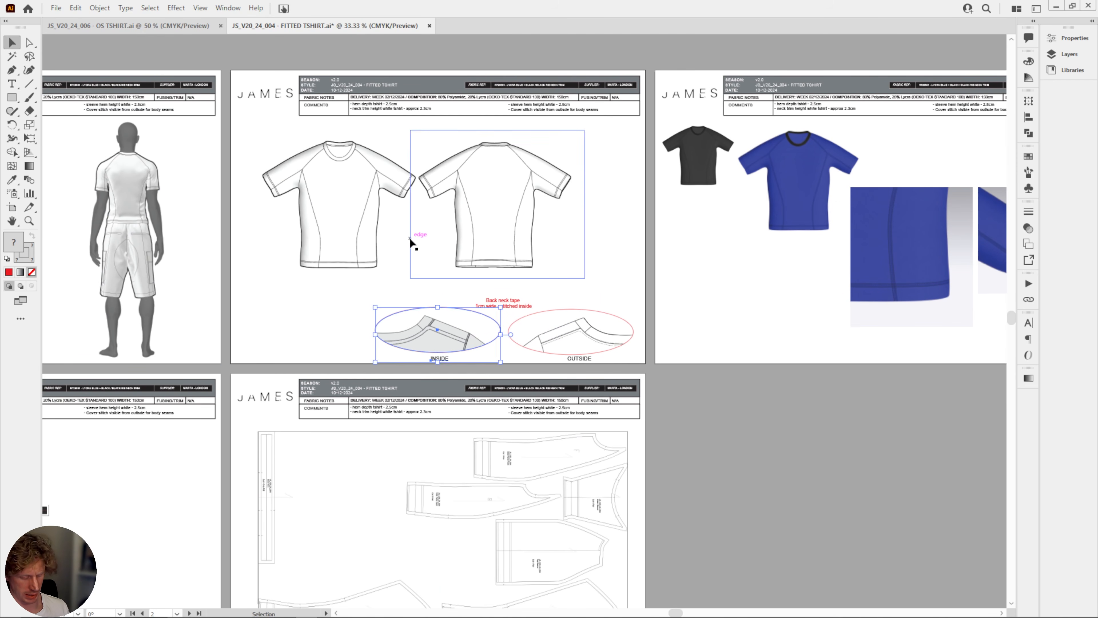
key("ctrl+plus")
key("ctrl+plus")
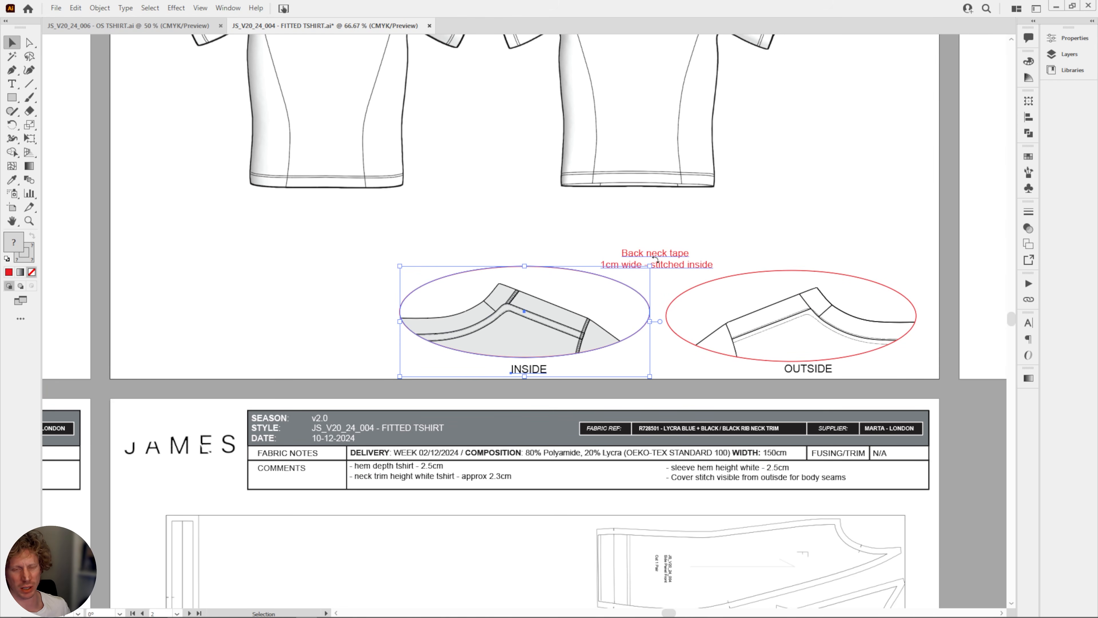
left_click(654, 259)
scroll(674, 271, "up", 3)
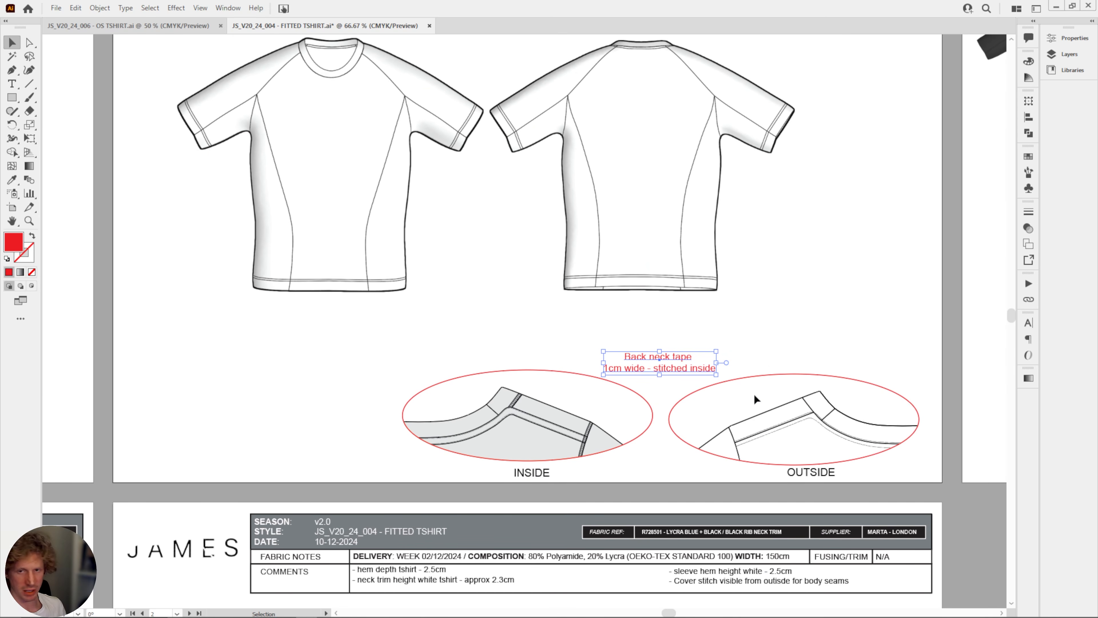
left_click_drag(686, 369, 824, 281, "alt")
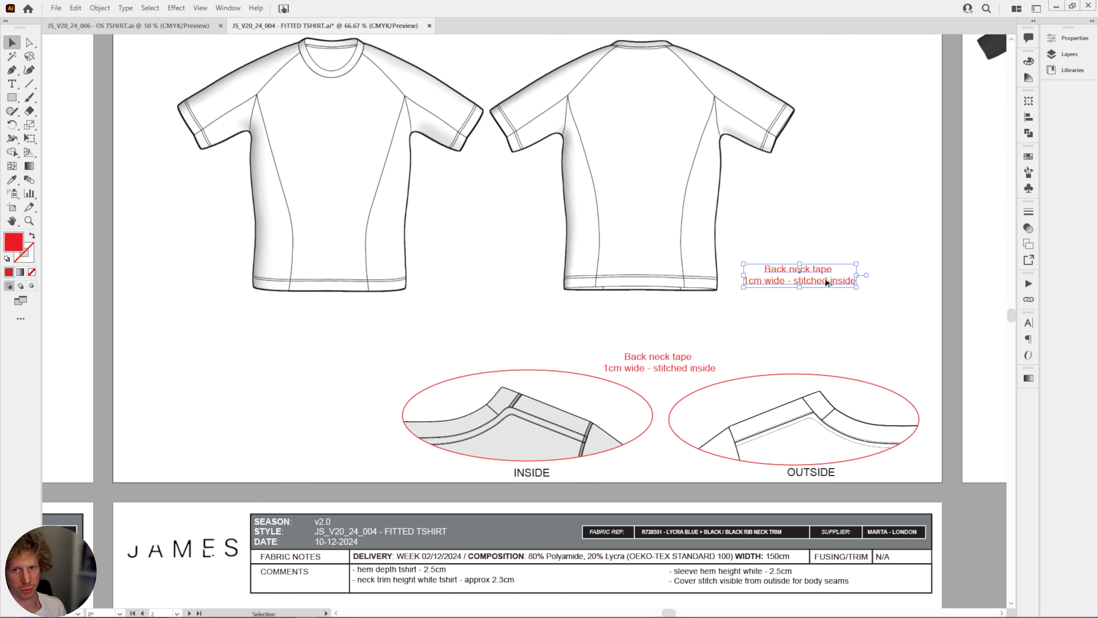
Change the duplicated red note to "2.5cm hem fold" and place it between the front and back sketches at hem level.
triple_click(796, 281)
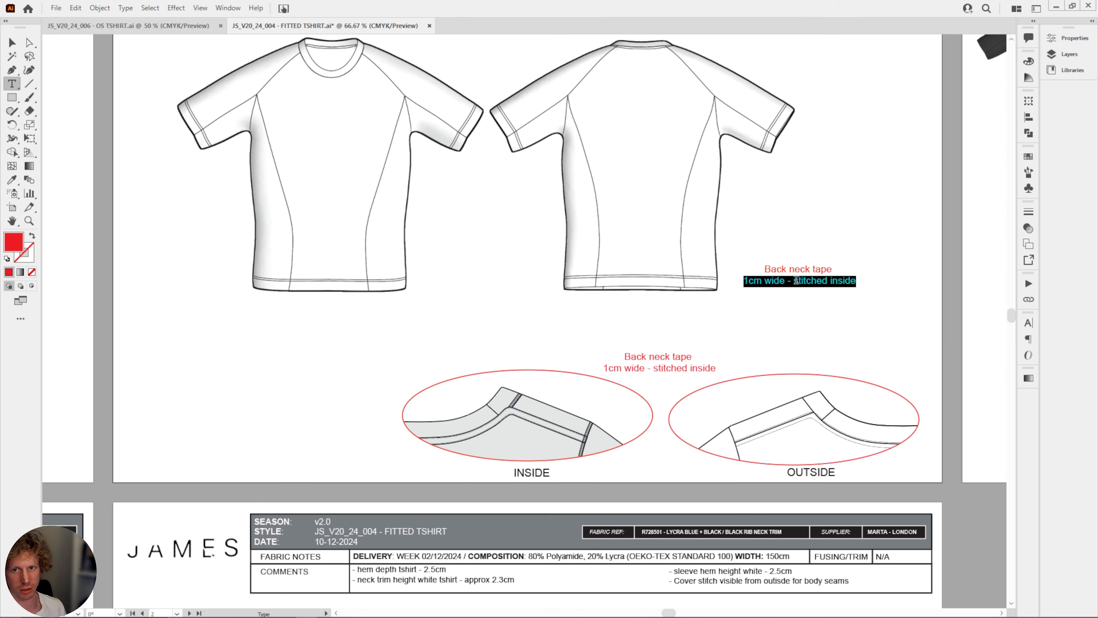
key("ctrl+a")
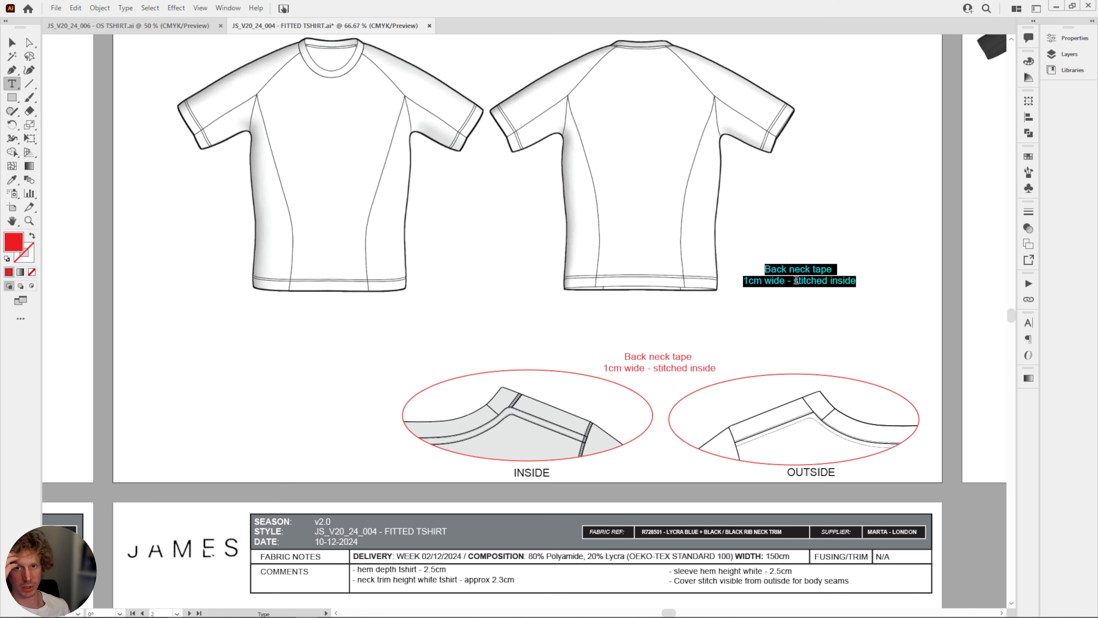
type("2.5")
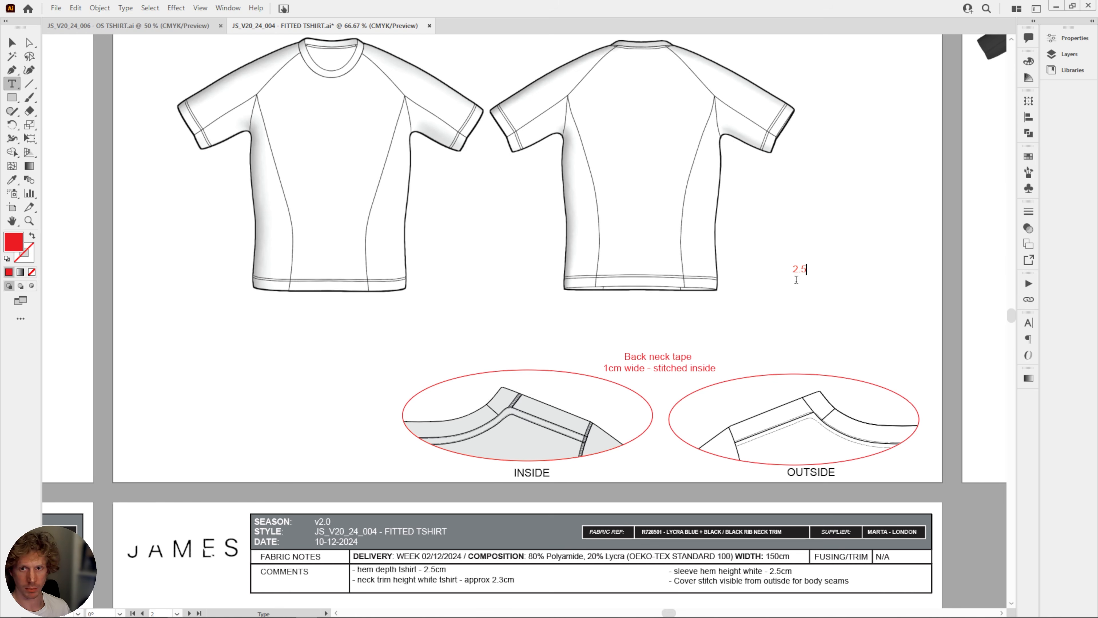
type("cm hem fold")
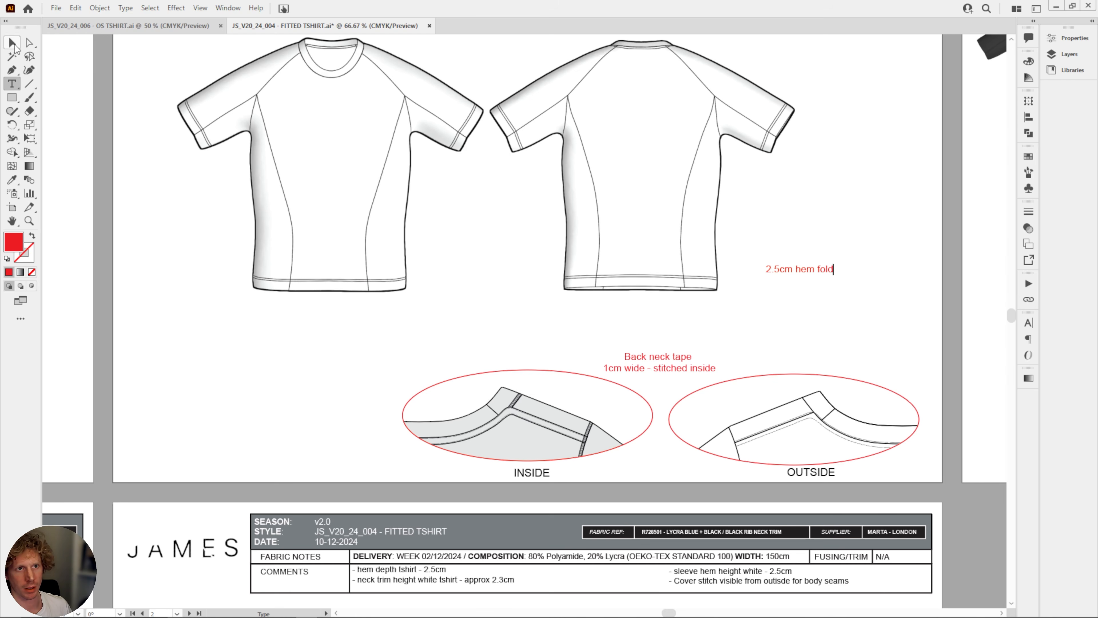
left_click(13, 43)
left_click_drag(789, 266, 481, 292)
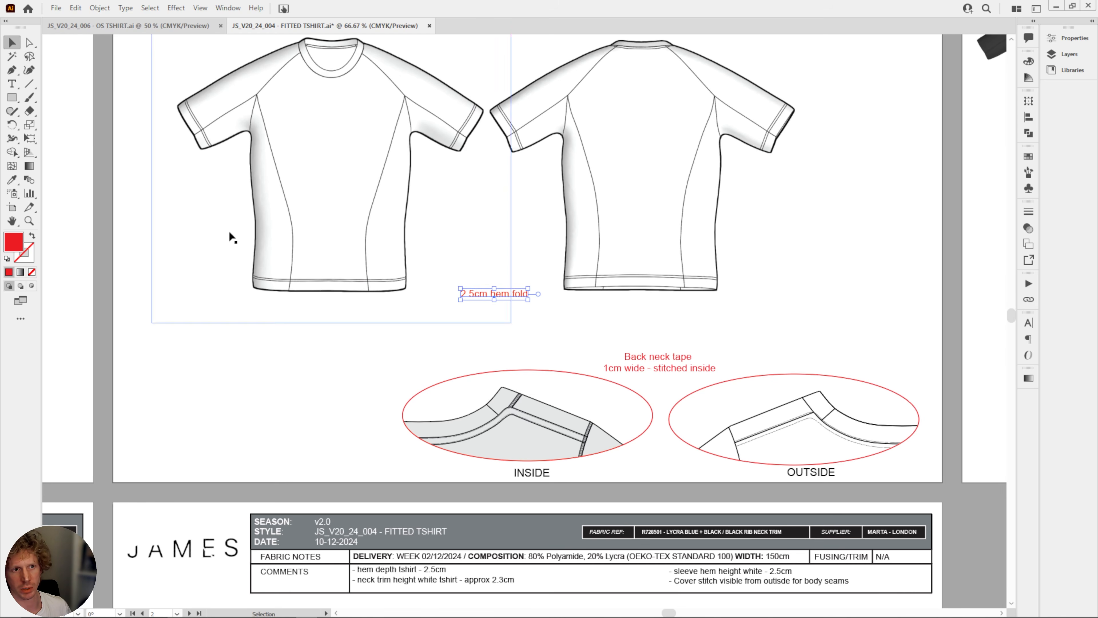
Draw two straight leader lines with default fill and stroke, connecting the hem fold note to the front and back sketch hems.
left_click(29, 84)
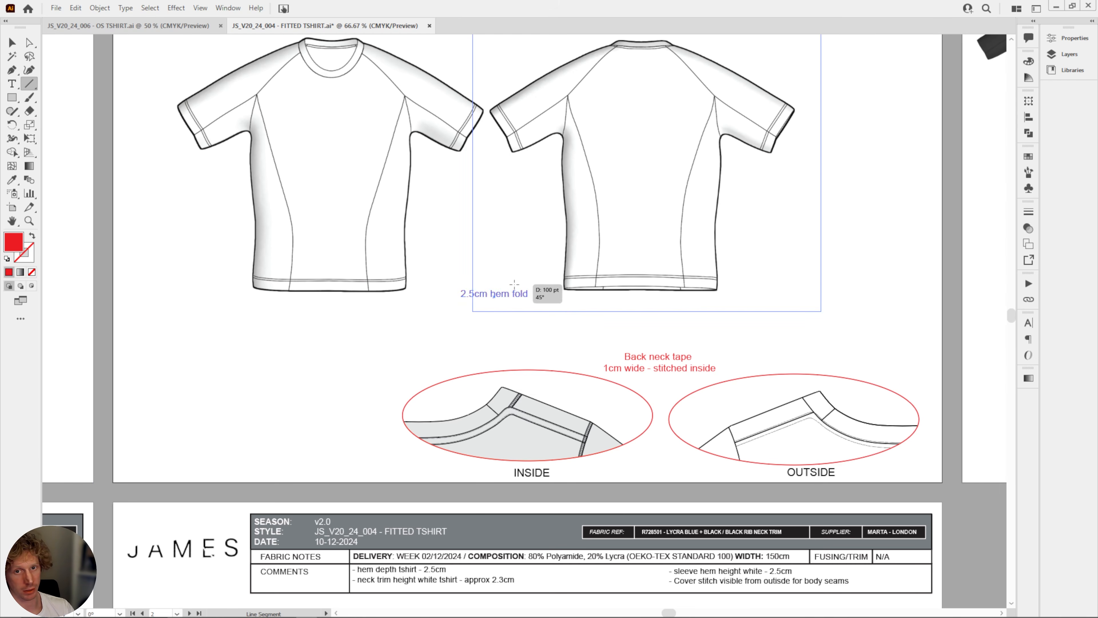
left_click_drag(510, 283, 563, 276)
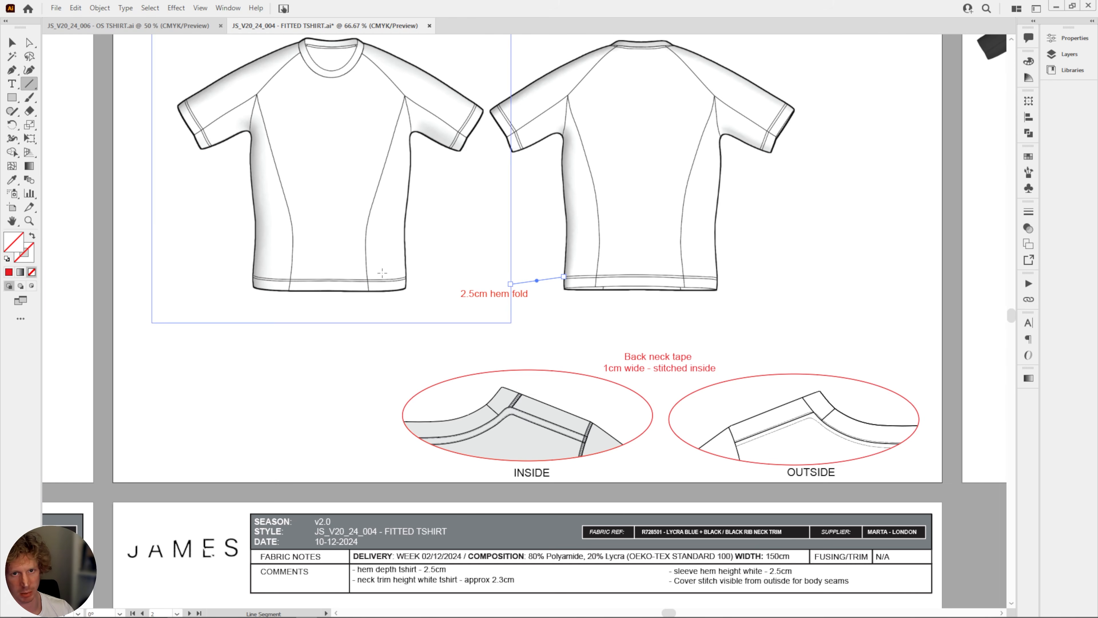
left_click(7, 261)
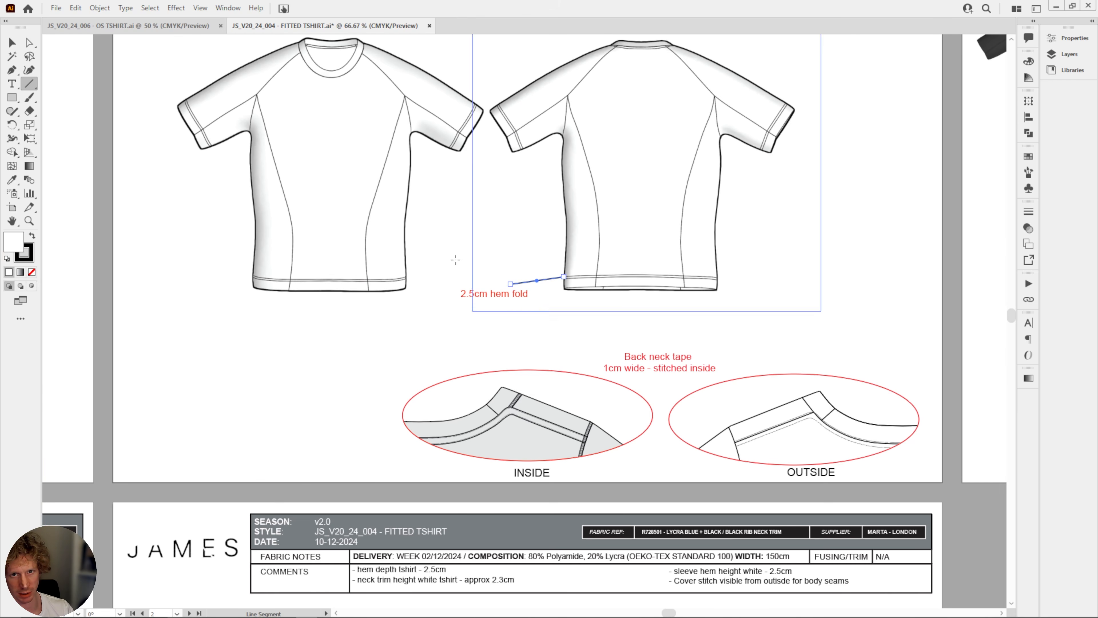
left_click_drag(409, 277, 459, 290)
Recolor the strokes of both hem fold leader lines bright red.
left_click(12, 42)
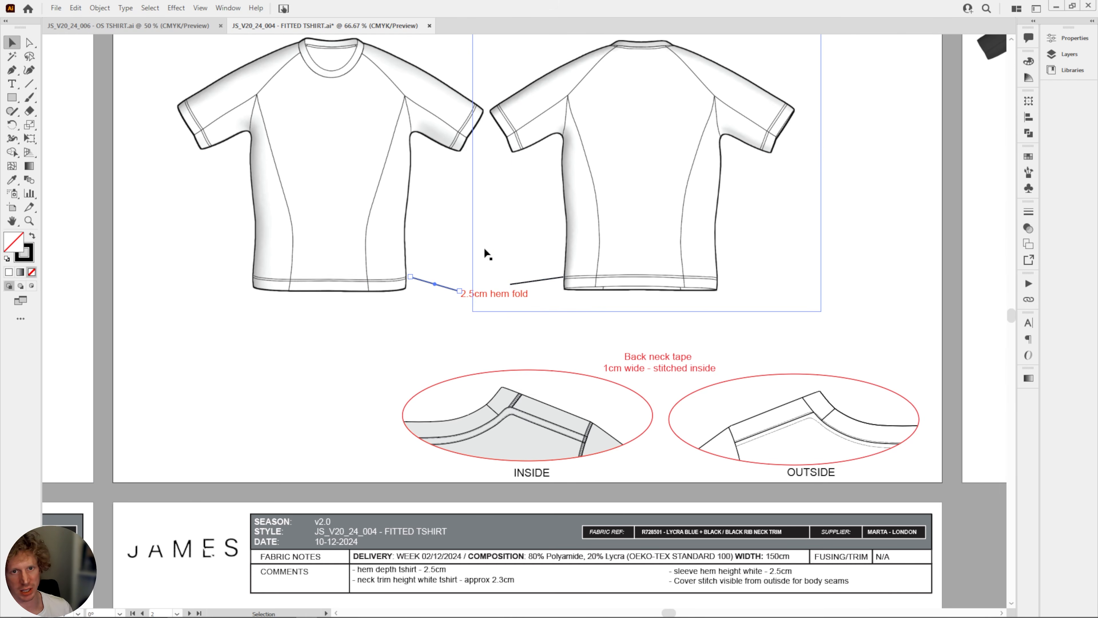
left_click(532, 284, "shift")
left_click(451, 297)
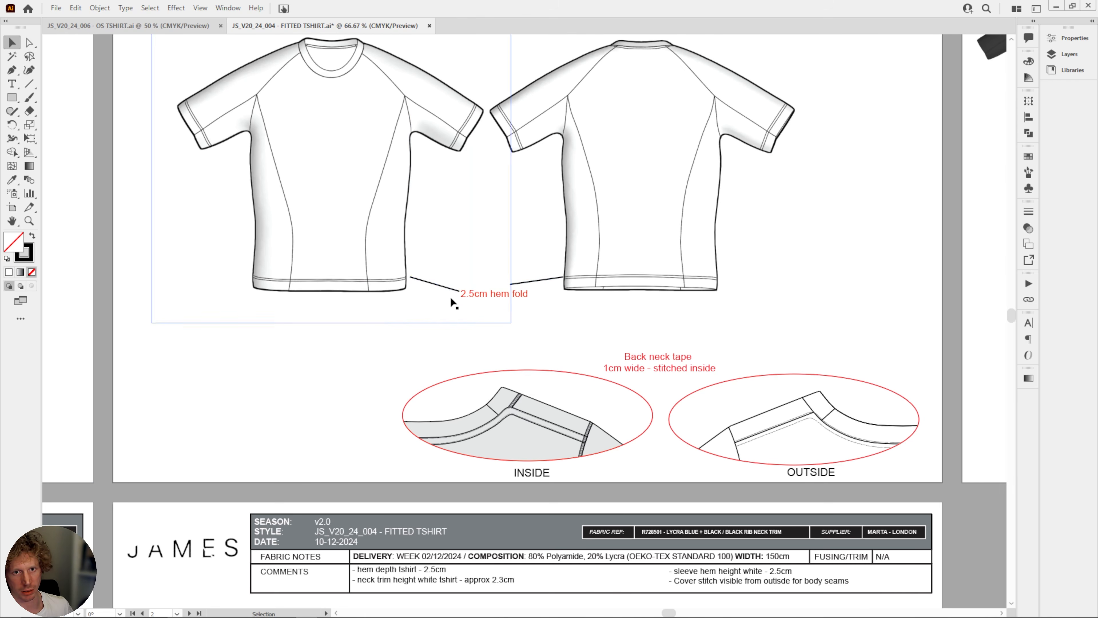
left_click(524, 284, "shift")
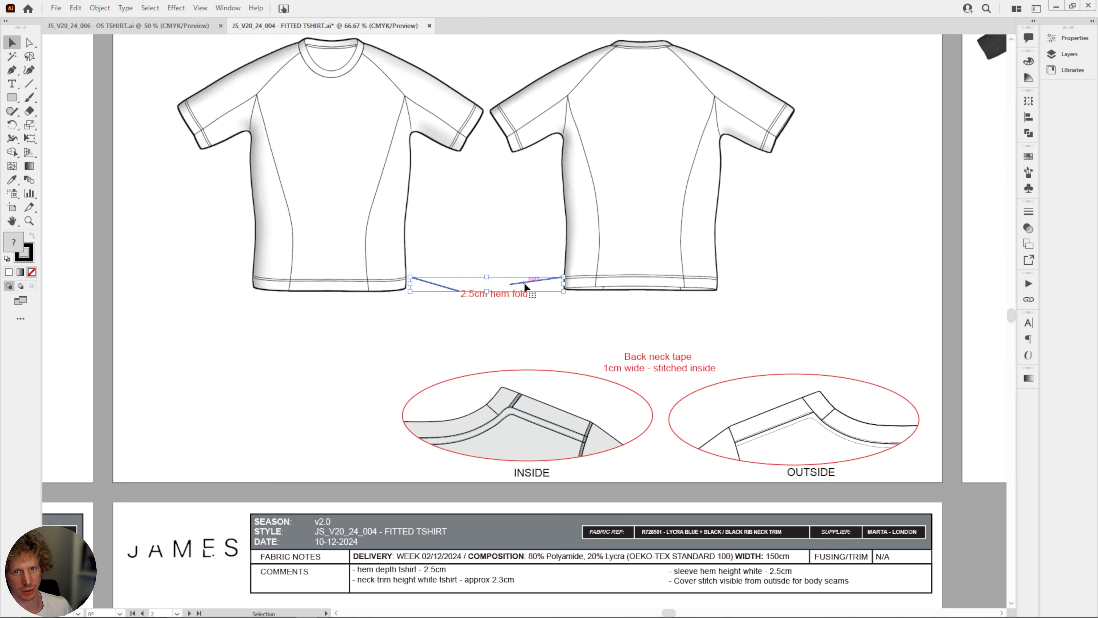
double_click(31, 259)
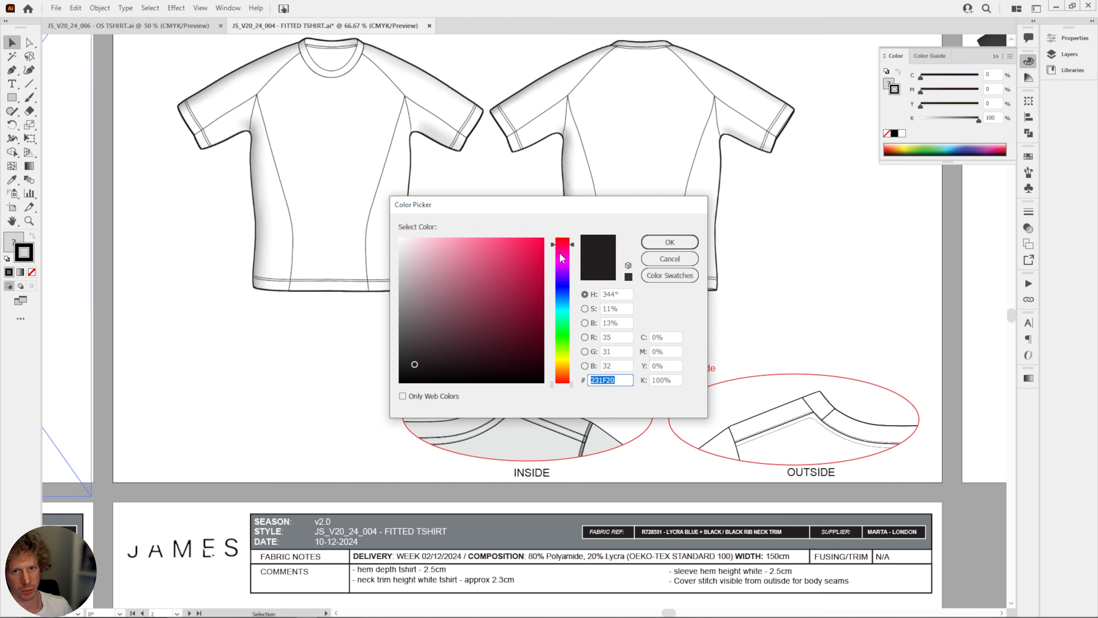
left_click_drag(561, 258, 563, 235)
left_click(543, 239)
left_click(675, 240)
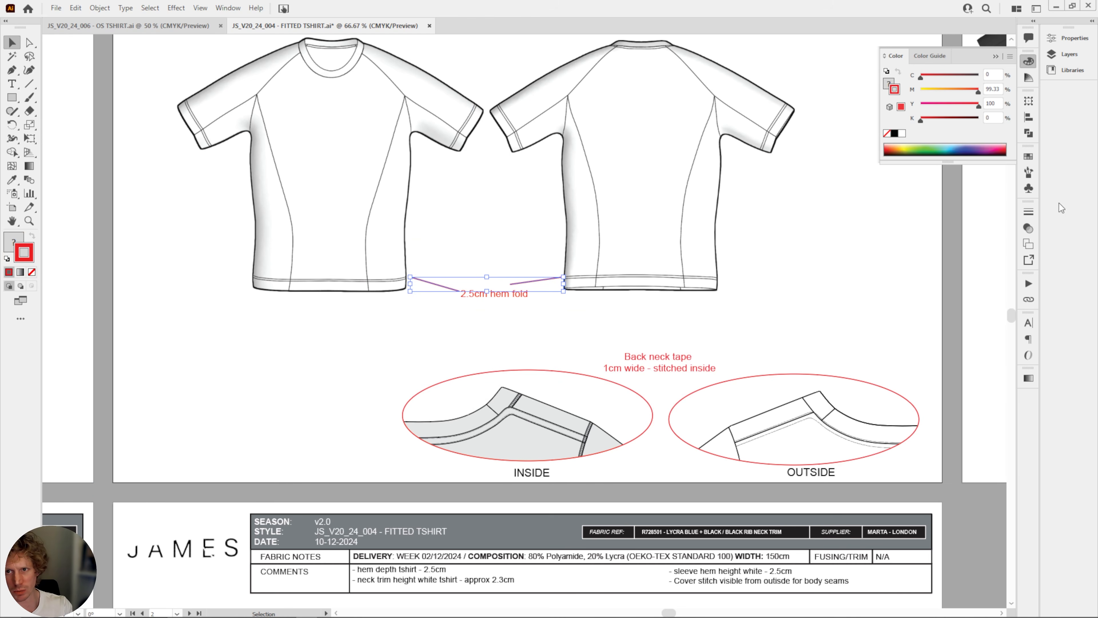
Add Arrow 1 arrowheads to both leader lines, swapping the ends of the front sketch's line so it points at the hem.
left_click(1028, 212)
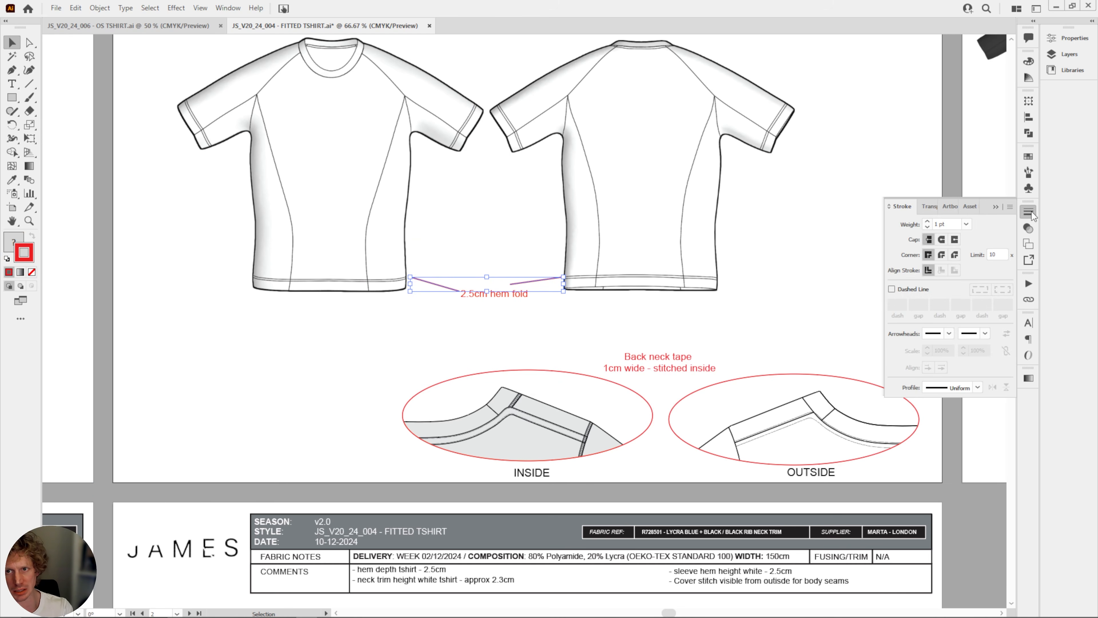
left_click(985, 333)
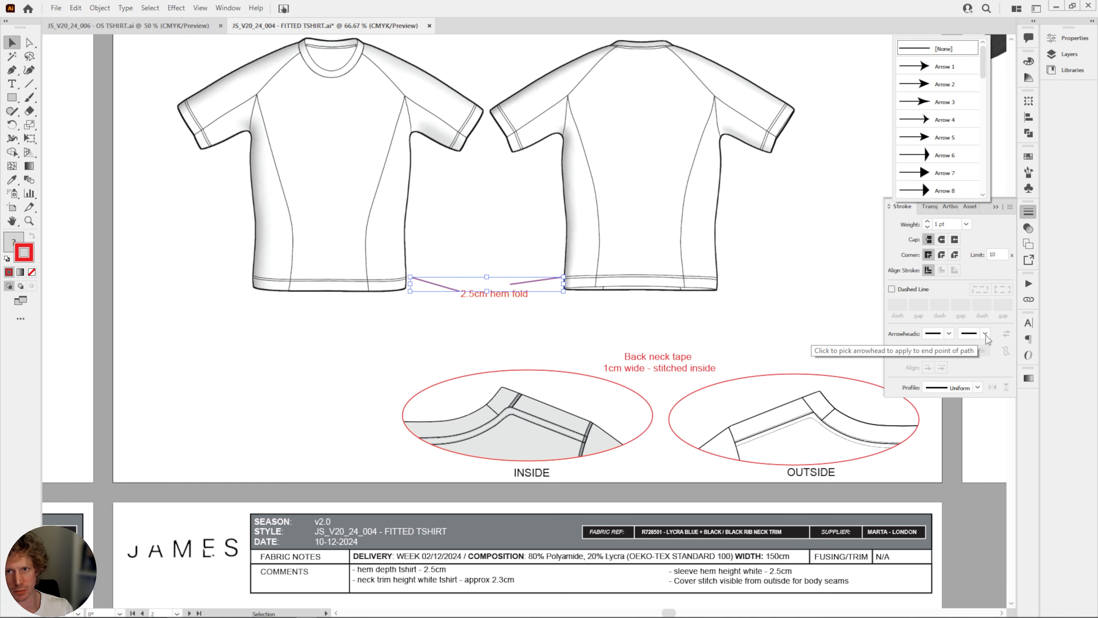
left_click(981, 336)
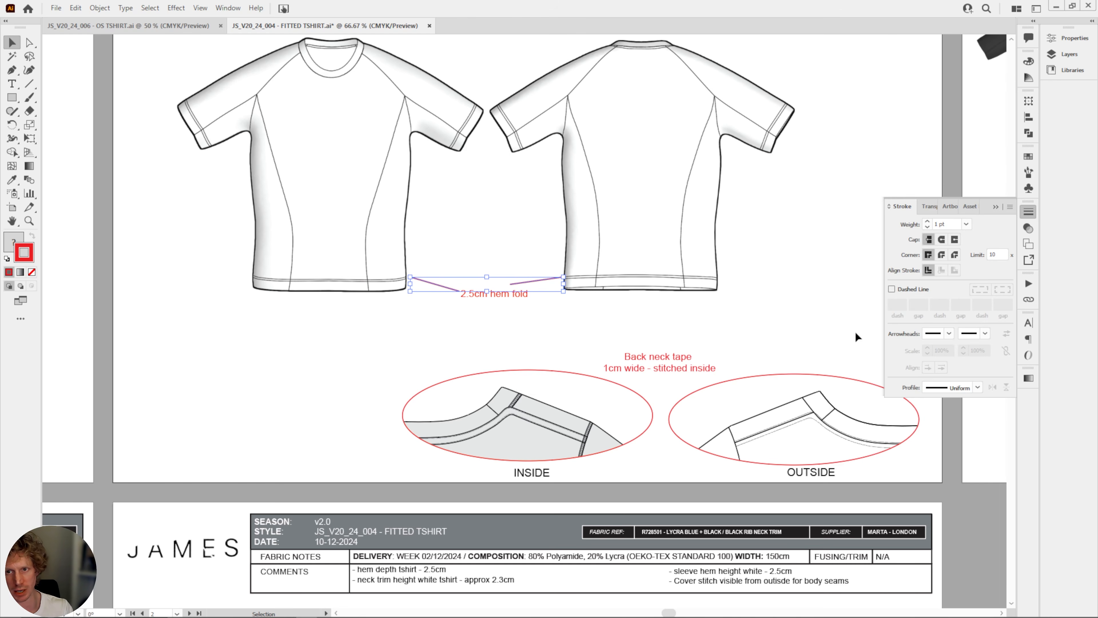
left_click(985, 334)
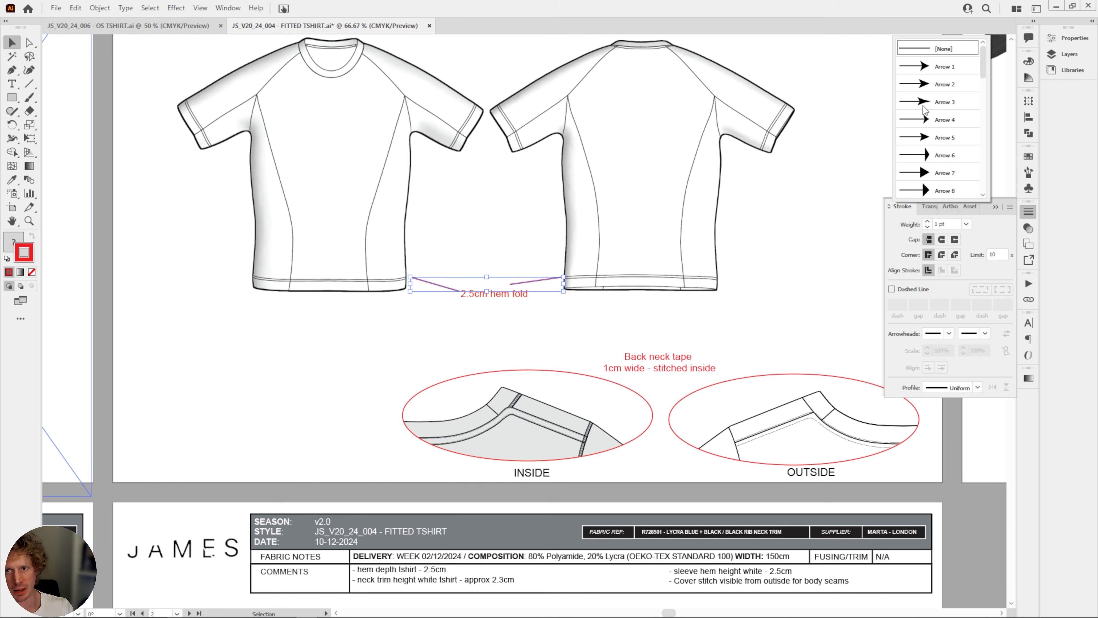
left_click(925, 72)
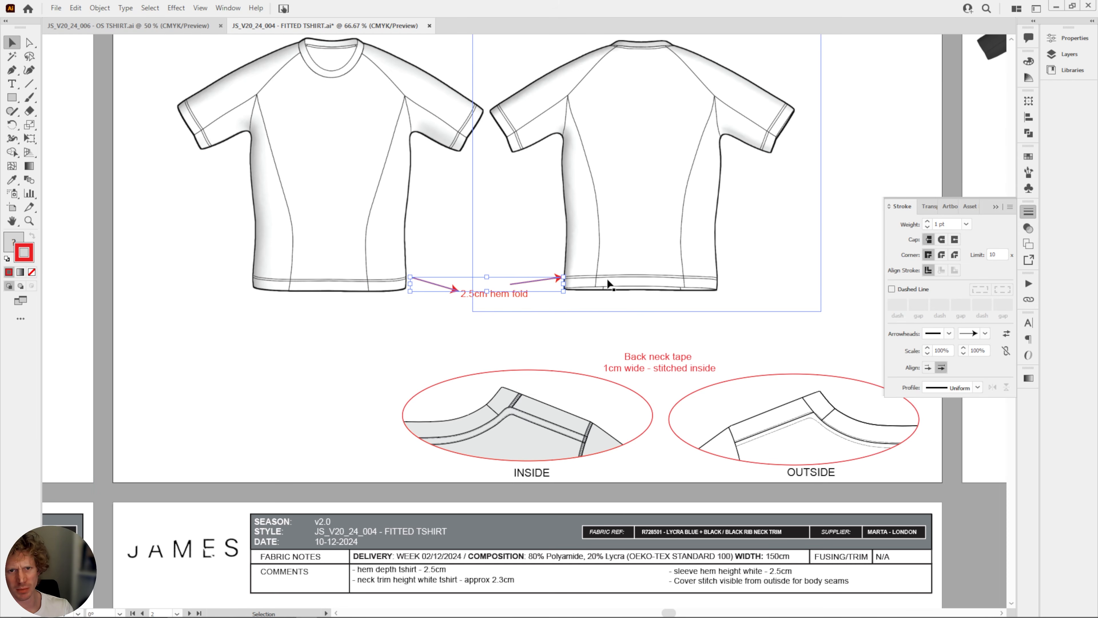
left_click(429, 344)
left_click(454, 292)
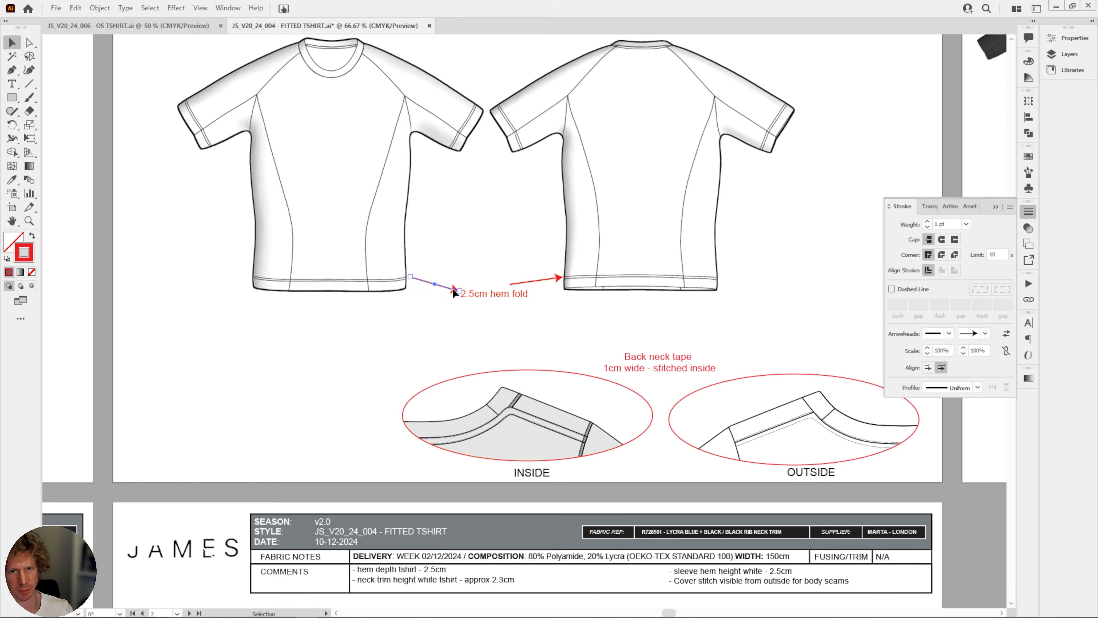
left_click(1005, 335)
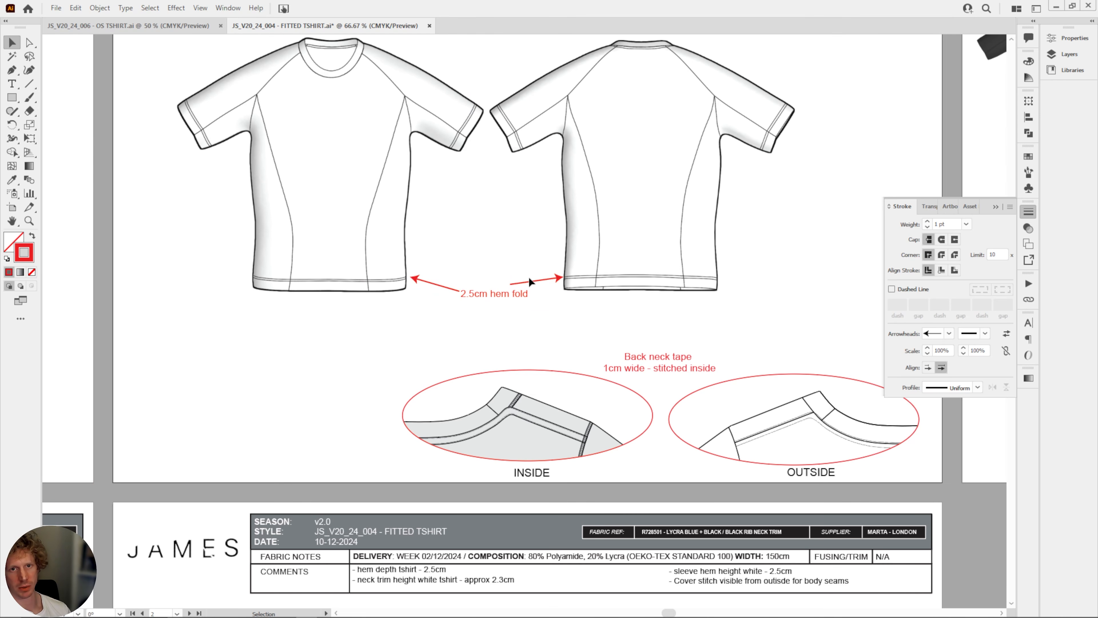
Review the FITTED TSHIRT artboards as a whole, then switch to the OS TSHIRT document and examine its full layout and callouts for comparison.
left_click_drag(528, 277, 547, 314)
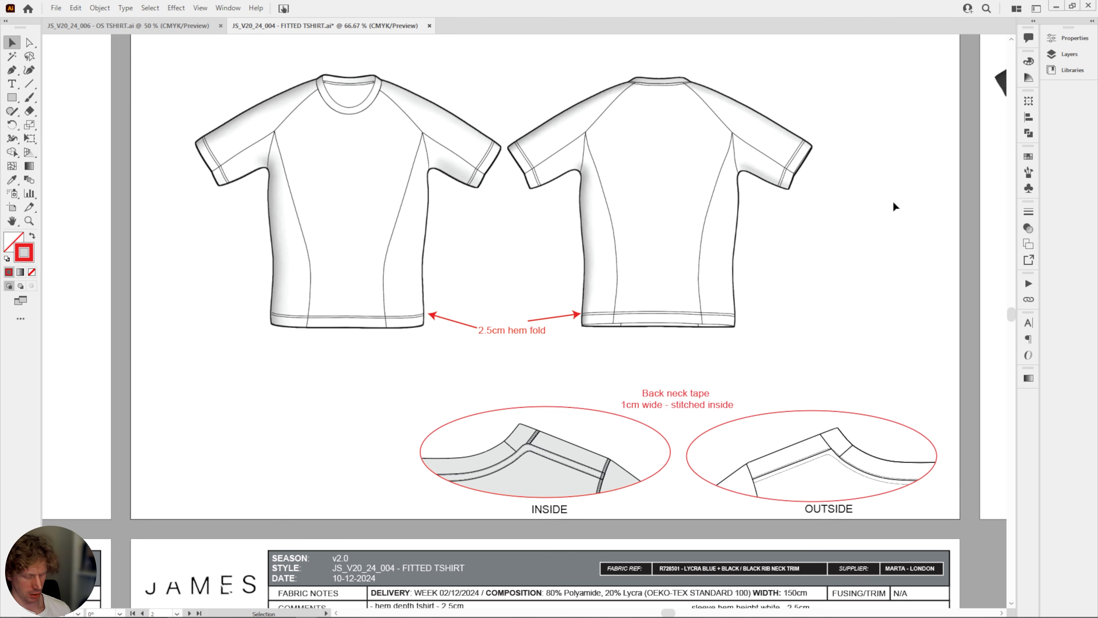
key("ctrl+minus")
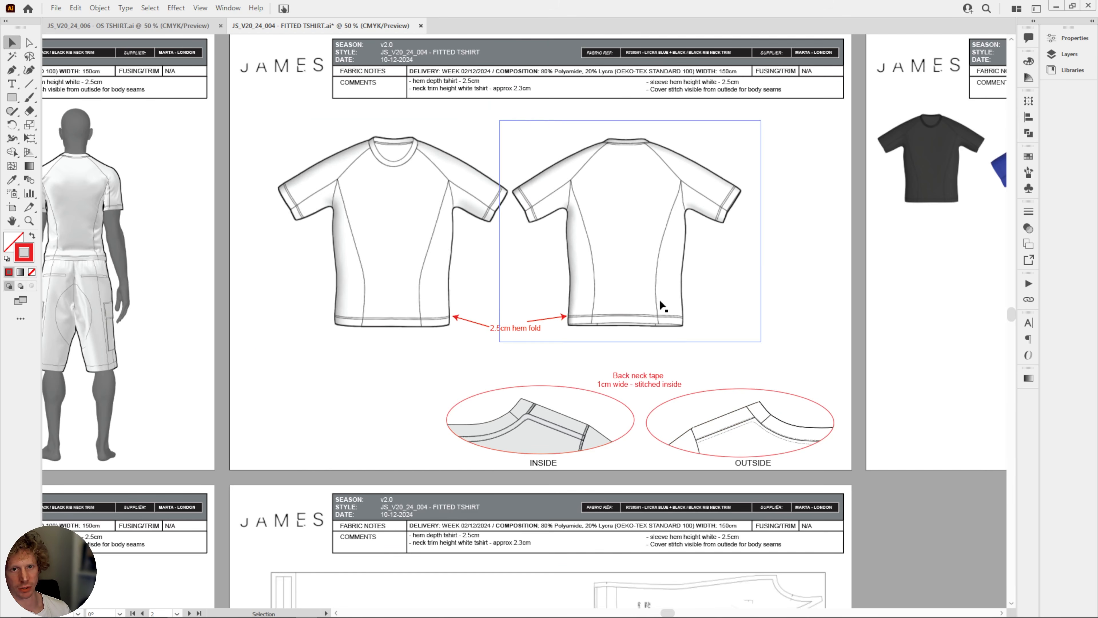
left_click_drag(512, 368, 666, 296)
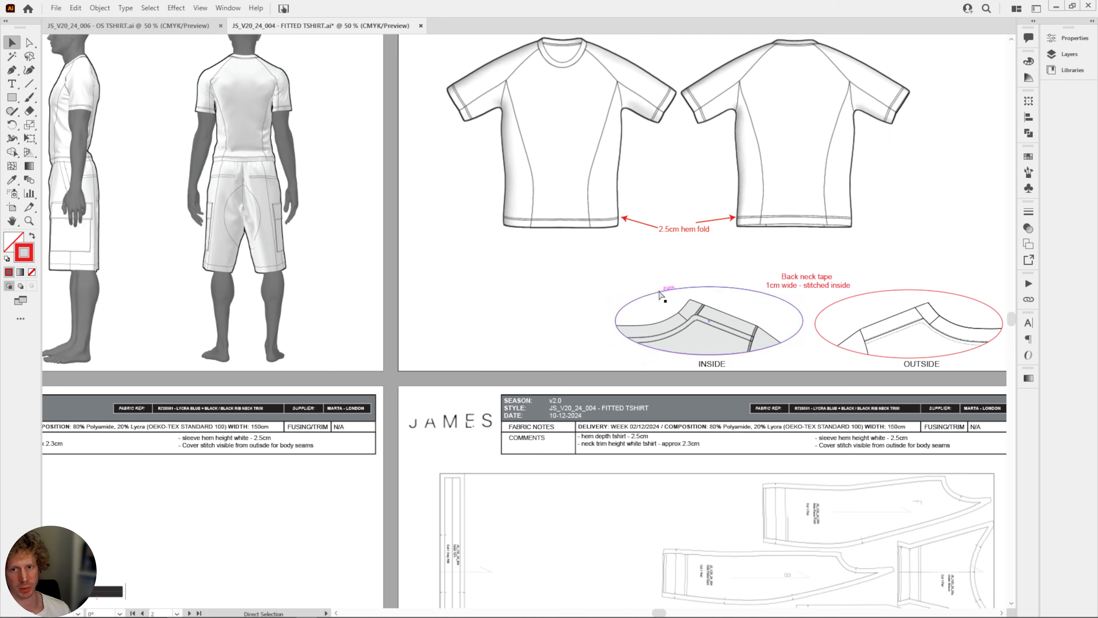
key("ctrl+minus")
key("ctrl+minus")
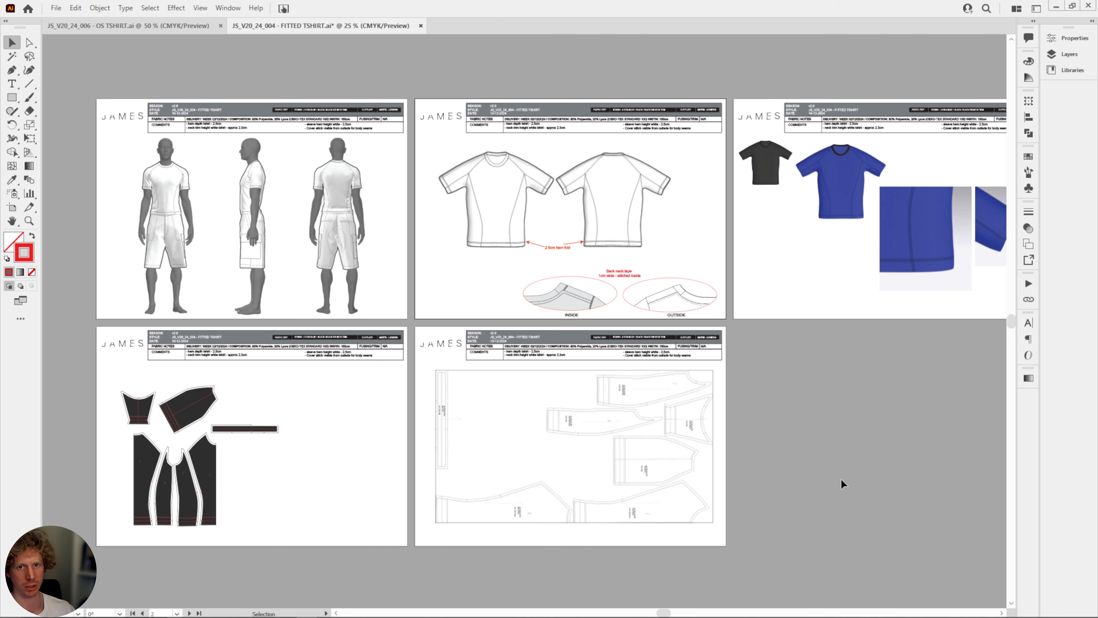
left_click(128, 25)
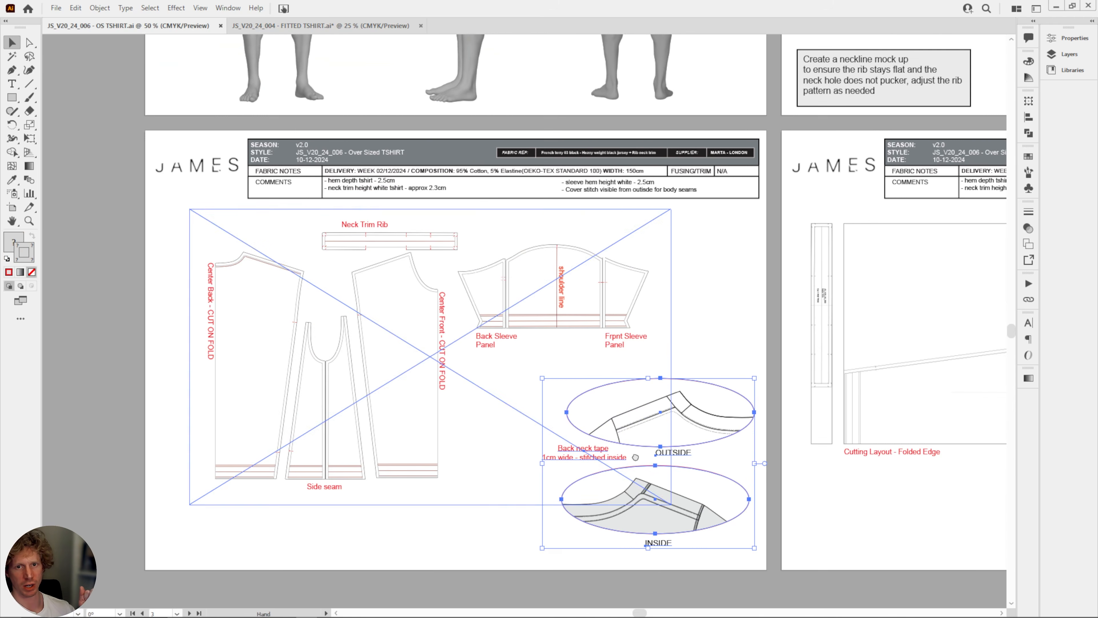
left_click(788, 591)
key("ctrl+minus")
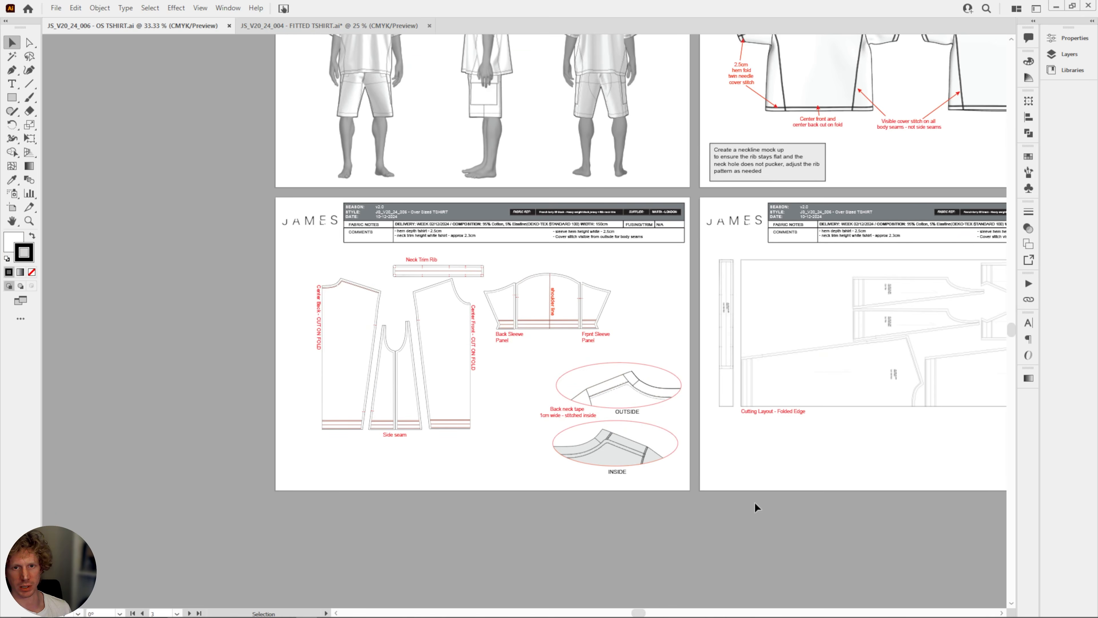
left_click_drag(755, 507, 635, 567)
left_click_drag(737, 545, 637, 586)
left_click_drag(918, 471, 838, 503)
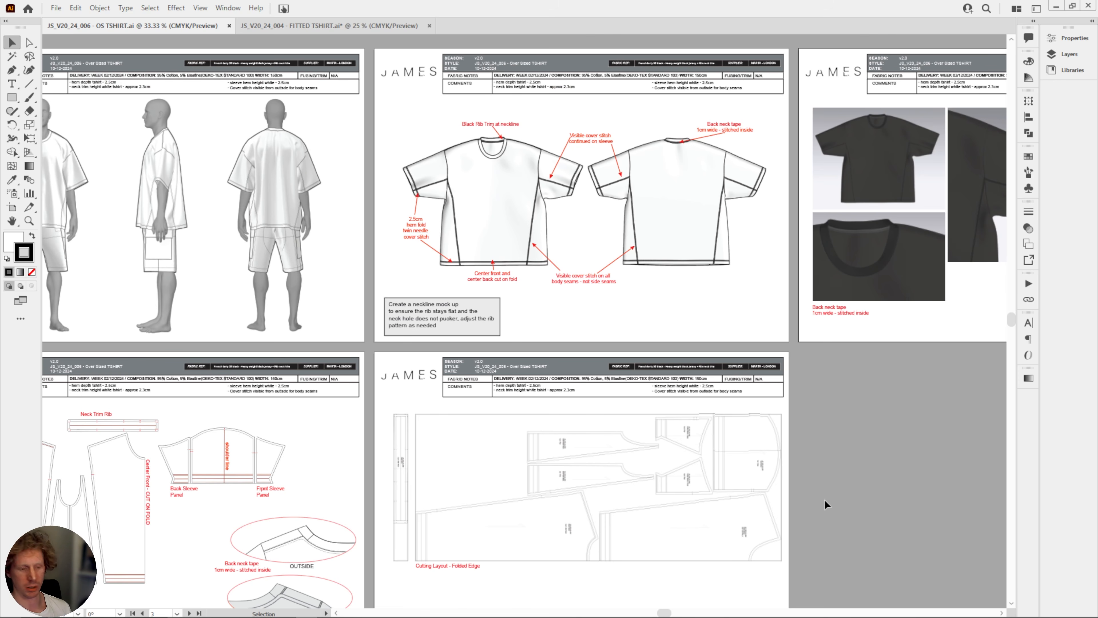
key("ctrl+minus")
left_click_drag(898, 430, 861, 400)
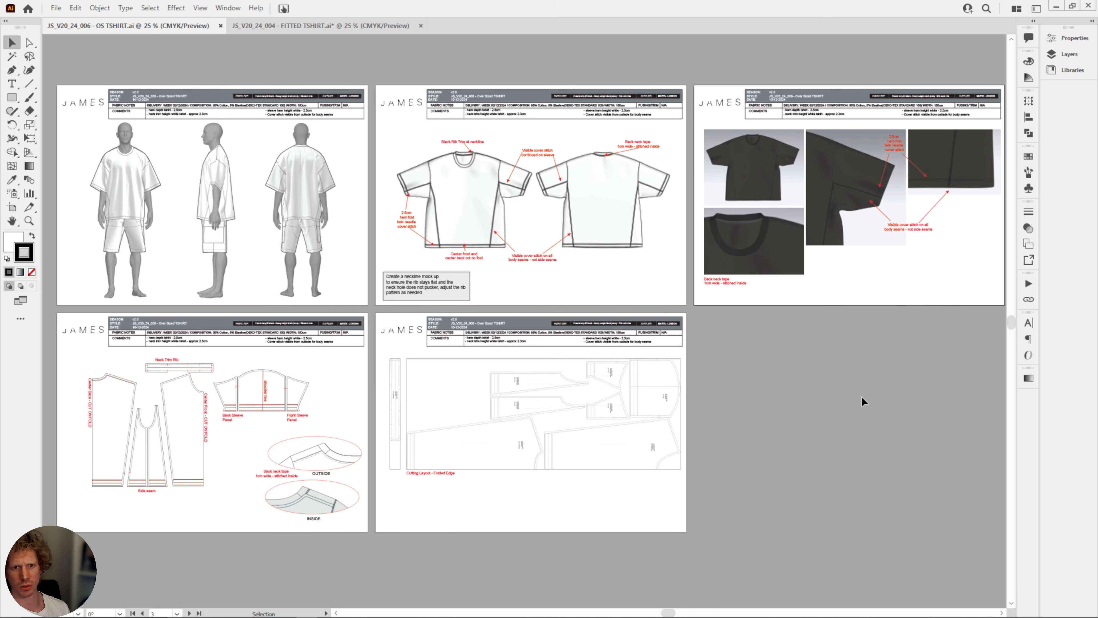